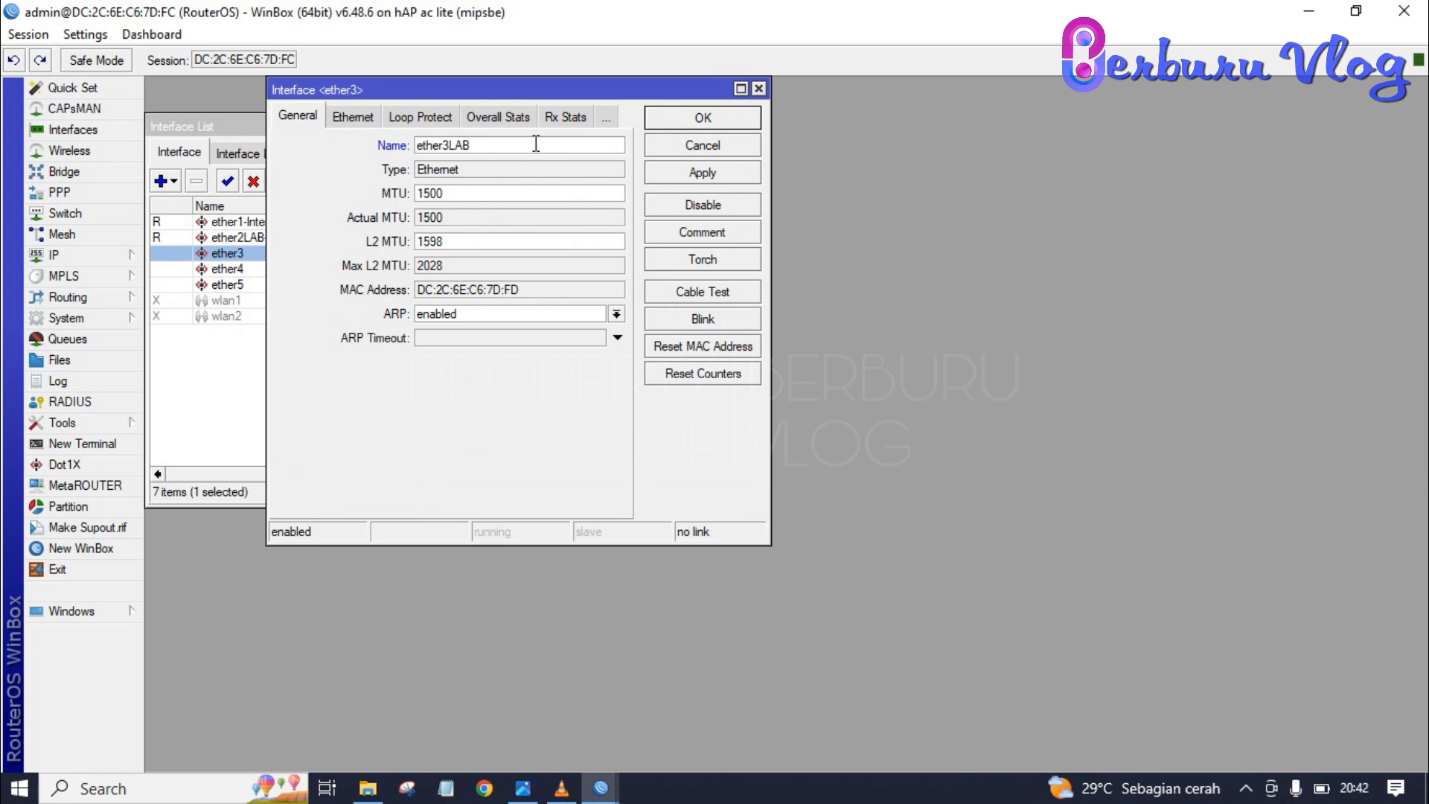
- Rename ether3 to ether3LAB-B, enable wlan1, and view the TOPOLOGI LAB SMKNA.JPG topology image
text(B)
click(652, 120)
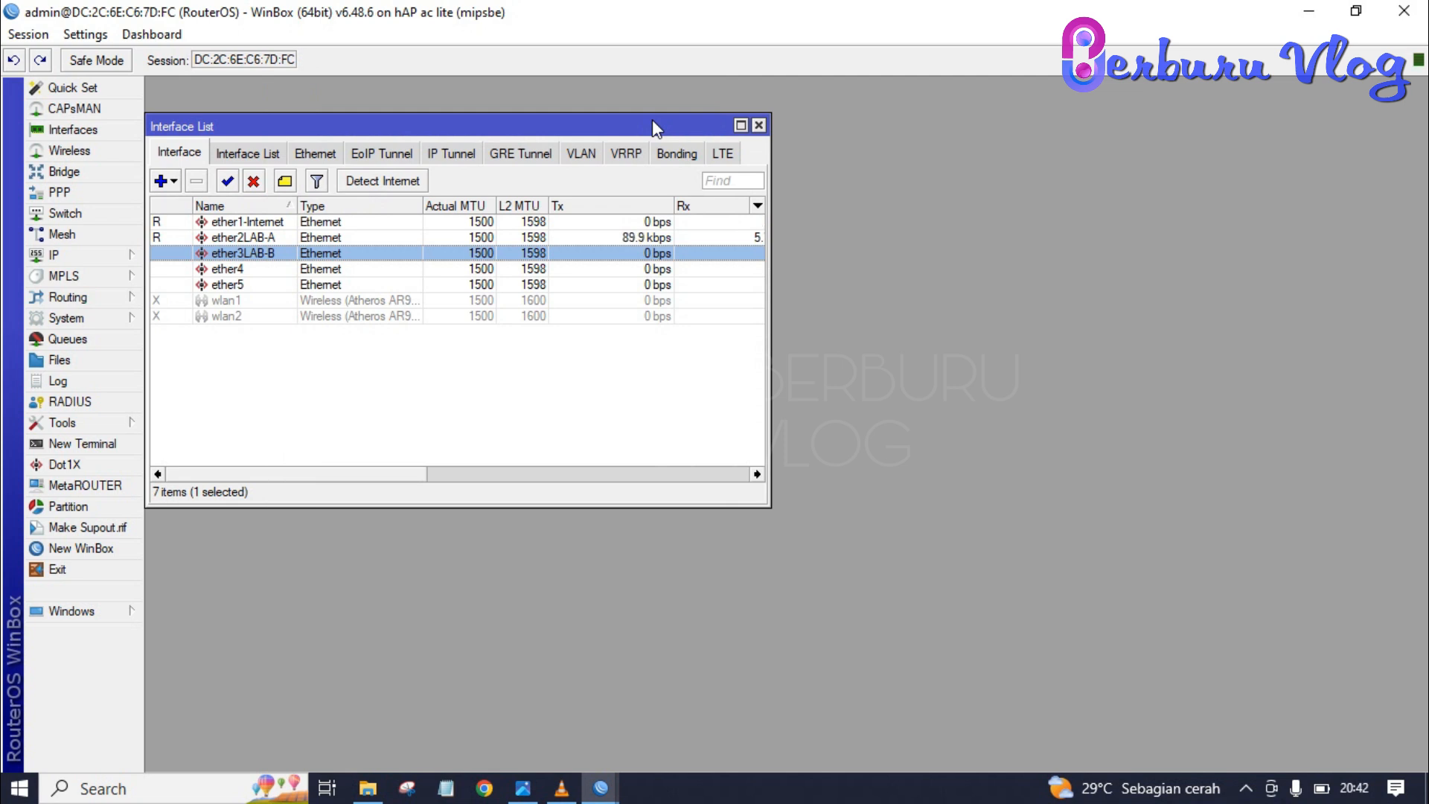
click(250, 304)
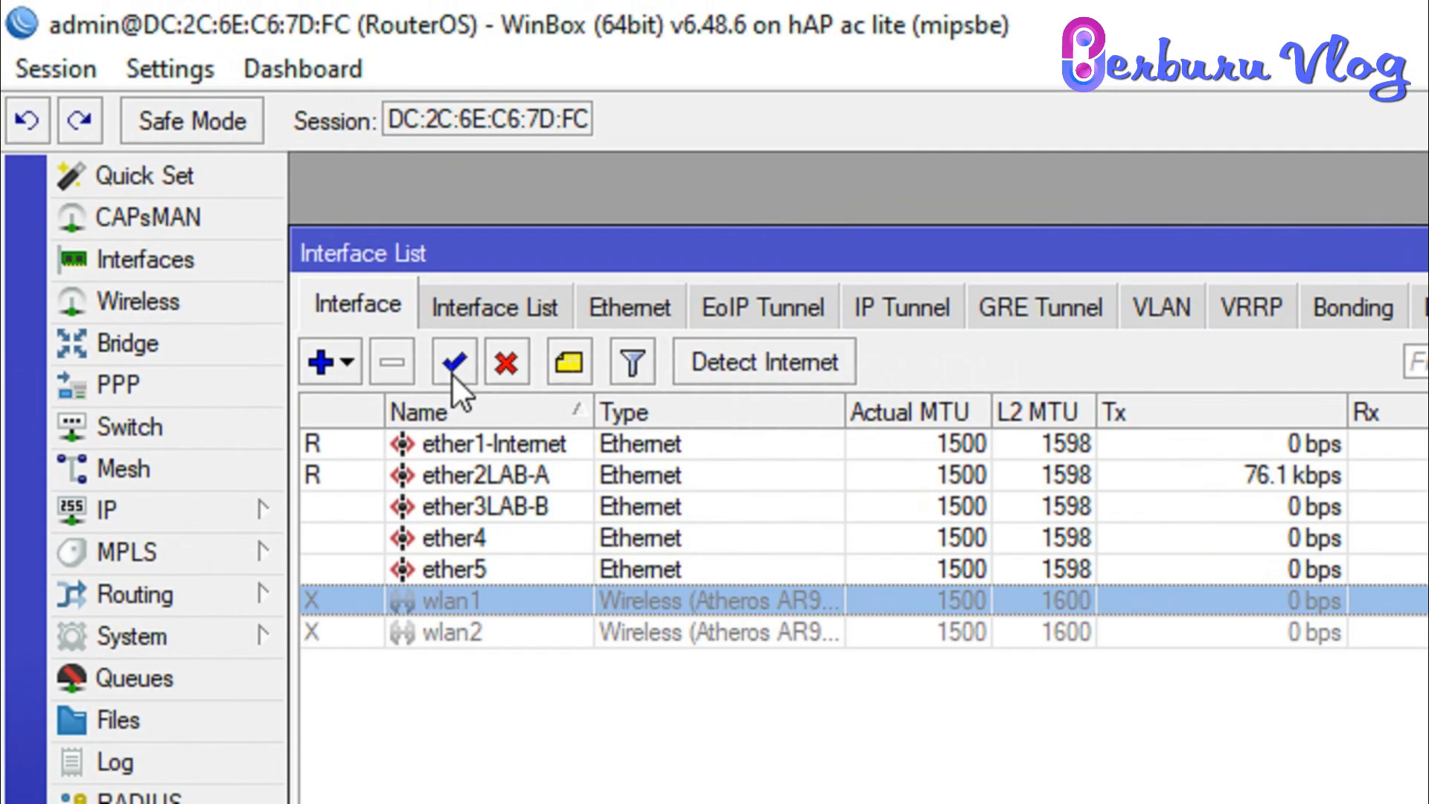
click(226, 181)
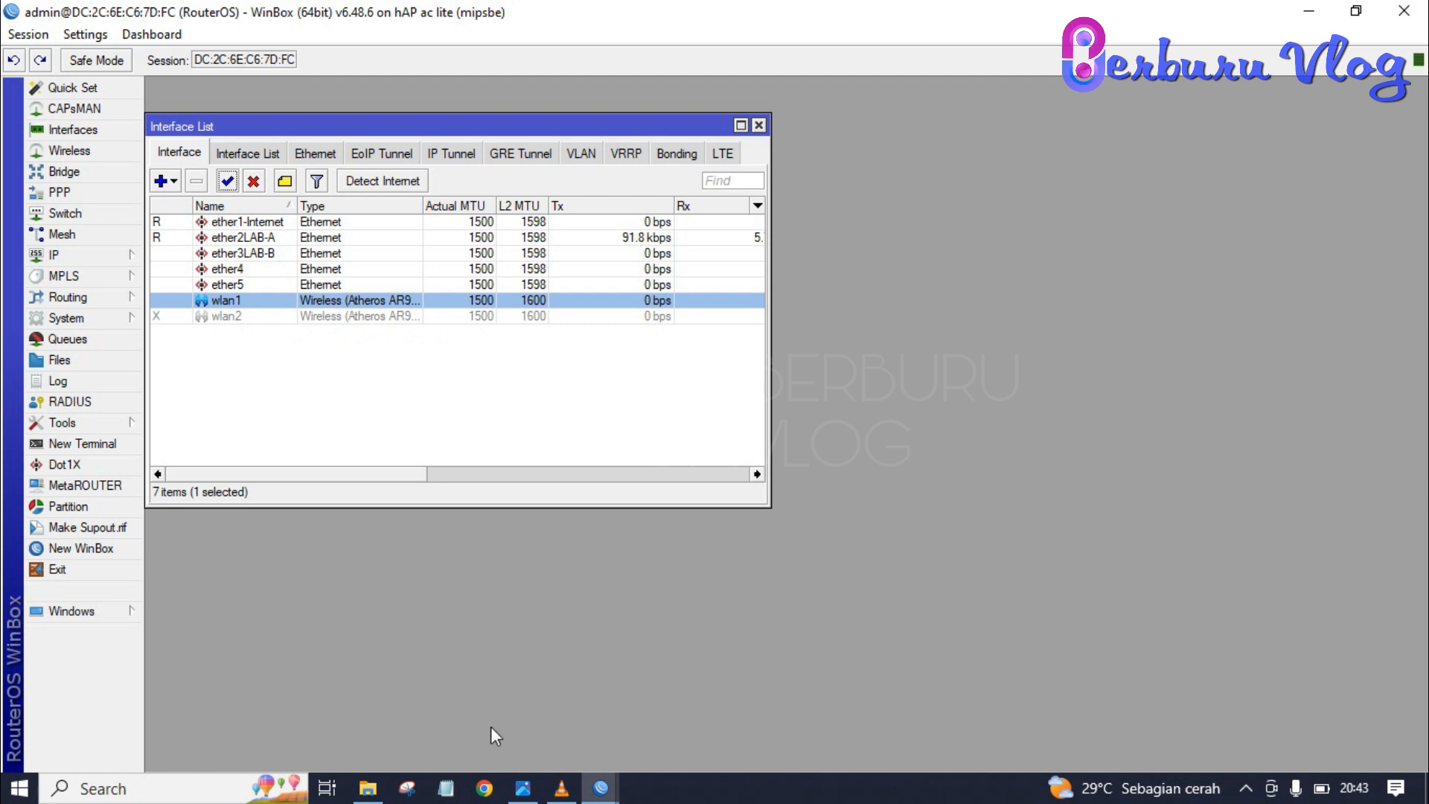
click(522, 787)
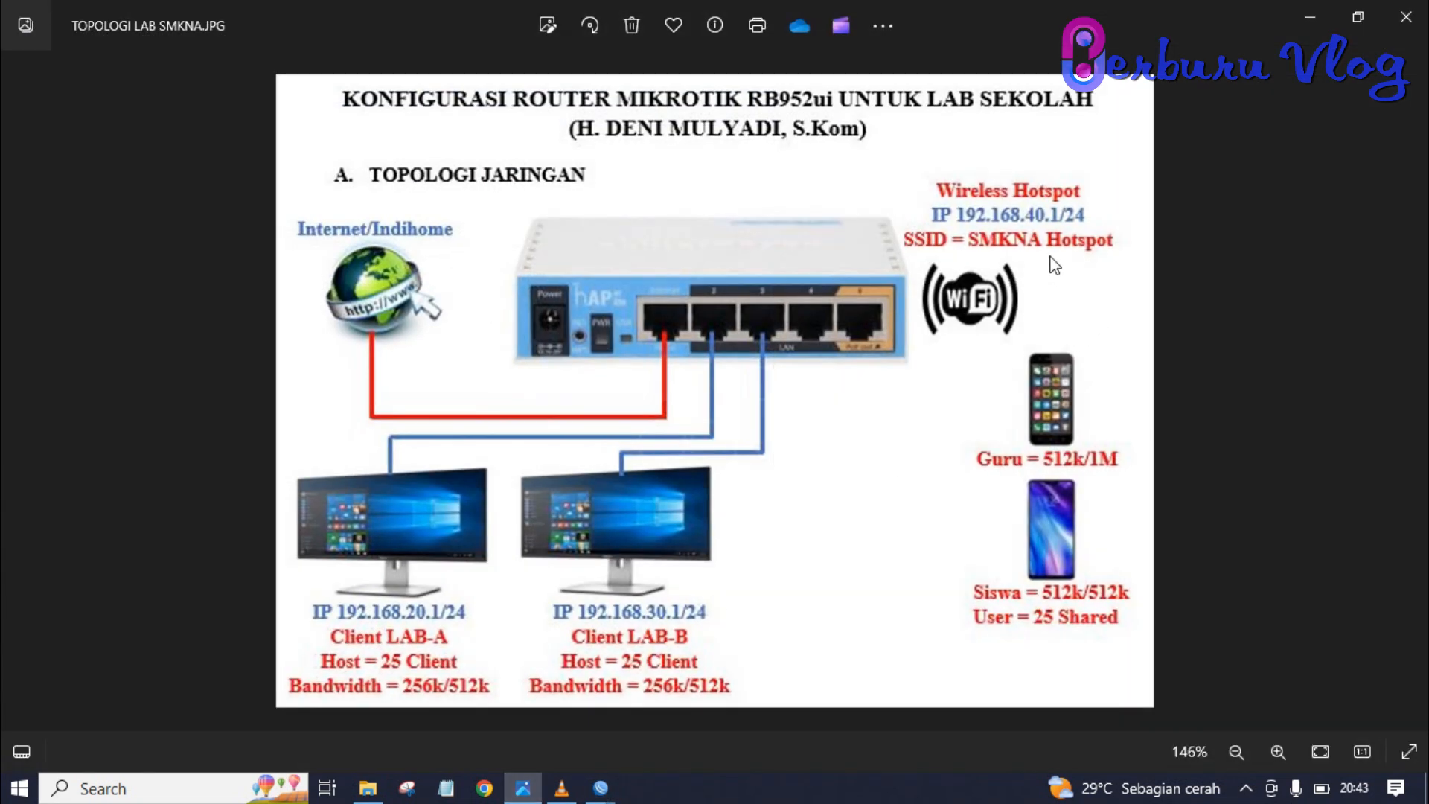
- Set wlan1 to ap bridge mode with the SSID 'SMKNA Hotspot'
key(alt+Tab)
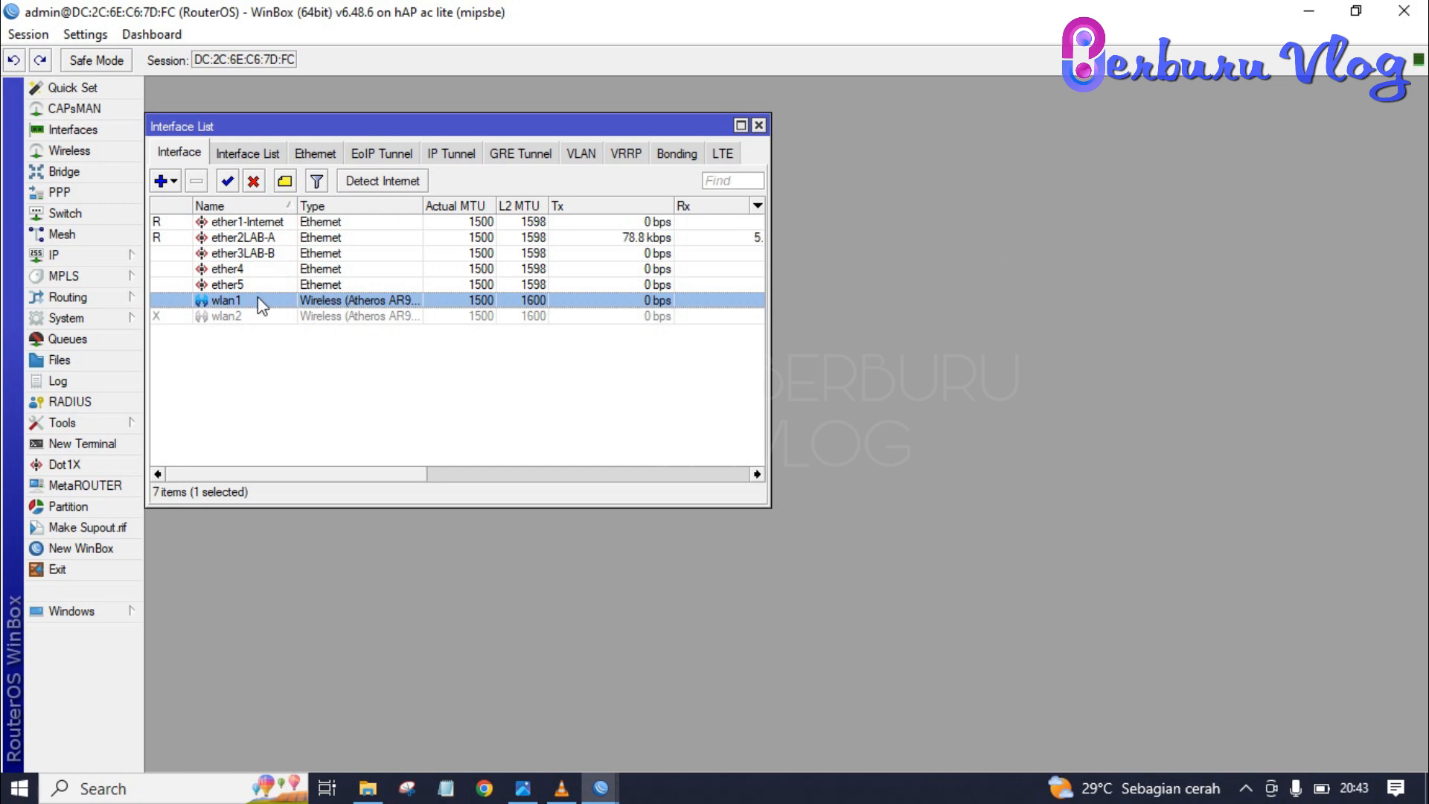
double_click(261, 305)
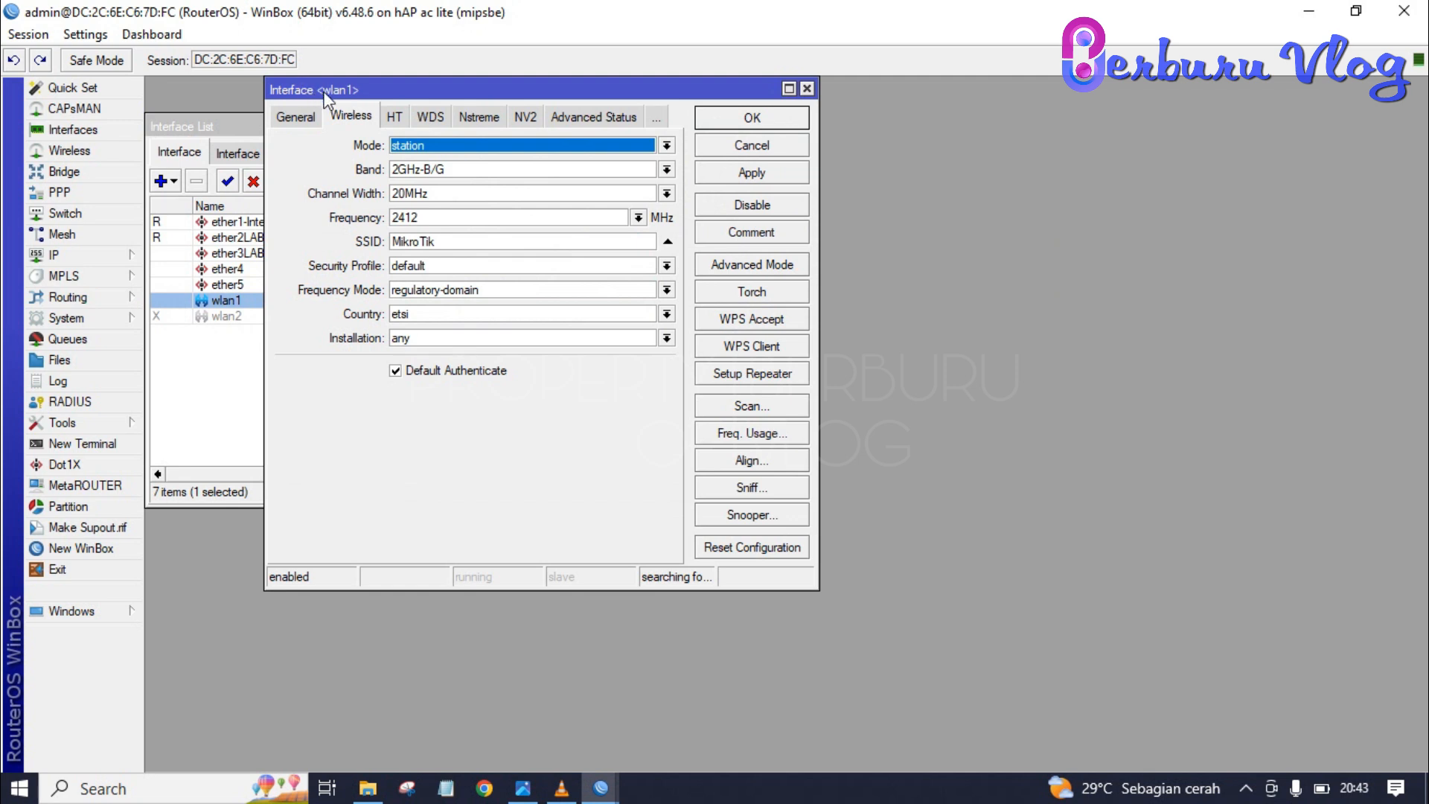
click(439, 147)
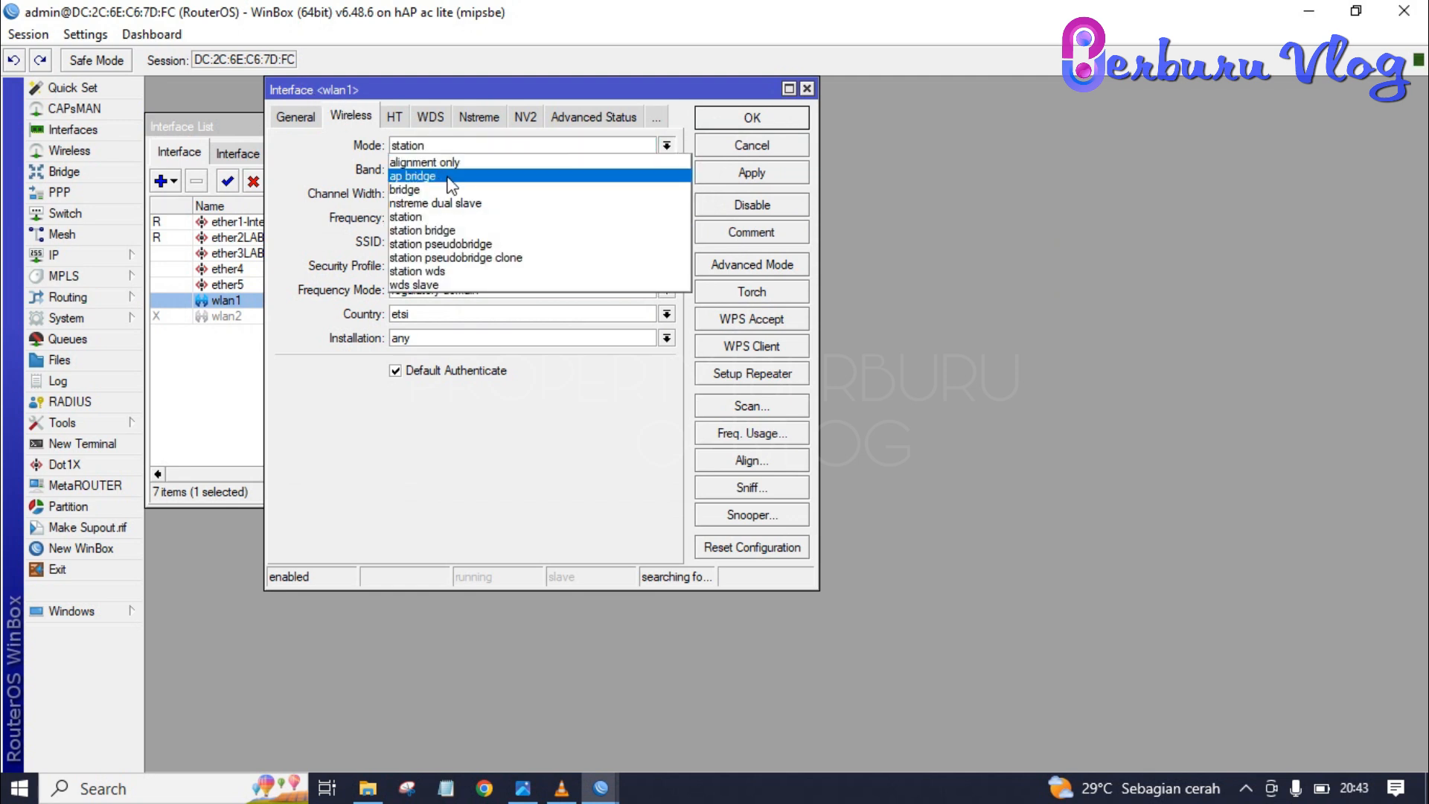
click(416, 176)
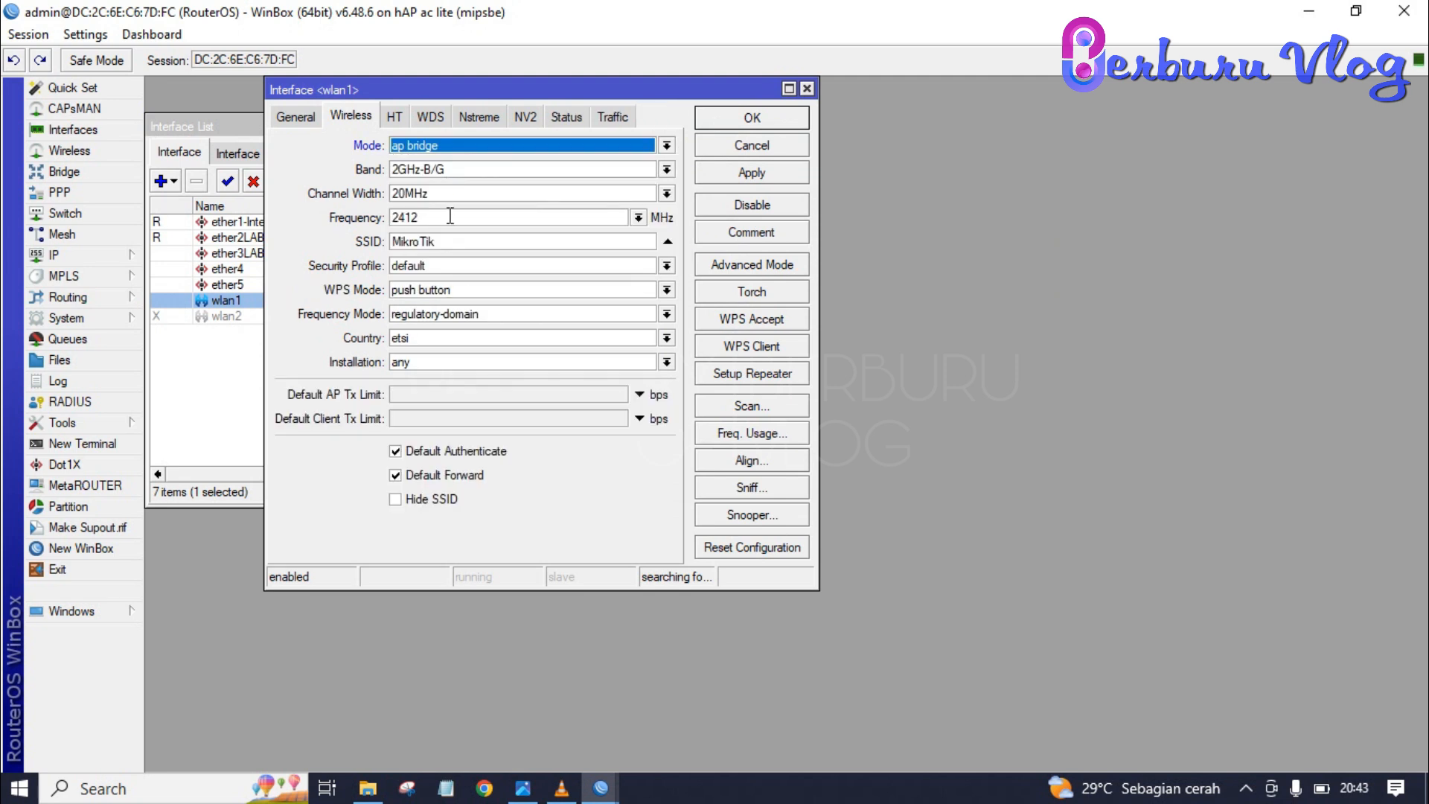
click(454, 242)
key(BackSpace)
key(BackSpace)
key(BackSpace)
key(BackSpace)
key(BackSpace)
key(BackSpace)
key(BackSpace)
key(BackSpace)
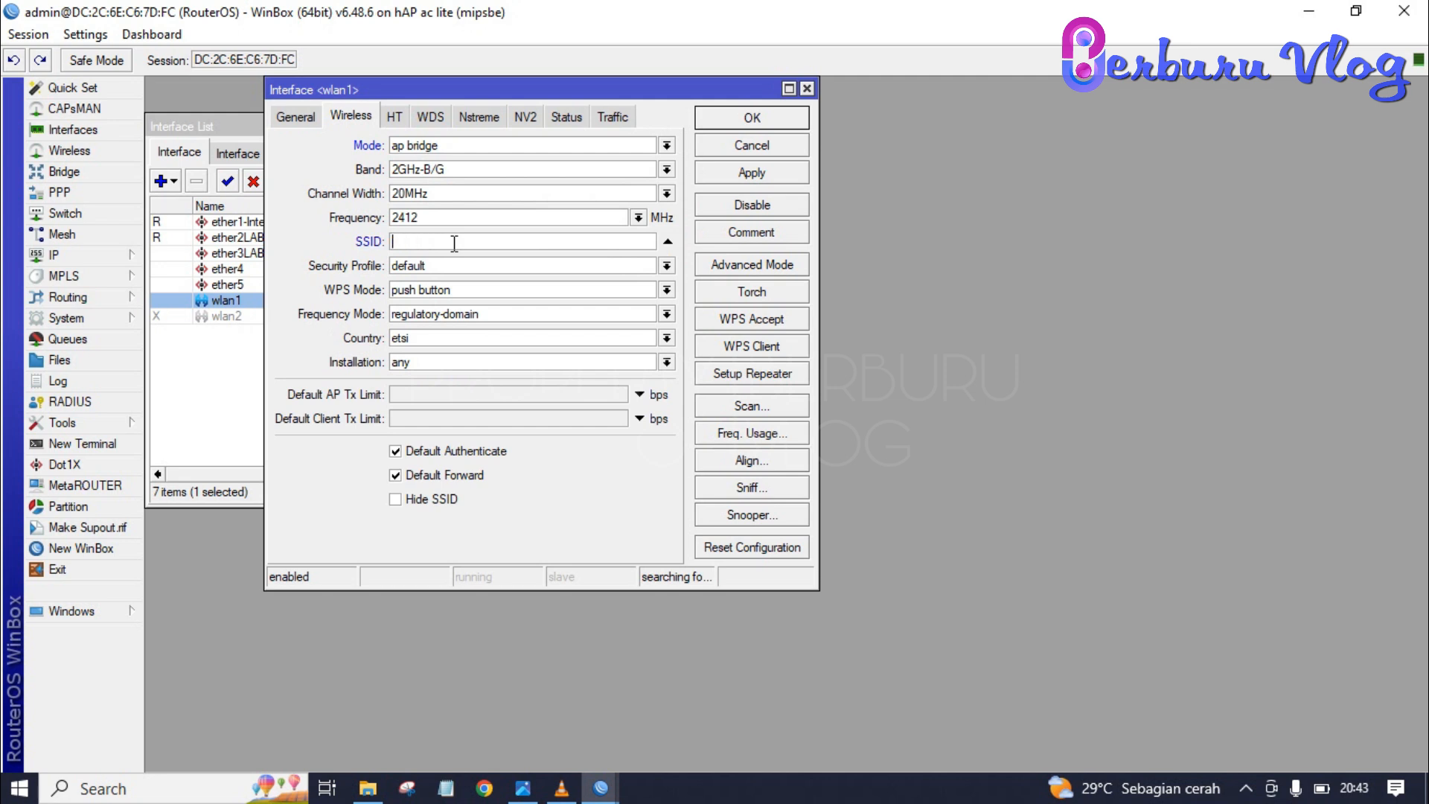
text(SMKNA Hotspot)
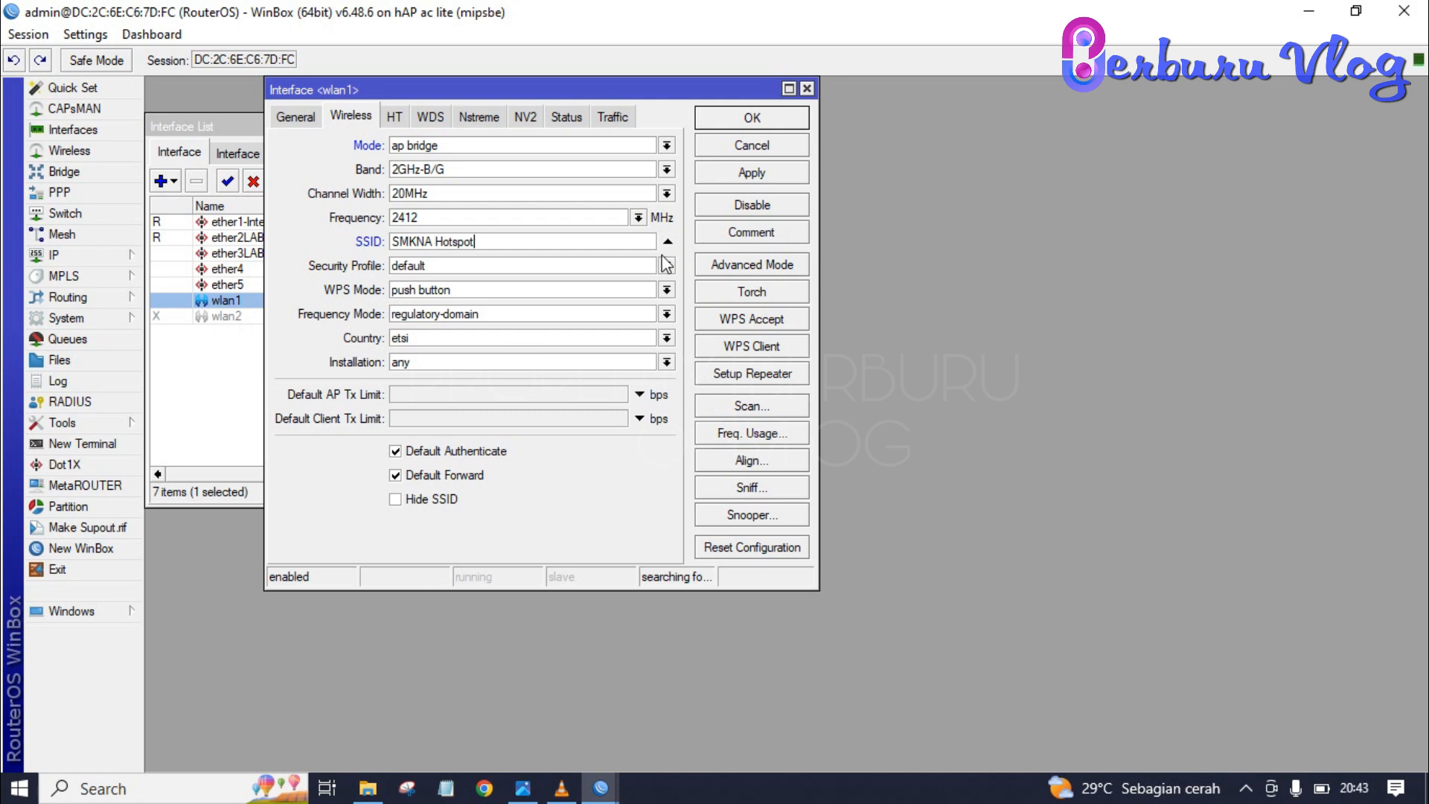
click(774, 120)
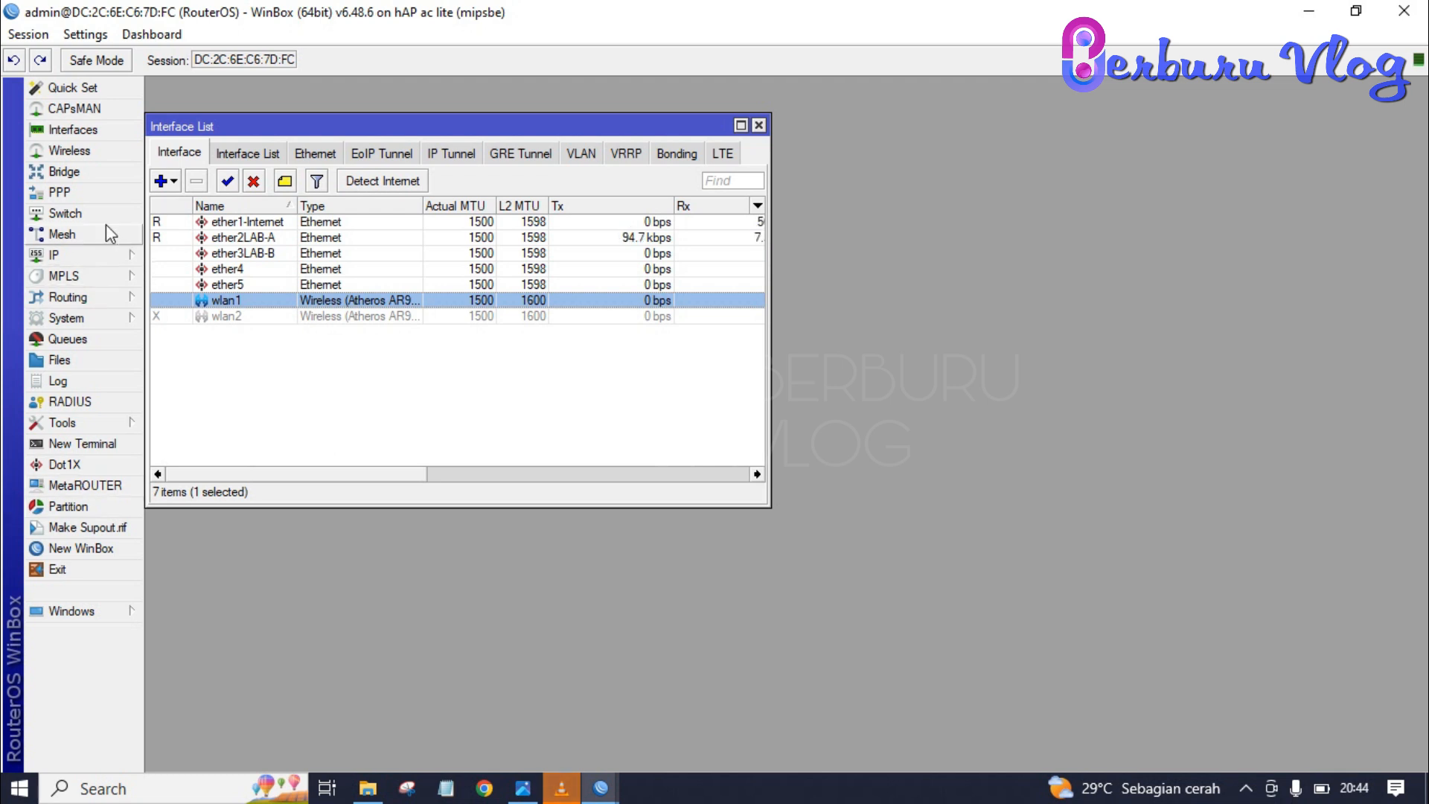
- Add a DHCP client on ether1-Internet so it obtains 192.168.10.76/24
click(86, 254)
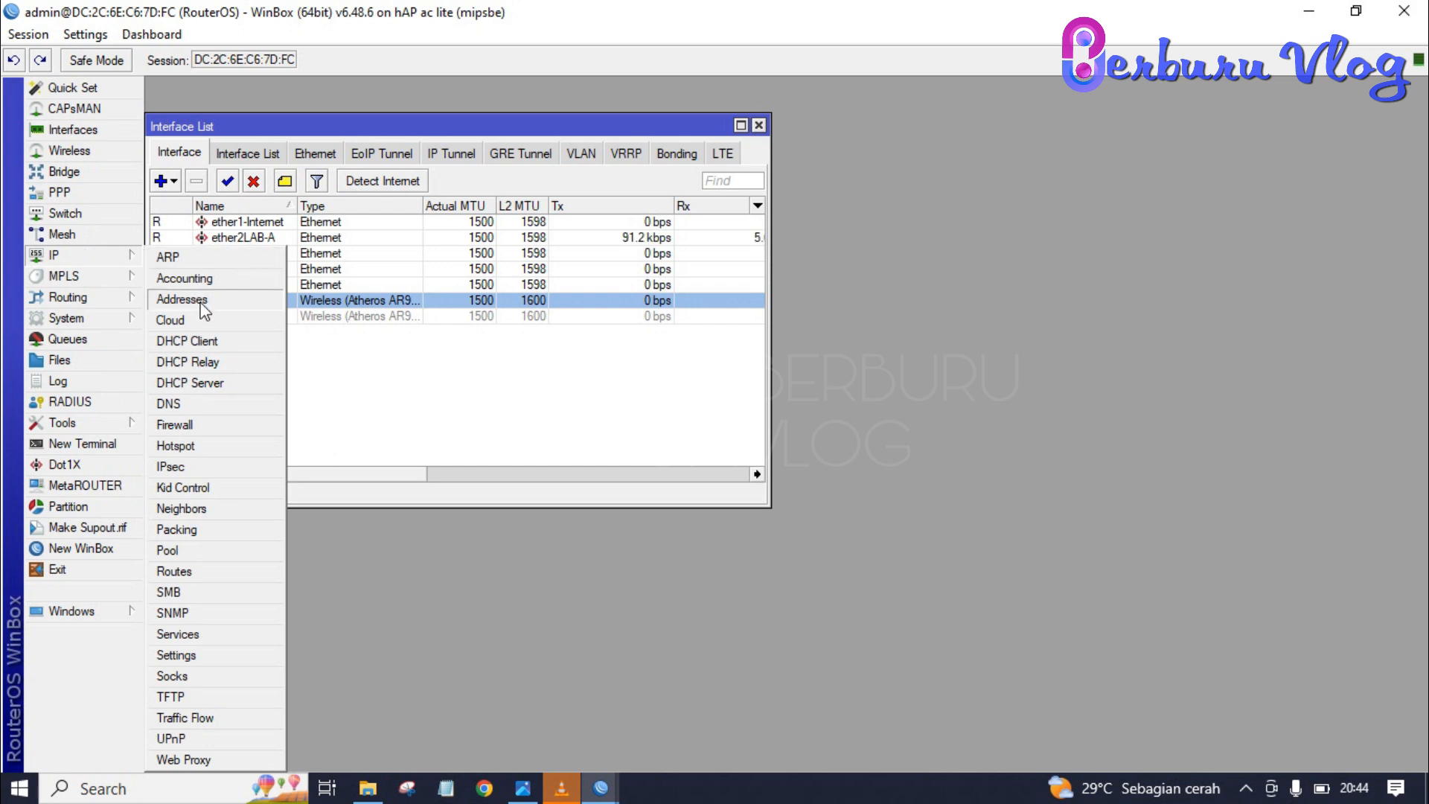
click(207, 344)
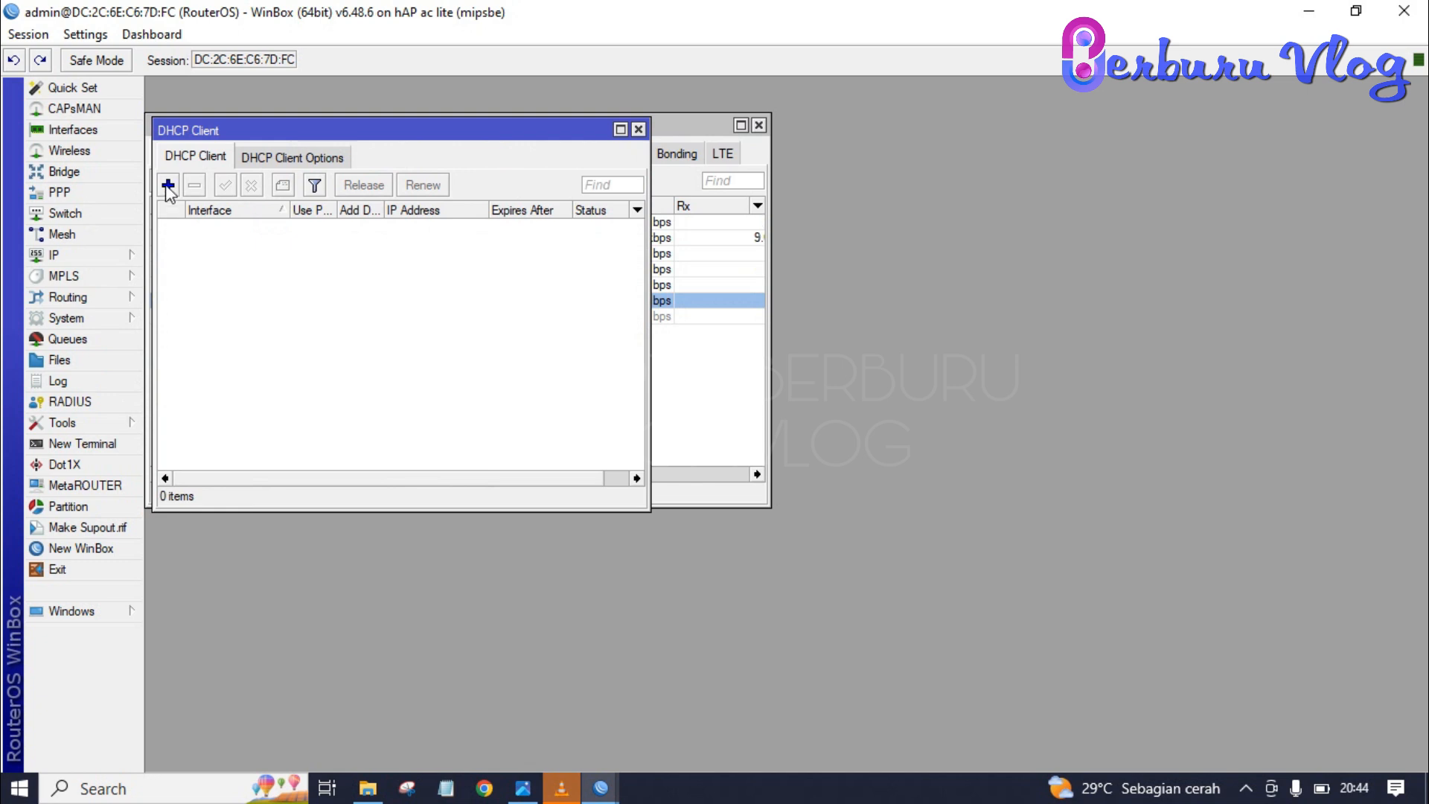
click(168, 184)
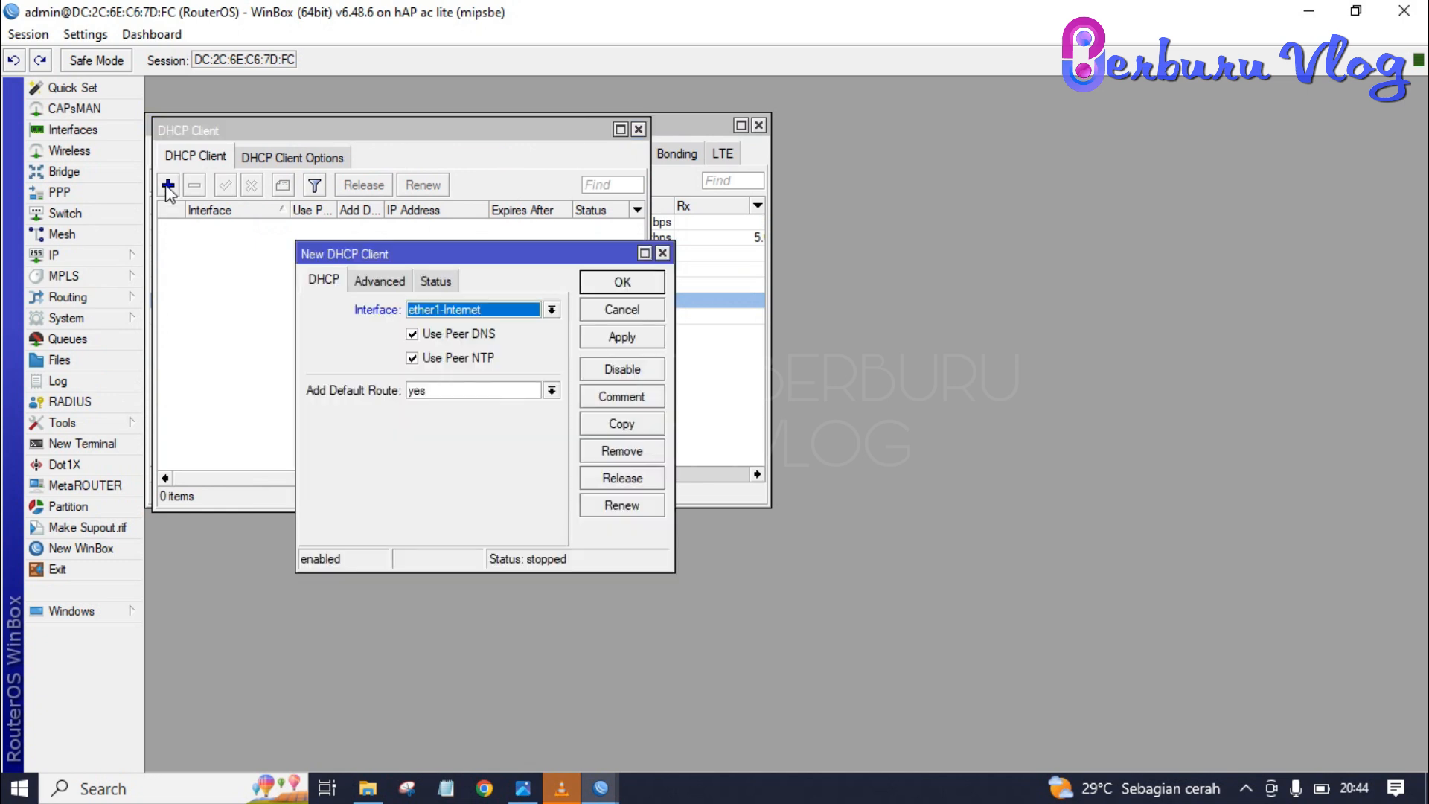
click(512, 311)
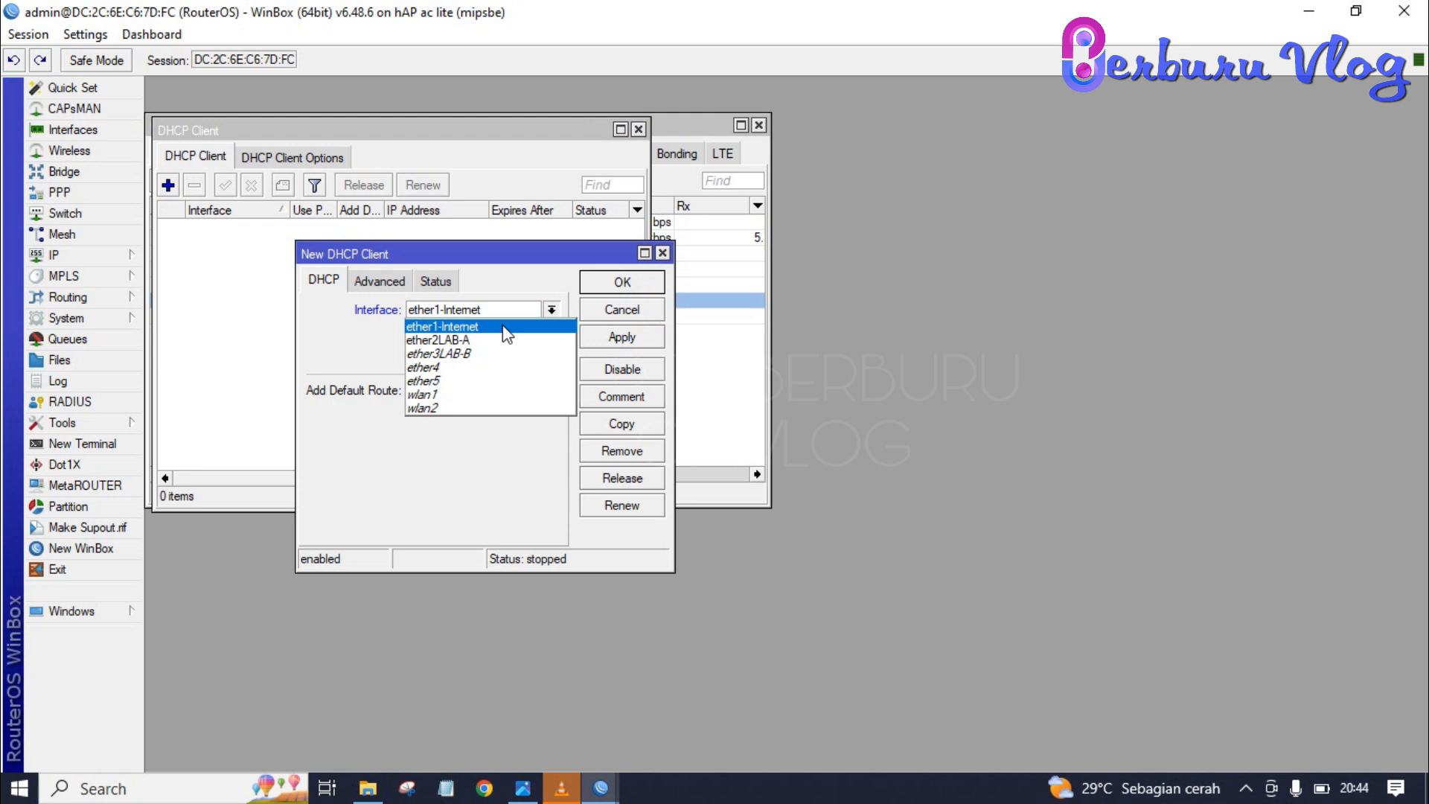
click(502, 325)
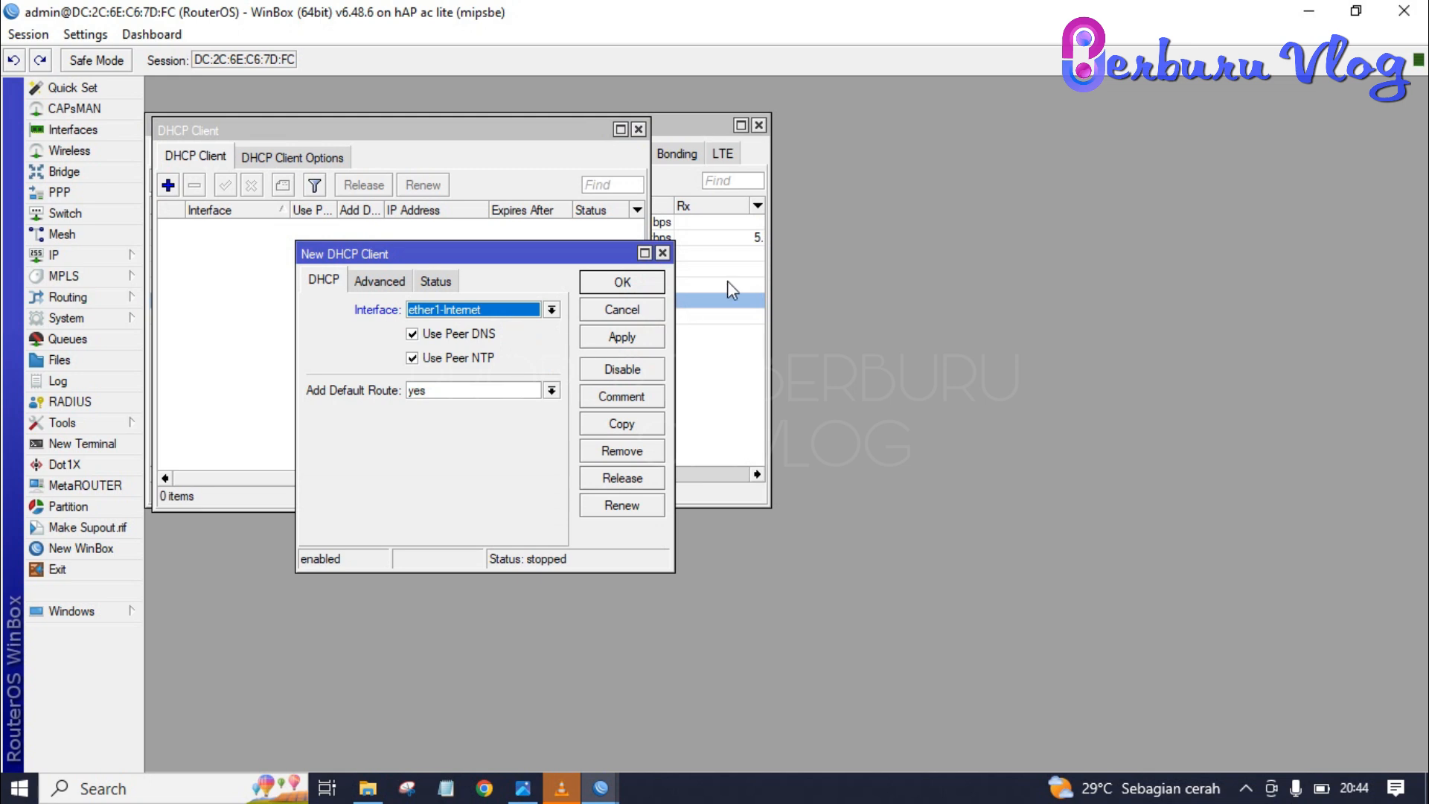
click(622, 281)
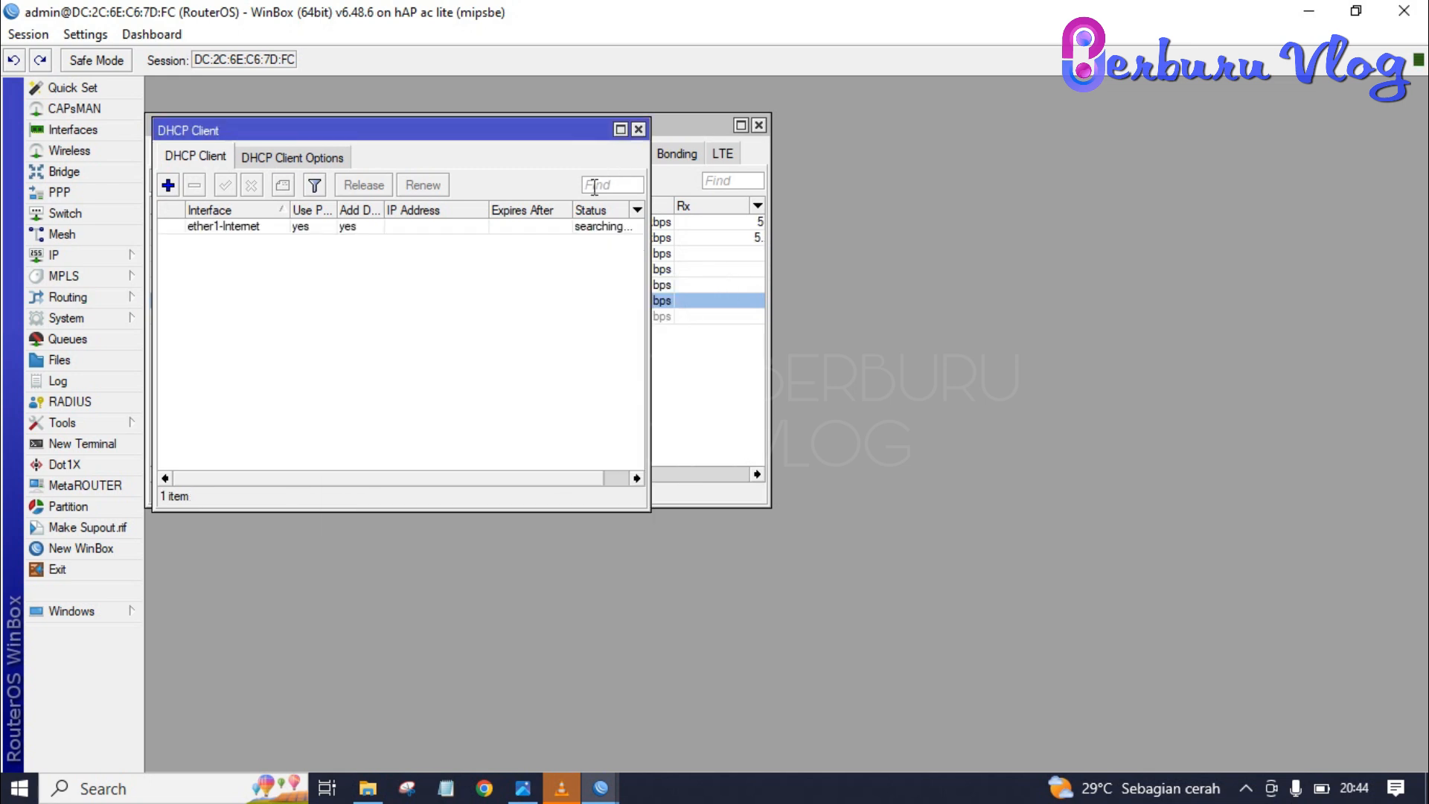
click(64, 257)
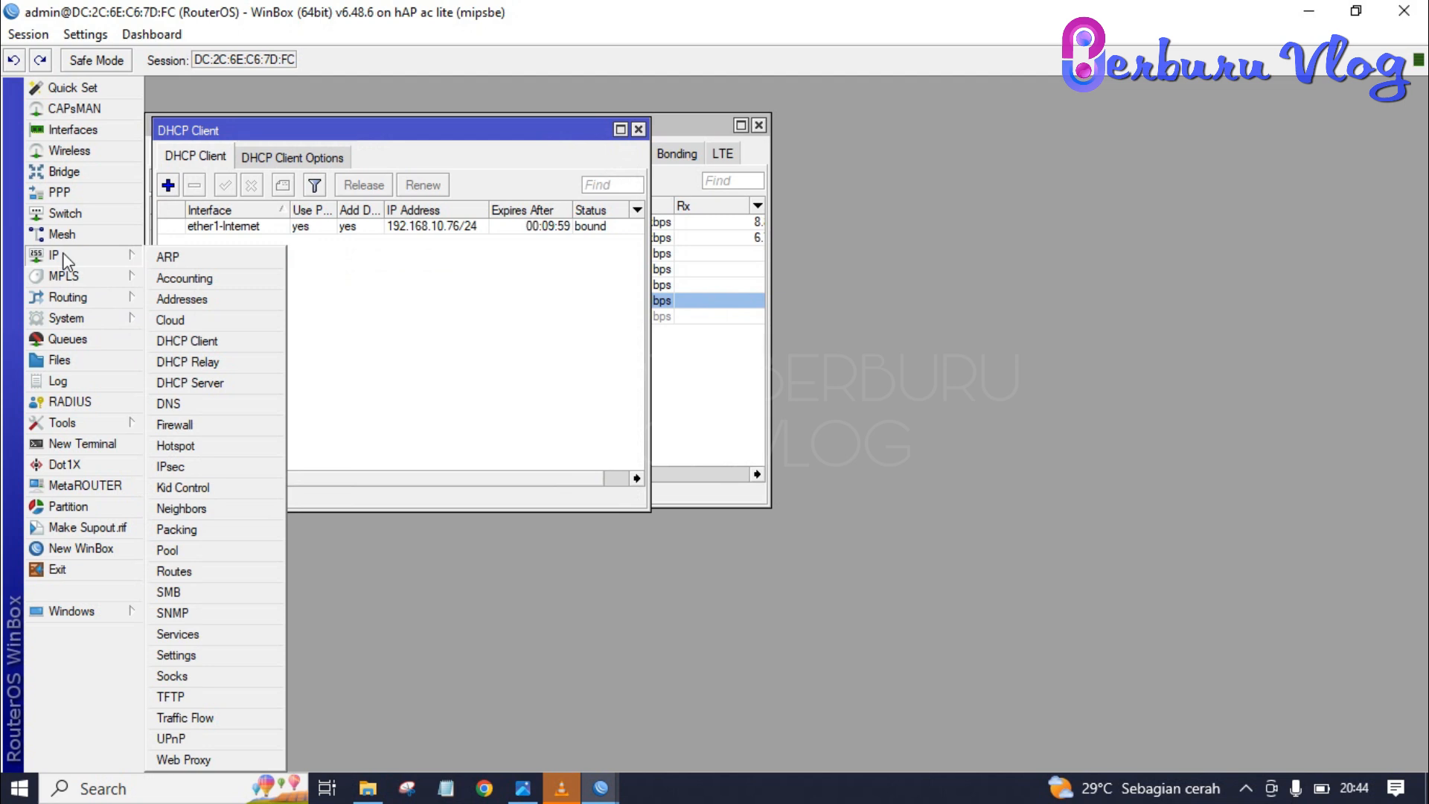
- Set the router's DNS servers to 8.8.8.8 and 8.8.4.4
click(198, 402)
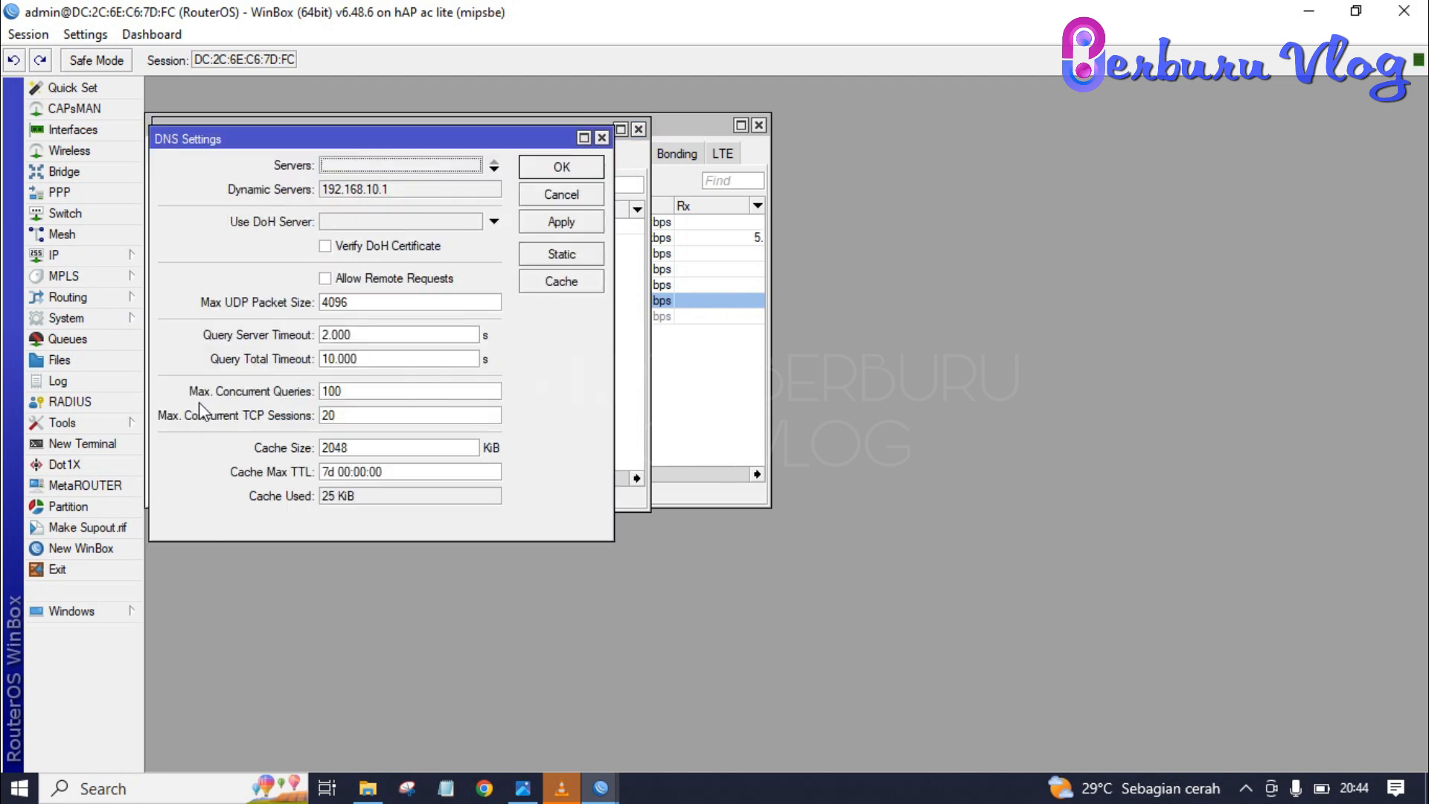
click(394, 166)
text(8.8.8.8)
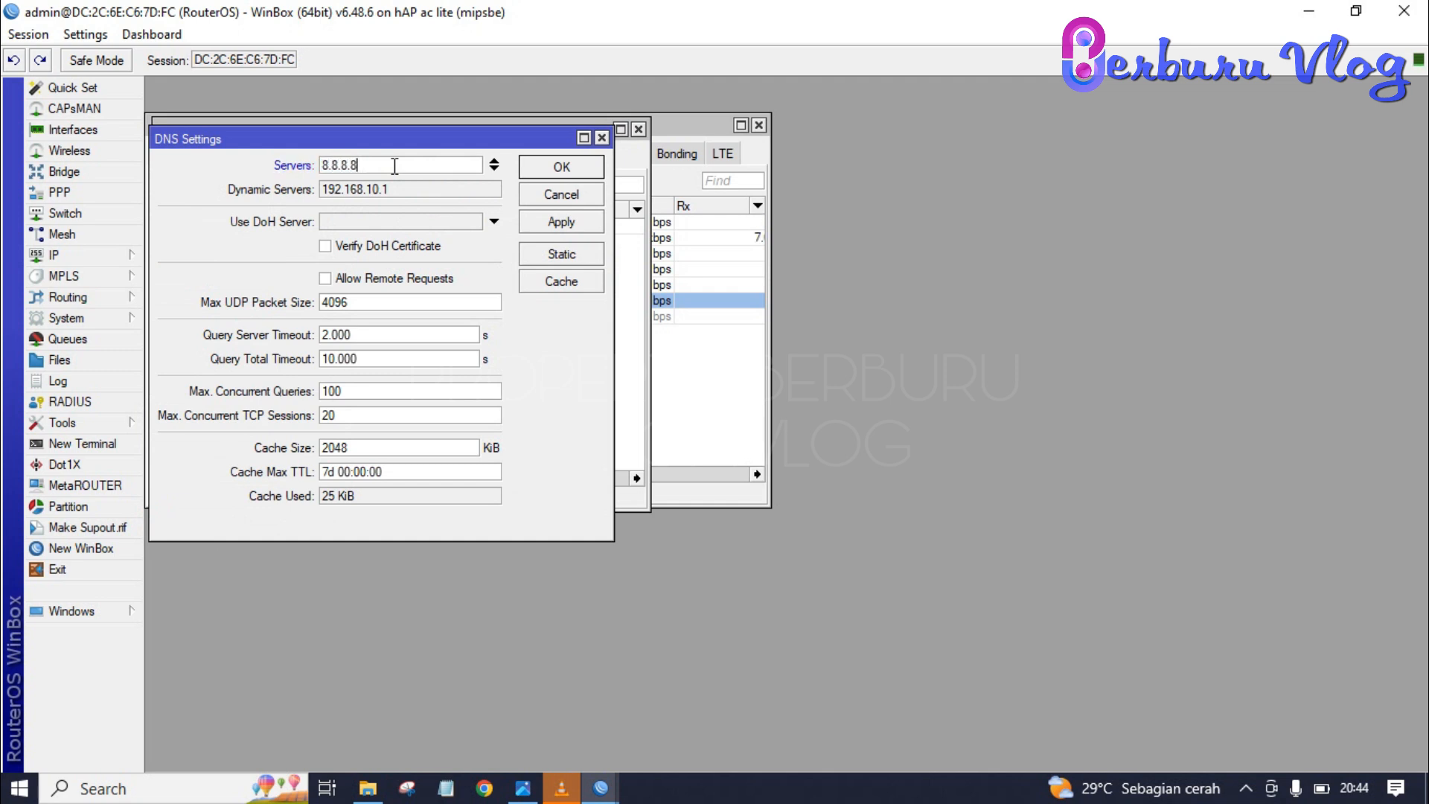
click(495, 169)
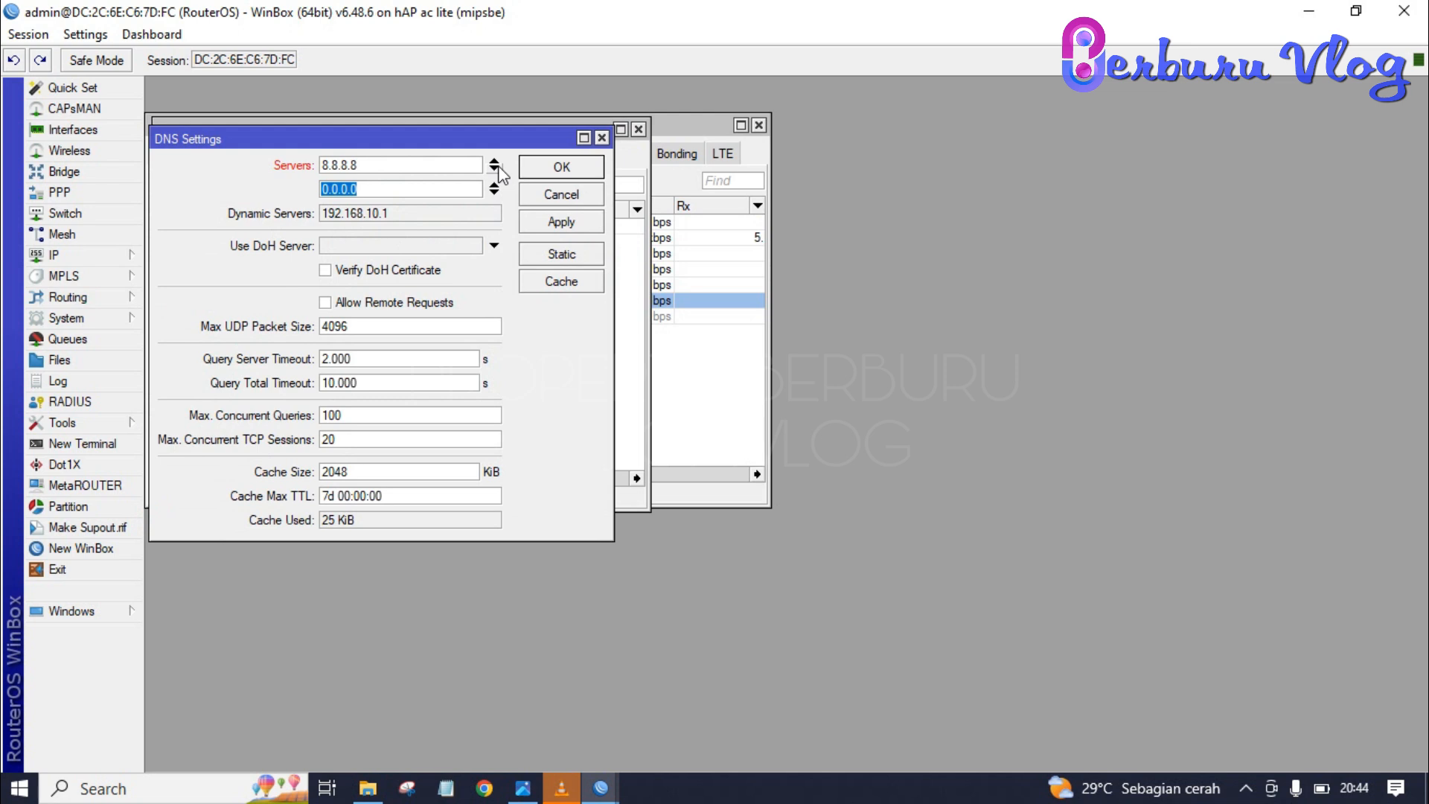
text(8.8.4.4)
click(602, 223)
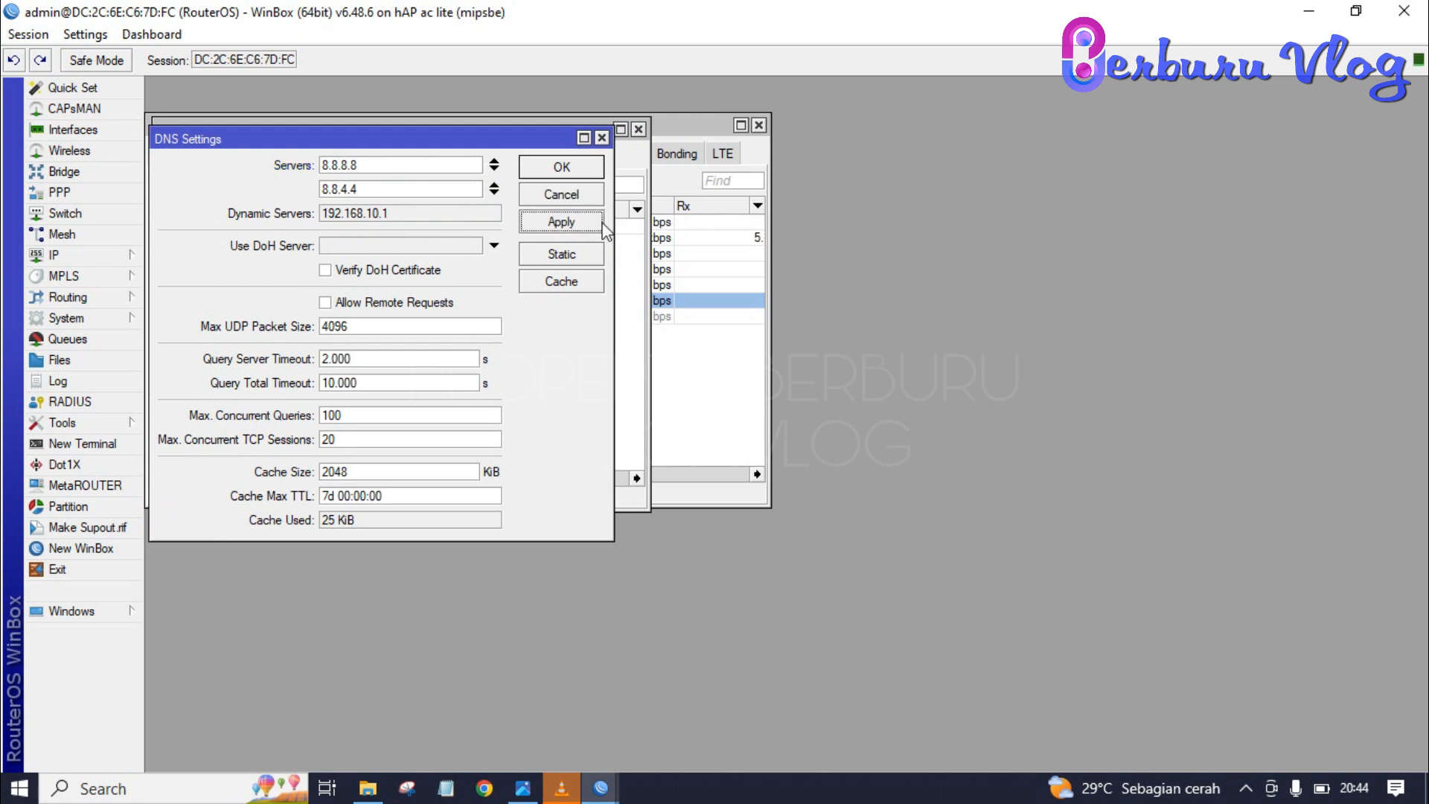
click(583, 176)
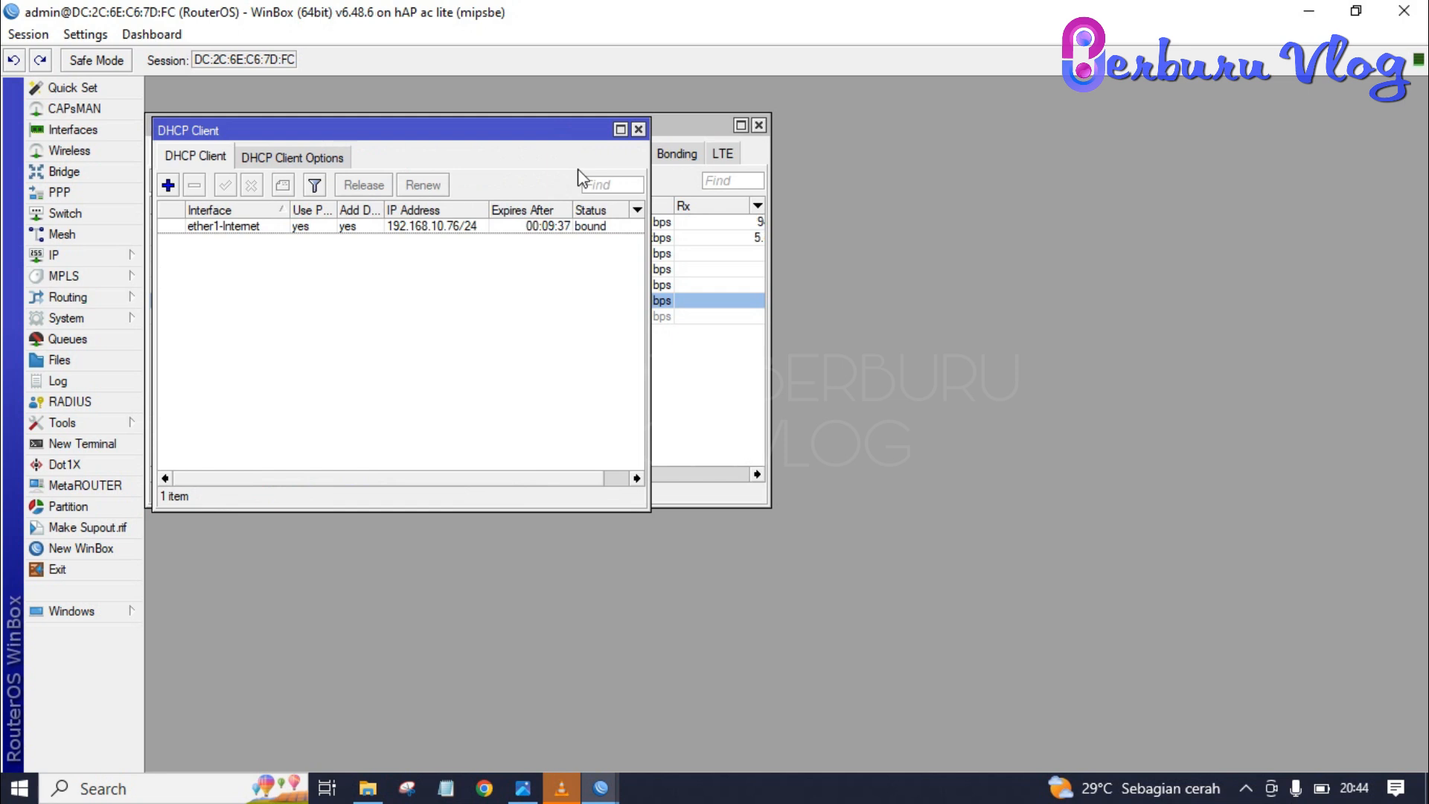
- Ping 8.8.8.8 and googl.com from the router terminal to confirm internet access
click(88, 444)
text(ping 8.8.8)
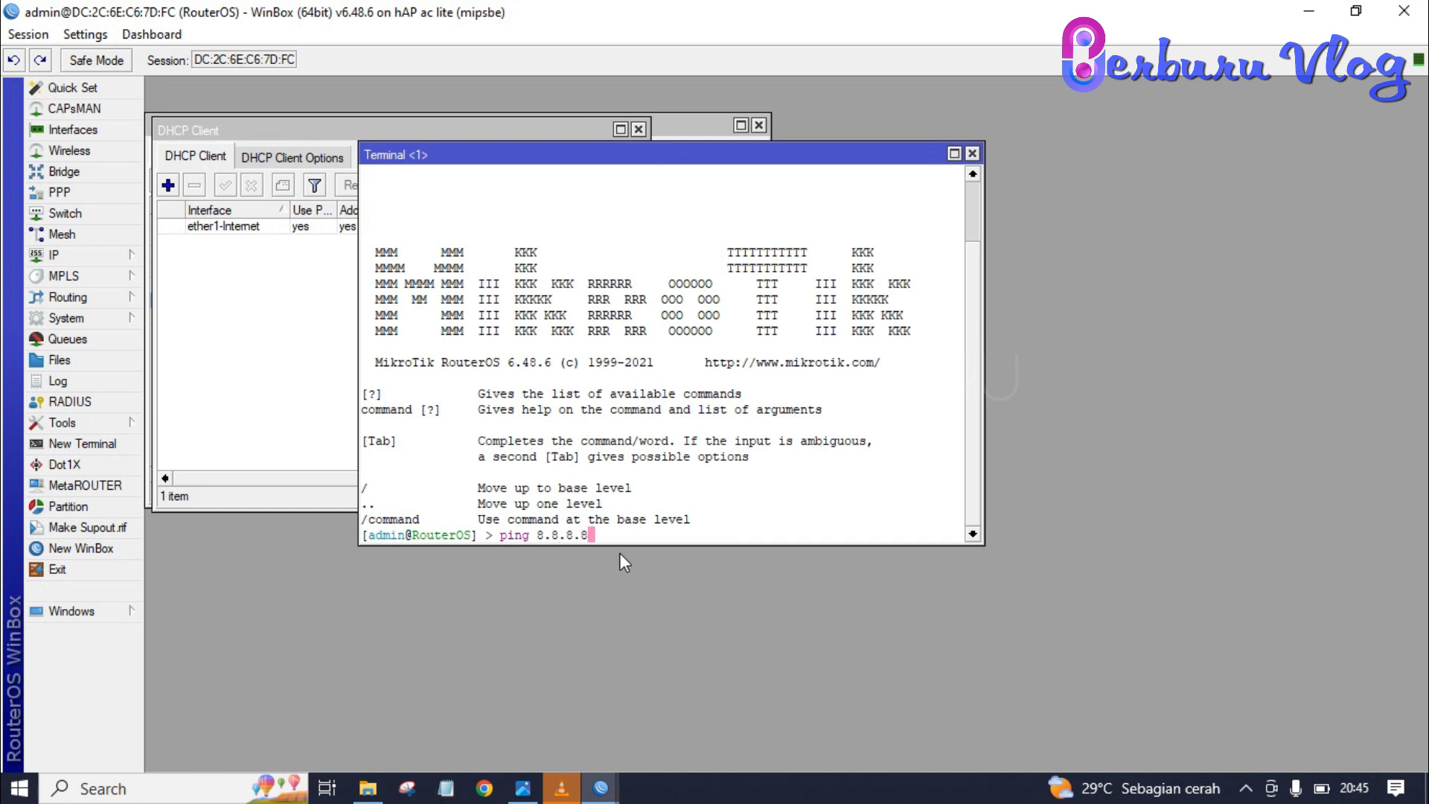
text(.8)
key(Return)
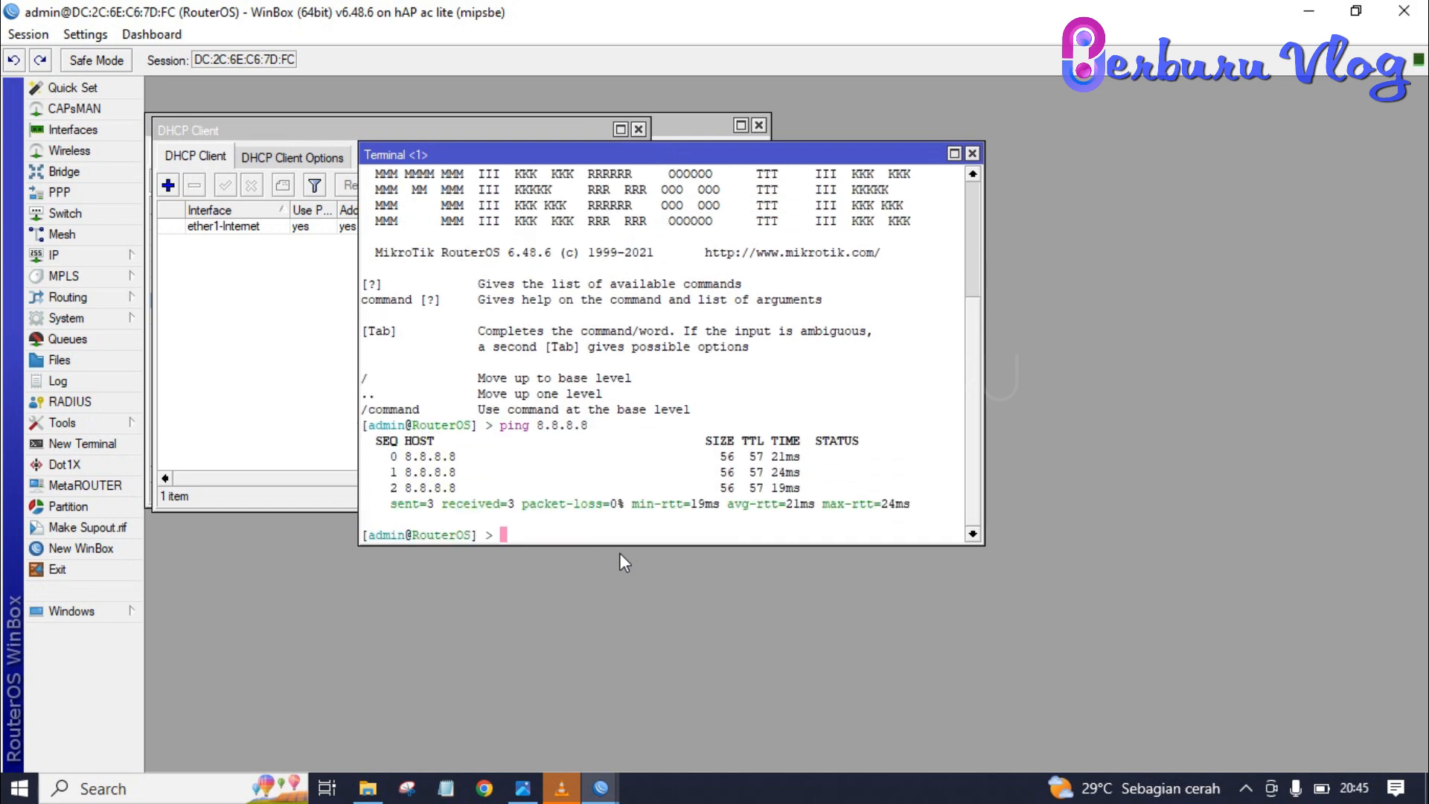
text(ping googl.com)
key(Return)
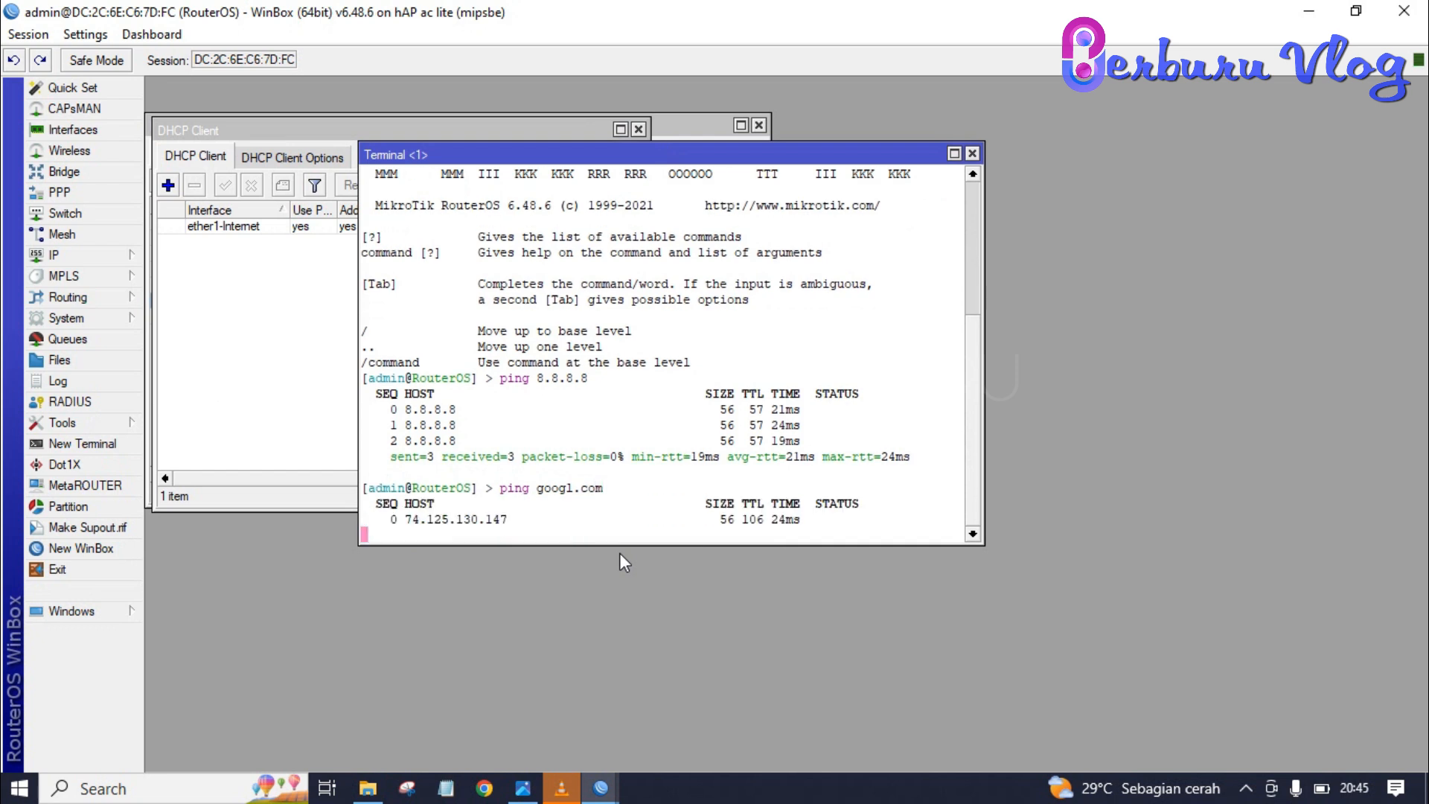
key(ctrl+c)
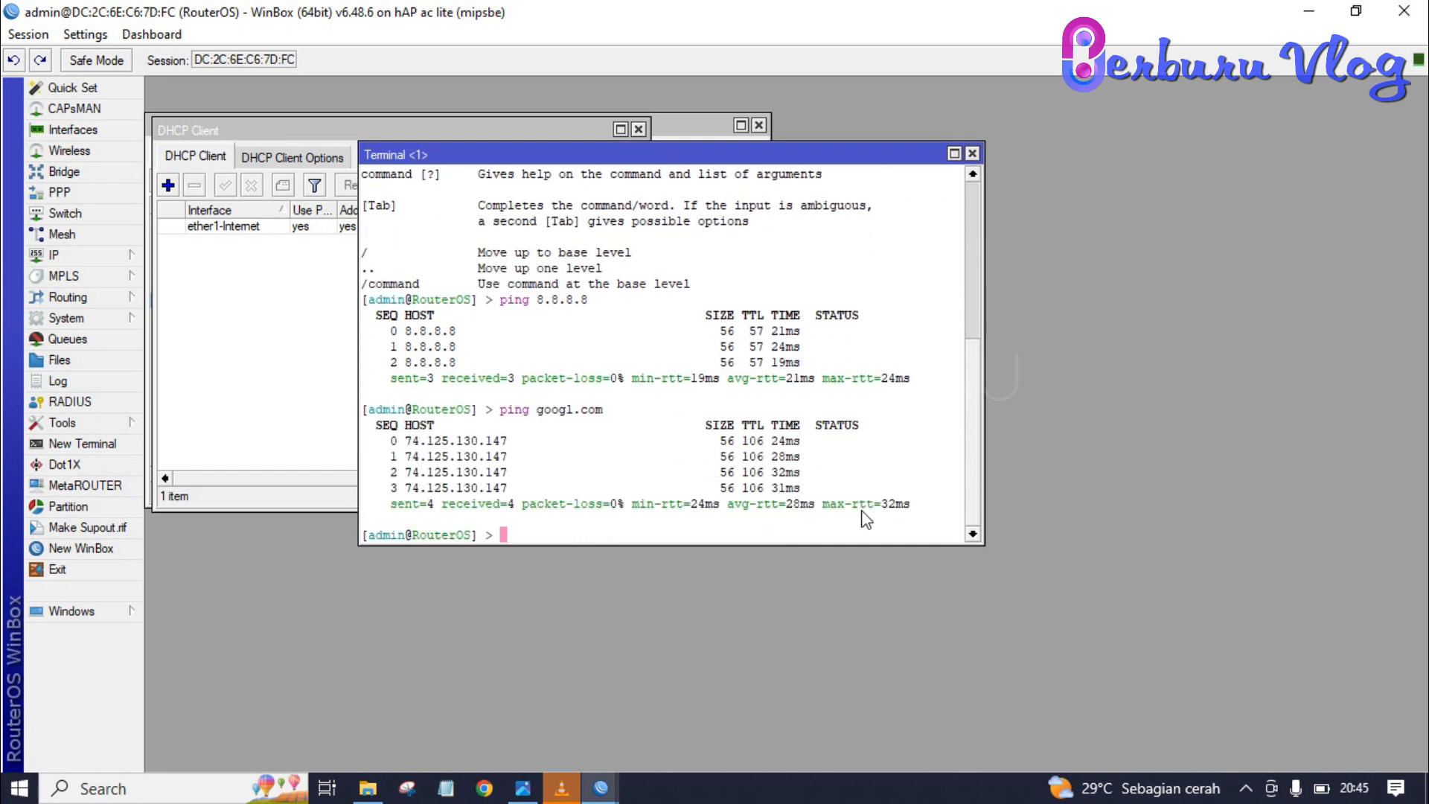
click(973, 154)
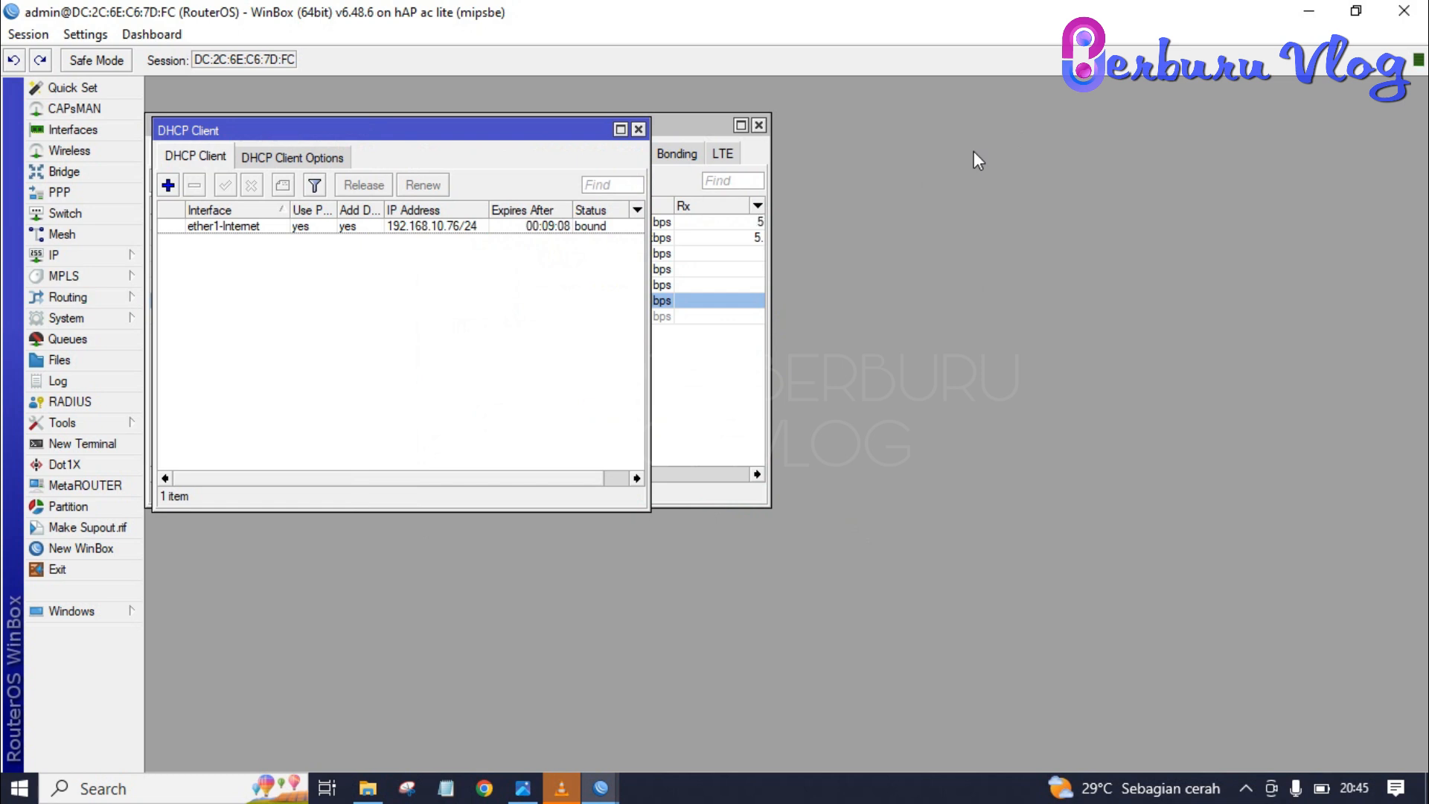
click(523, 787)
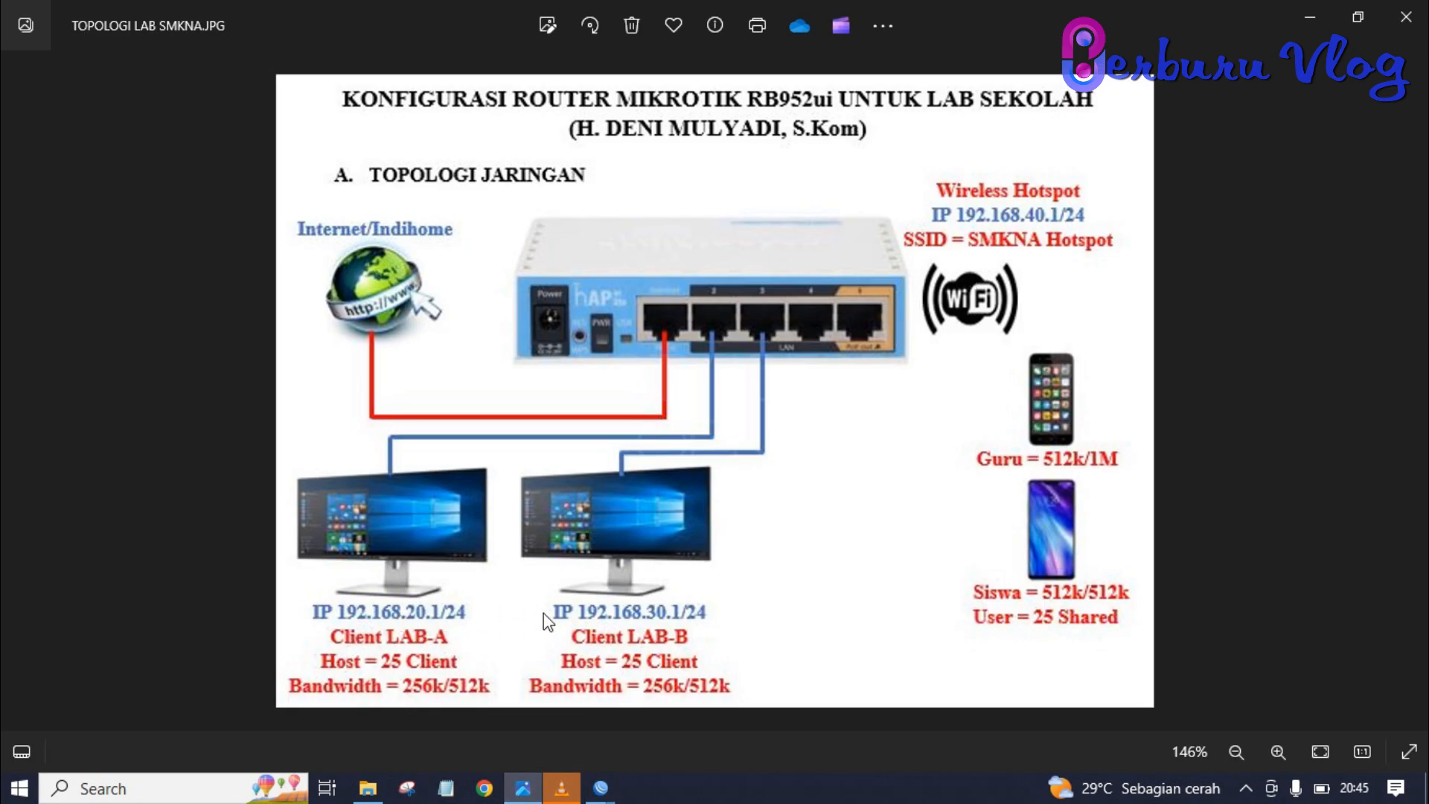
key(alt+Tab)
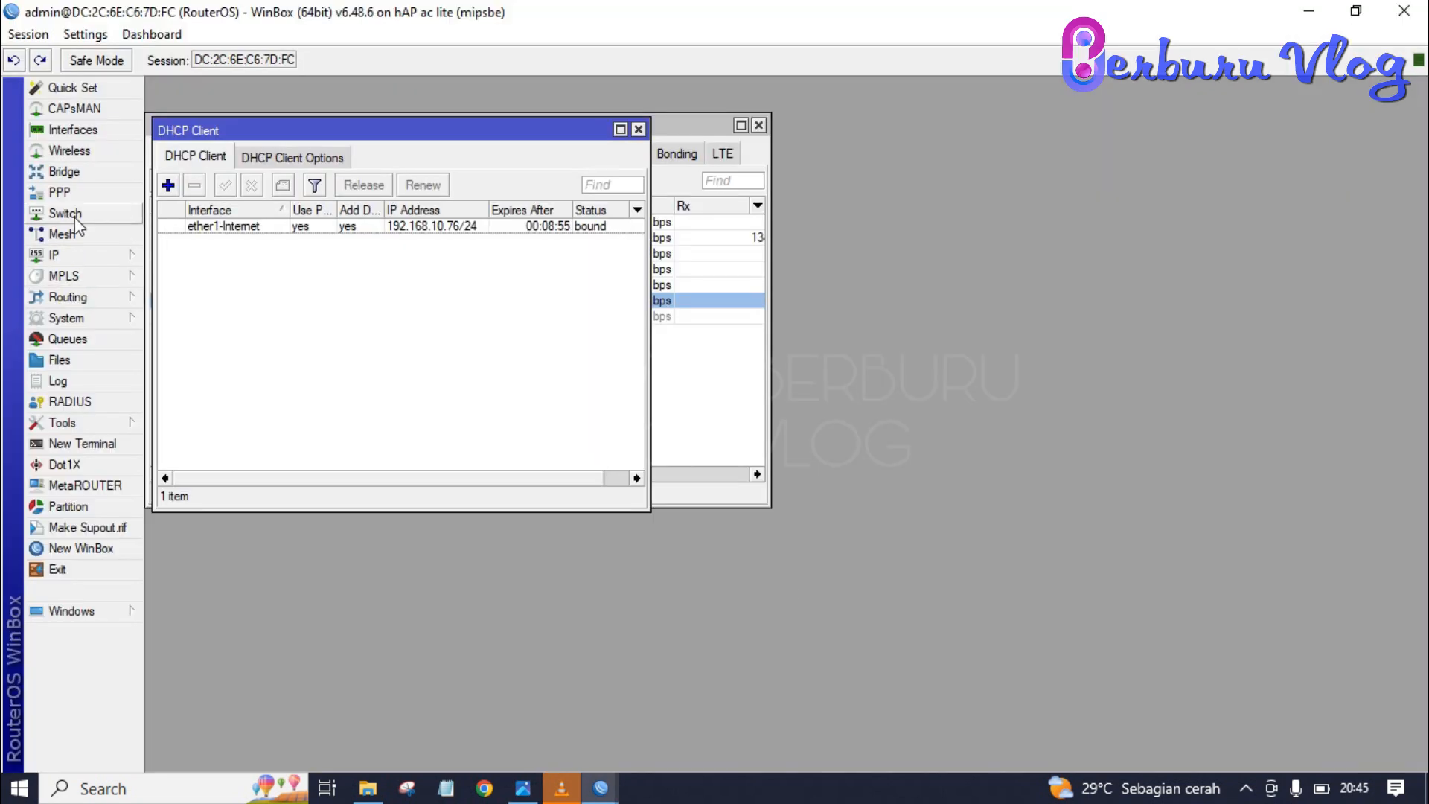
- Add address 192.168.20.1/24 on ether2LAB-A
click(76, 251)
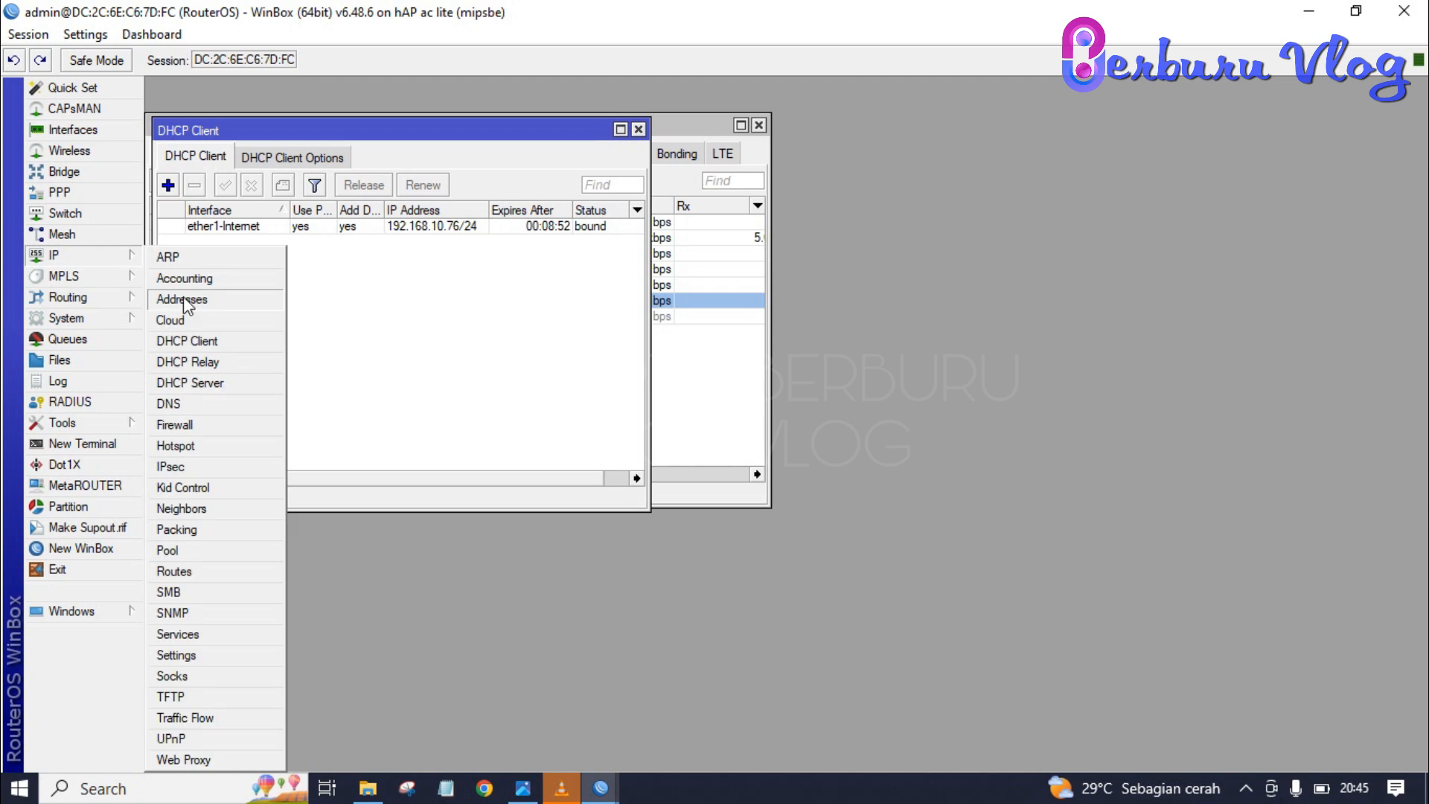
click(183, 298)
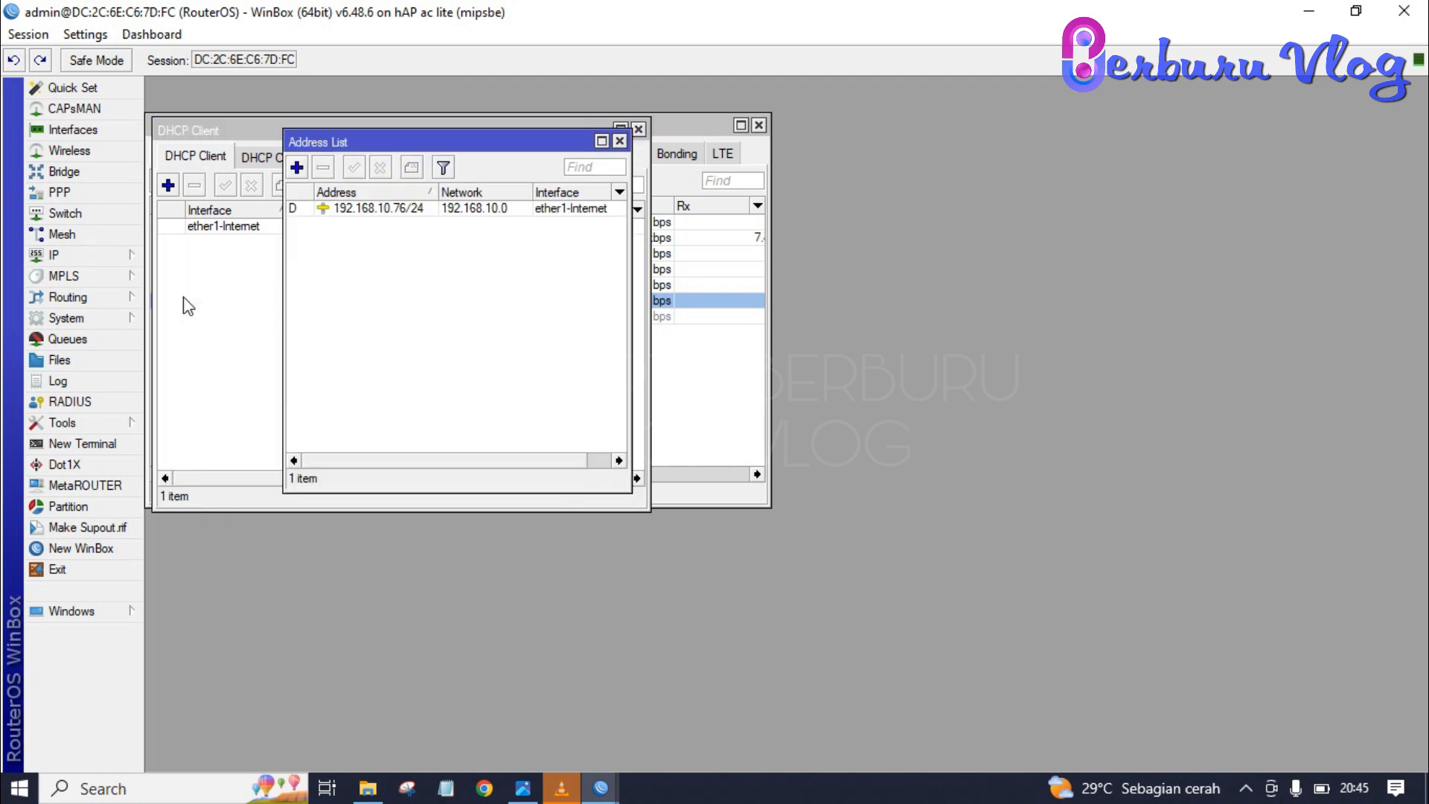
click(297, 168)
click(626, 303)
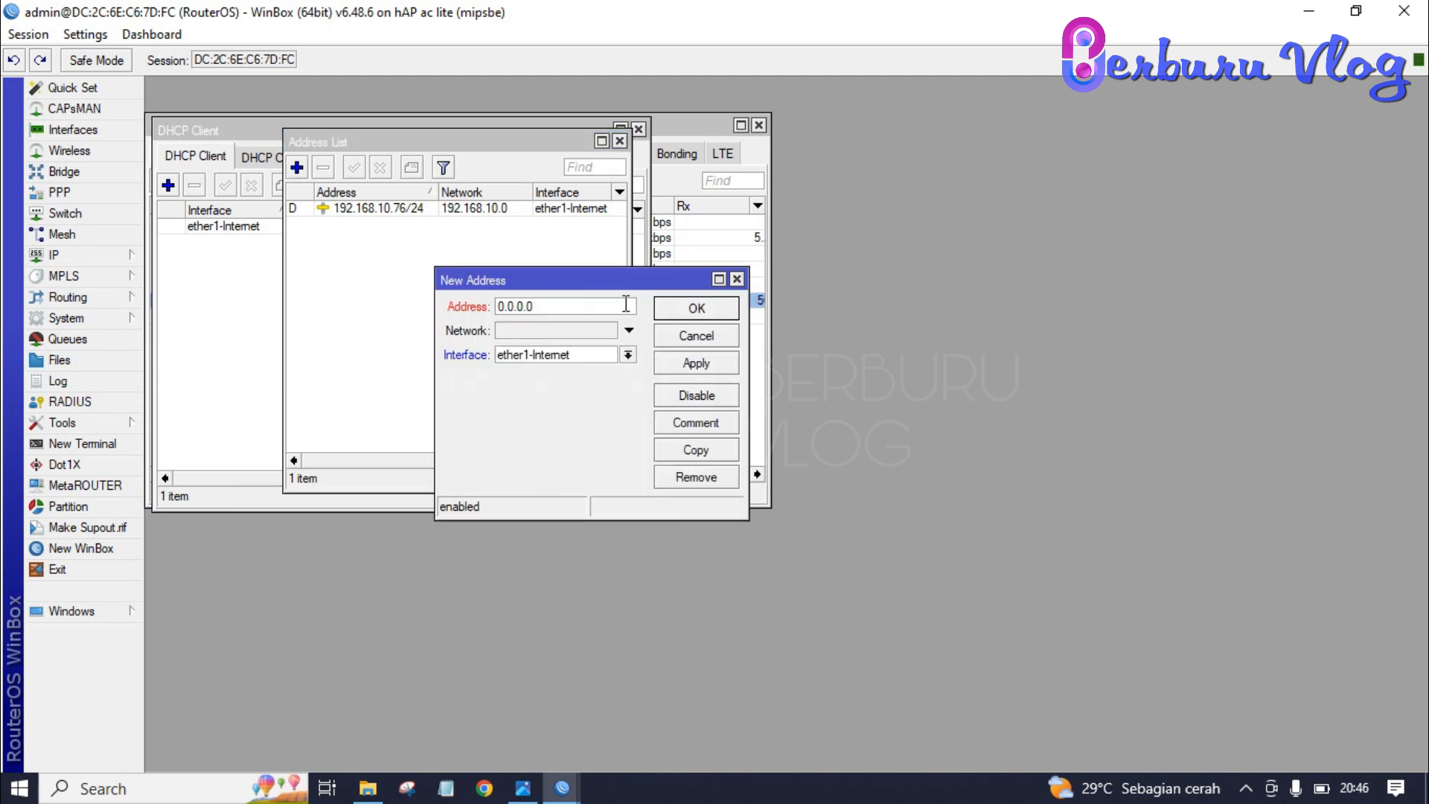
key(BackSpace)
key(BackSpace)
key(BackSpace)
key(BackSpace)
key(BackSpace)
key(BackSpace)
key(BackSpace)
text(192.168.20.1/24)
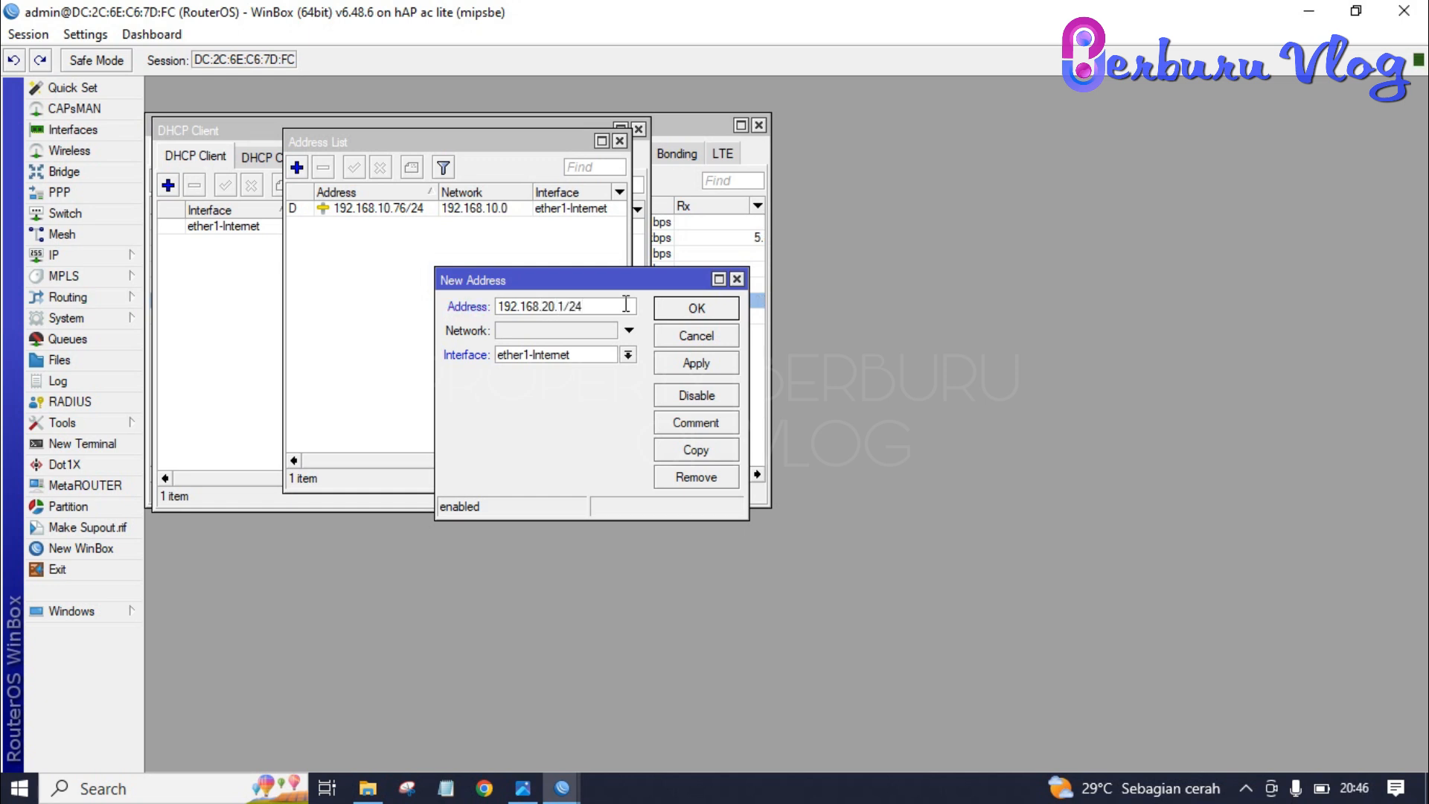
key(Return)
click(629, 355)
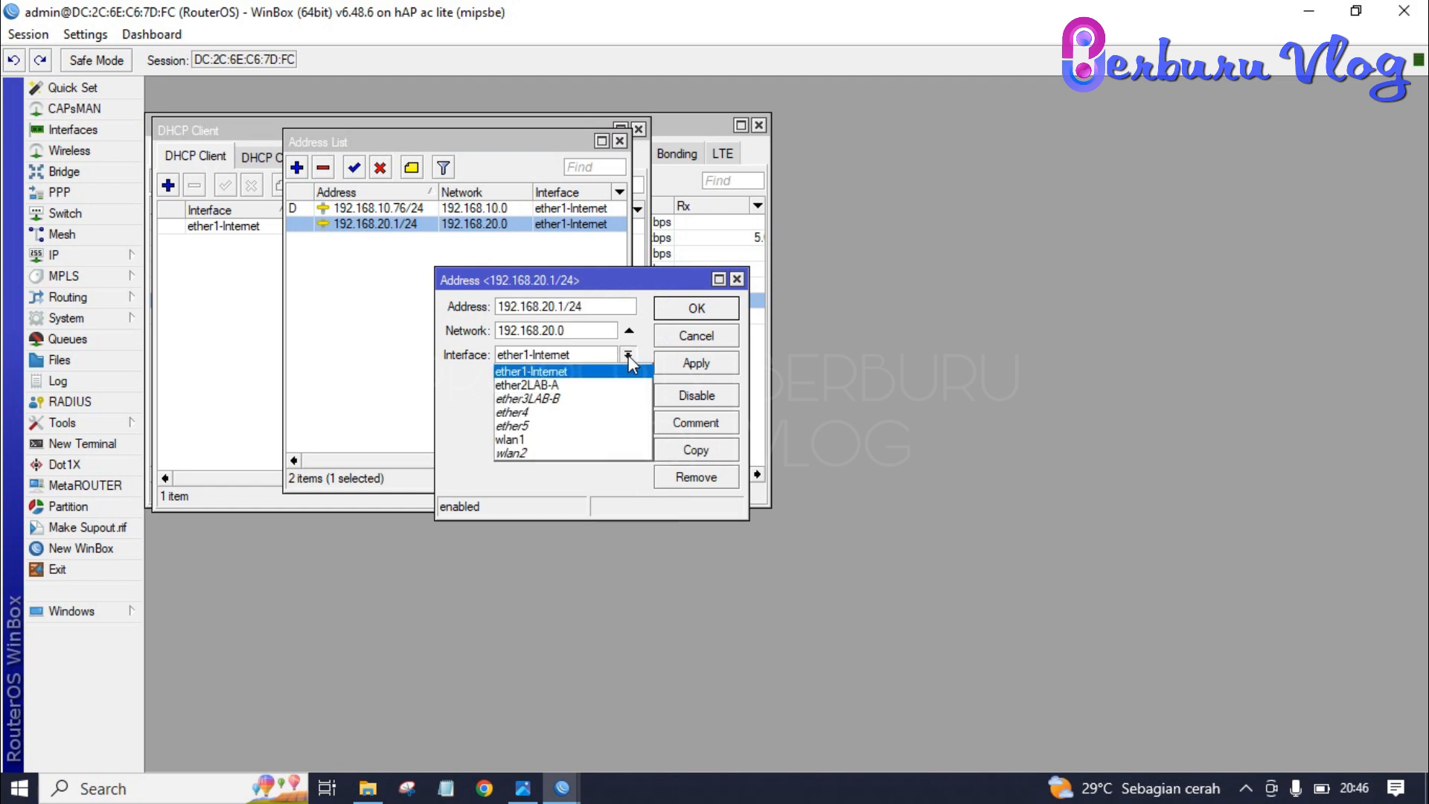
click(589, 385)
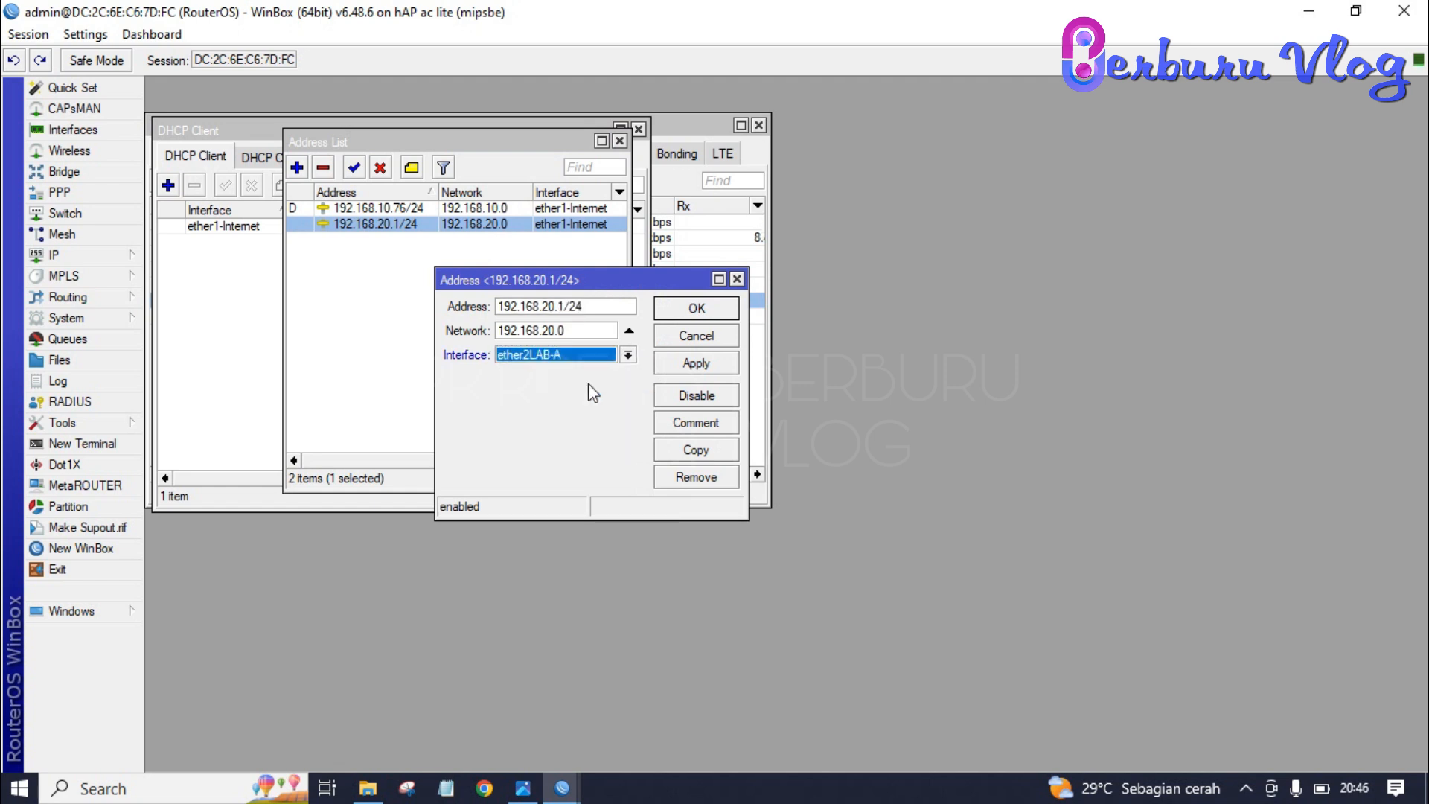
click(696, 365)
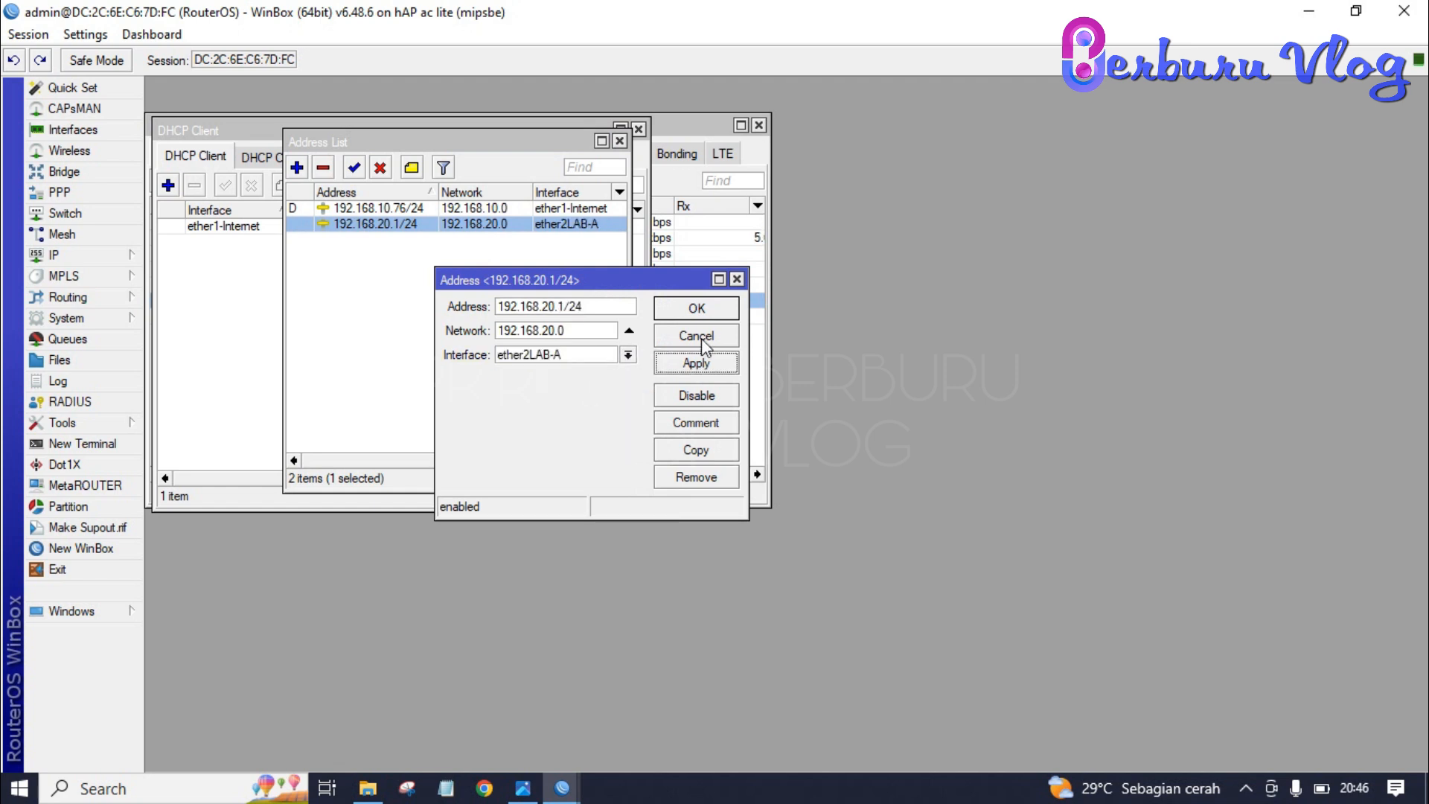
click(703, 313)
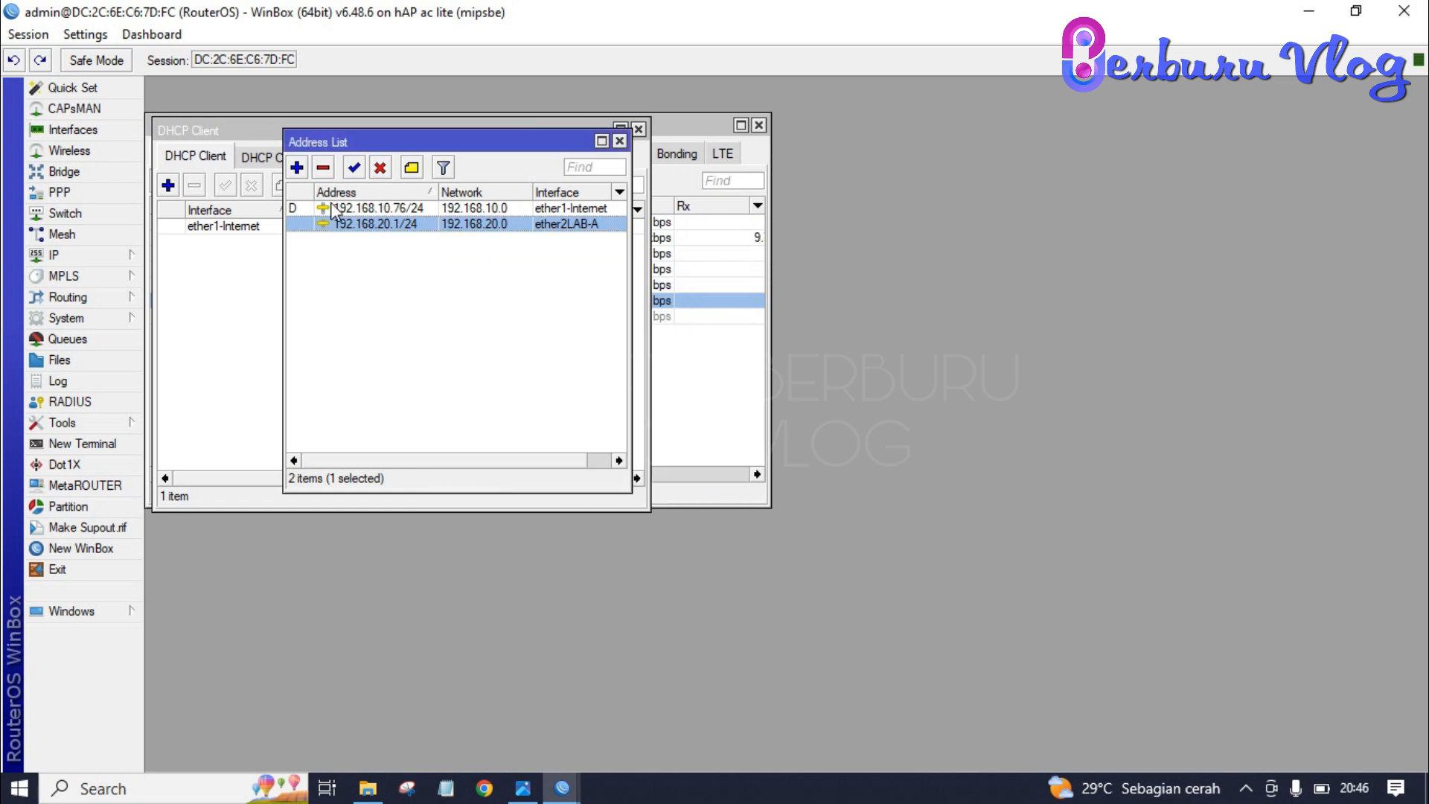
- Add address 192.168.30.1/24 on ether3LAB-B
click(298, 169)
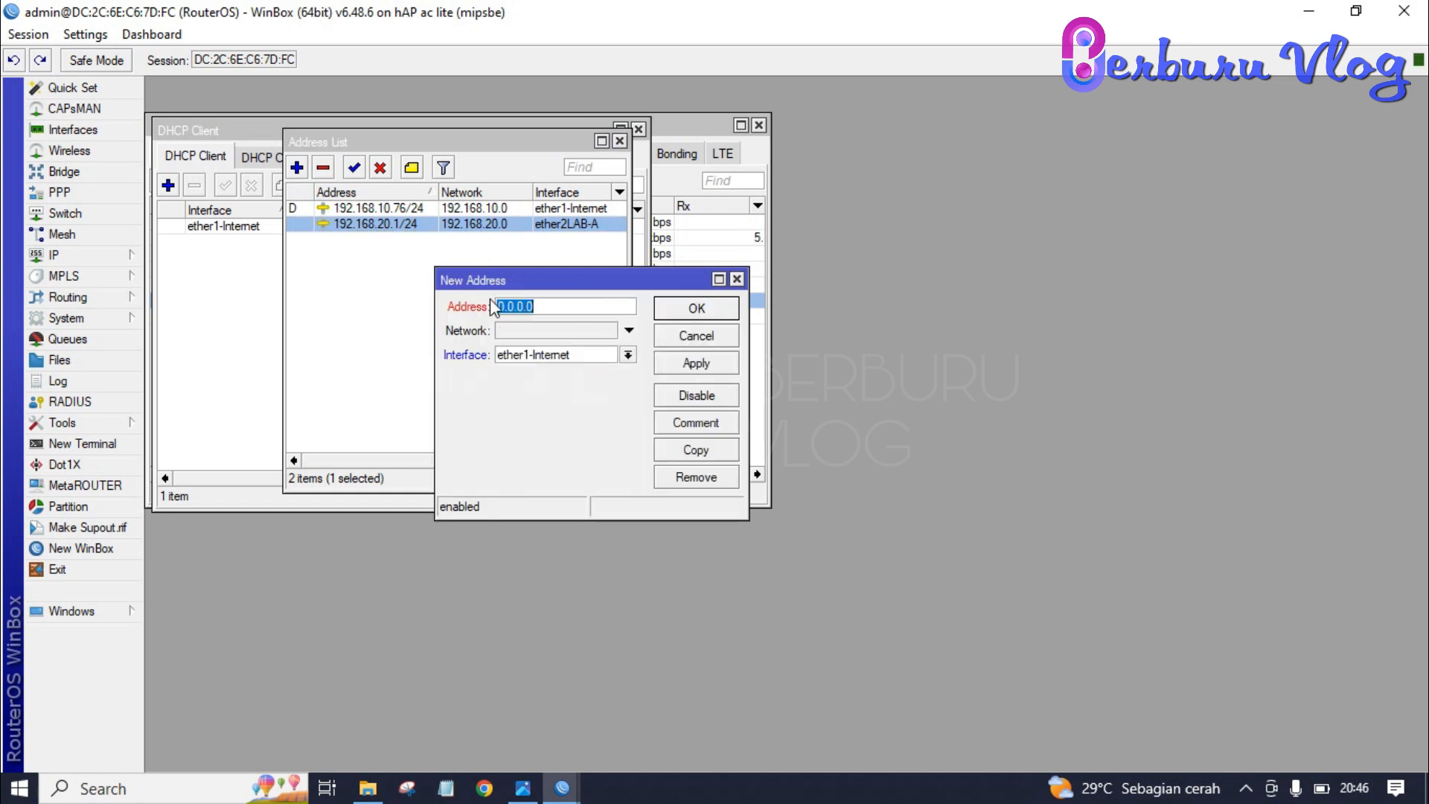
text(192.168.30.1/24)
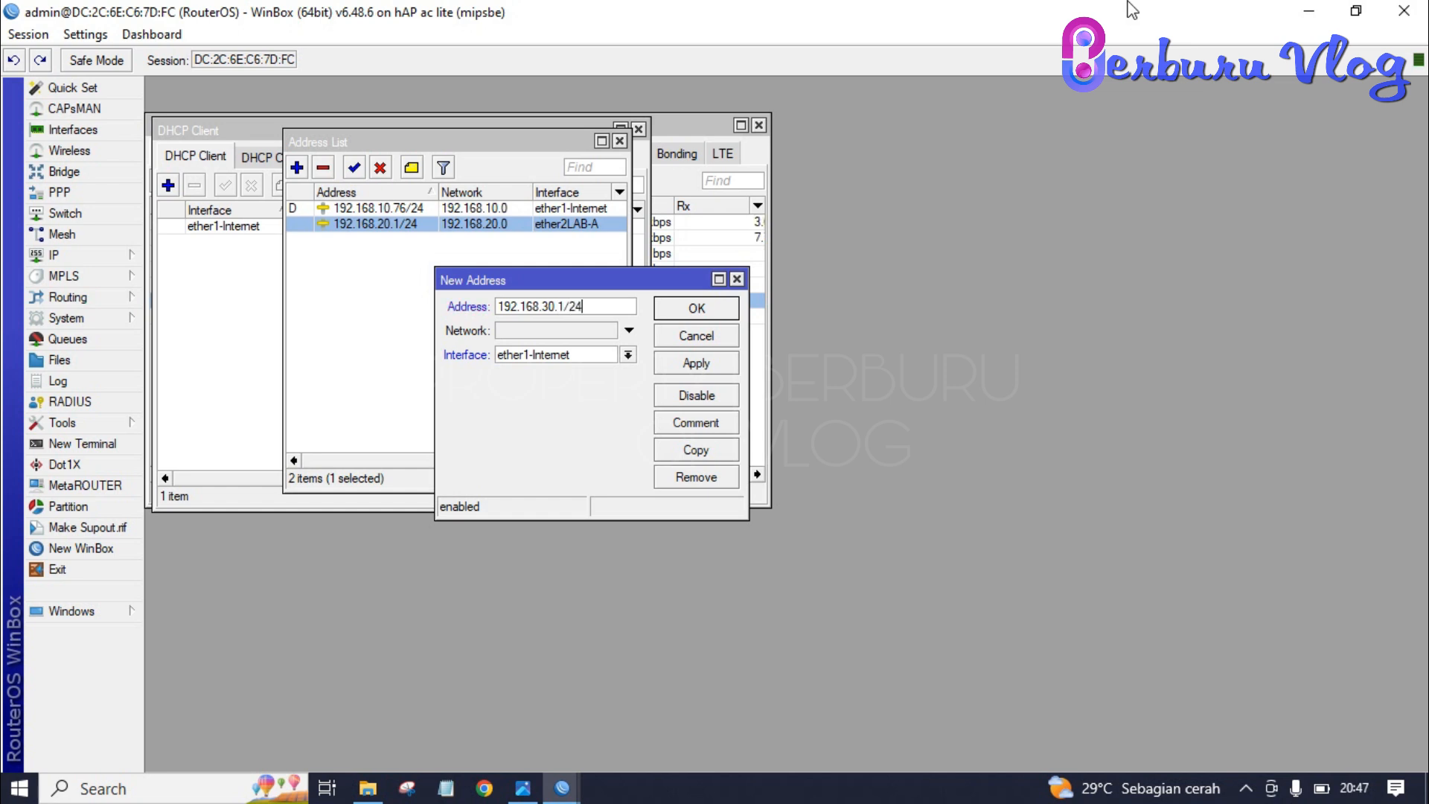
key(Tab)
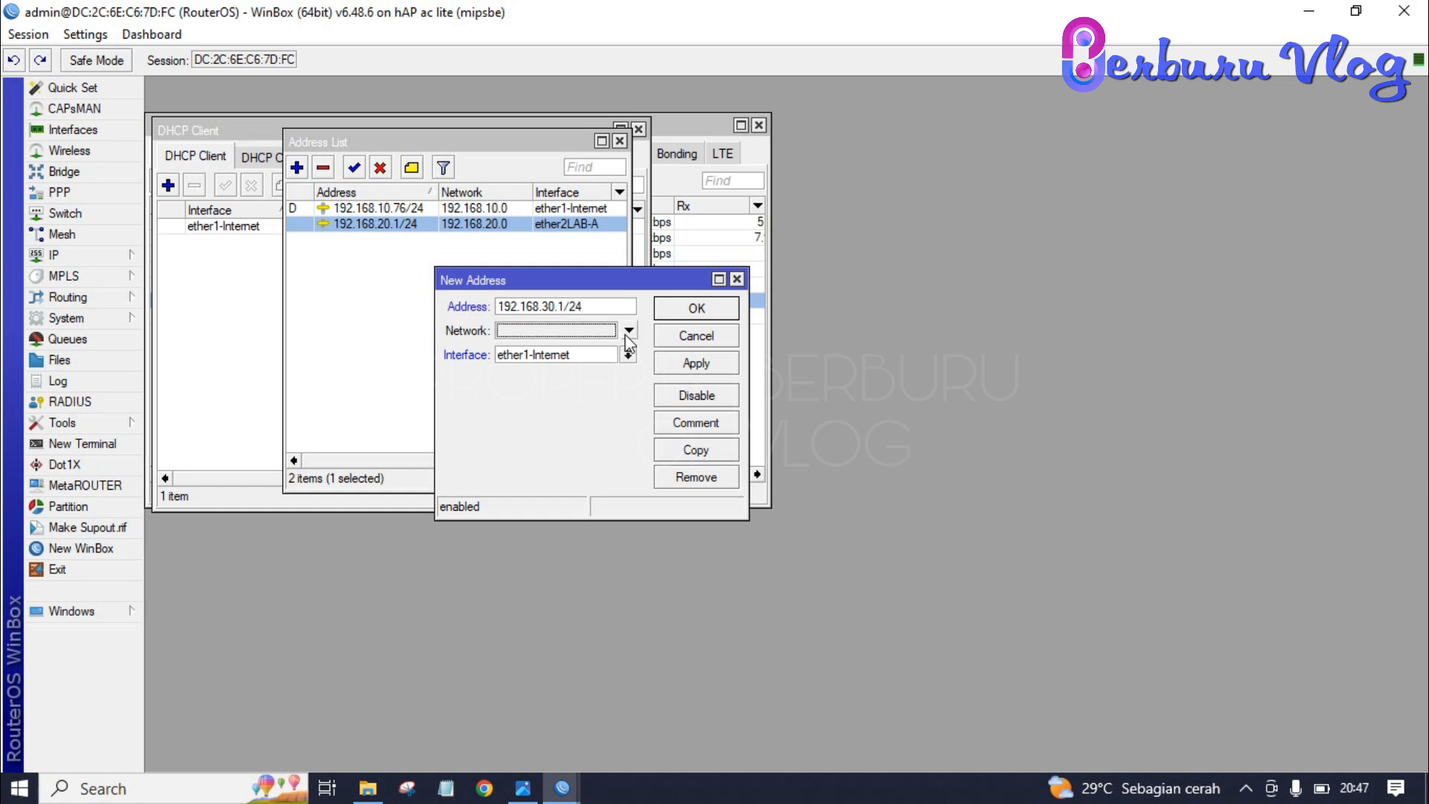
click(609, 360)
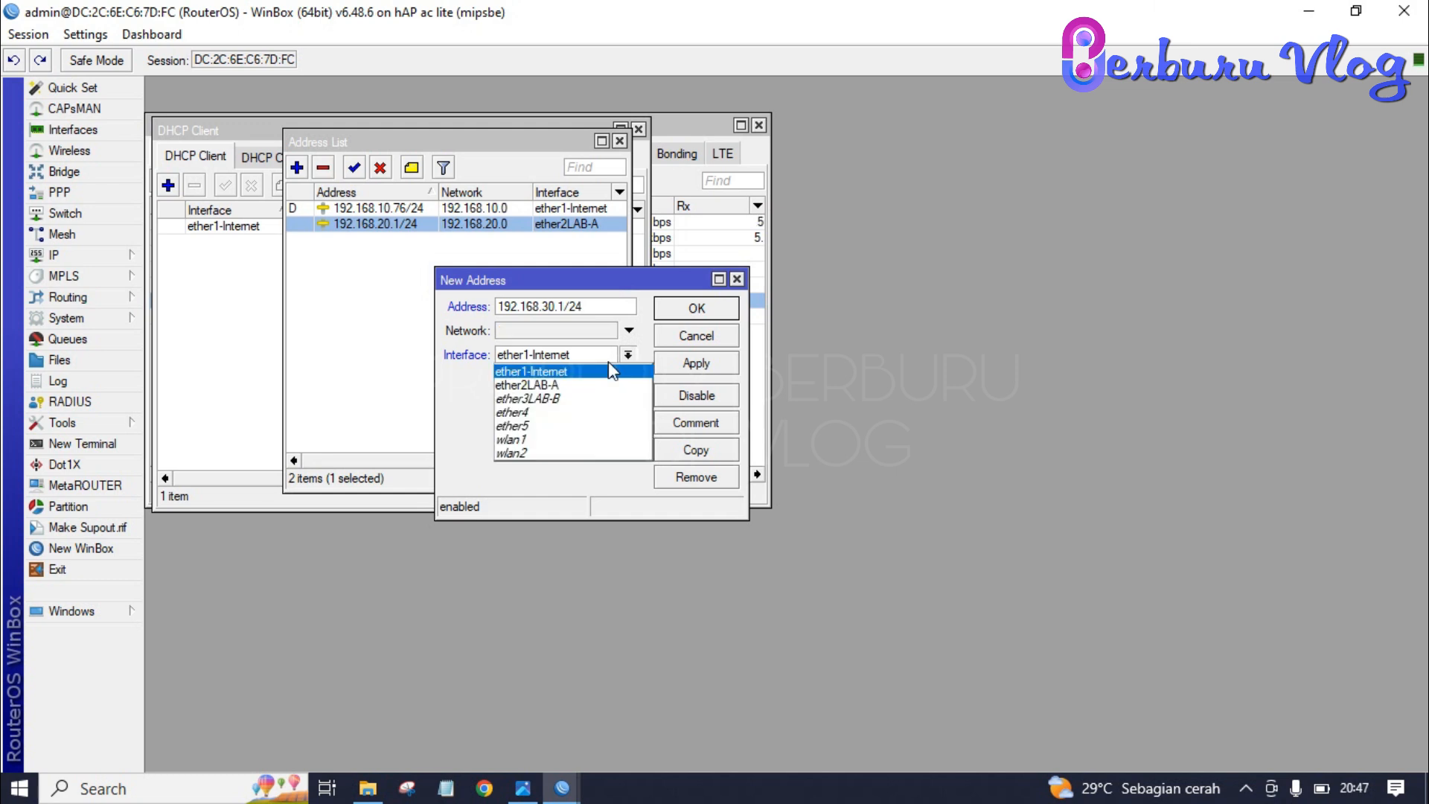
click(597, 408)
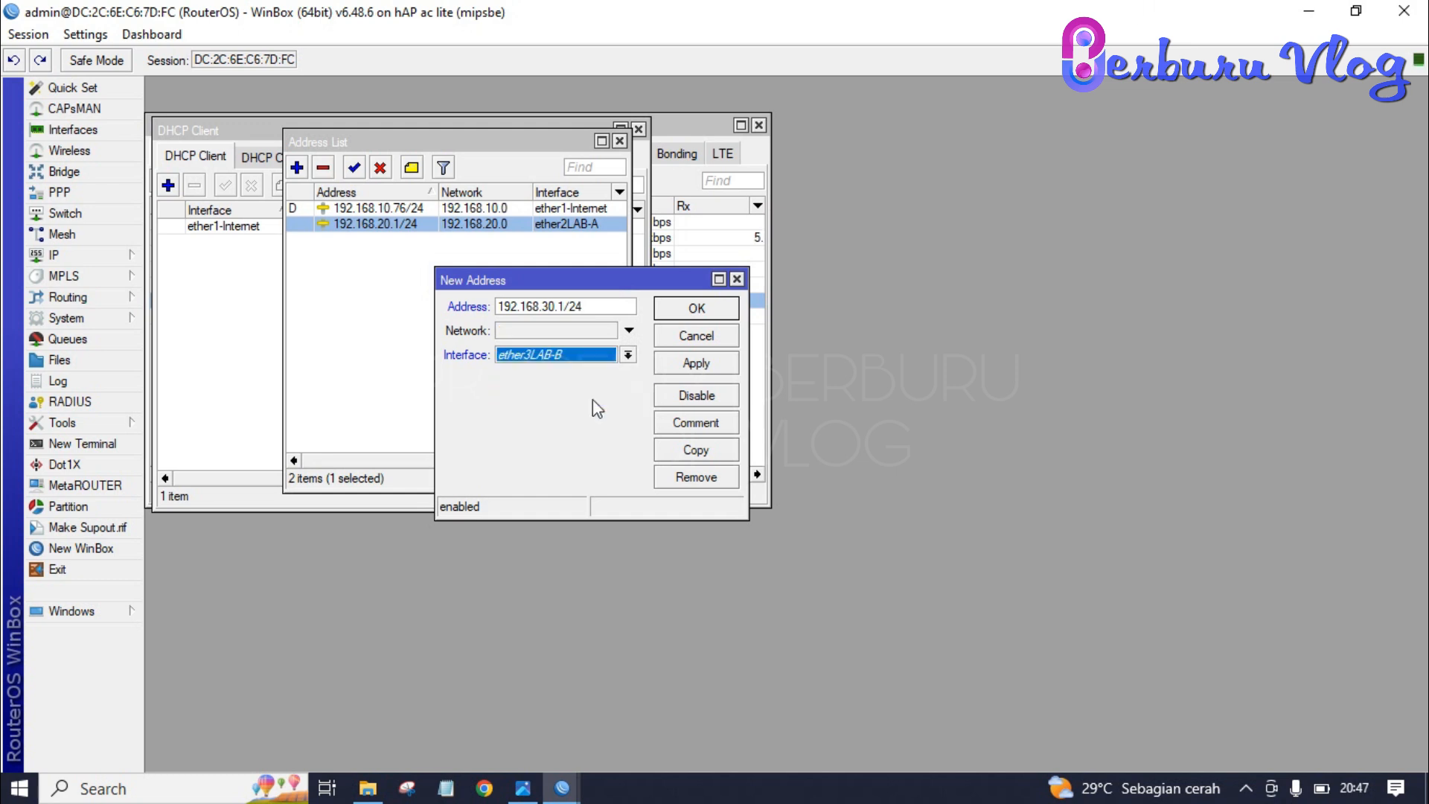
click(692, 365)
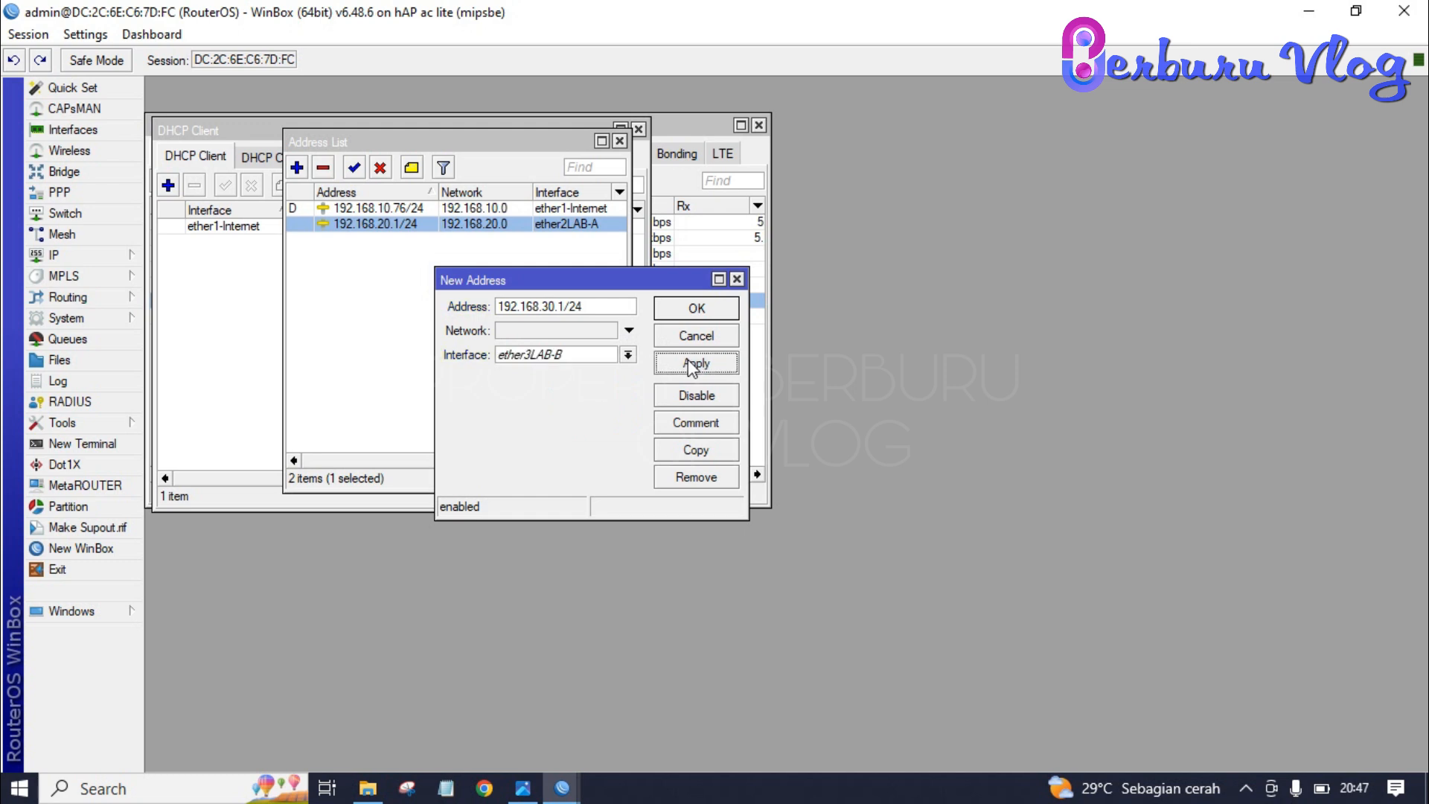
click(696, 308)
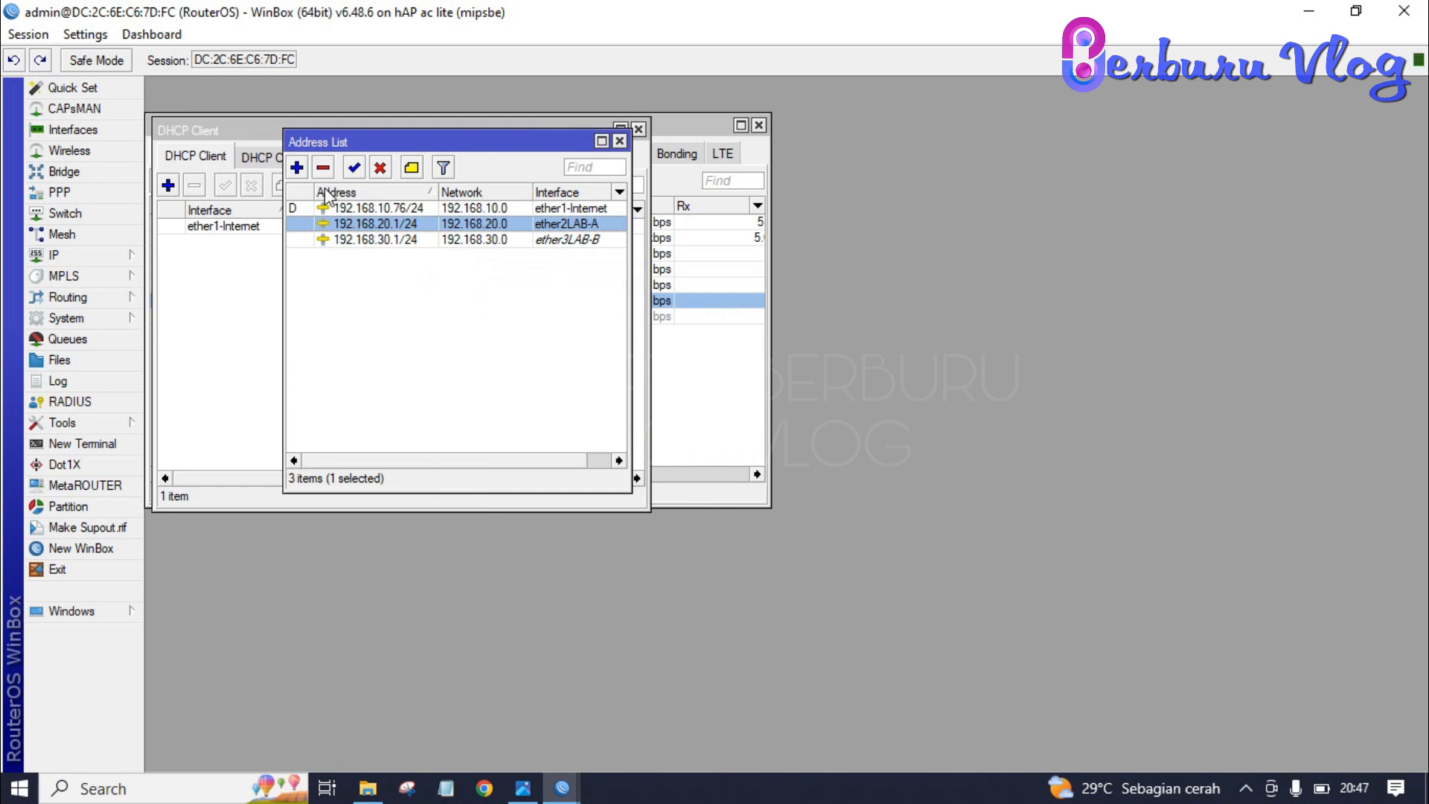
- Add address 192.168.40.1/24 on wlan1
click(296, 168)
text(192)
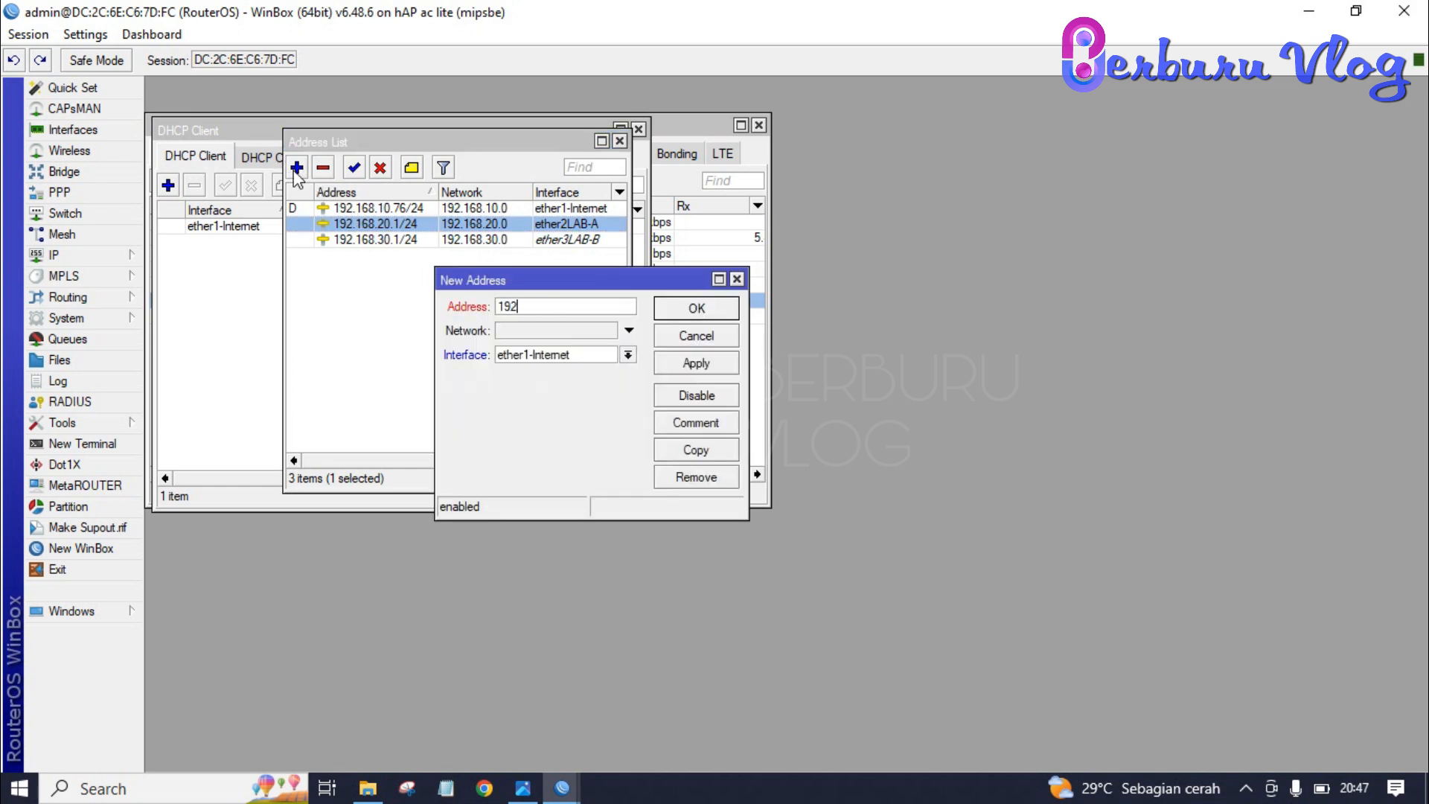
text(.168.4)
text(.1/24)
click(628, 355)
click(571, 440)
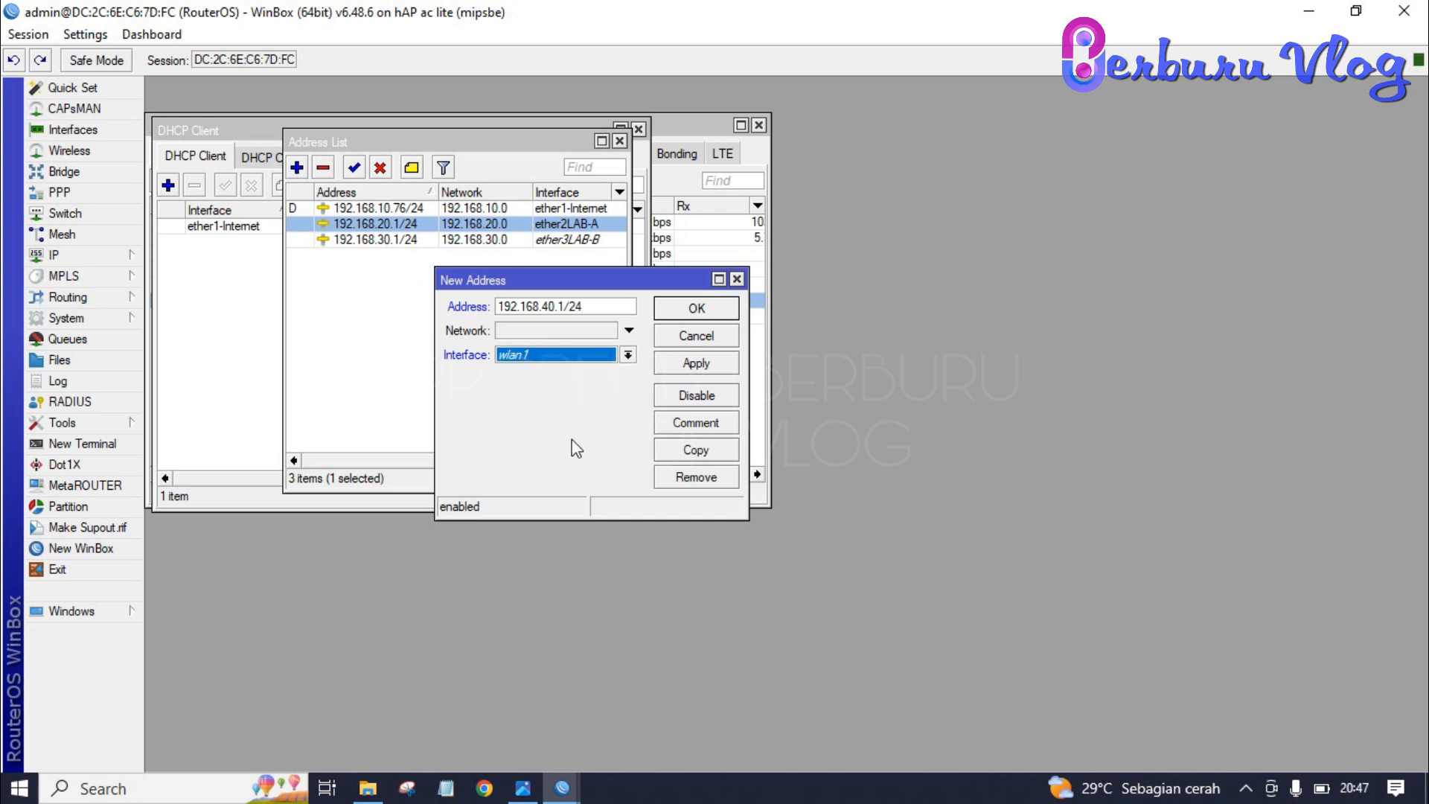
click(696, 362)
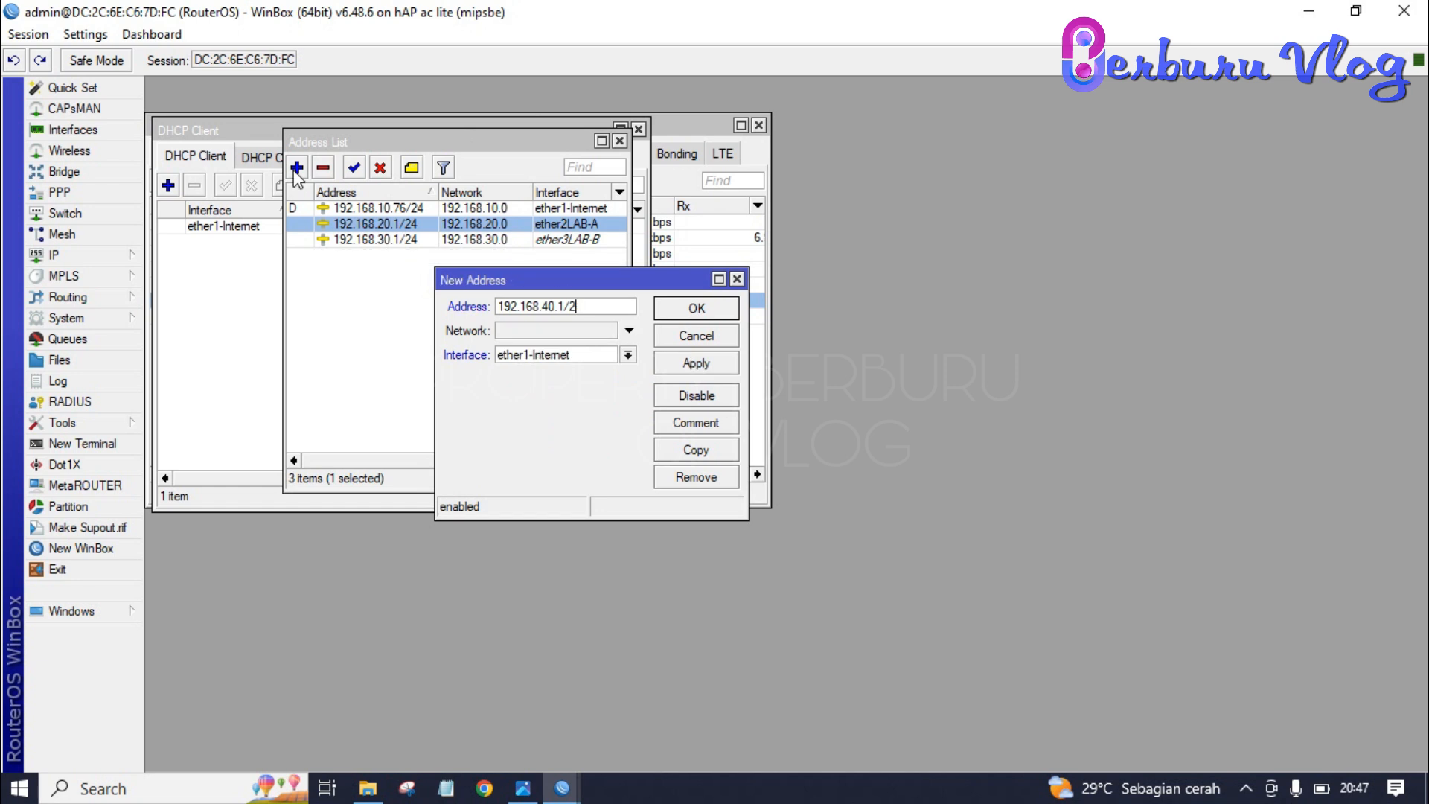
click(698, 308)
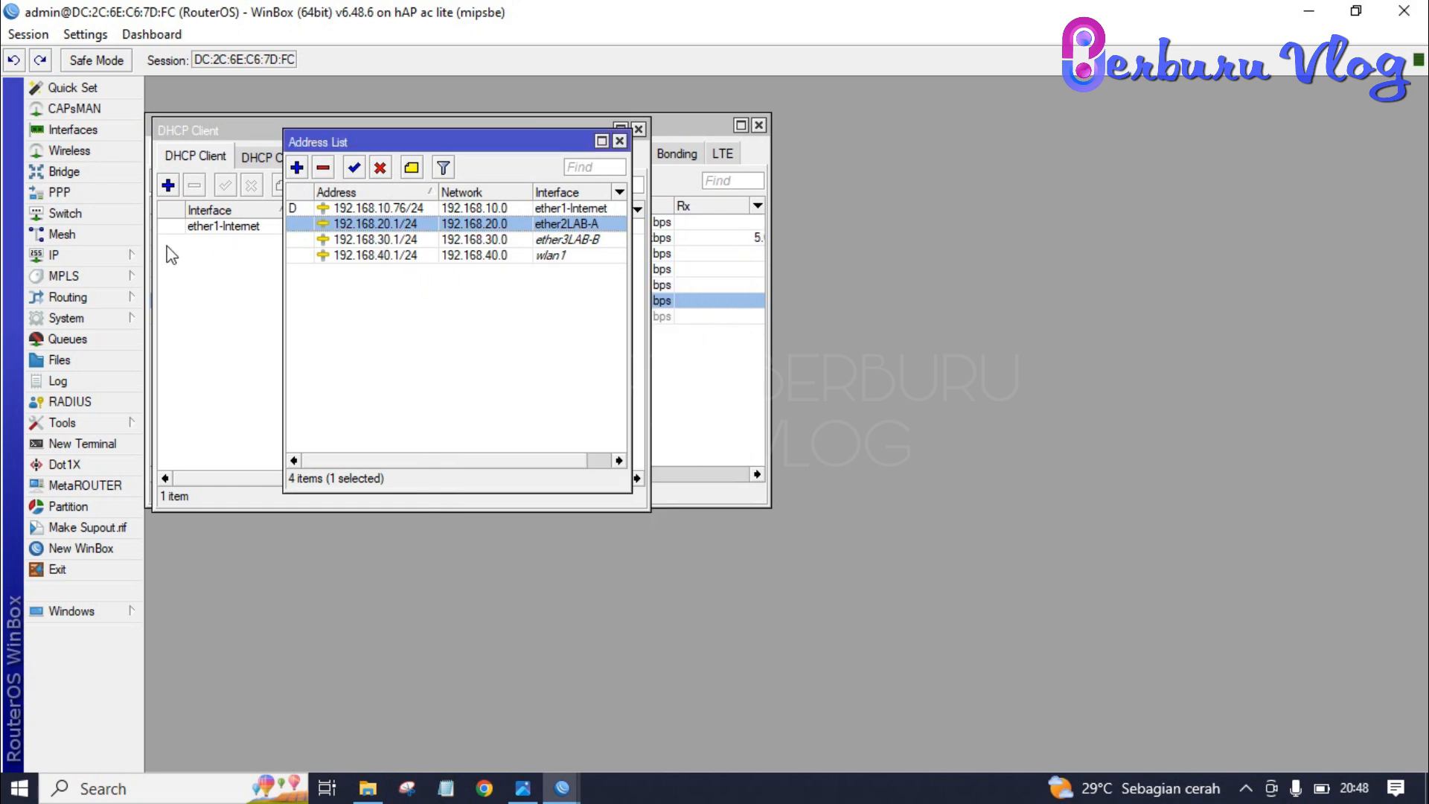
- Create a new srcnat NAT rule with out-interface ether1-Internet
click(118, 262)
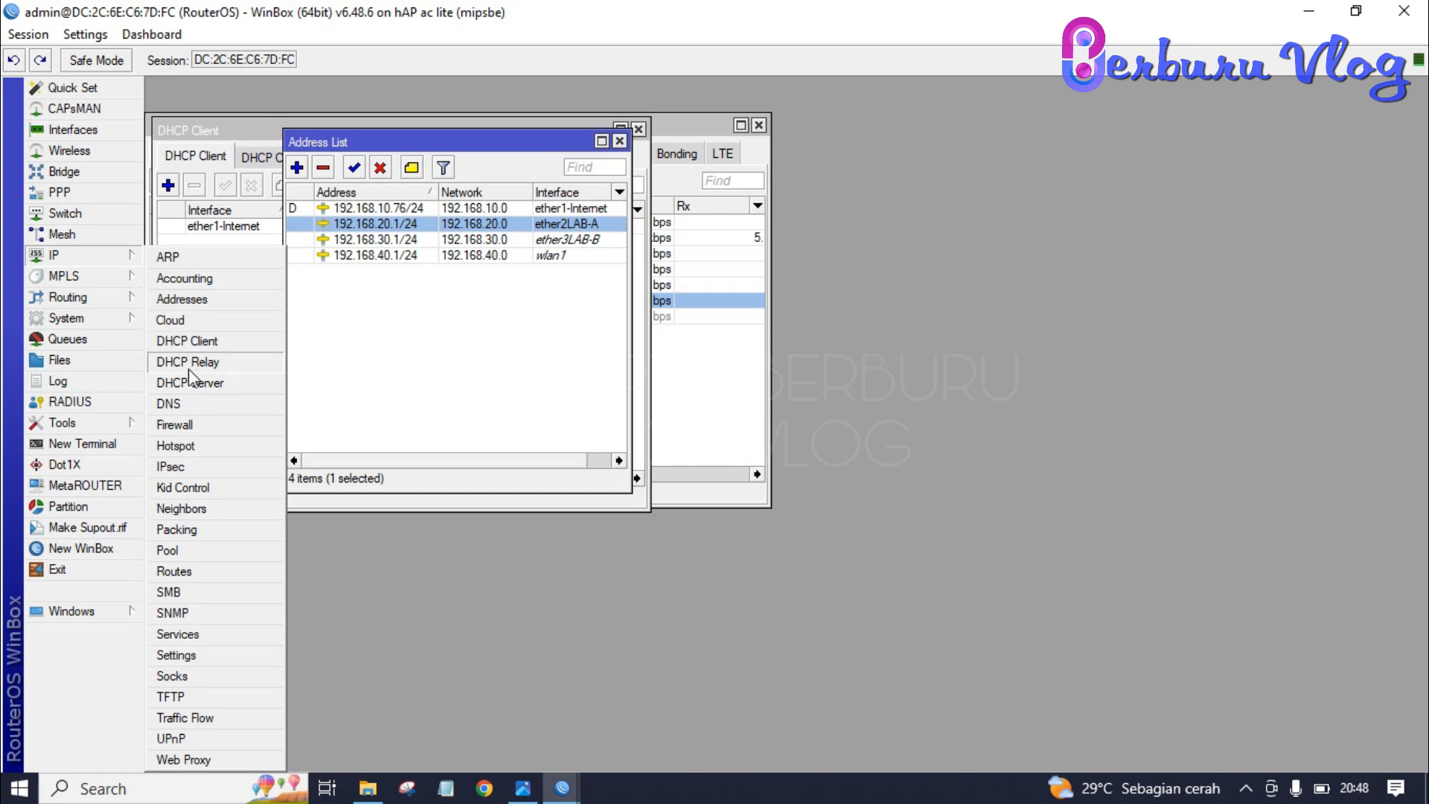
click(188, 428)
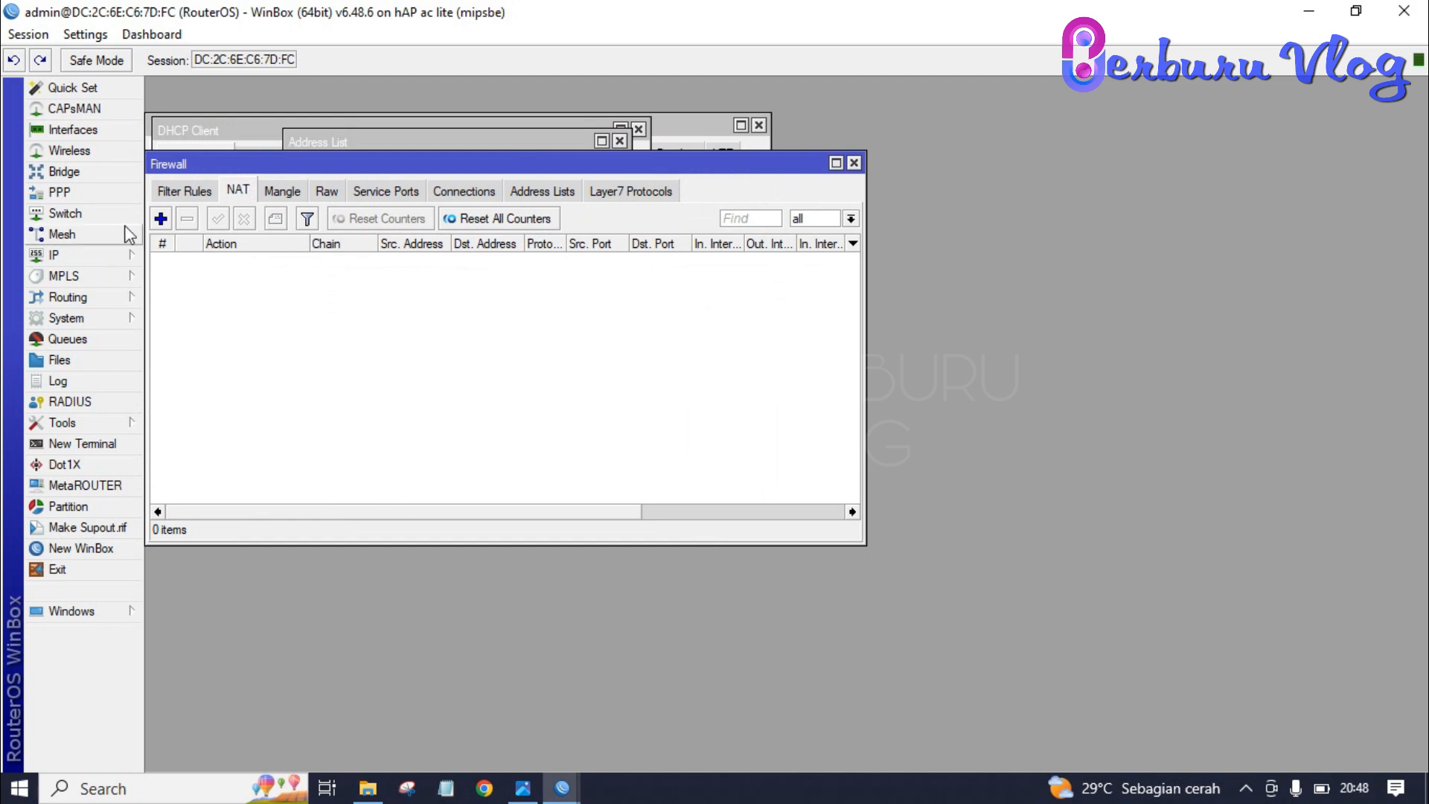
click(160, 219)
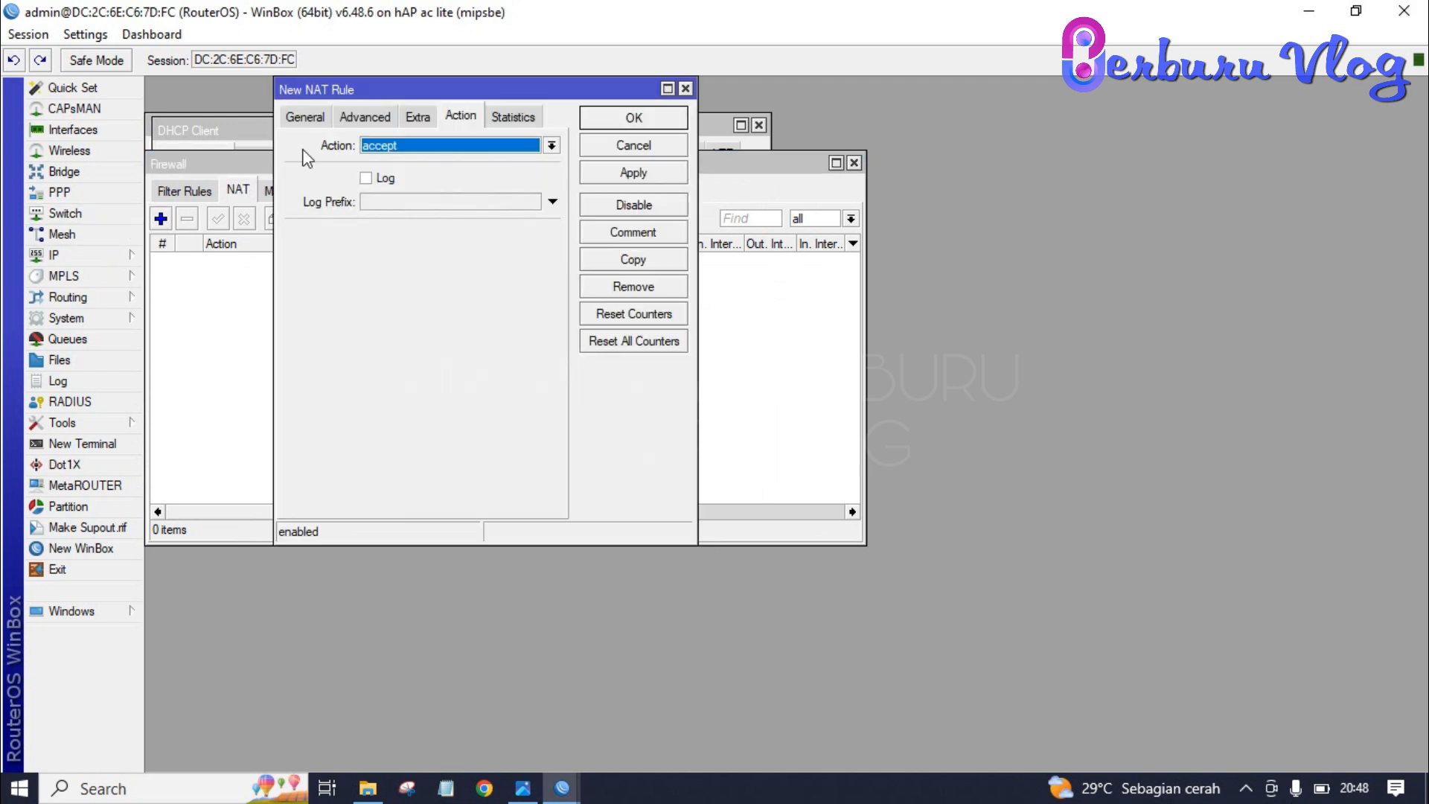
click(305, 119)
click(487, 145)
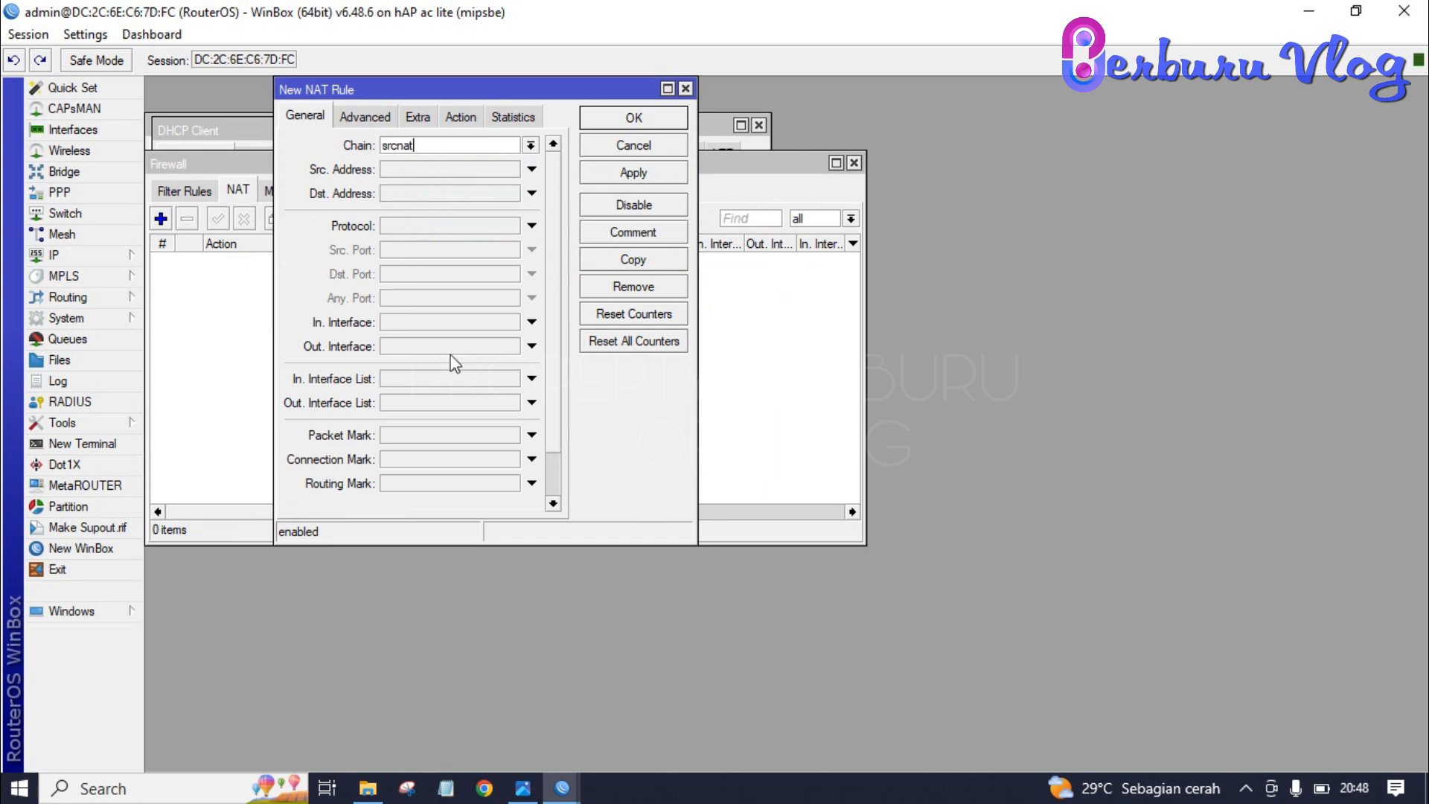
click(532, 346)
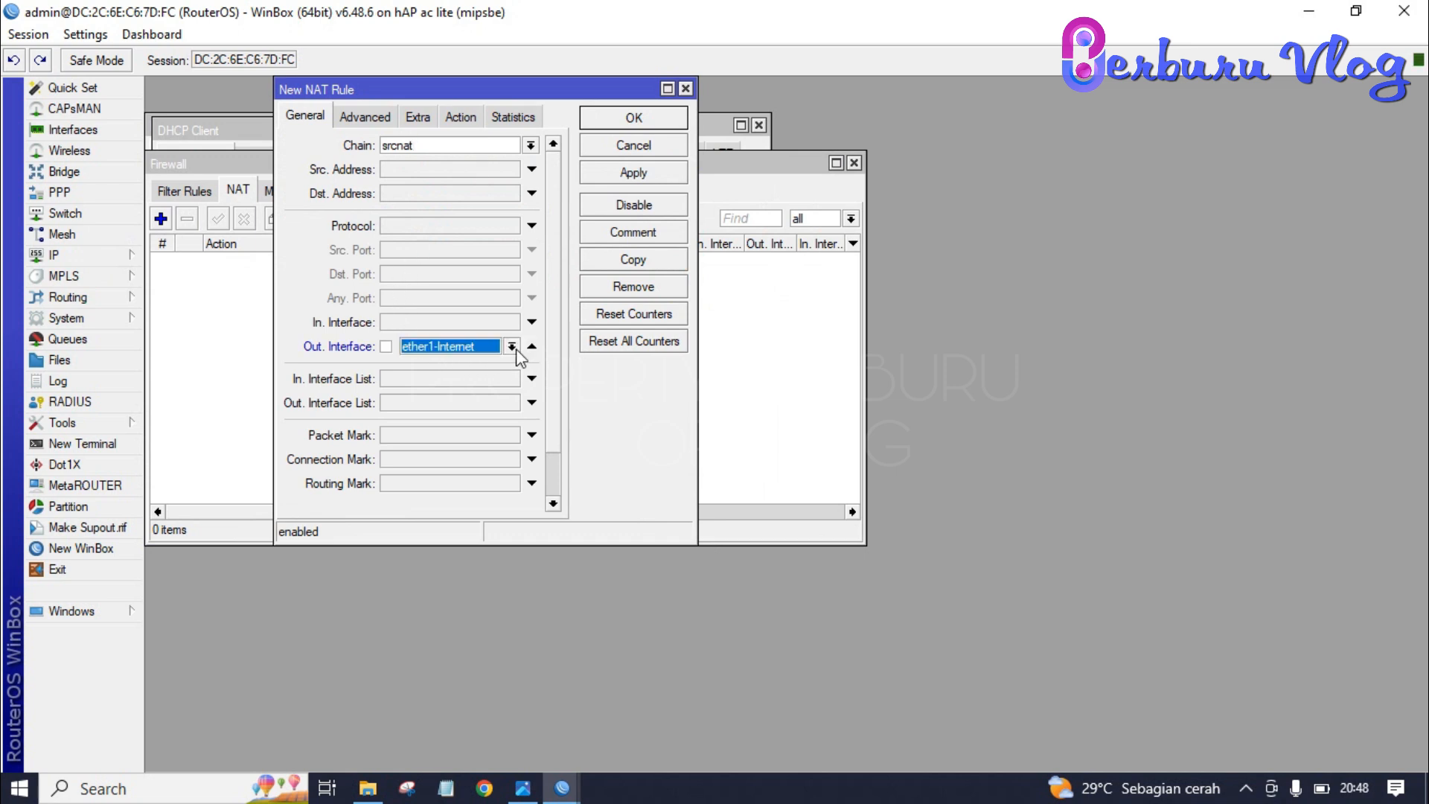
click(512, 347)
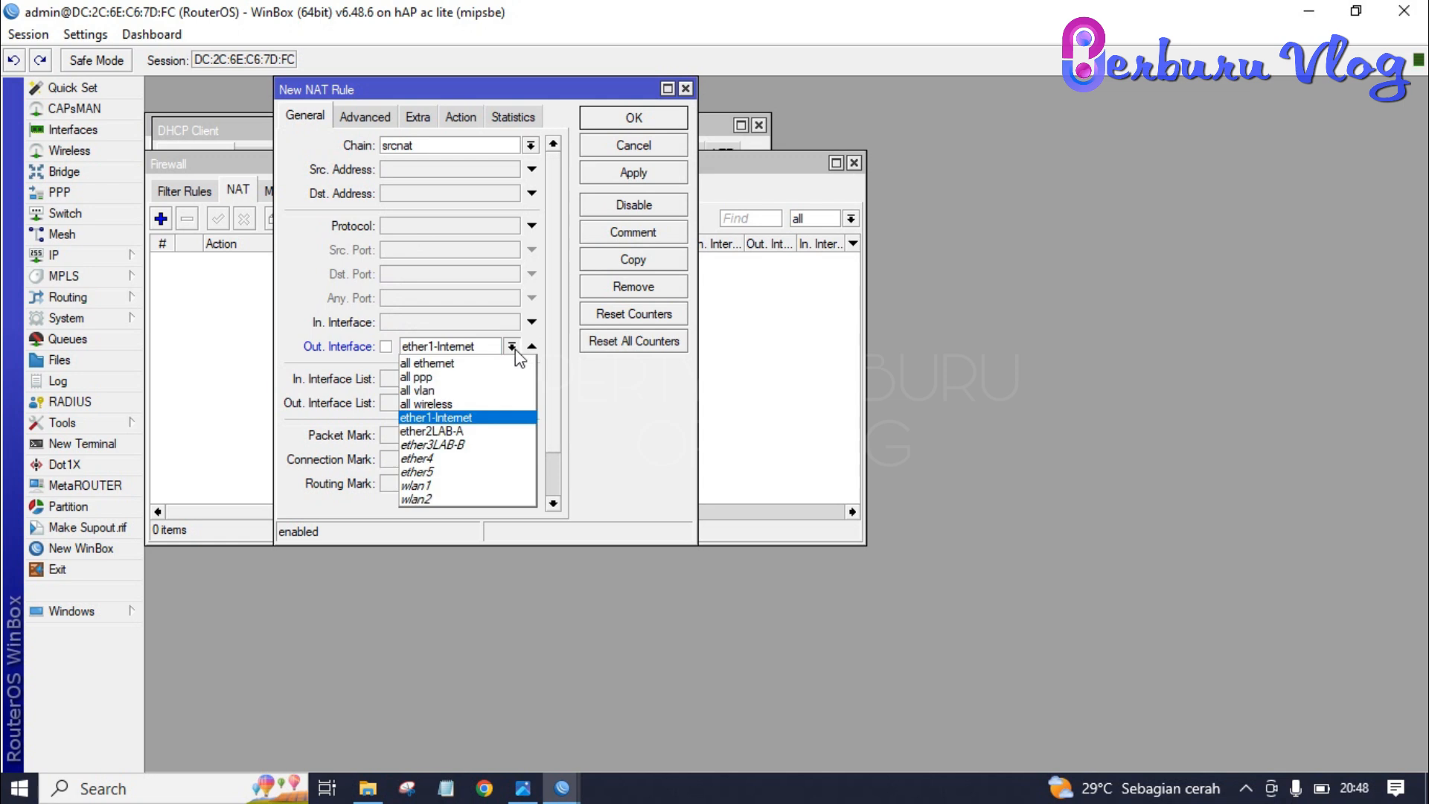
click(480, 422)
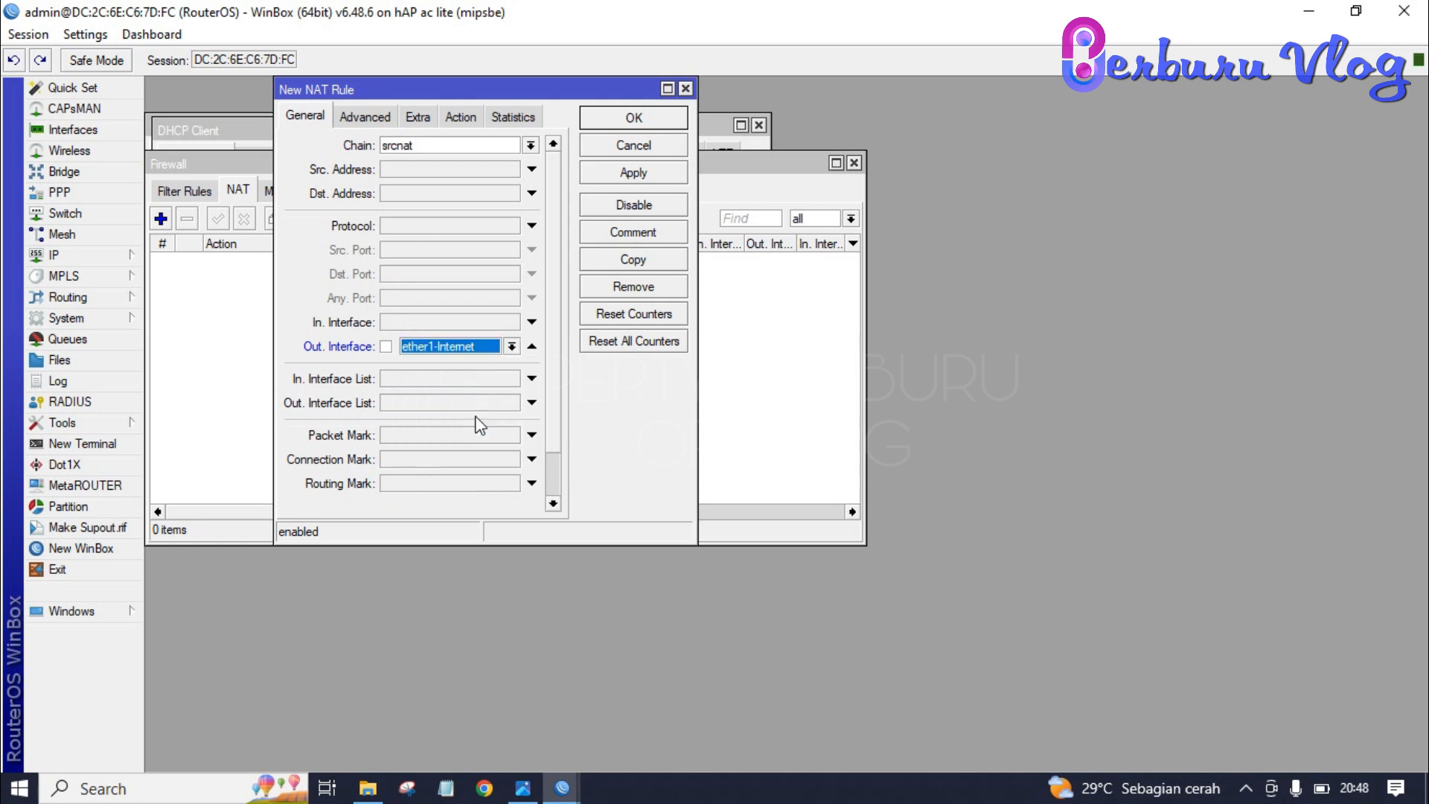
- Set the NAT rule's action to masquerade and save it
click(475, 122)
click(505, 146)
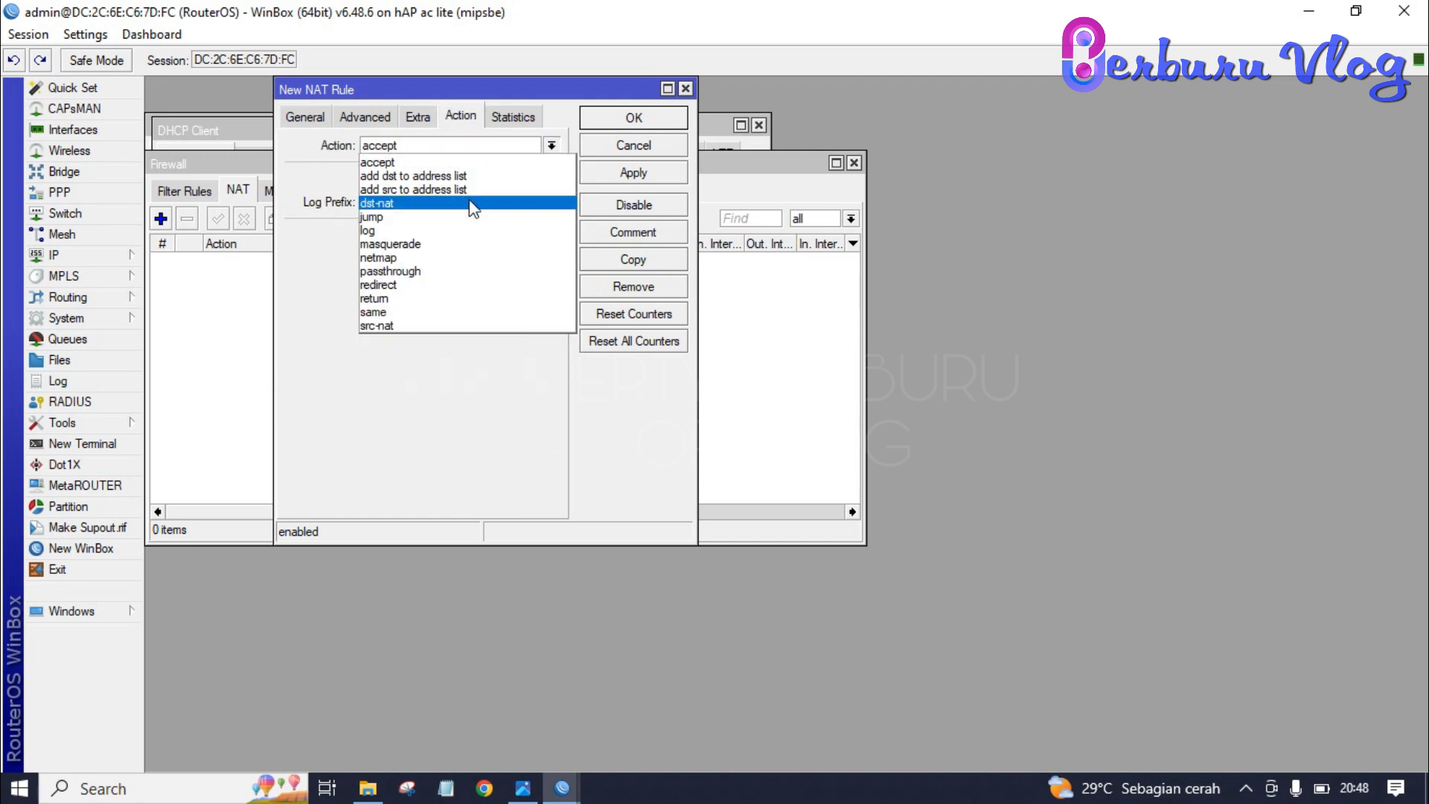
click(447, 244)
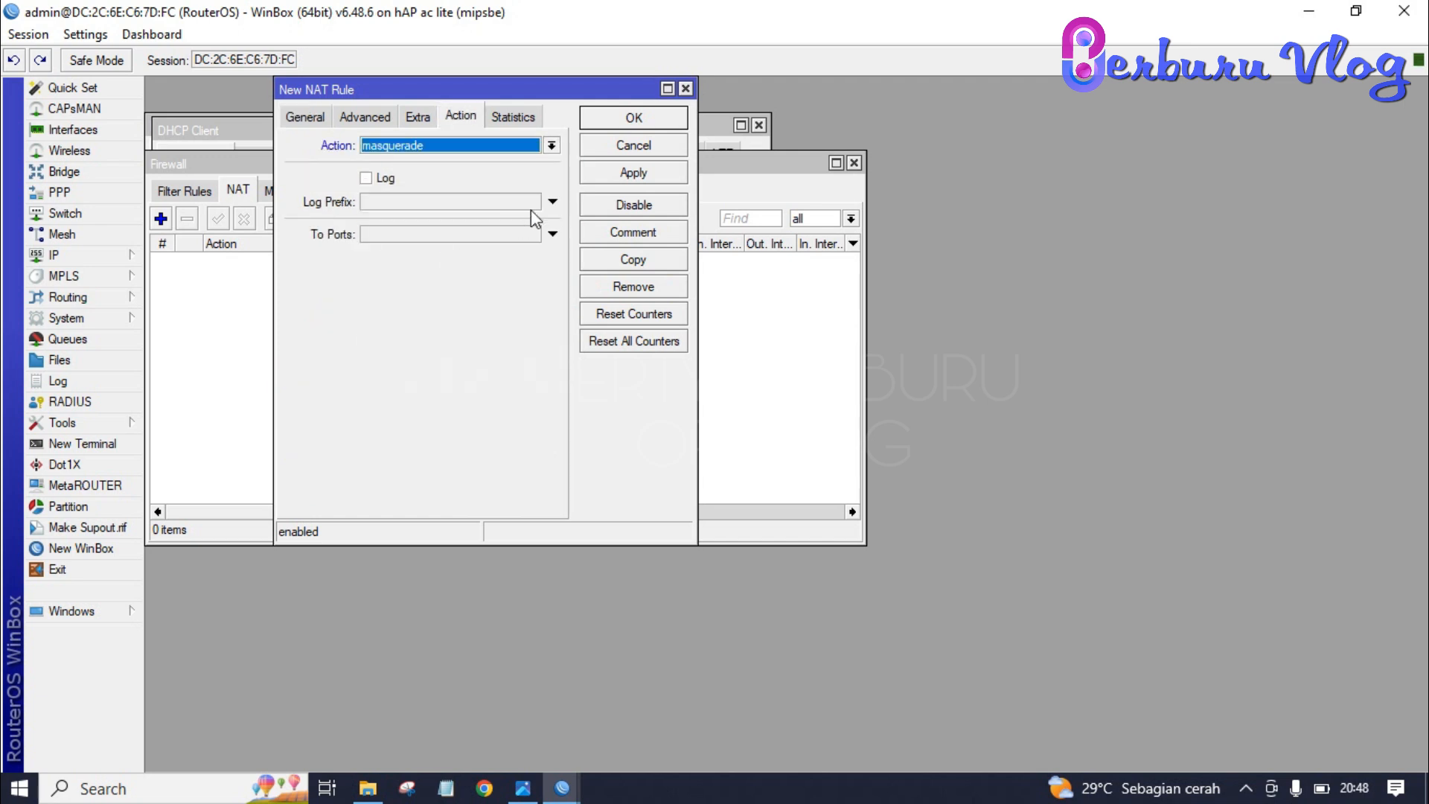
click(633, 171)
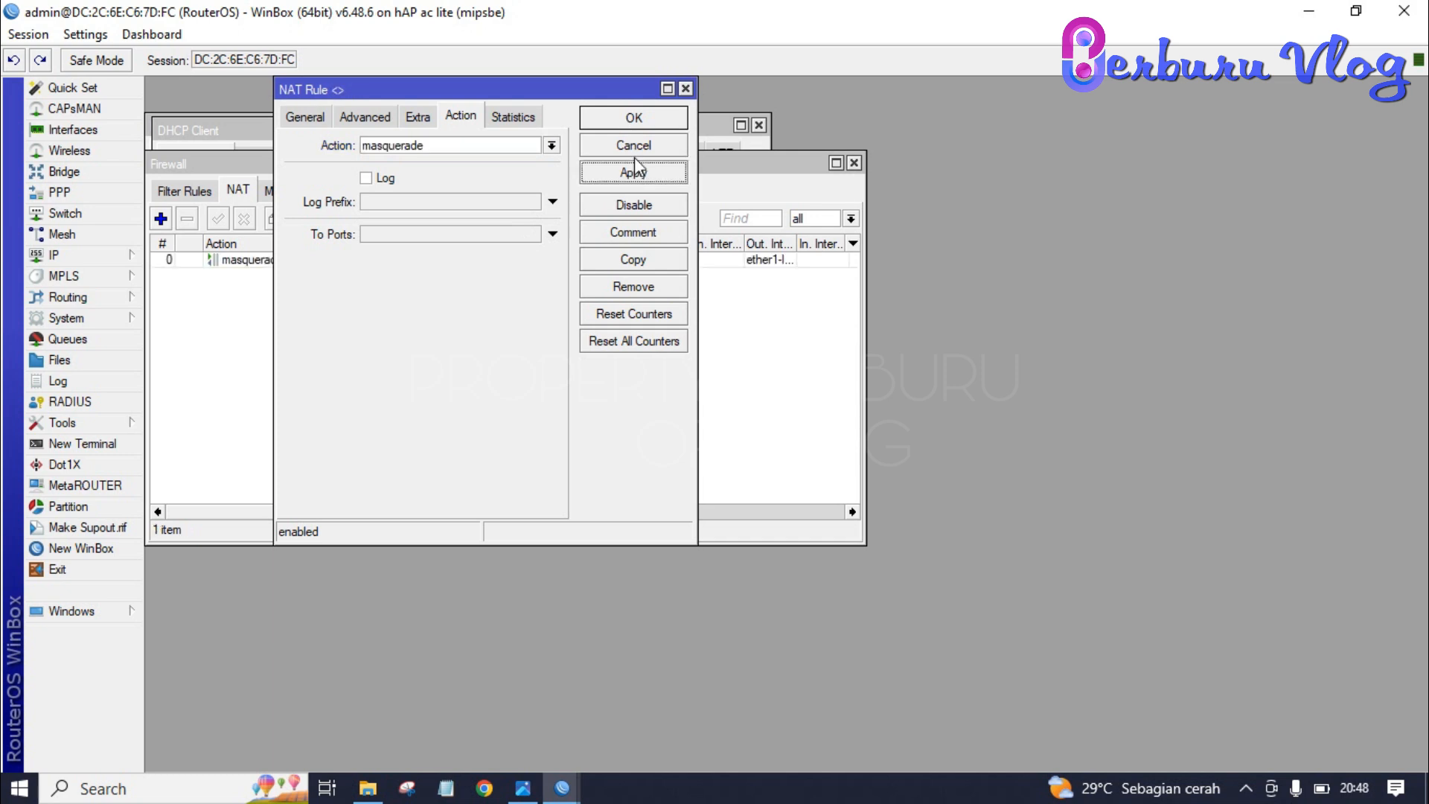
click(634, 118)
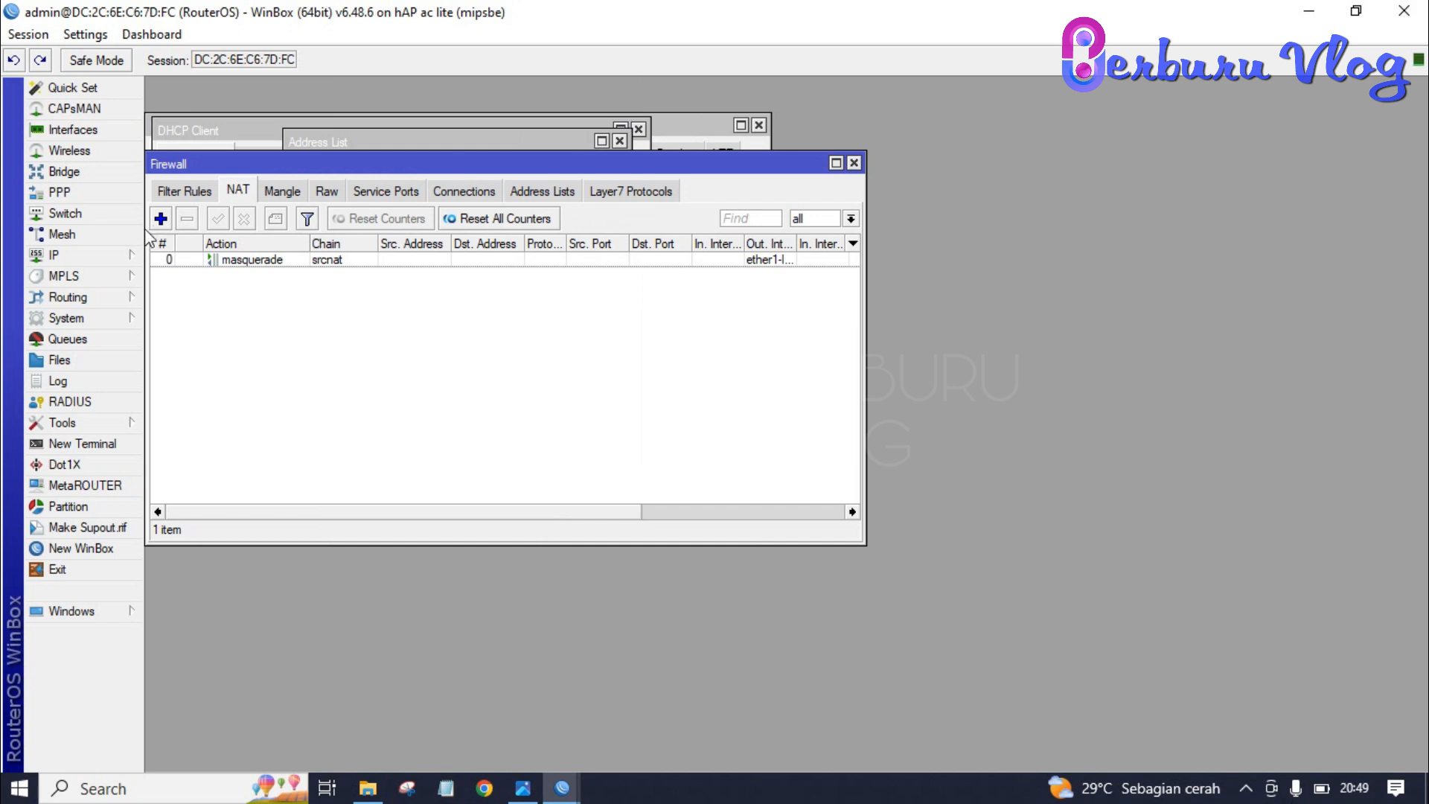
- Run DHCP Setup on ether2LAB-A, accepting the address space and 192.168.20.1 gateway
click(56, 254)
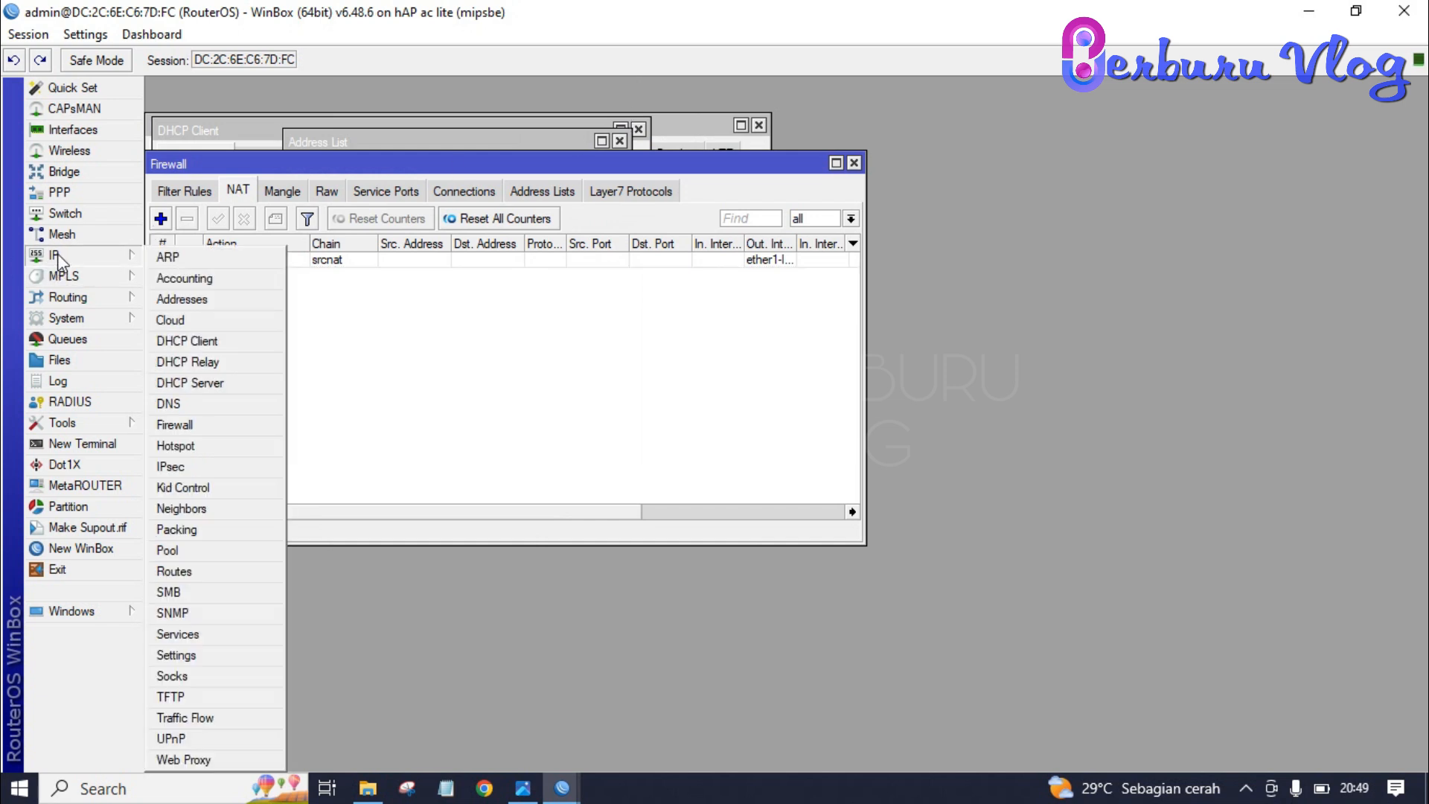
click(190, 382)
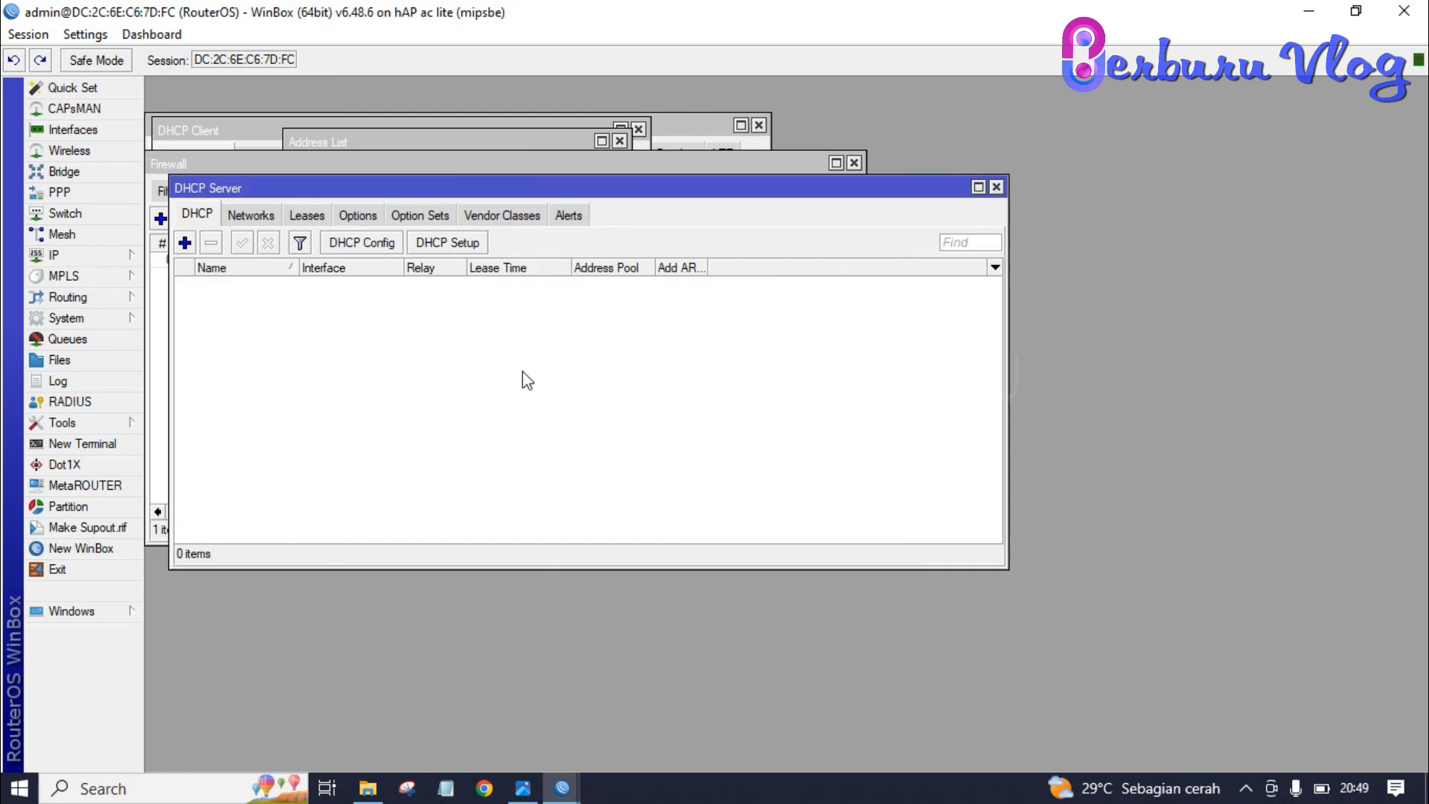
click(453, 246)
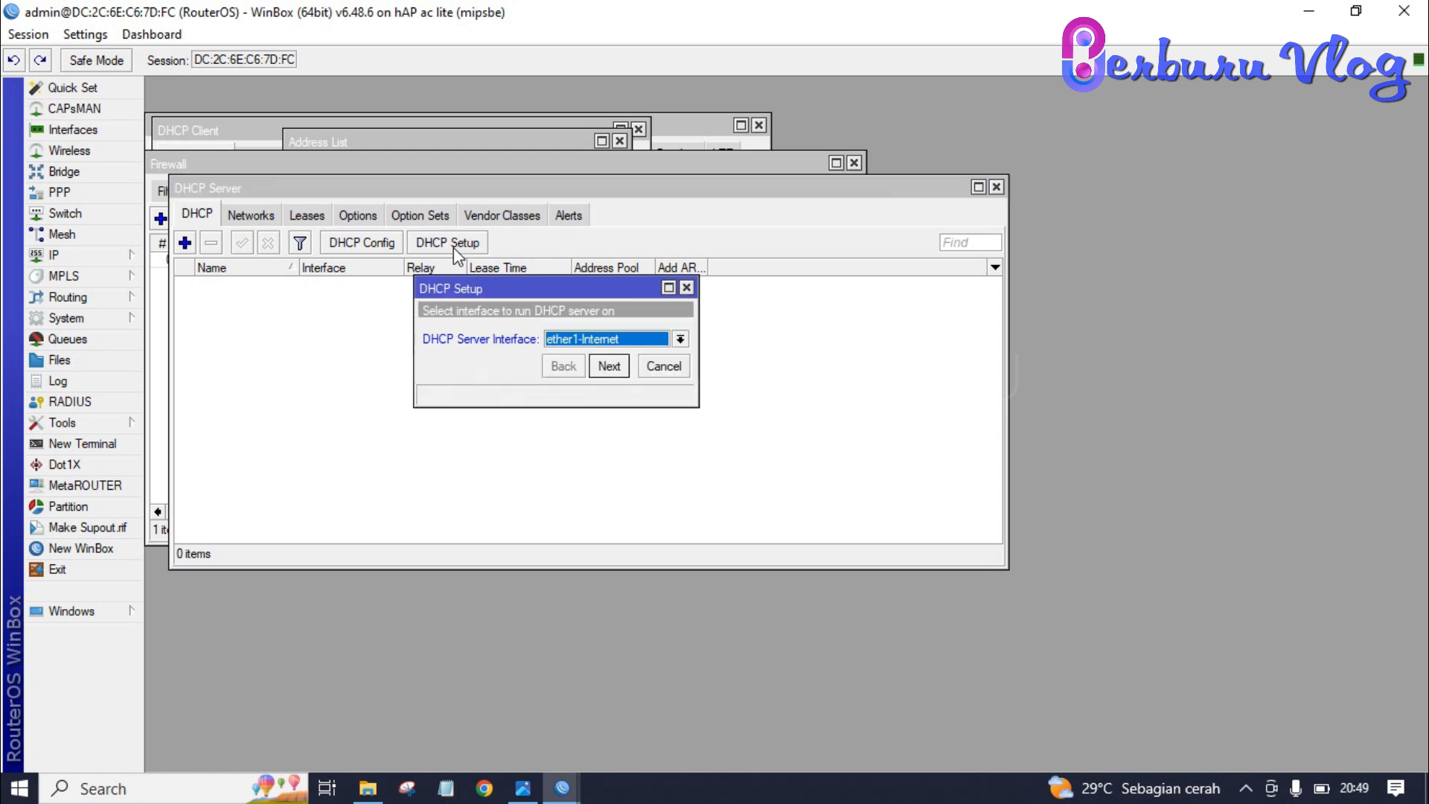
click(679, 341)
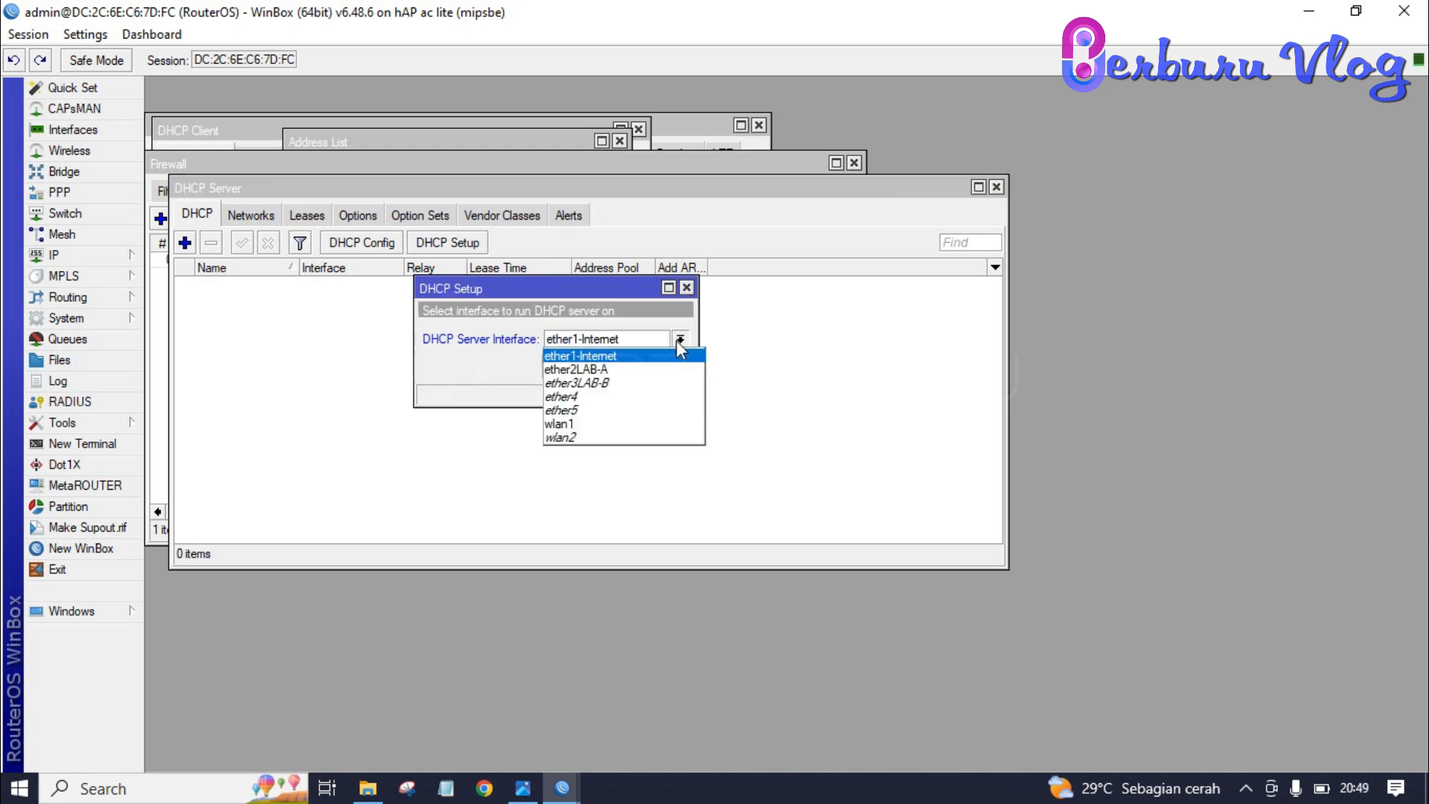
click(638, 370)
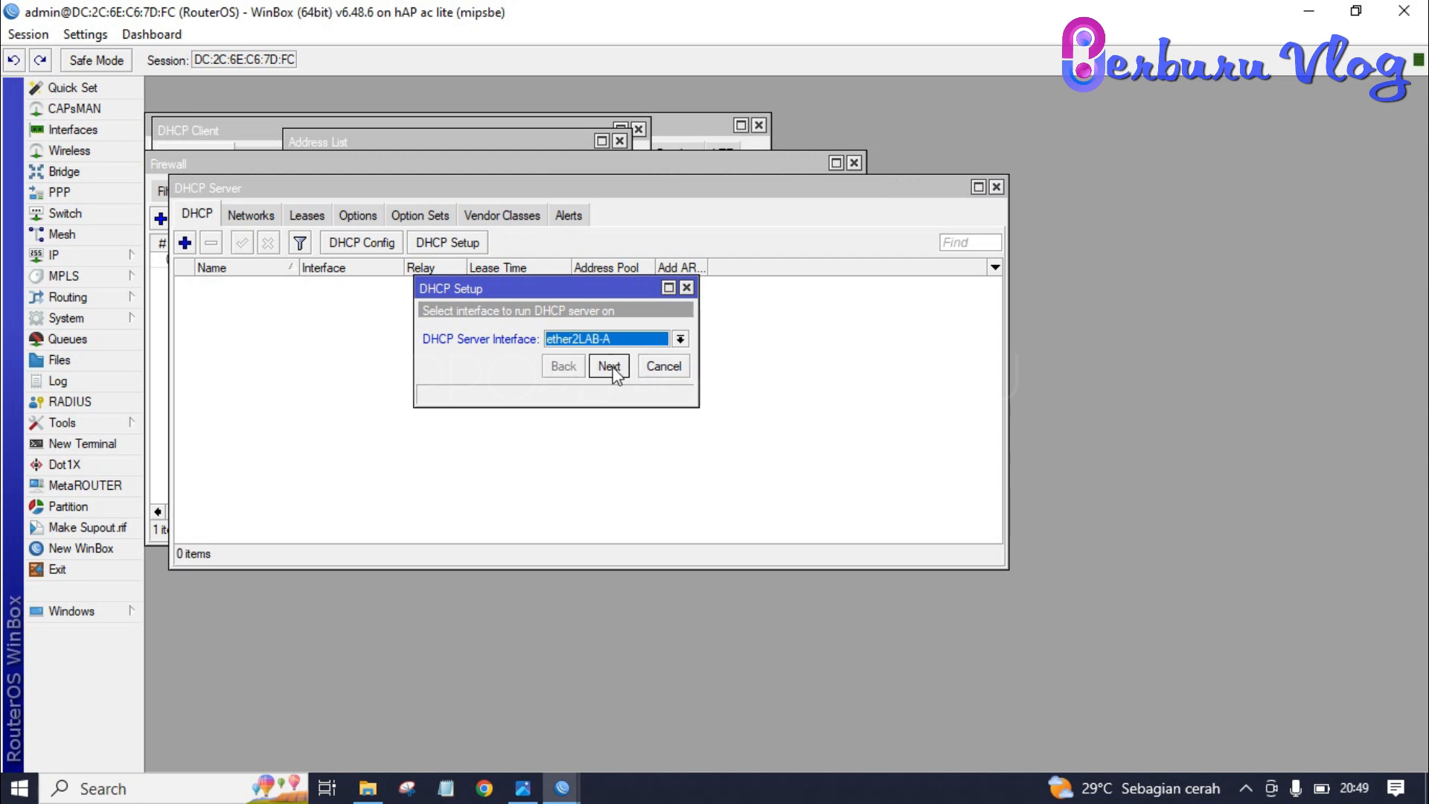
click(609, 366)
click(609, 366)
click(609, 366)
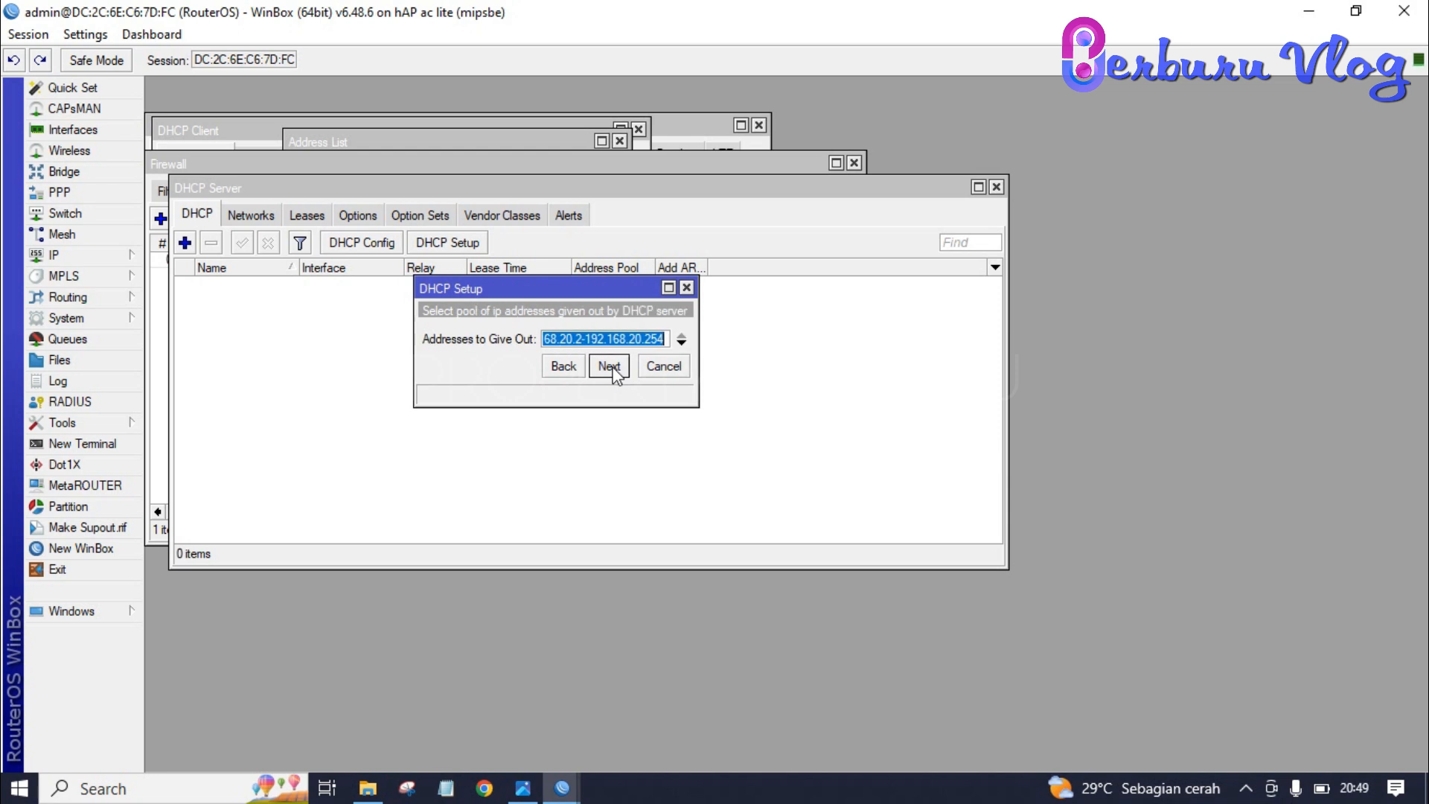
- Shorten the pool's end address, accept DNS 192.168.10.1 and 00:10:00 lease, and finish
click(666, 338)
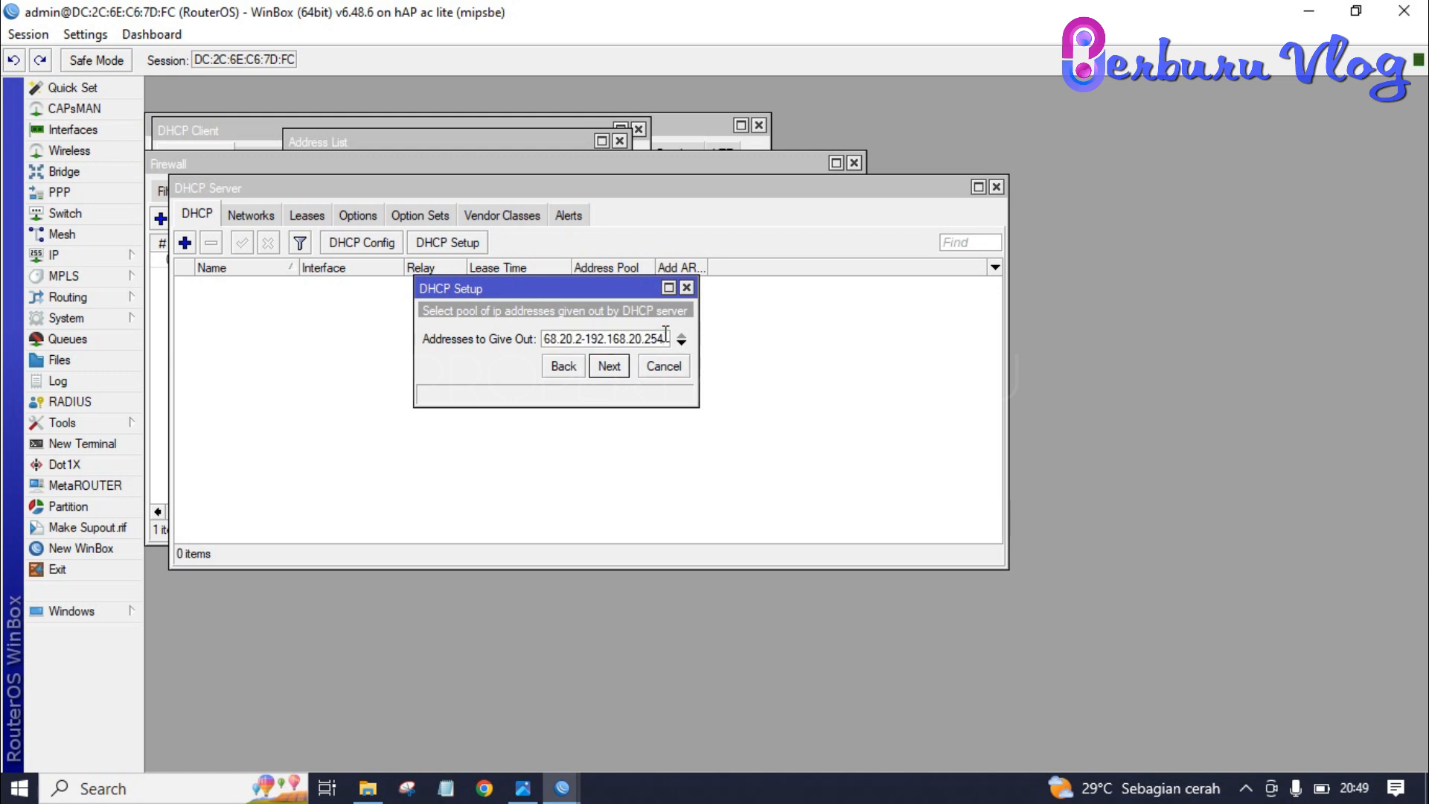
key(BackSpace)
key(BackSpace)
key(BackSpace)
text(5)
click(611, 366)
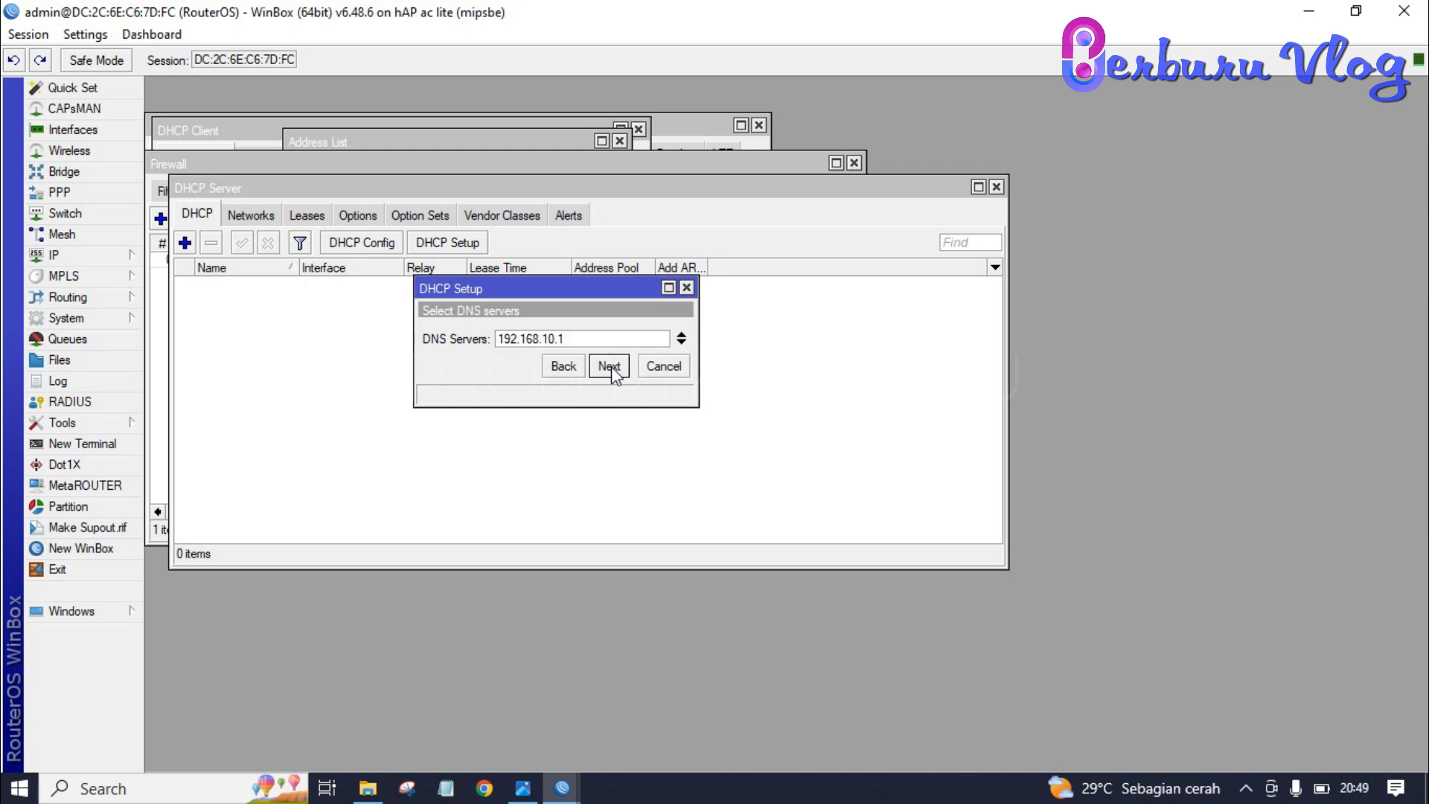
click(610, 366)
click(611, 366)
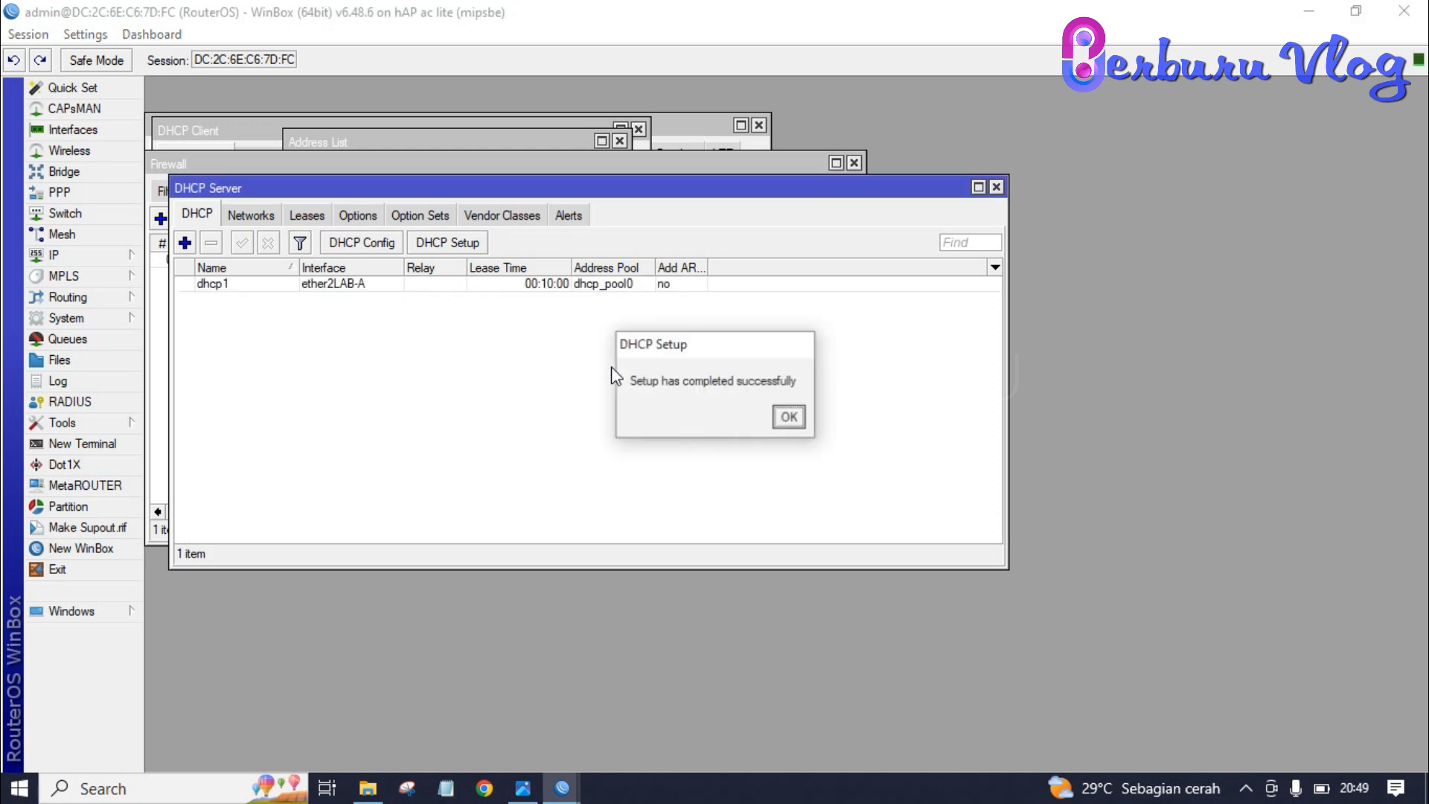
click(788, 419)
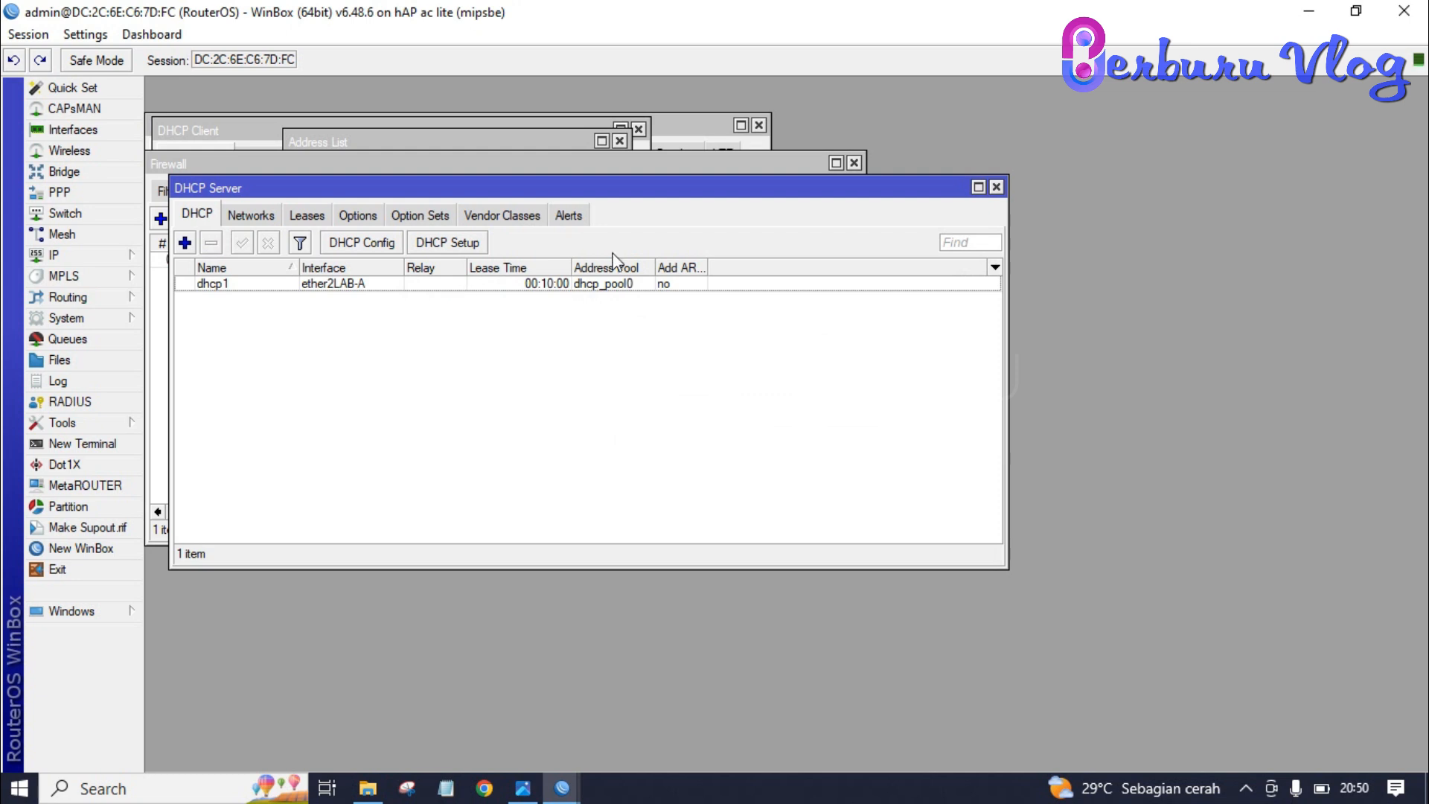
- Run DHCP Setup on ether3LAB-B accepting defaults: 192.168.30.0/24, gateway 192.168.30.1, DNS 192.168.10.1
click(472, 244)
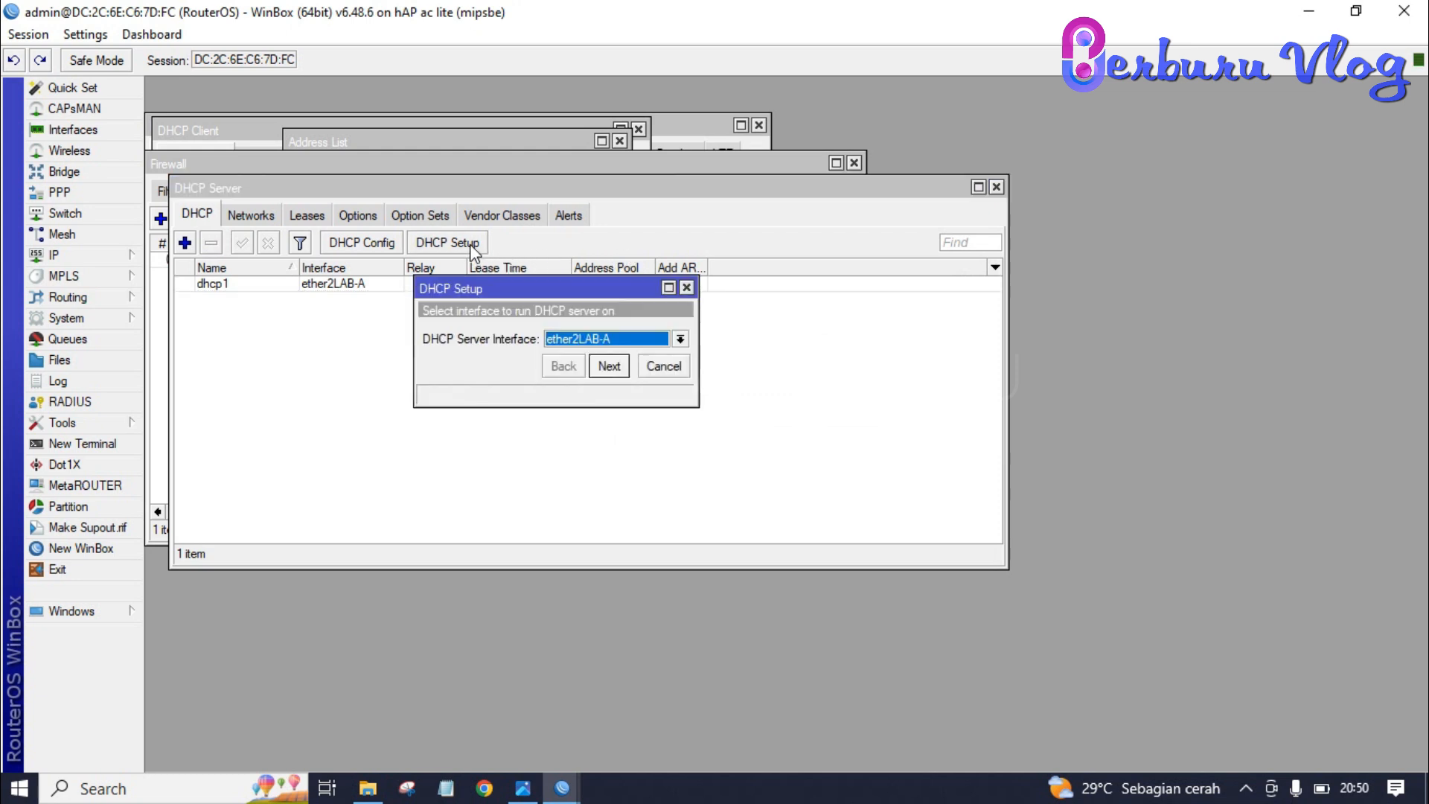
click(680, 339)
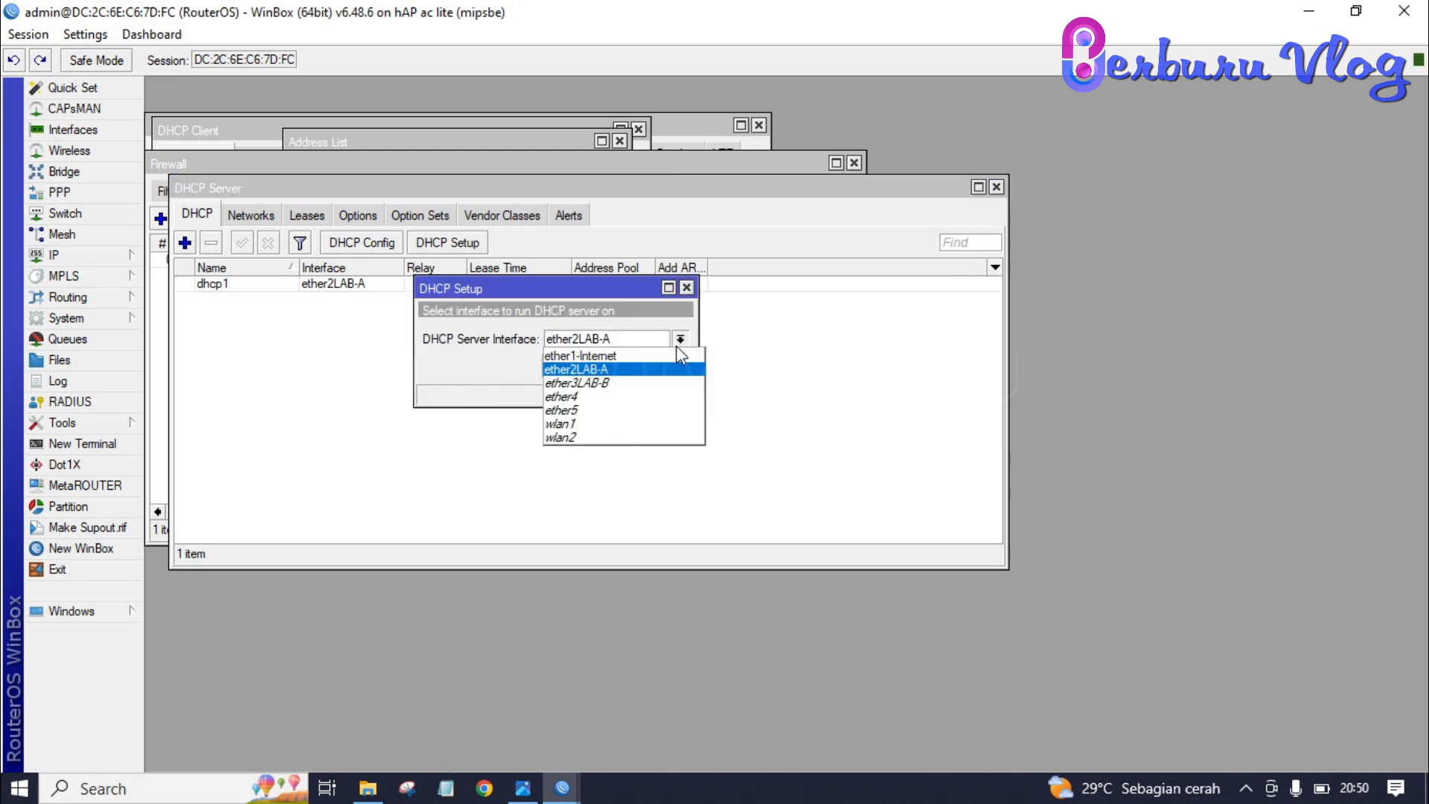
click(648, 383)
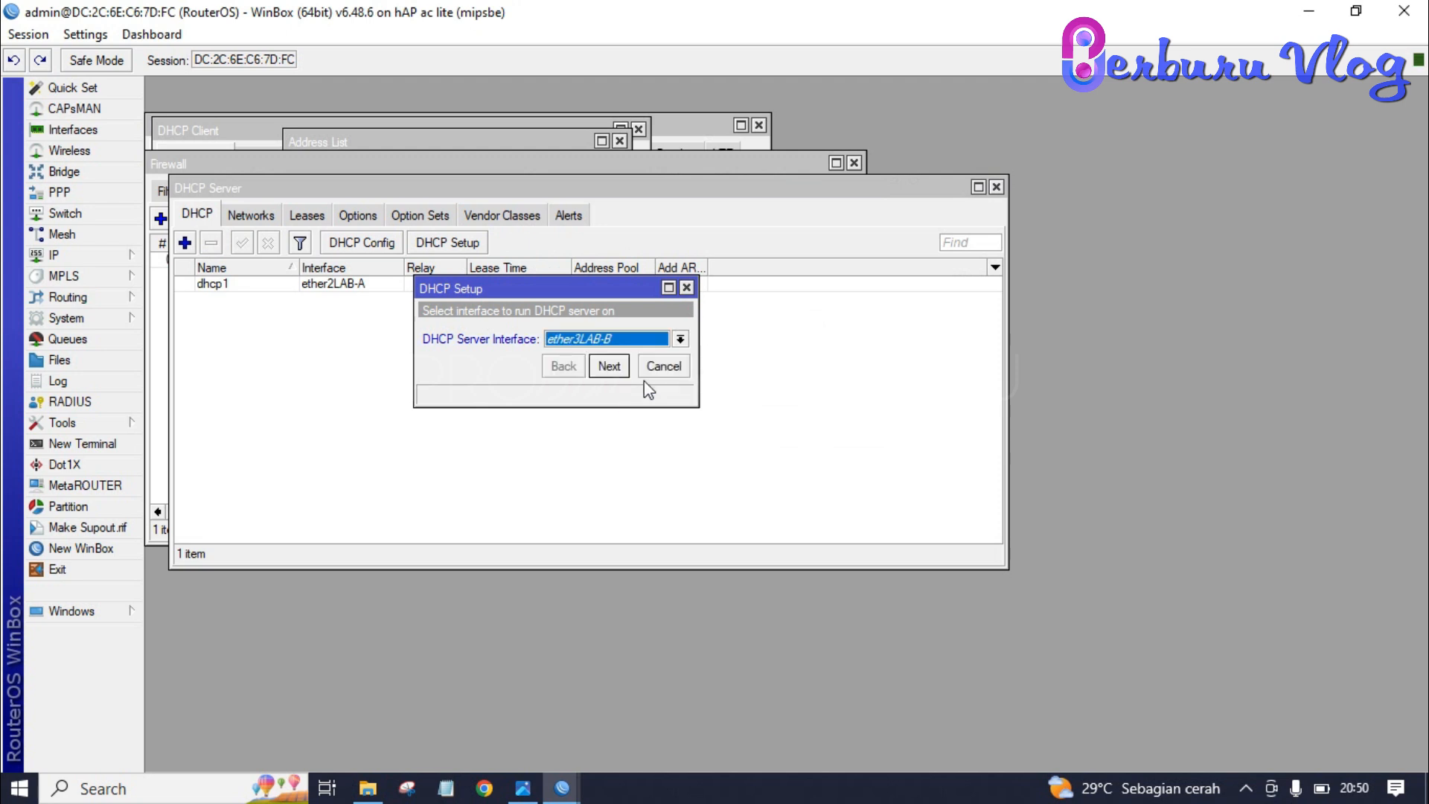
click(617, 370)
click(609, 366)
click(609, 366)
click(616, 368)
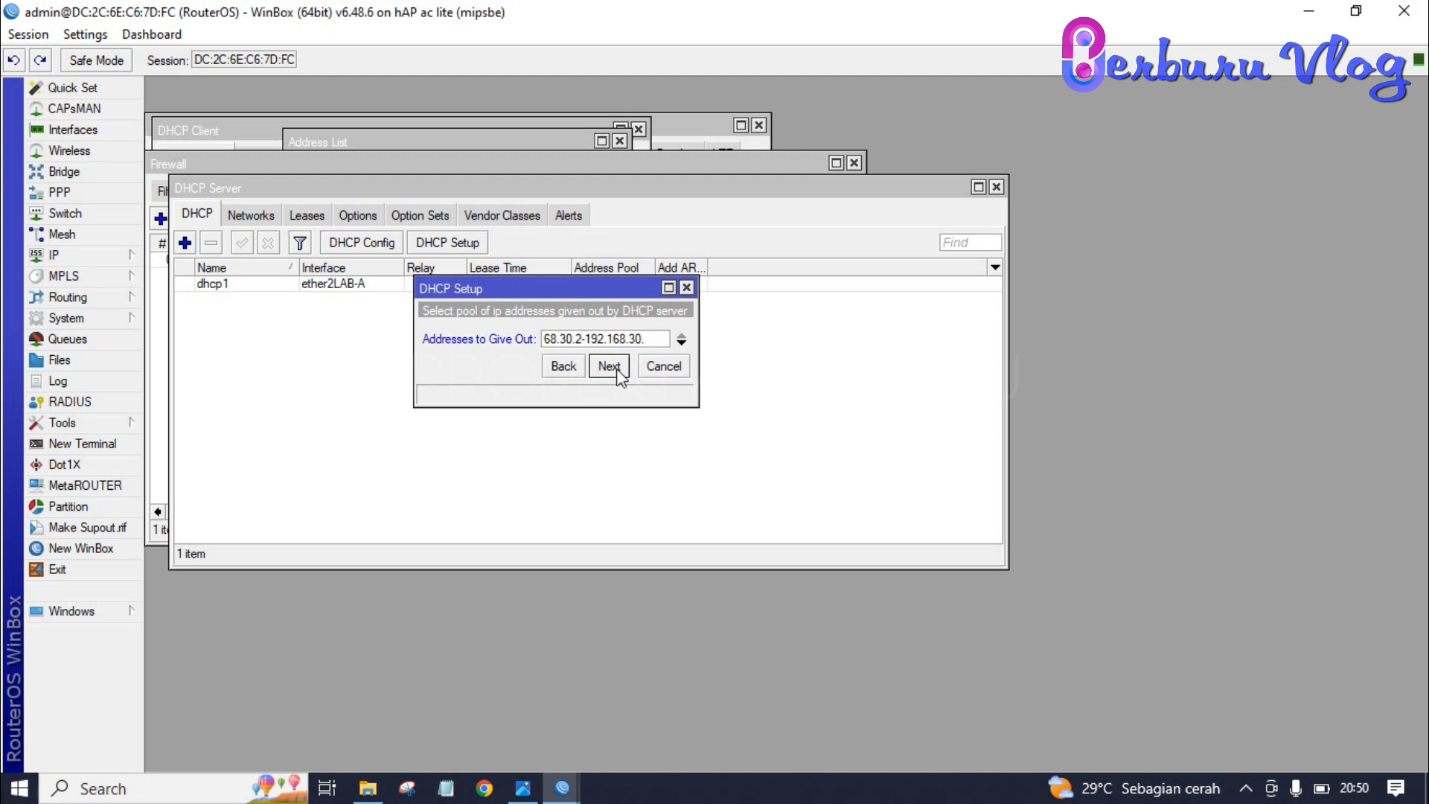
click(609, 366)
click(617, 368)
click(617, 368)
click(787, 419)
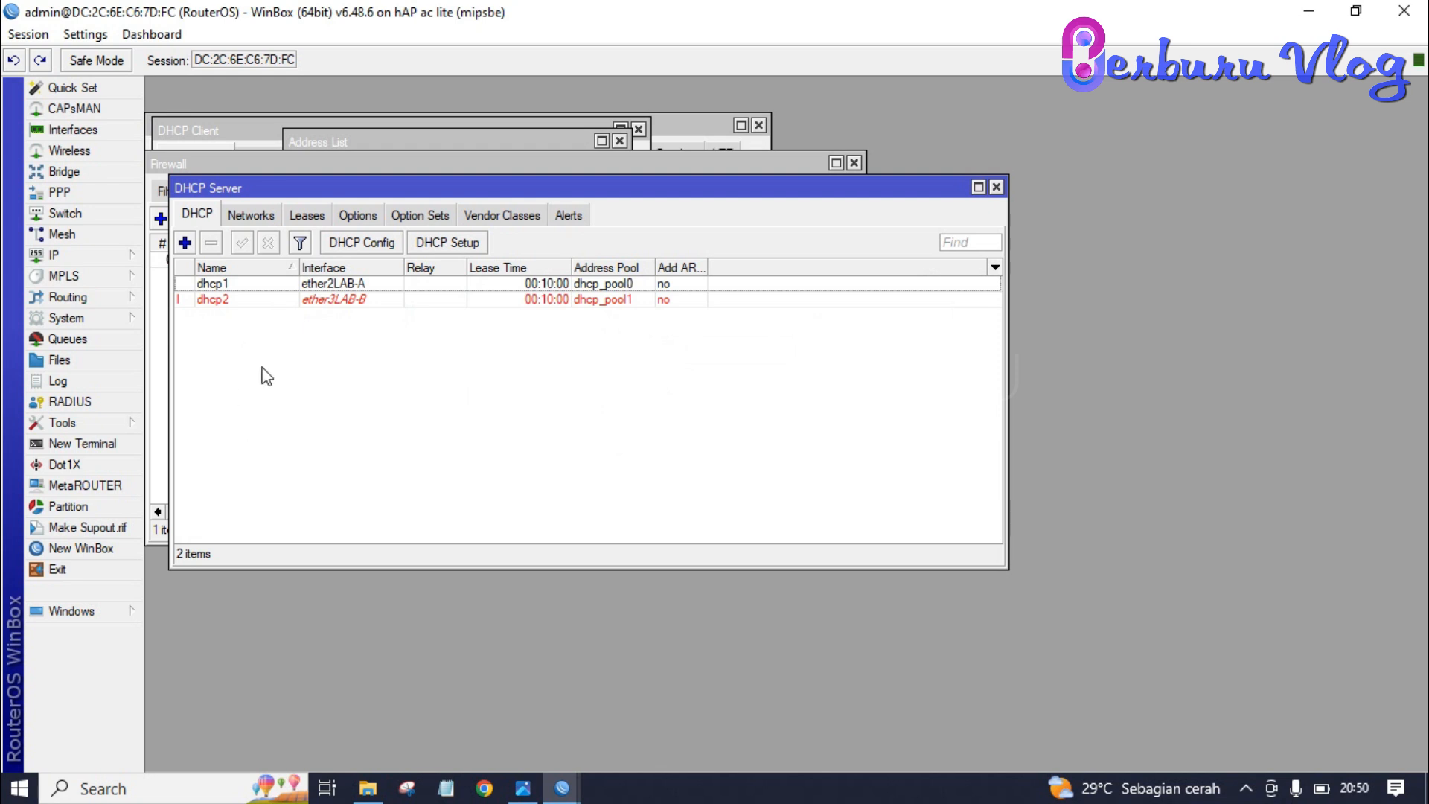
click(482, 785)
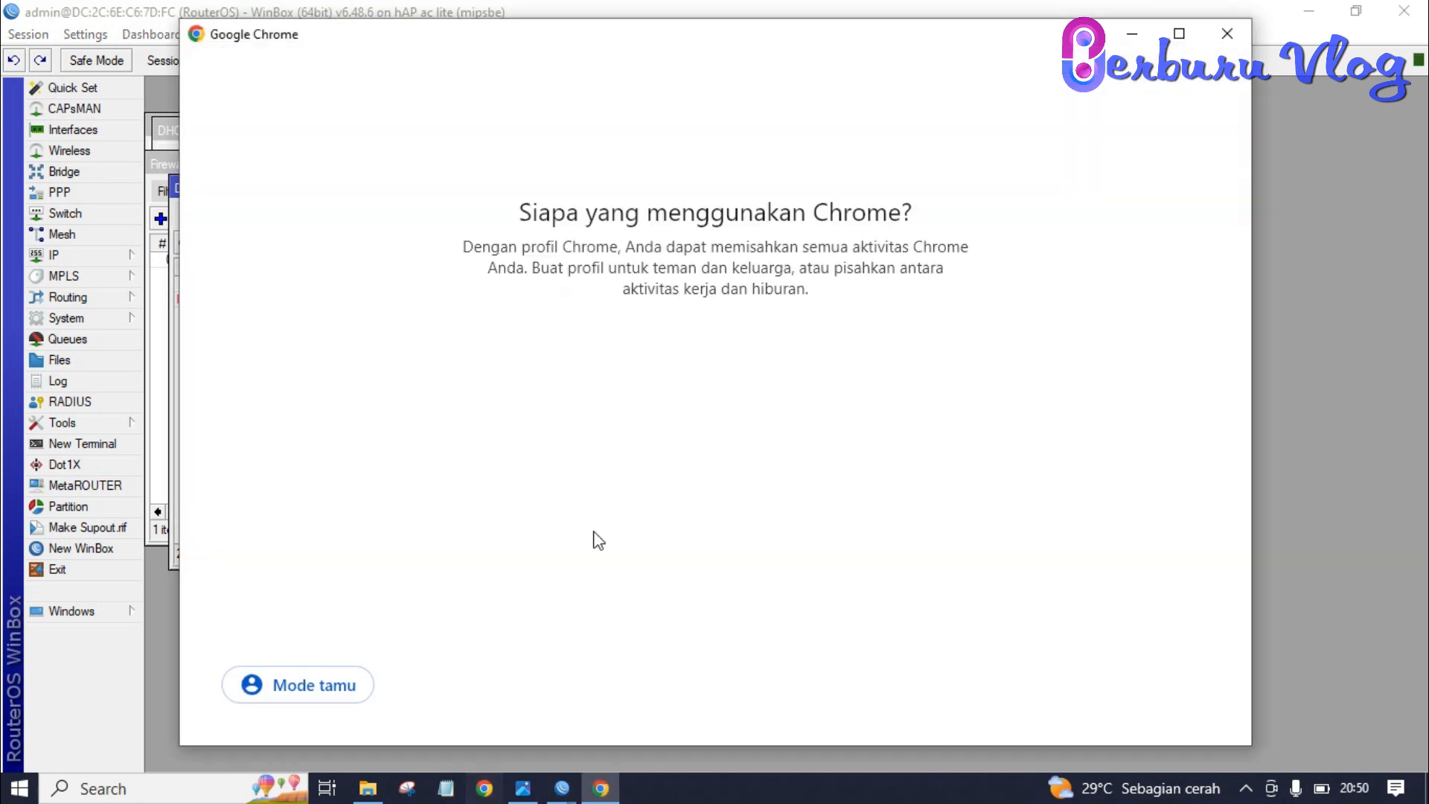
click(1026, 356)
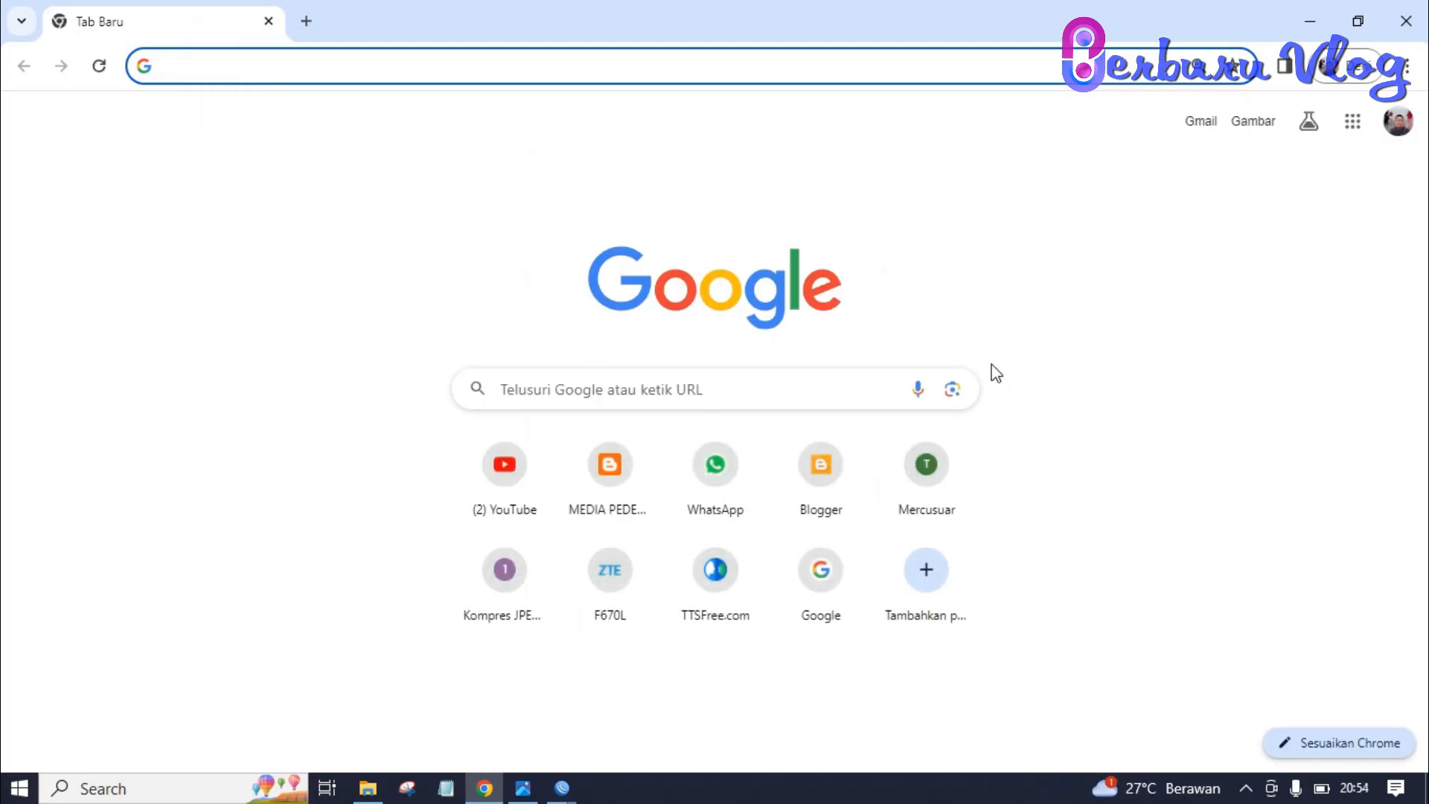
text(www)
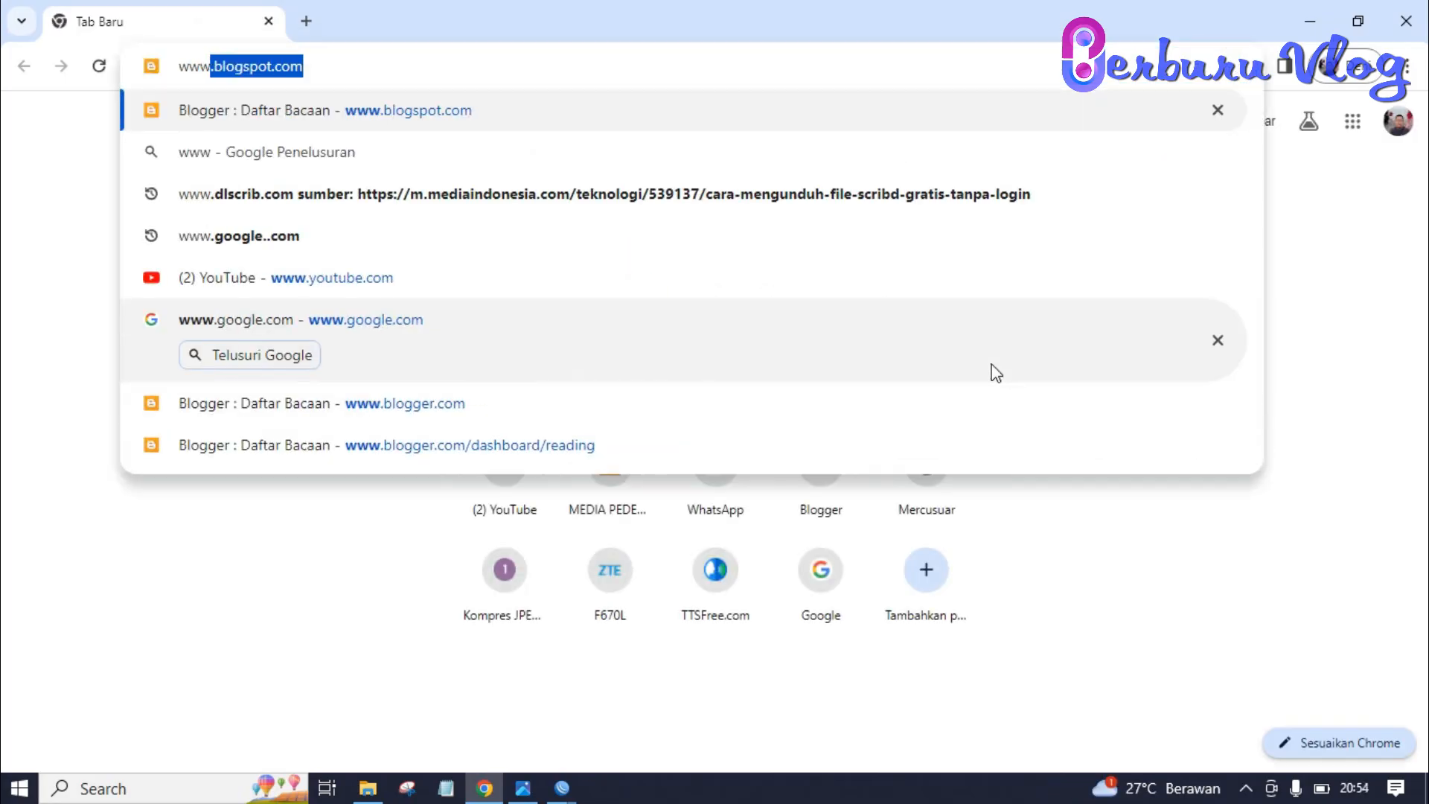
text(.)
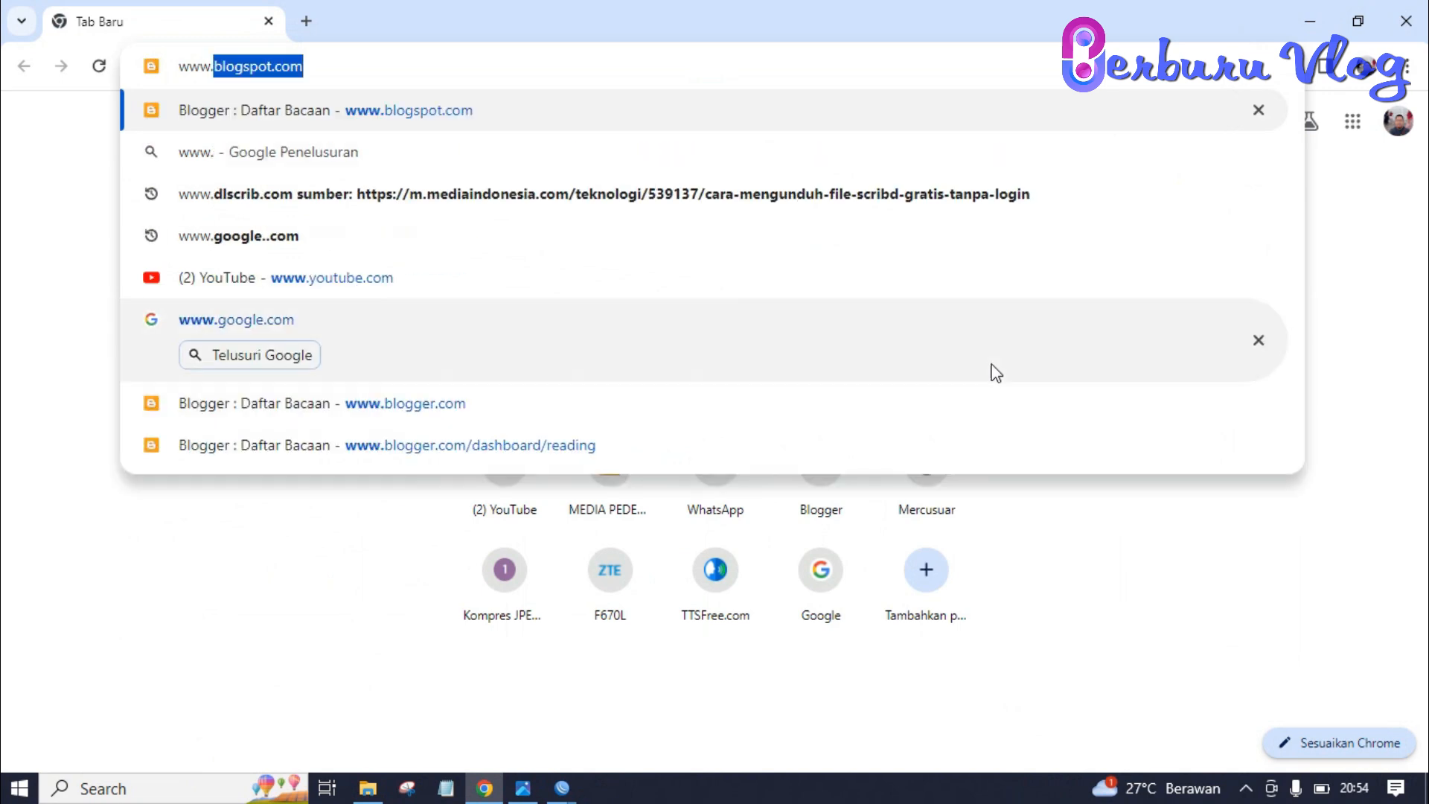
text(goo)
key(Return)
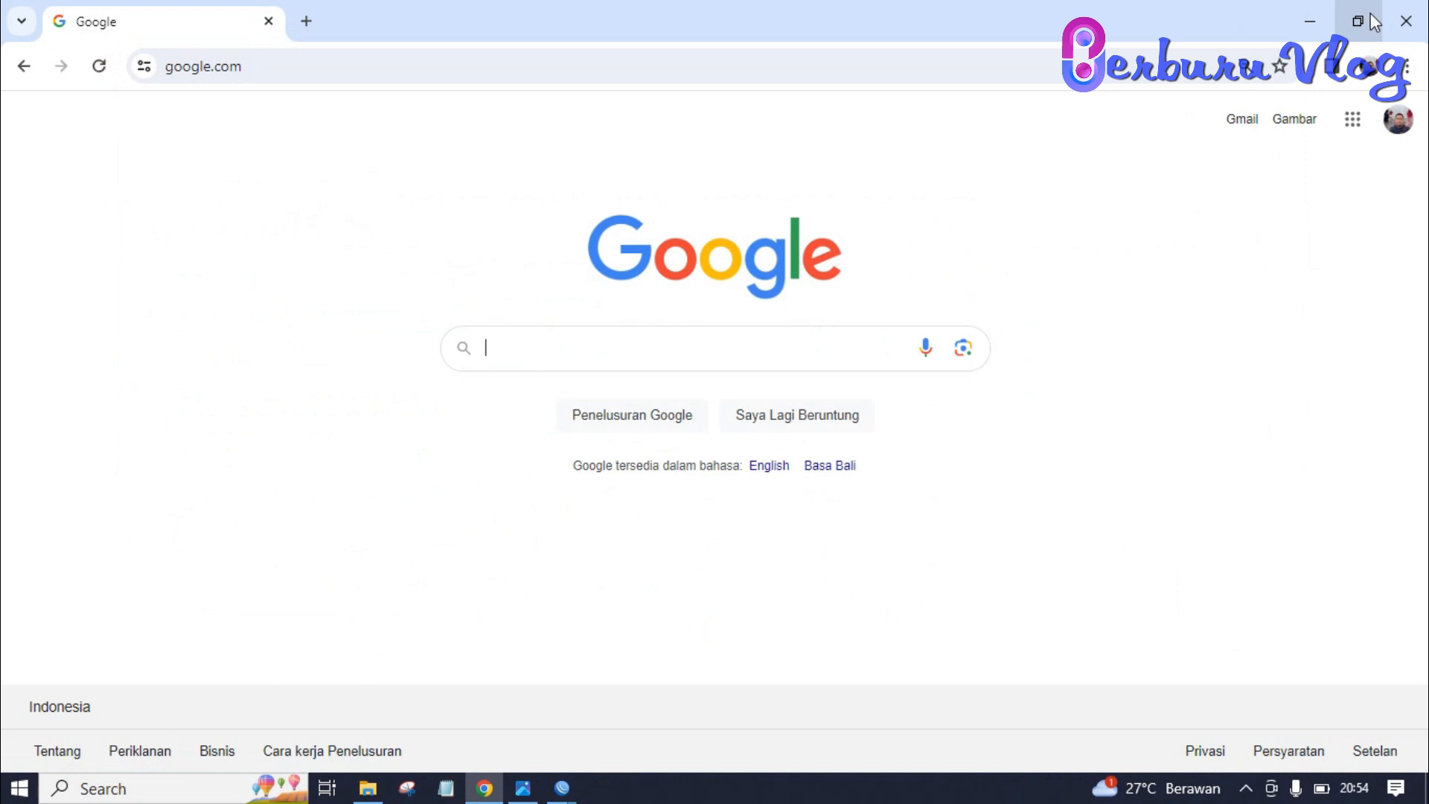
click(1406, 21)
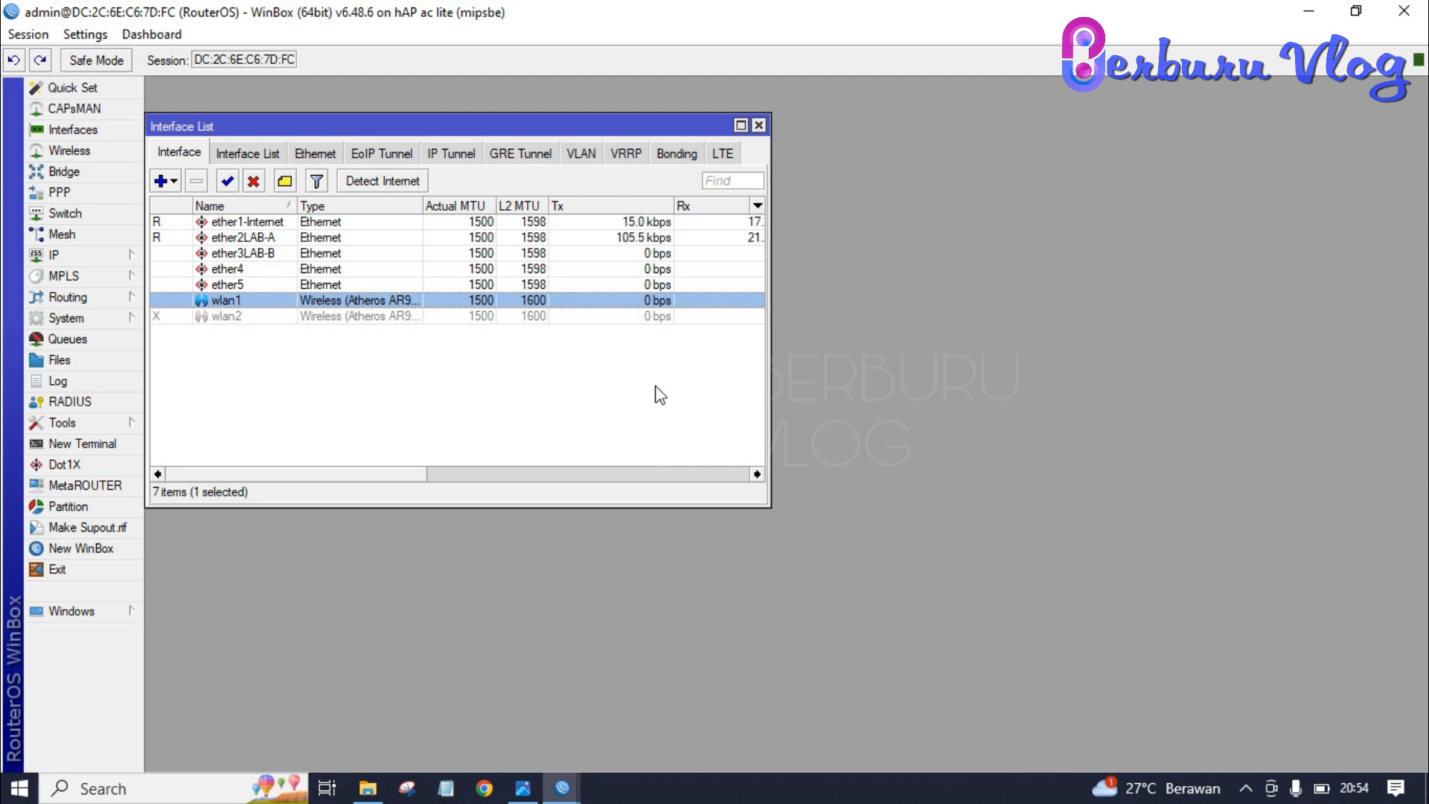
- Open the System > Scripts list and start a new script, default name script1
click(523, 788)
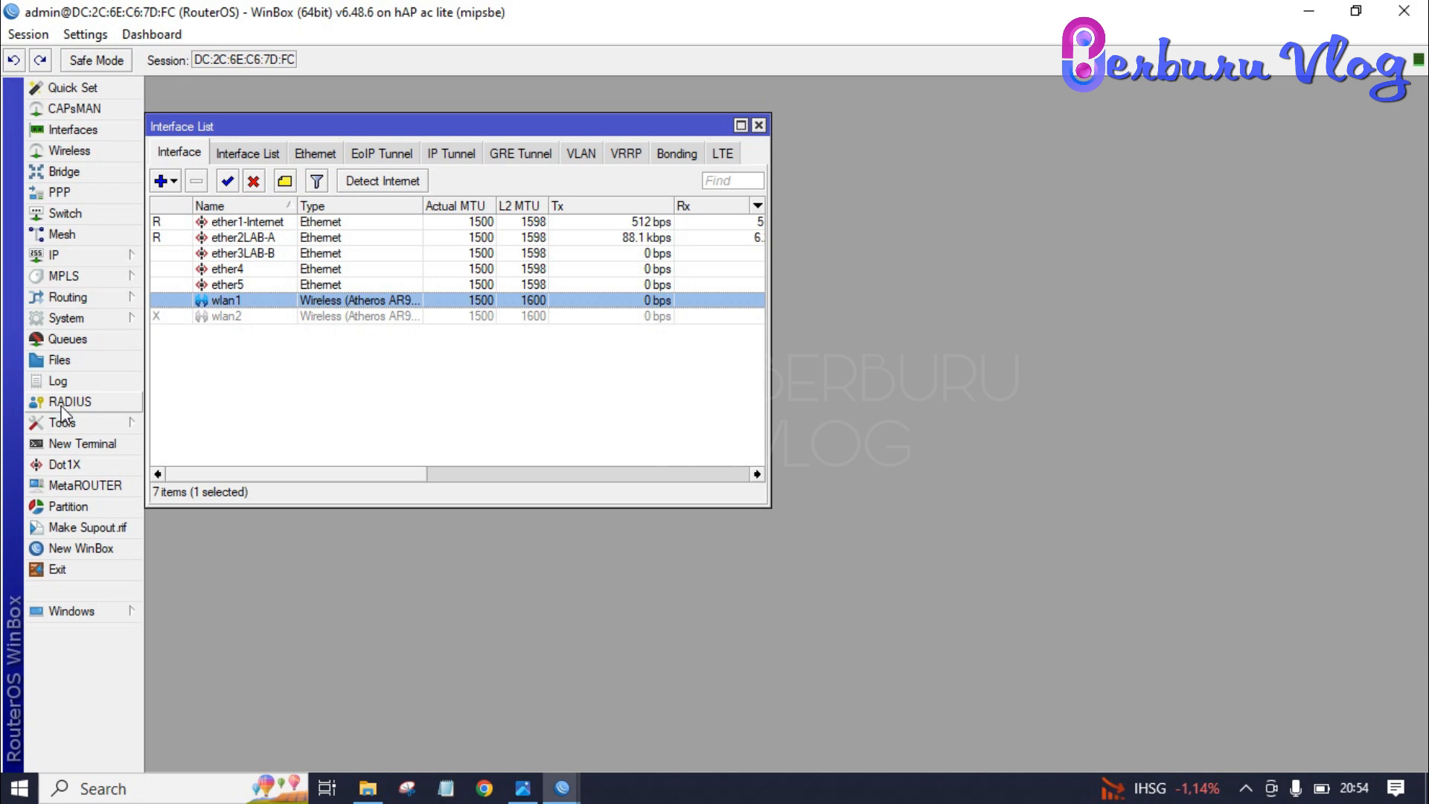
click(87, 328)
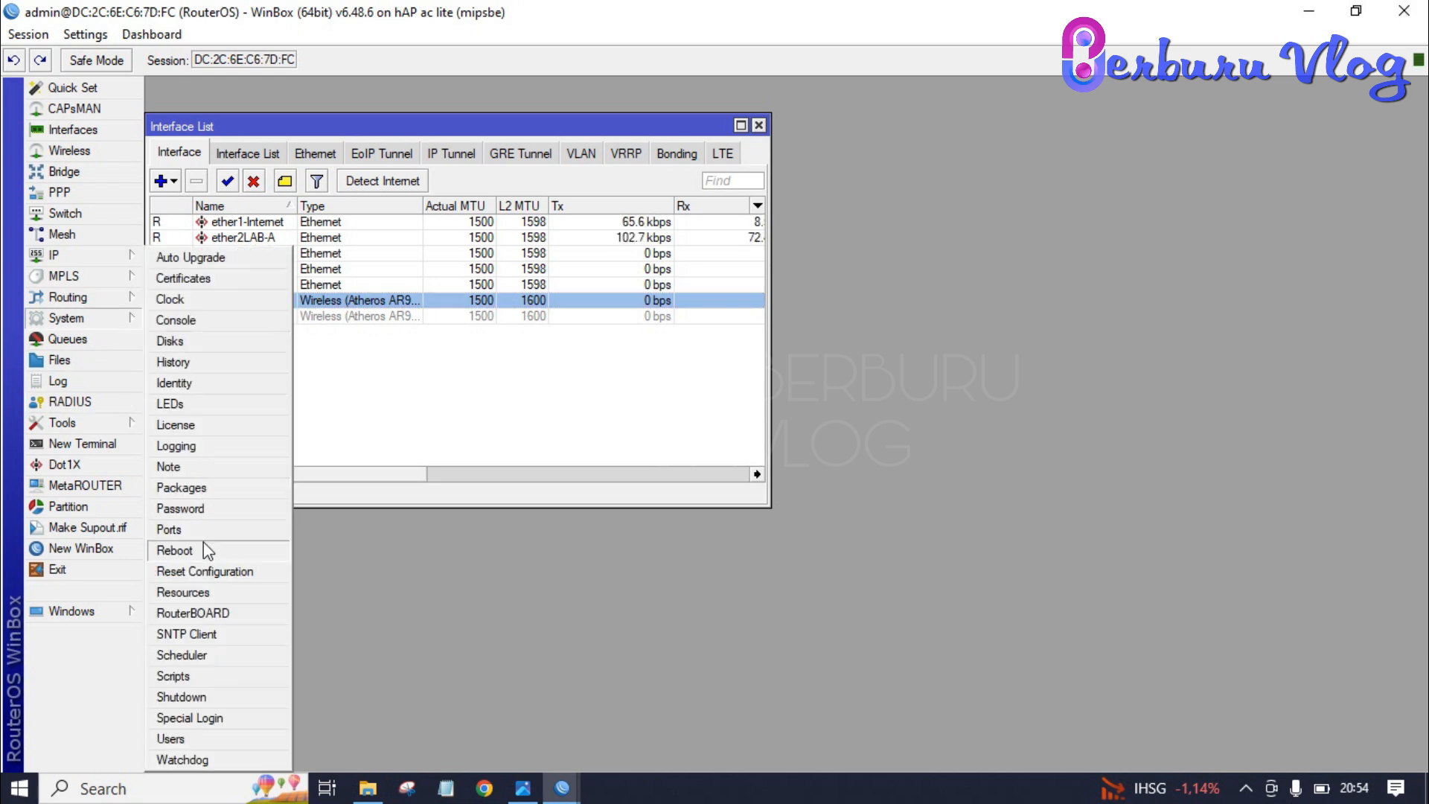
click(203, 676)
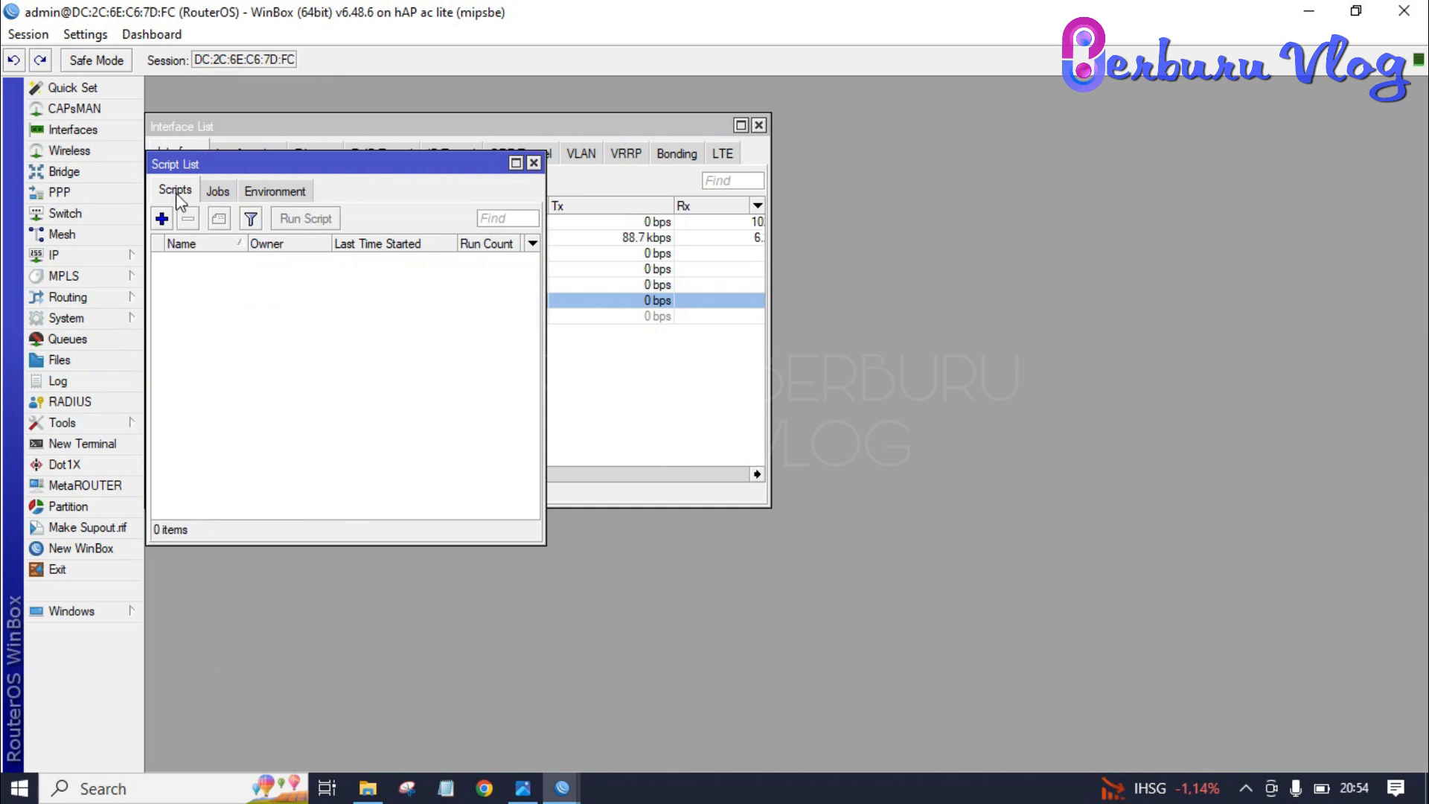
click(162, 218)
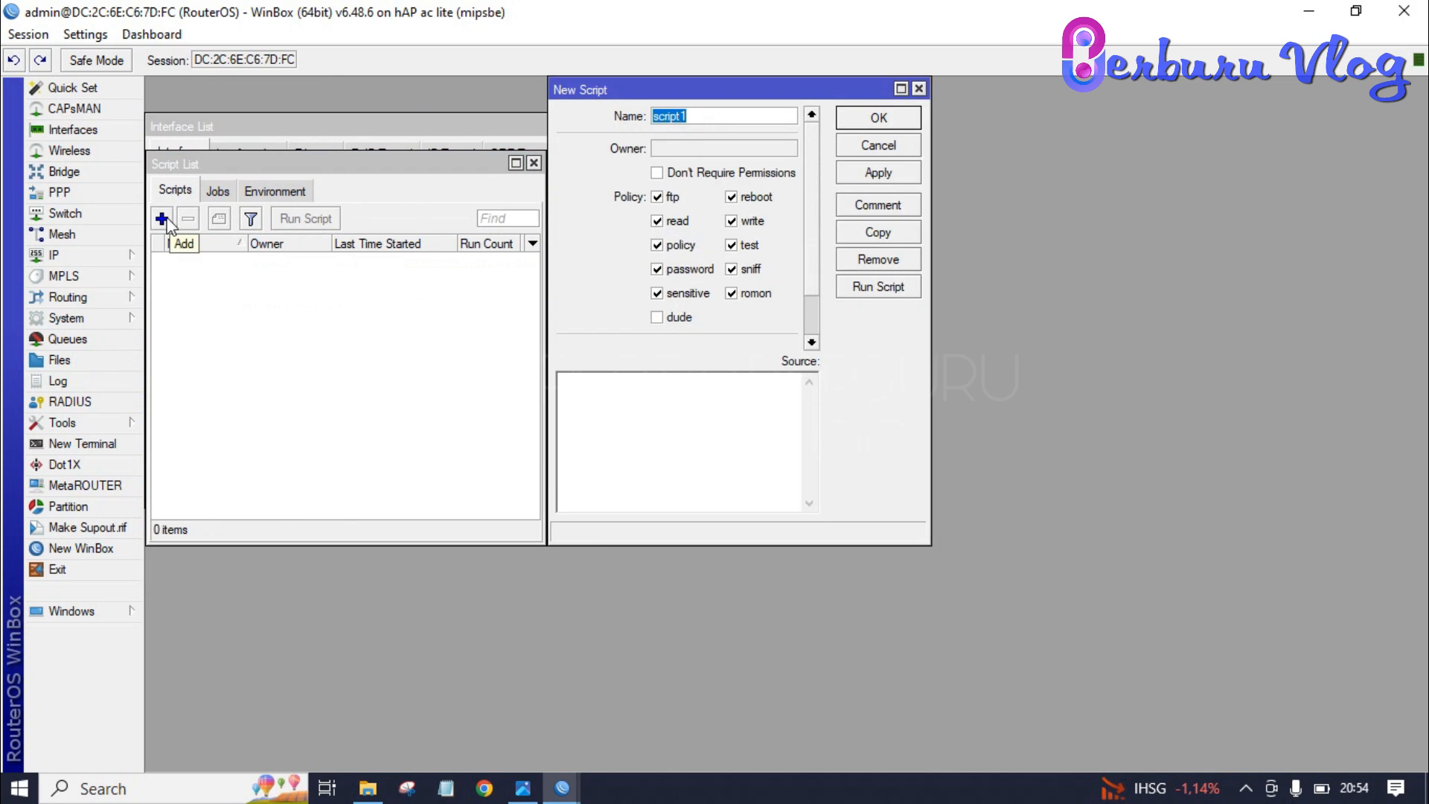
- Name the script LAB-A with a loop adding 256k/512k queues ether2LAB-A-$x for 192.168.20.2–50
key(Caps_Lock)
text(LAB-A)
key(Caps_Lock)
text(:fo)
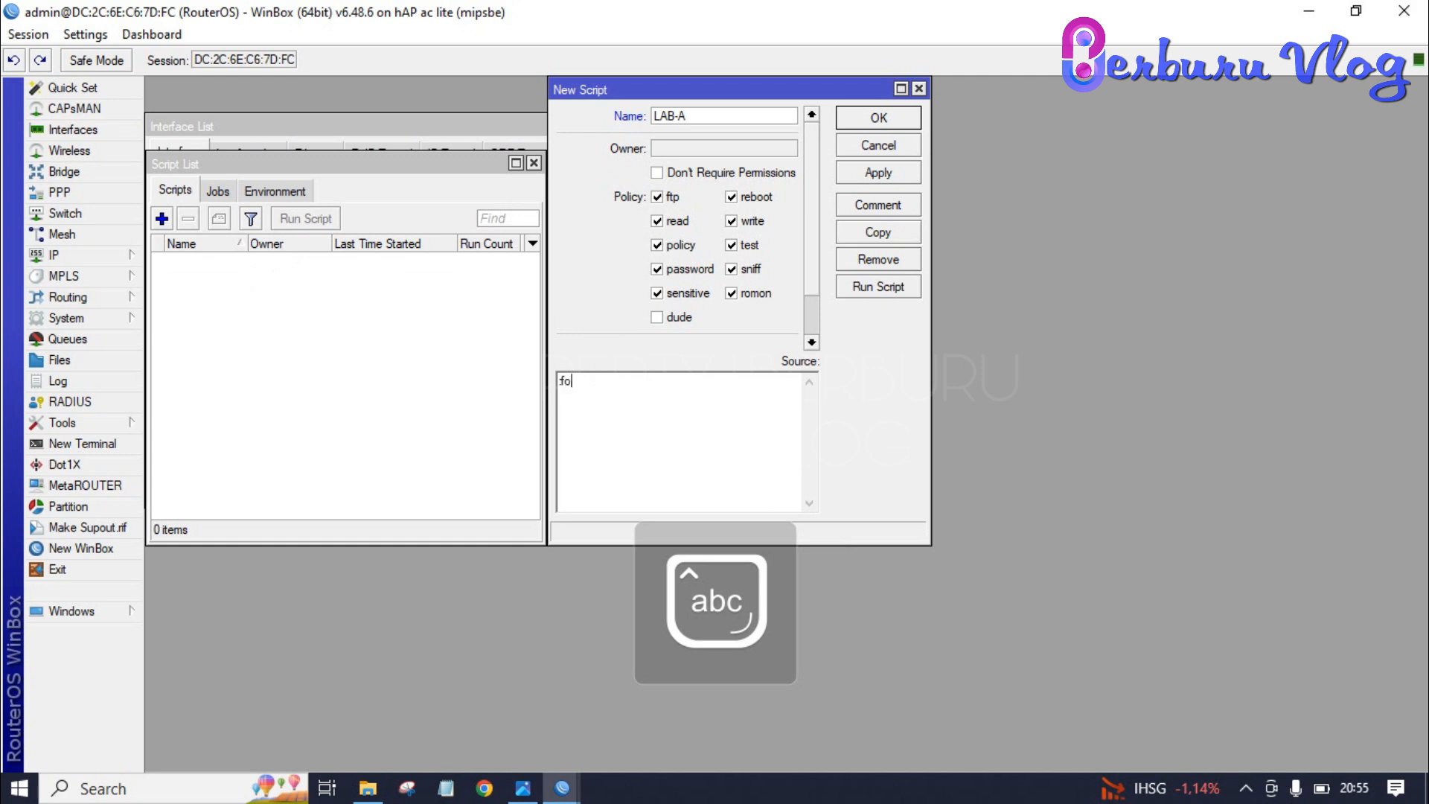
text(r x )
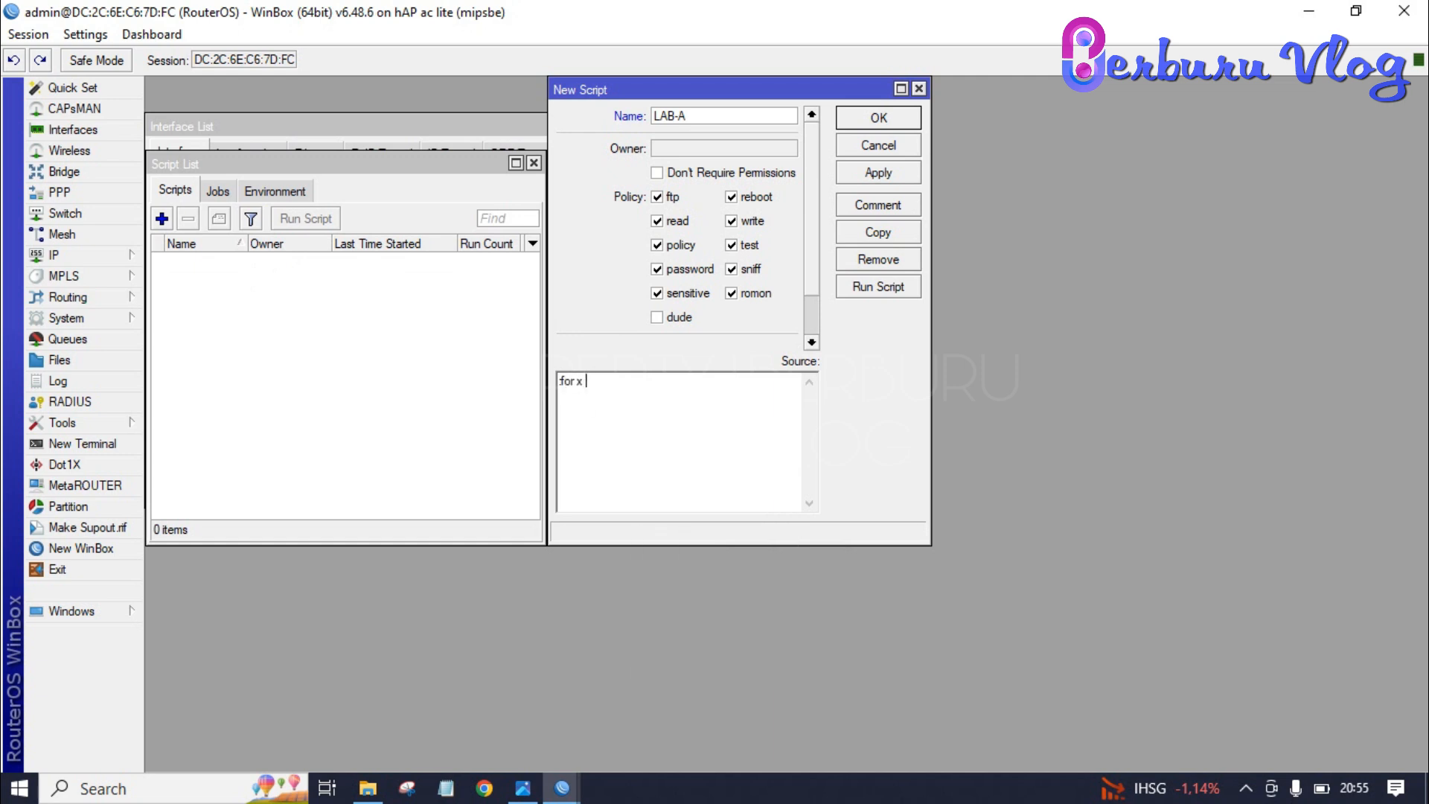
text(from 2 to 50 d)
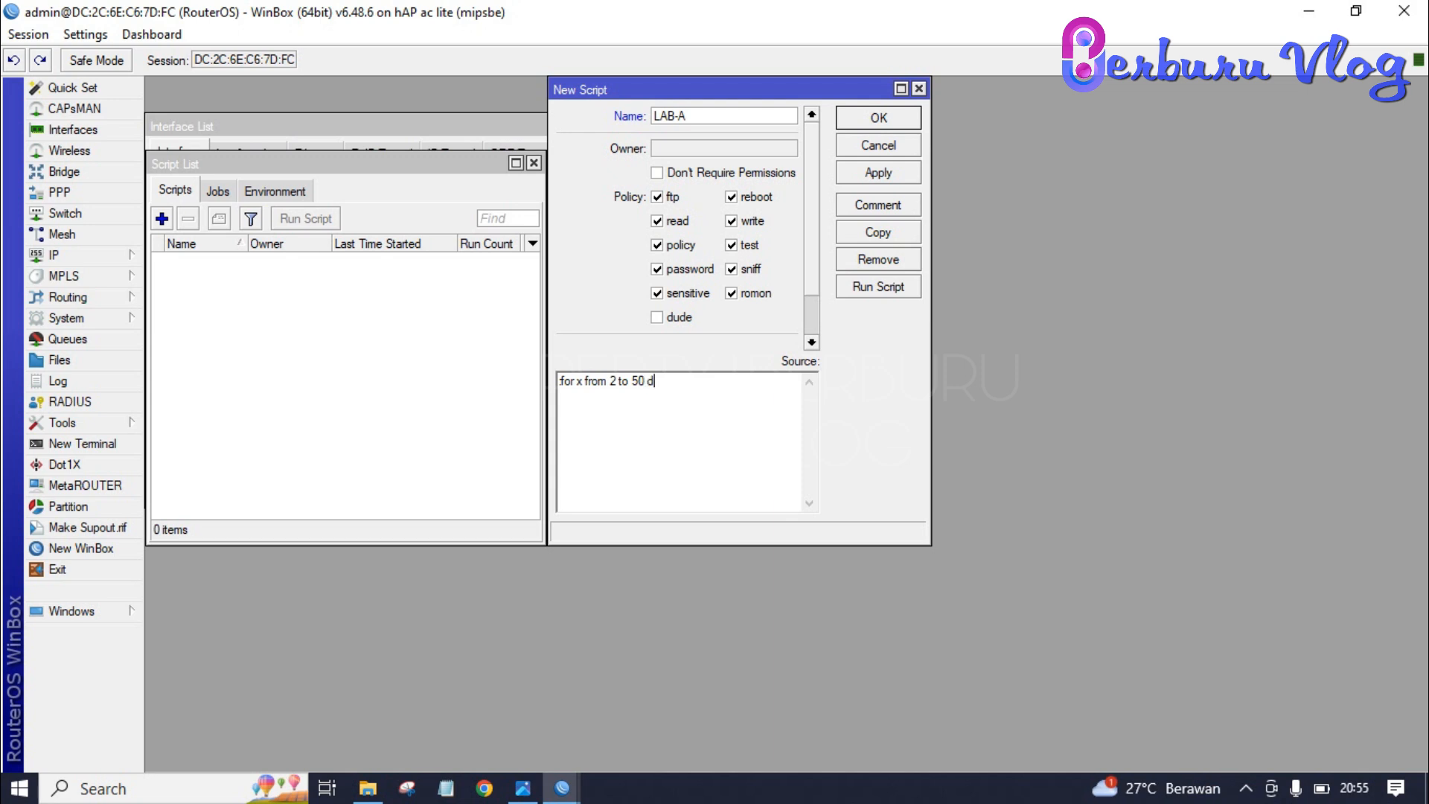
text(o={/queue simple add name)
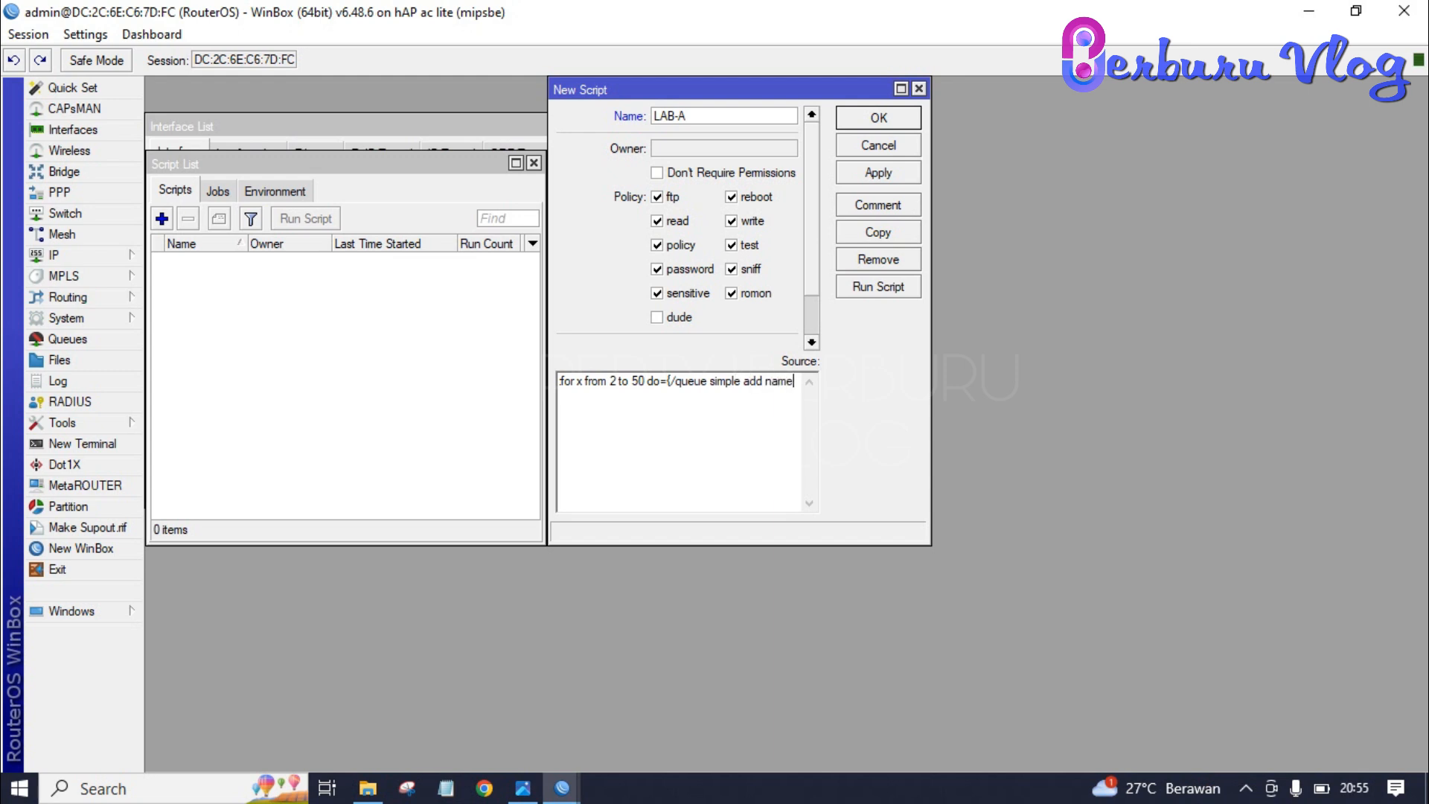
text(="ether2LAB-)
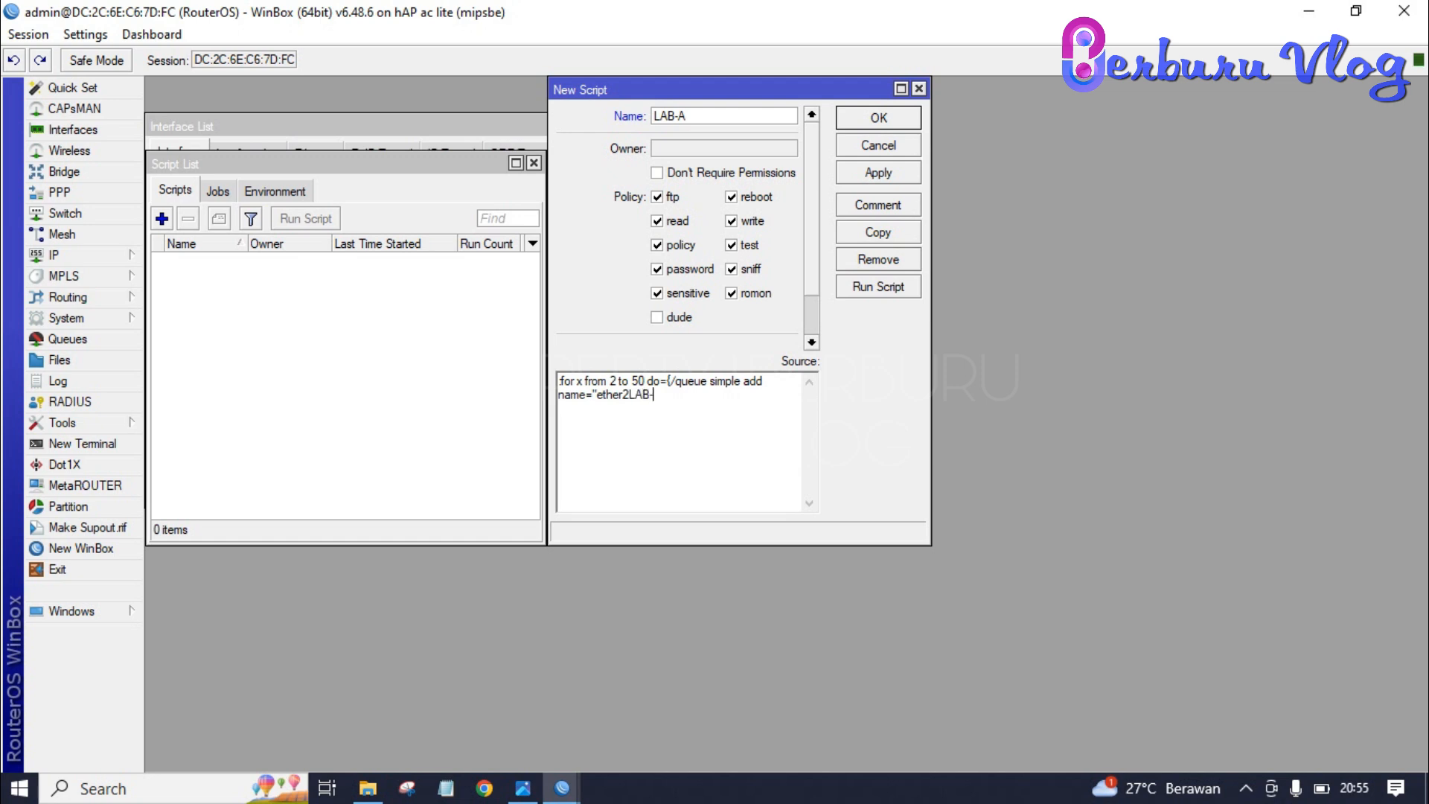
text(A-$x" max-limit=256k/512)
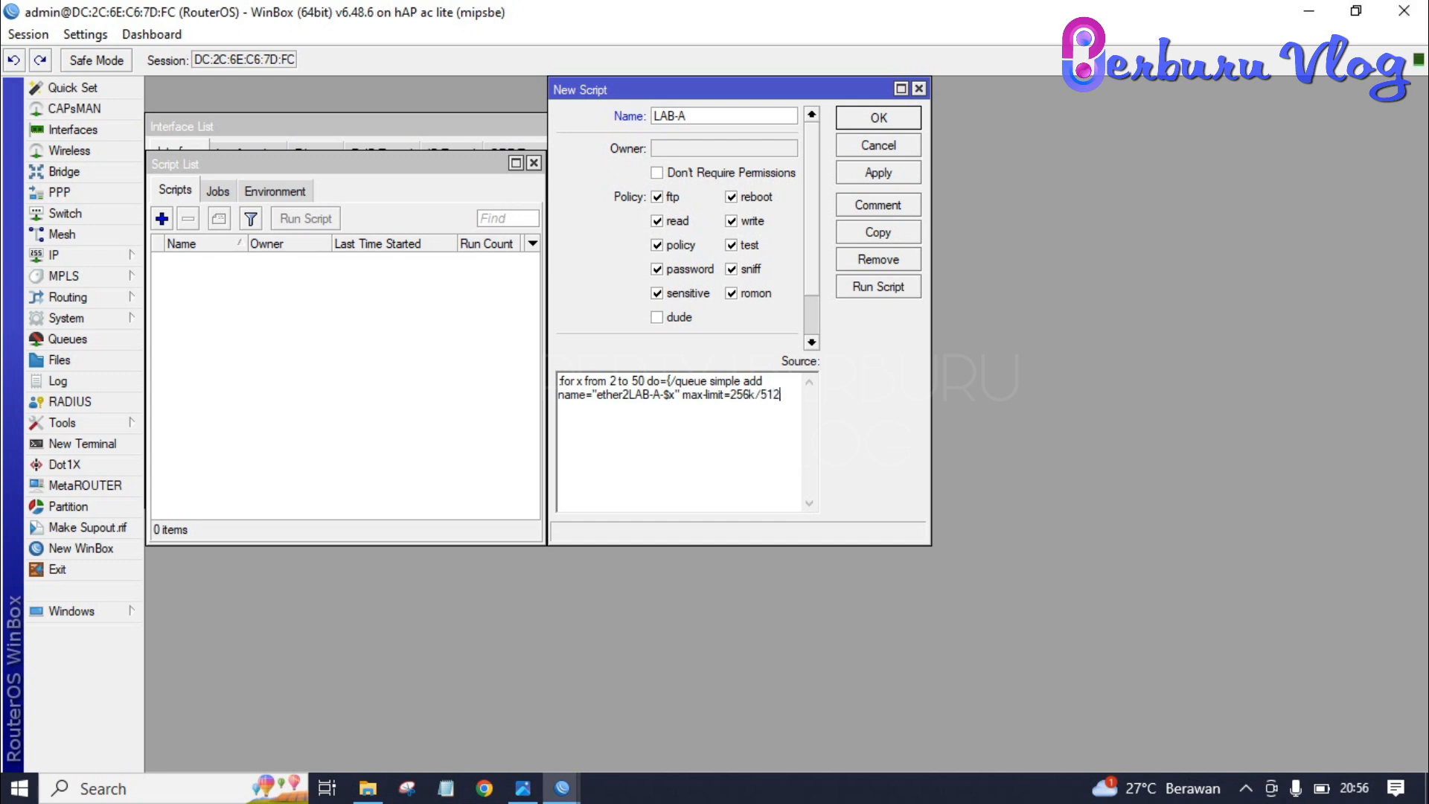
text(k)
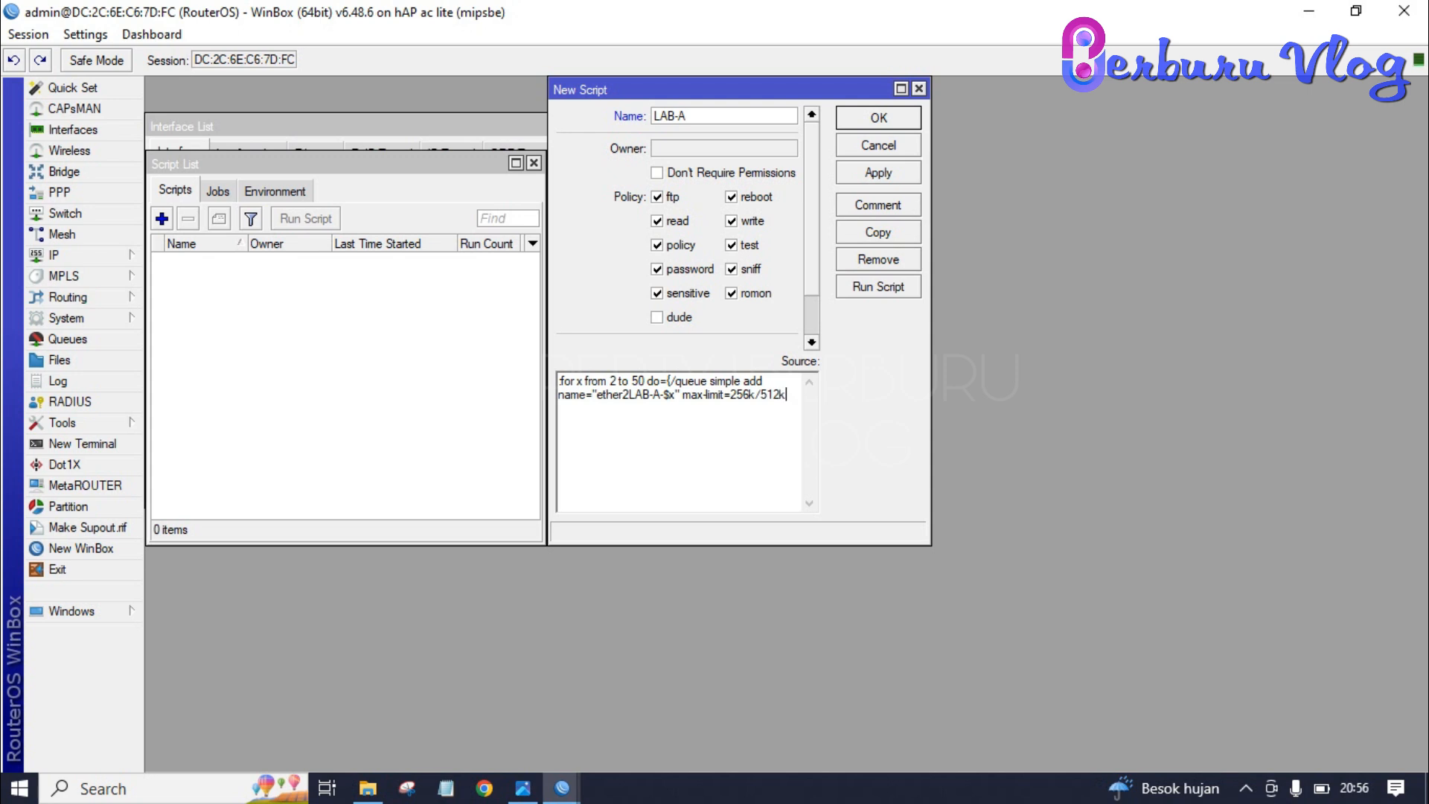
text( target="192.168.20.$x"})
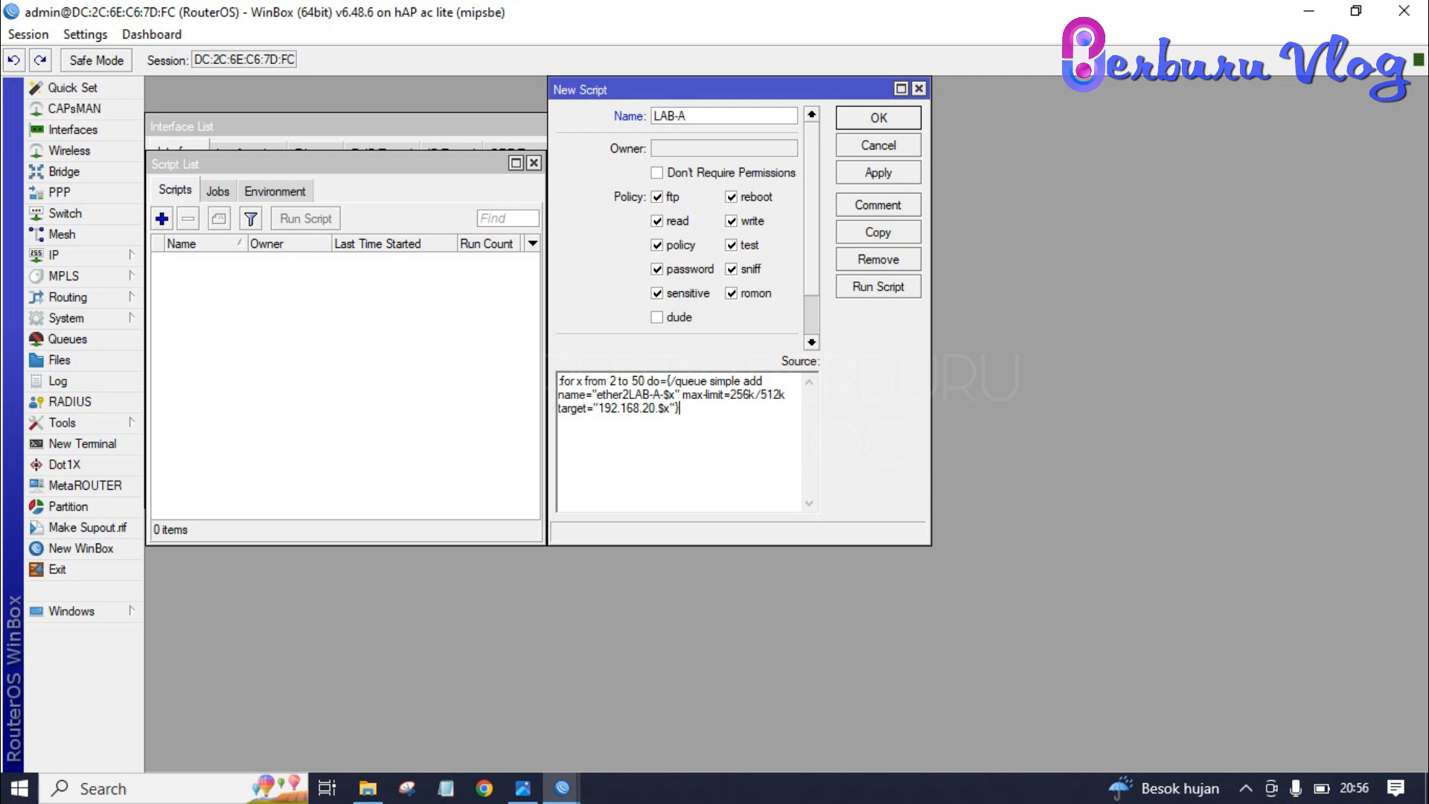
key(ctrl+a)
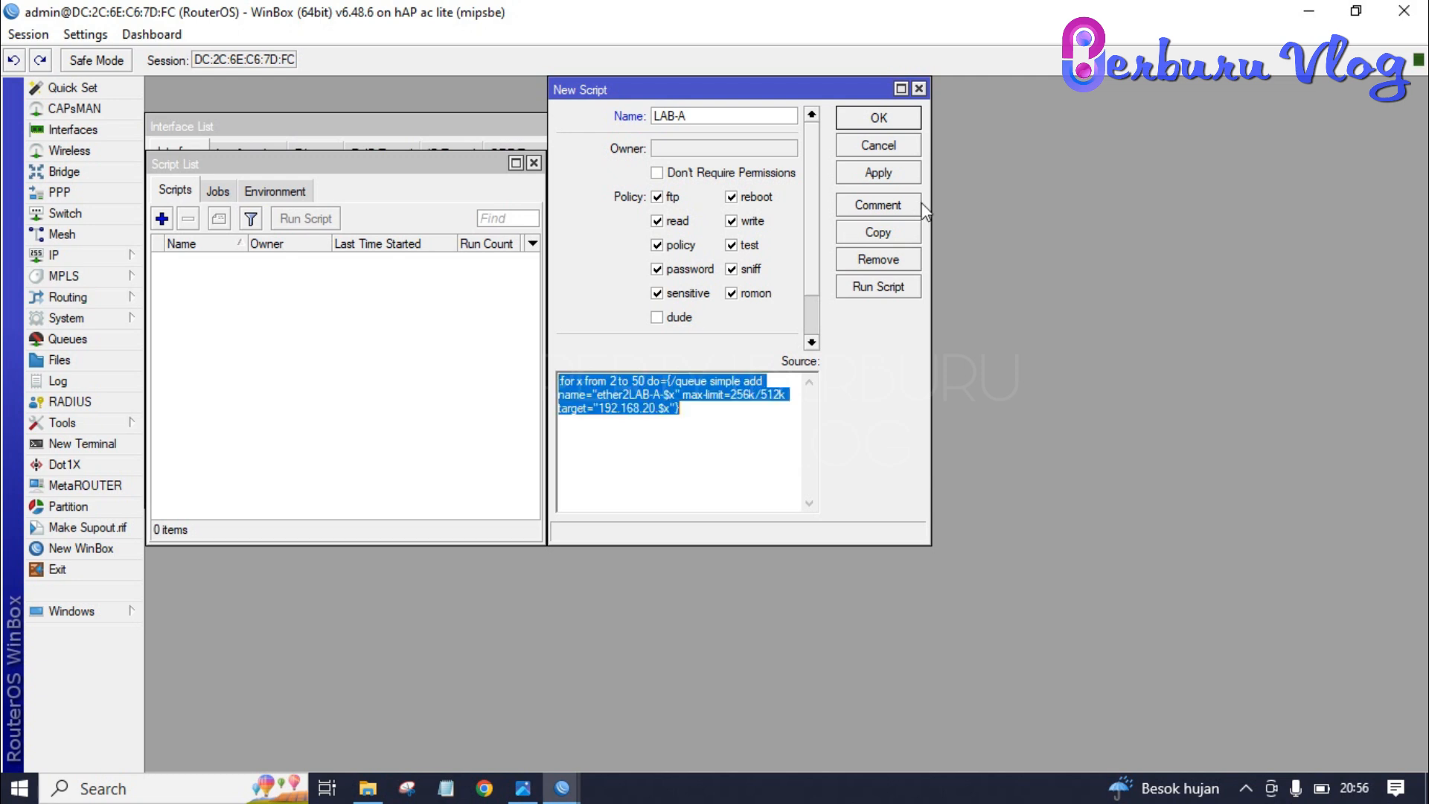
- Save LAB-A and duplicate it as a new script named LAB-B
click(884, 235)
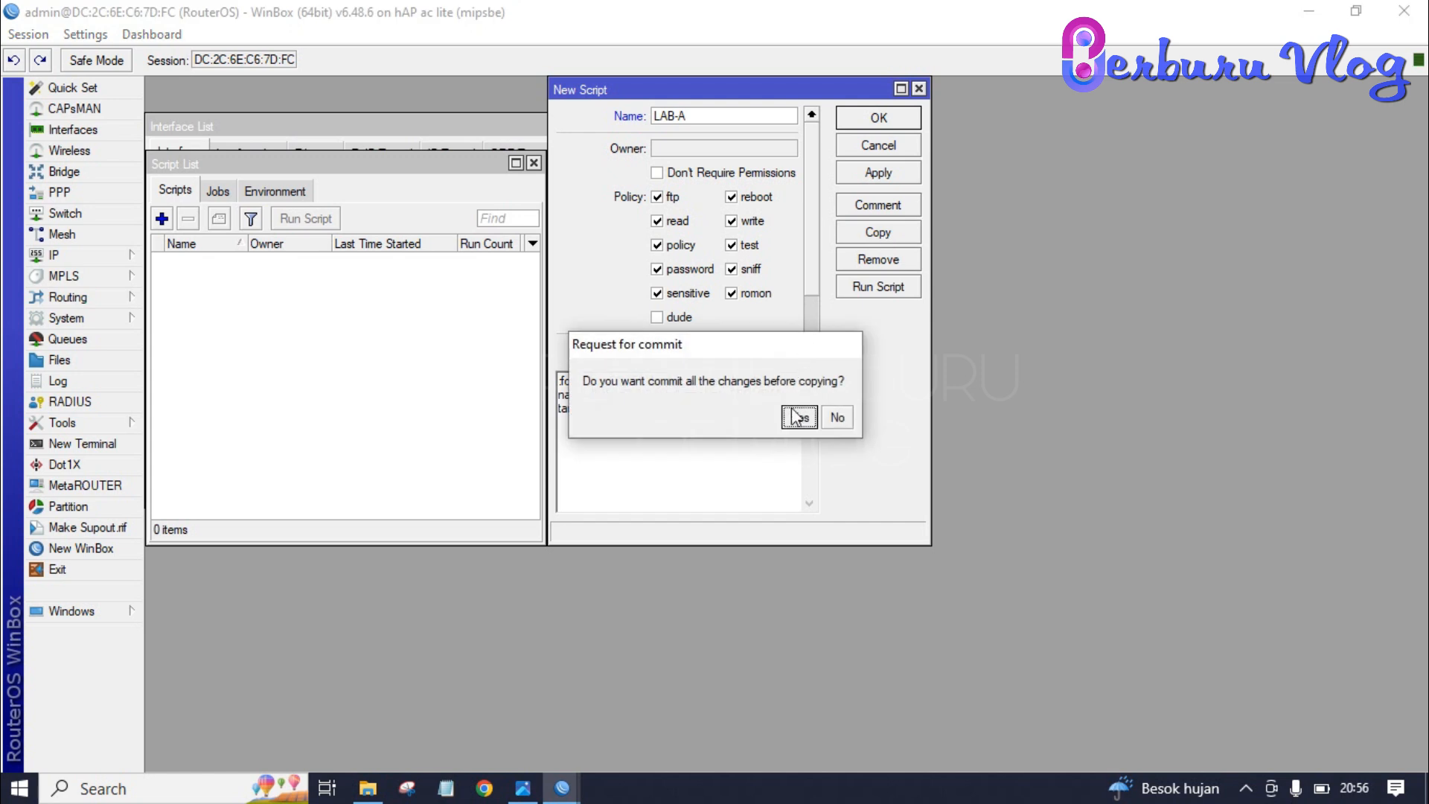
click(796, 418)
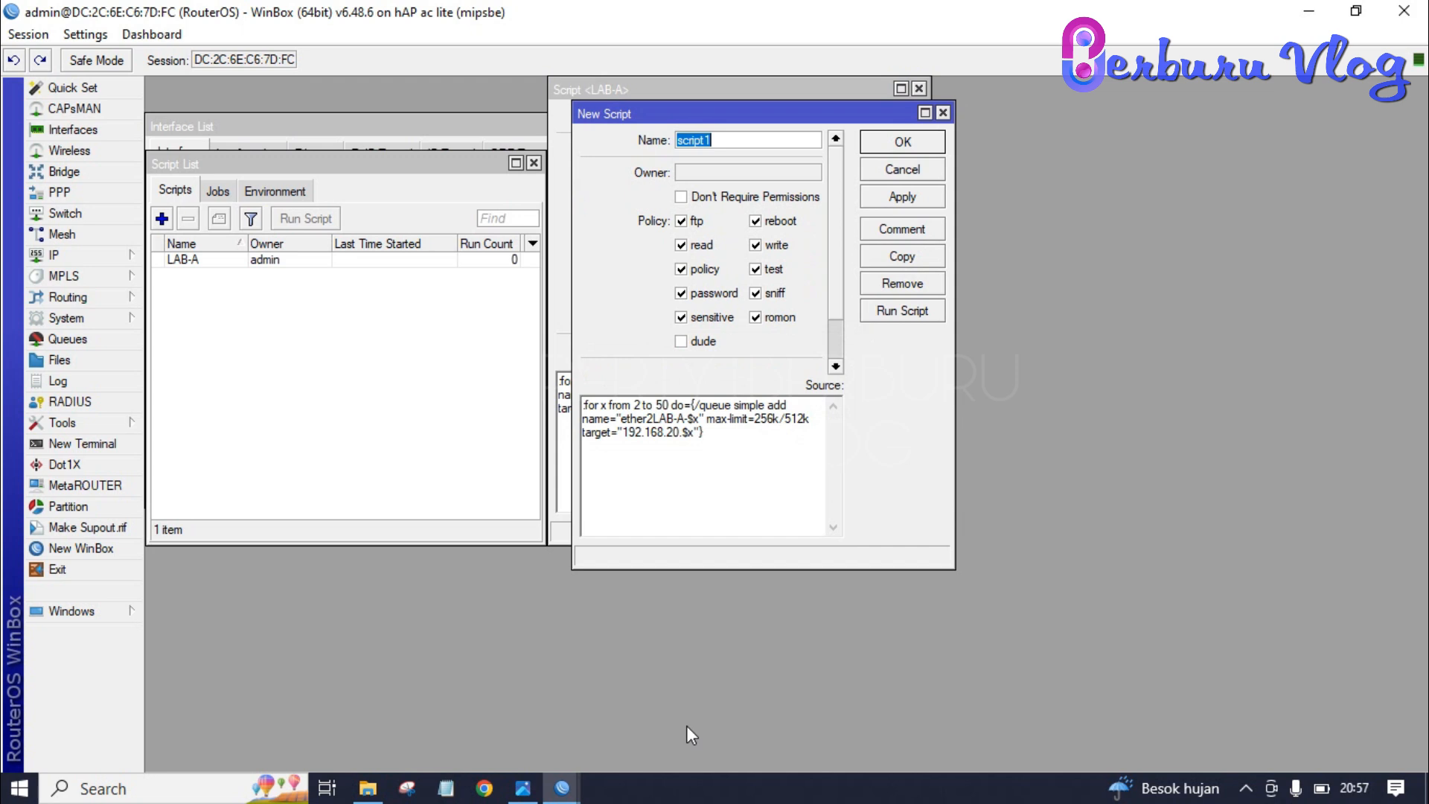
text(LAB-B)
- Change the copy to queues ether2LAB-B-$x targeting 192.168.30.$x, then save and close both editors
key(shift+Left)
text(B)
key(shift+Left)
text(3)
click(901, 198)
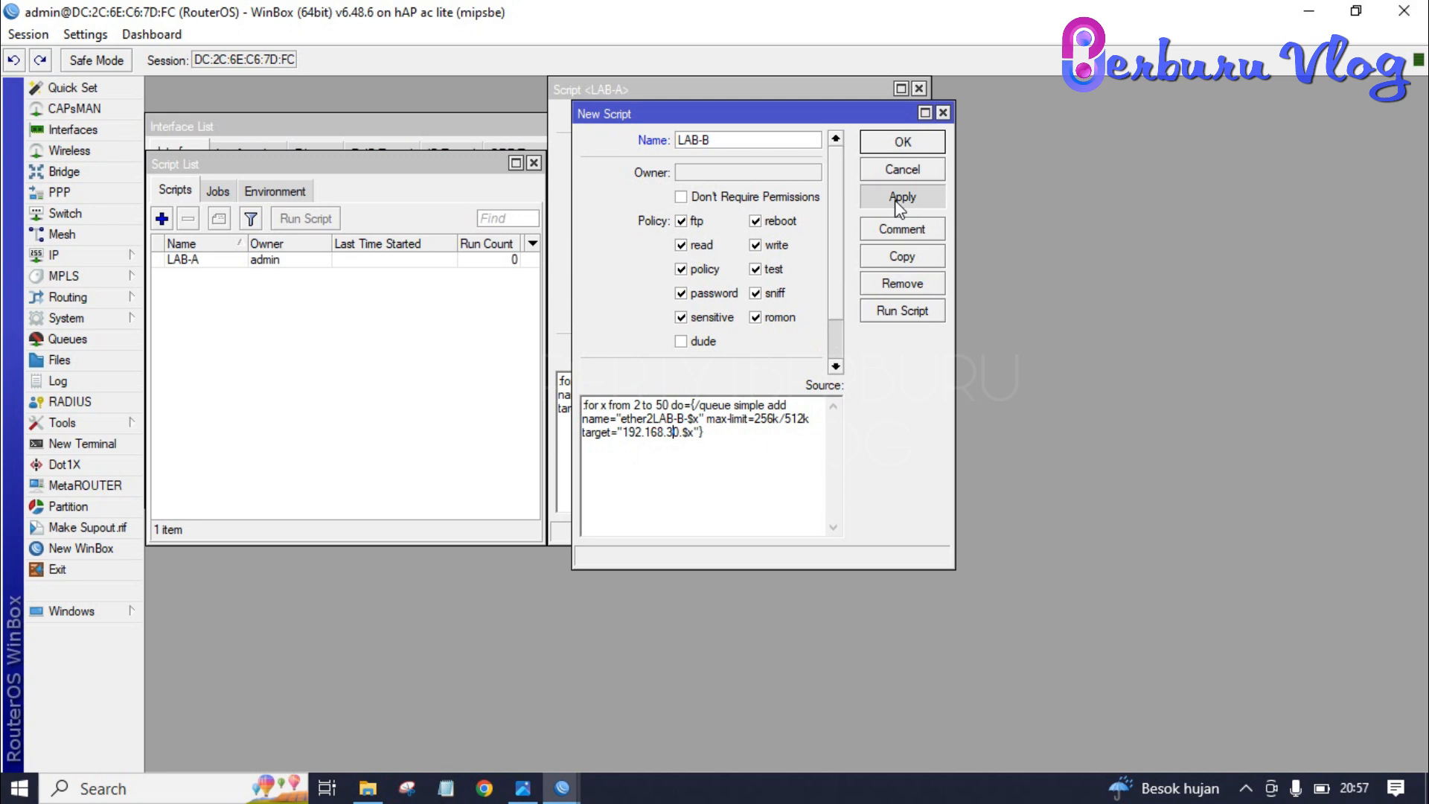
click(905, 142)
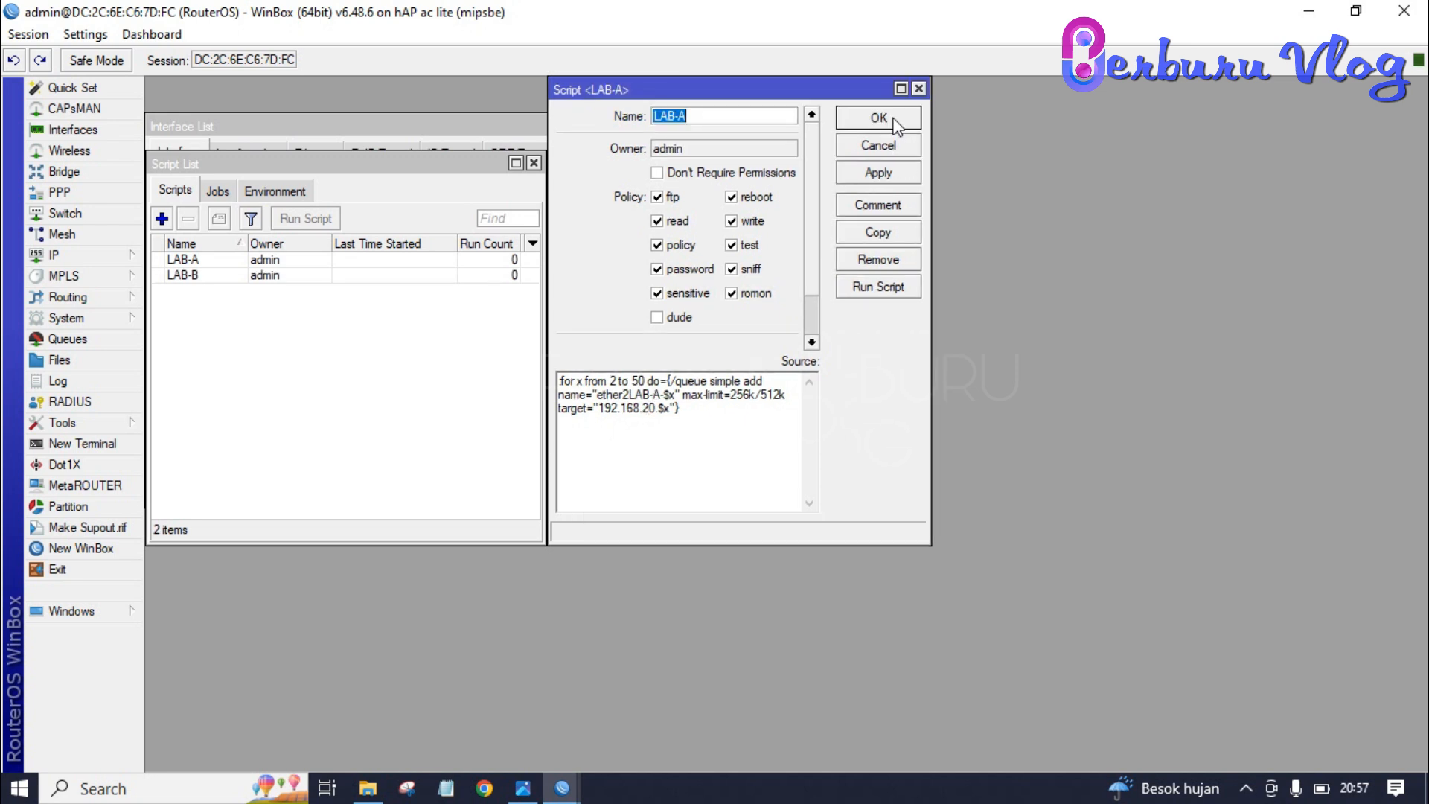
click(892, 118)
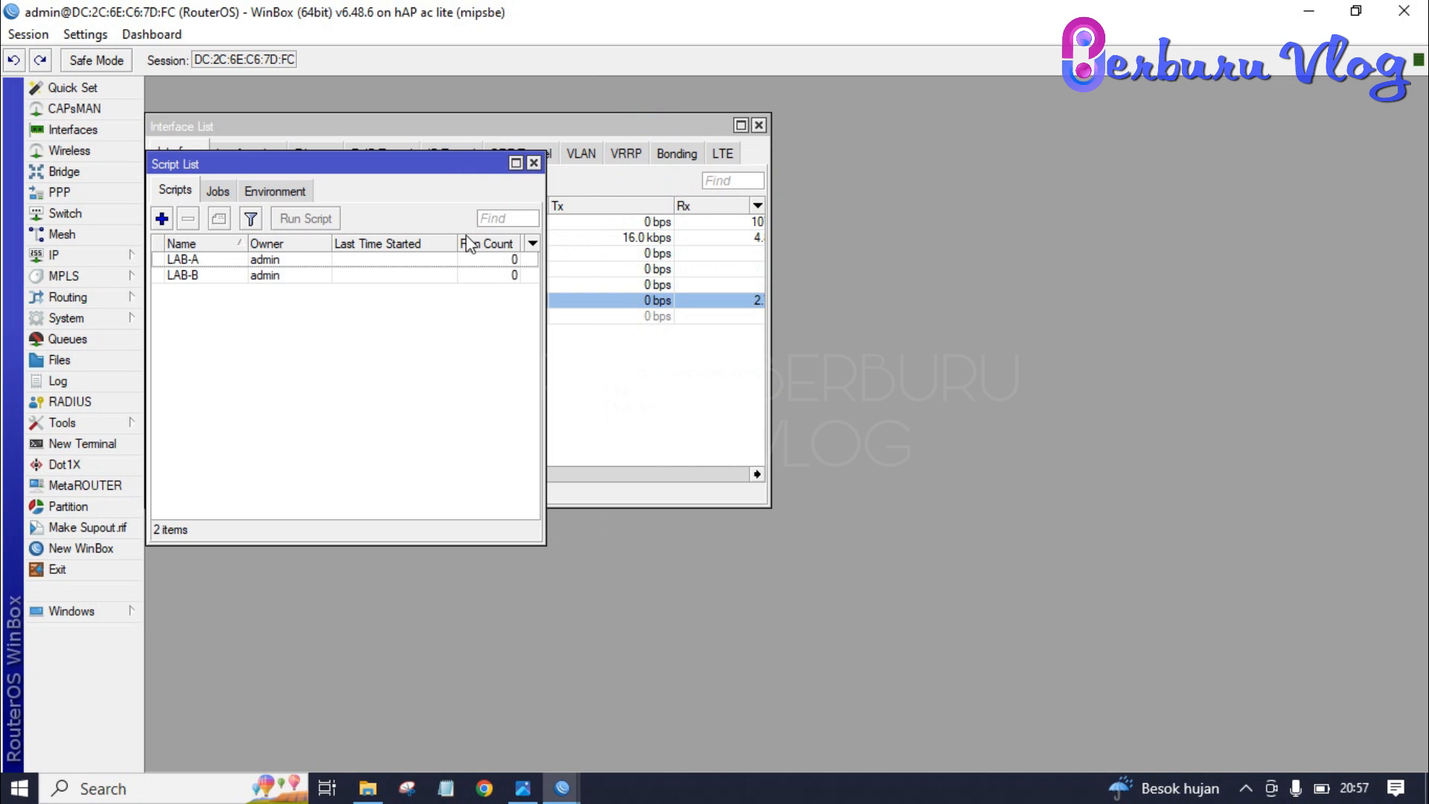
- Run the LAB-A and LAB-B scripts, then close their editors
click(87, 341)
click(971, 165)
click(225, 261)
double_click(225, 260)
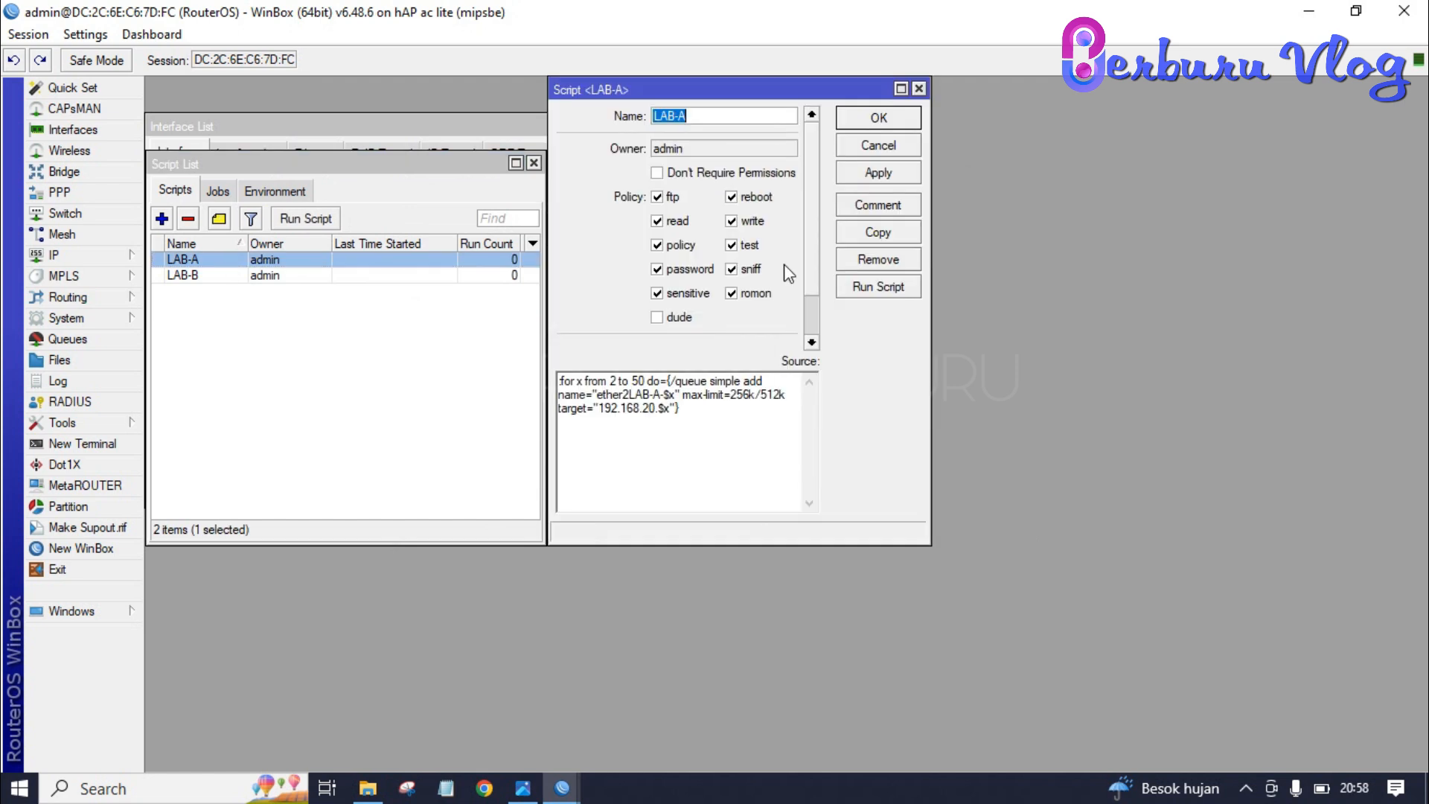
click(854, 290)
double_click(215, 283)
click(883, 319)
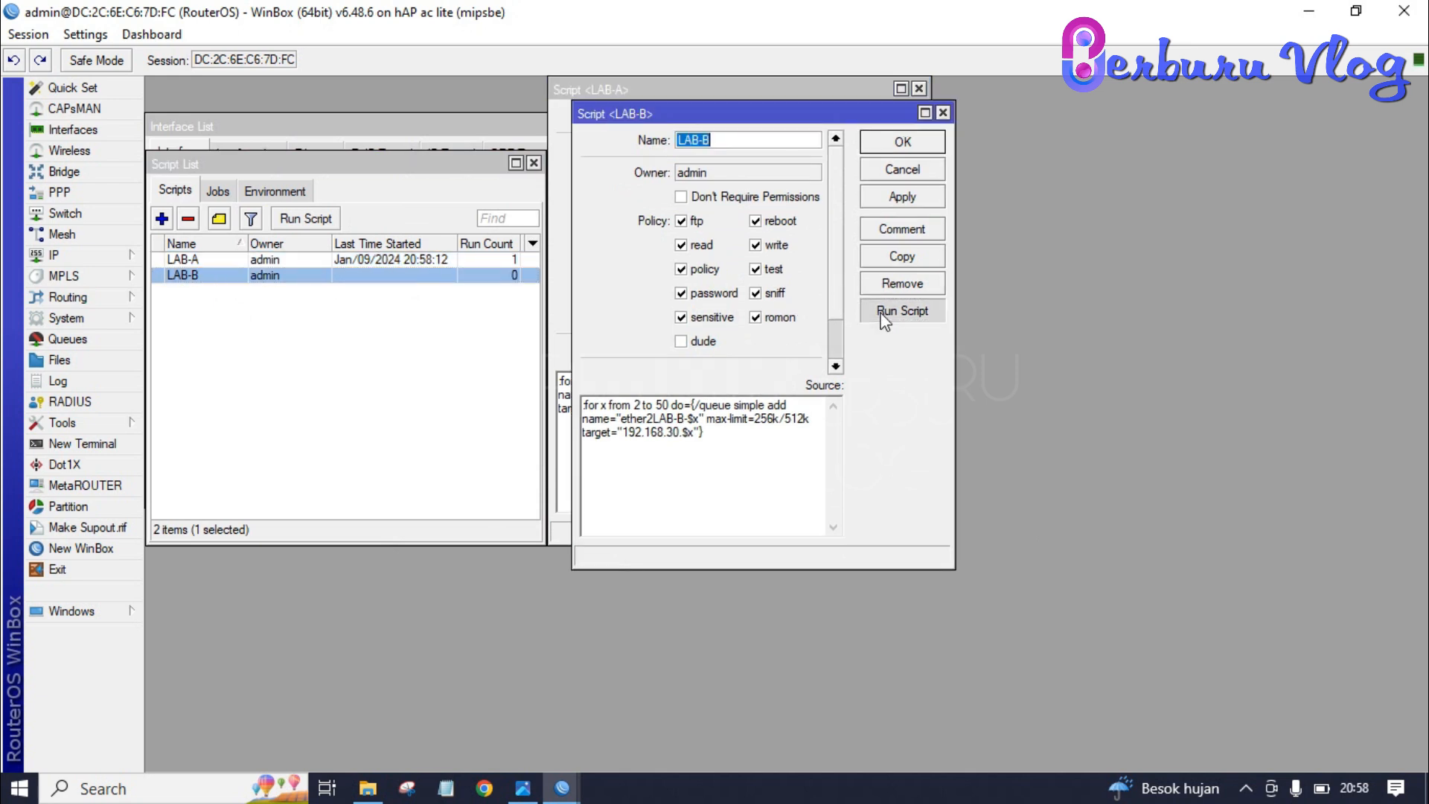
click(911, 145)
click(903, 122)
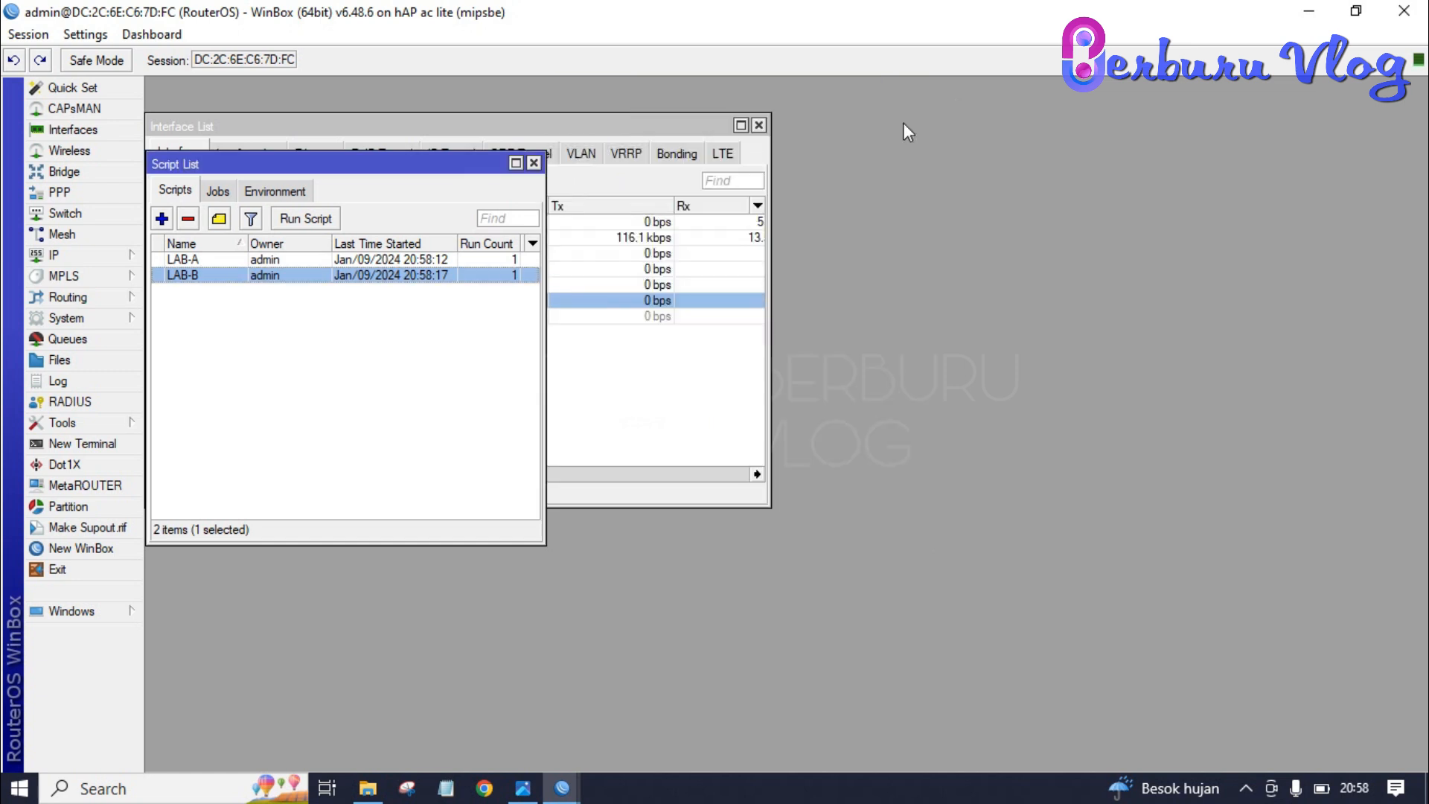
- Check the 98 resulting simple queues and start a new simple queue
click(67, 339)
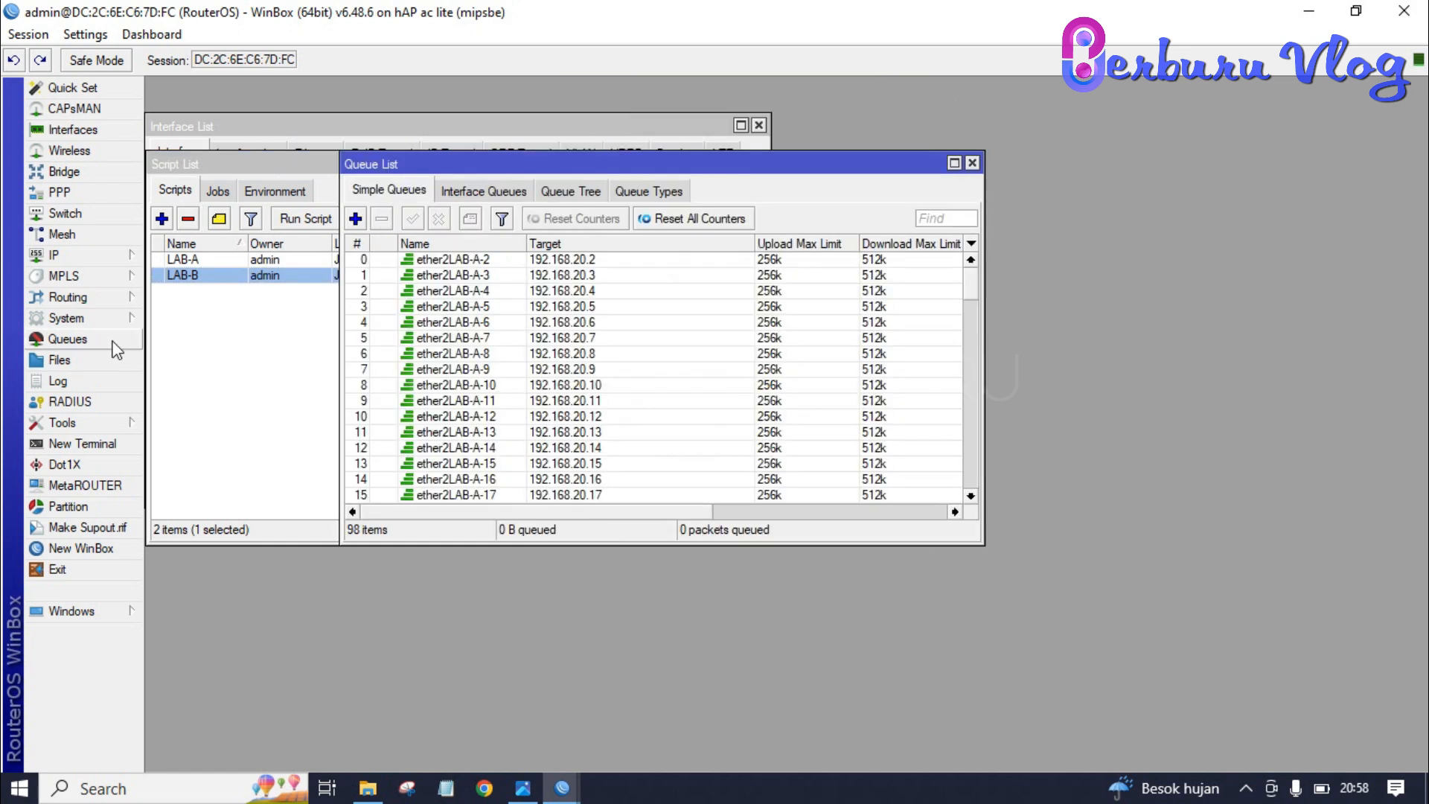
scroll(612, 343, down, 6)
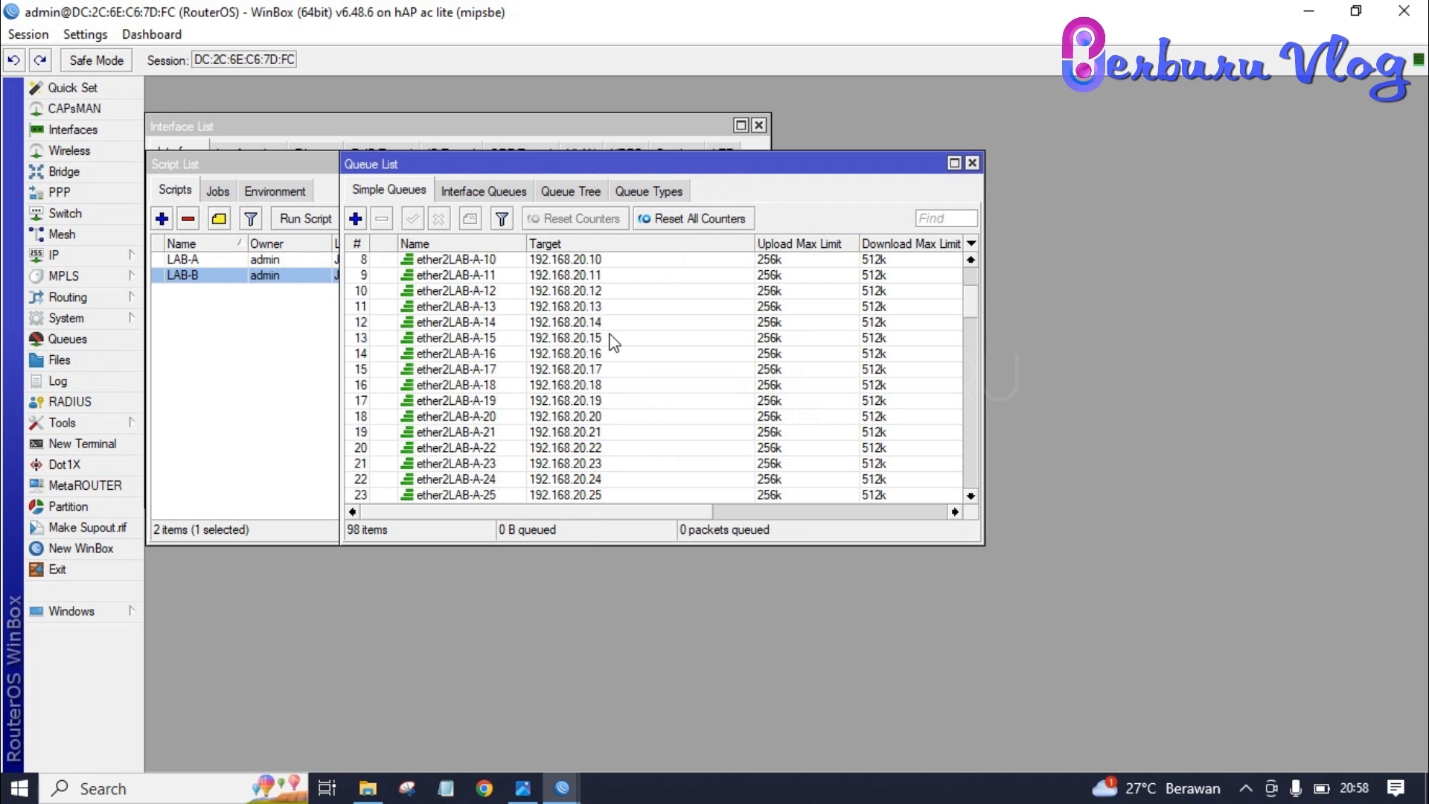
scroll(612, 342, down, 19)
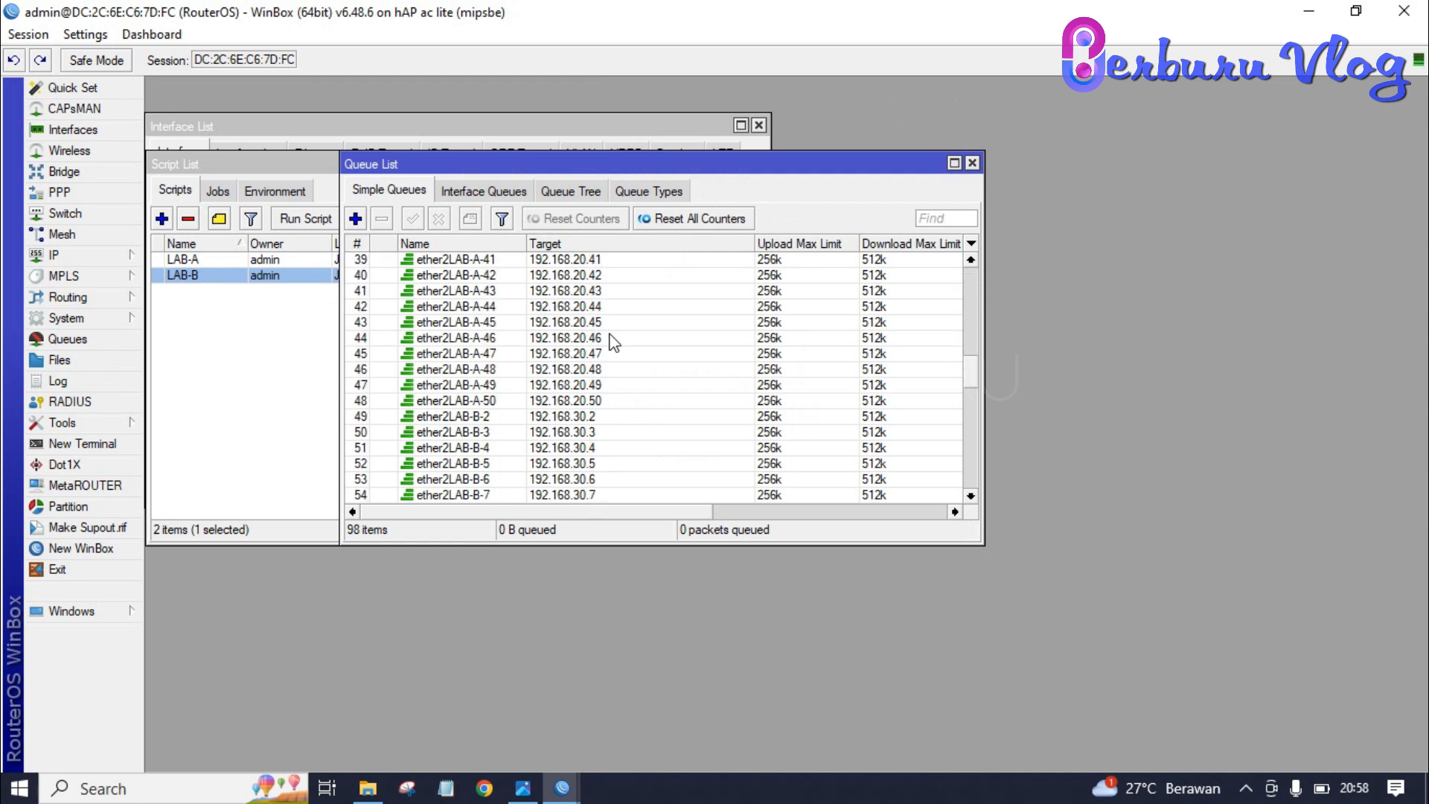
scroll(612, 342, down, 3)
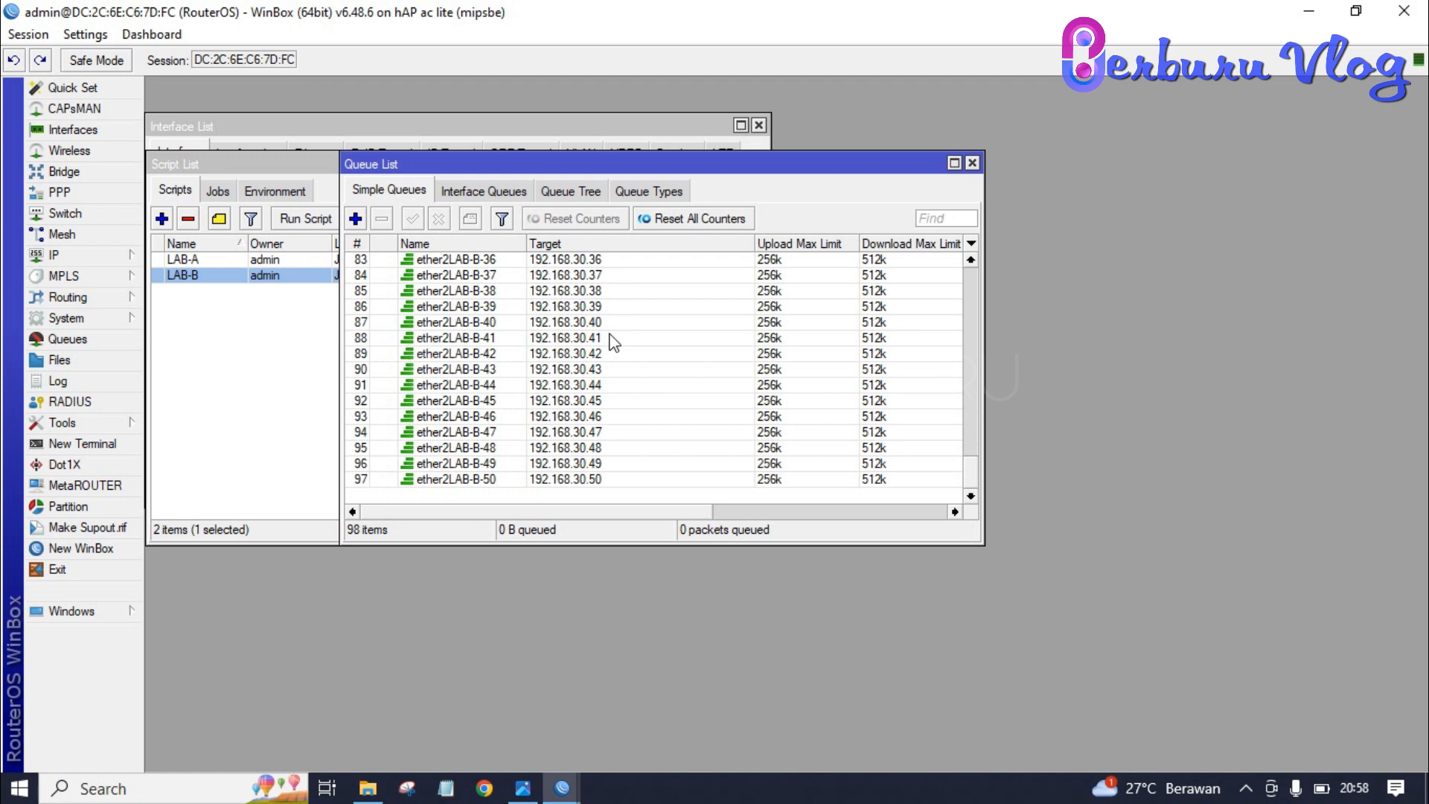
click(355, 219)
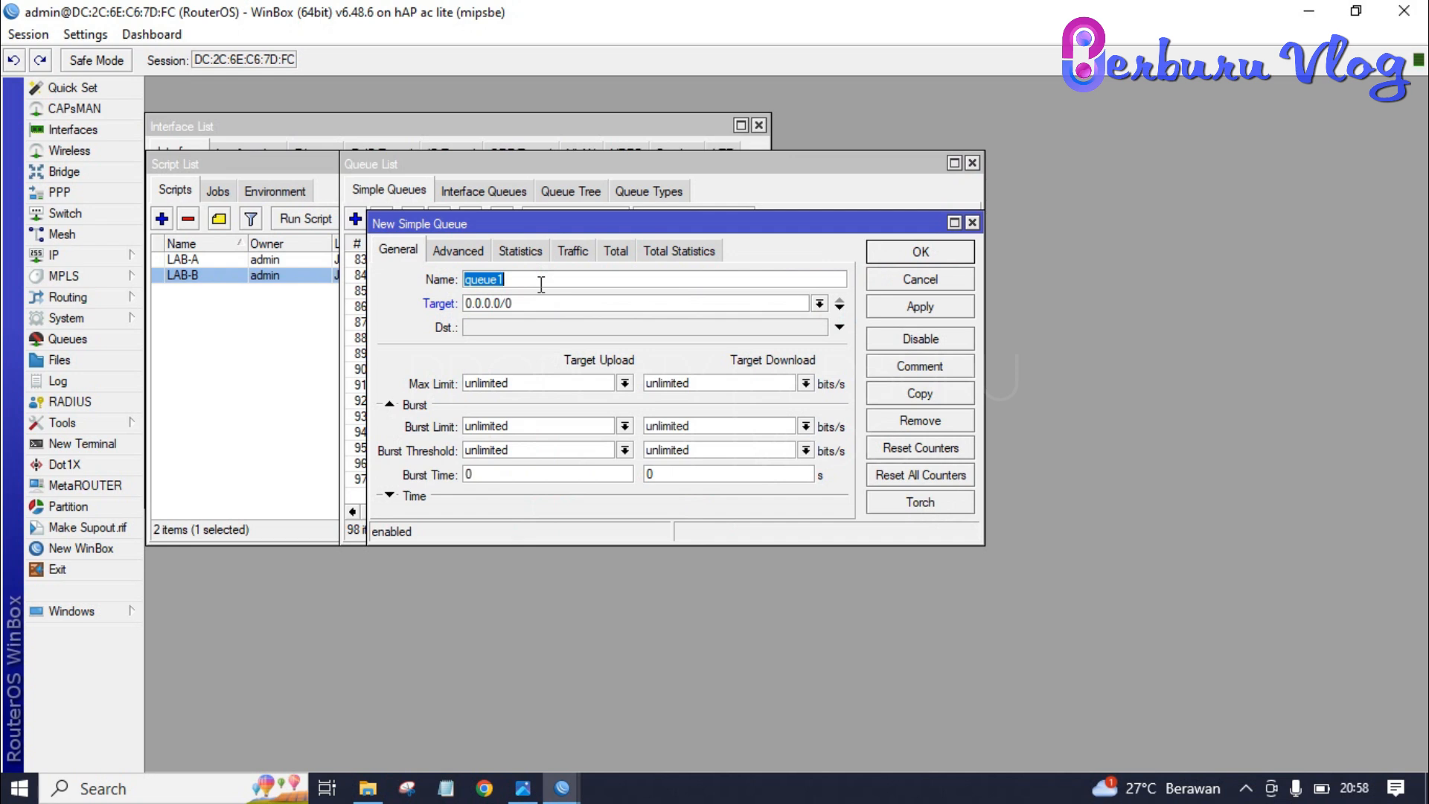
- Fill in queue LimitAB-A for 192.168.20.0/24 at 256k upload, 512k download, then discard it
text(LimitAB-A)
key(BackSpace)
key(BackSpace)
key(BackSpace)
key(BackSpace)
key(BackSpace)
key(BackSpace)
key(BackSpace)
key(BackSpace)
key(BackSpace)
text(192)
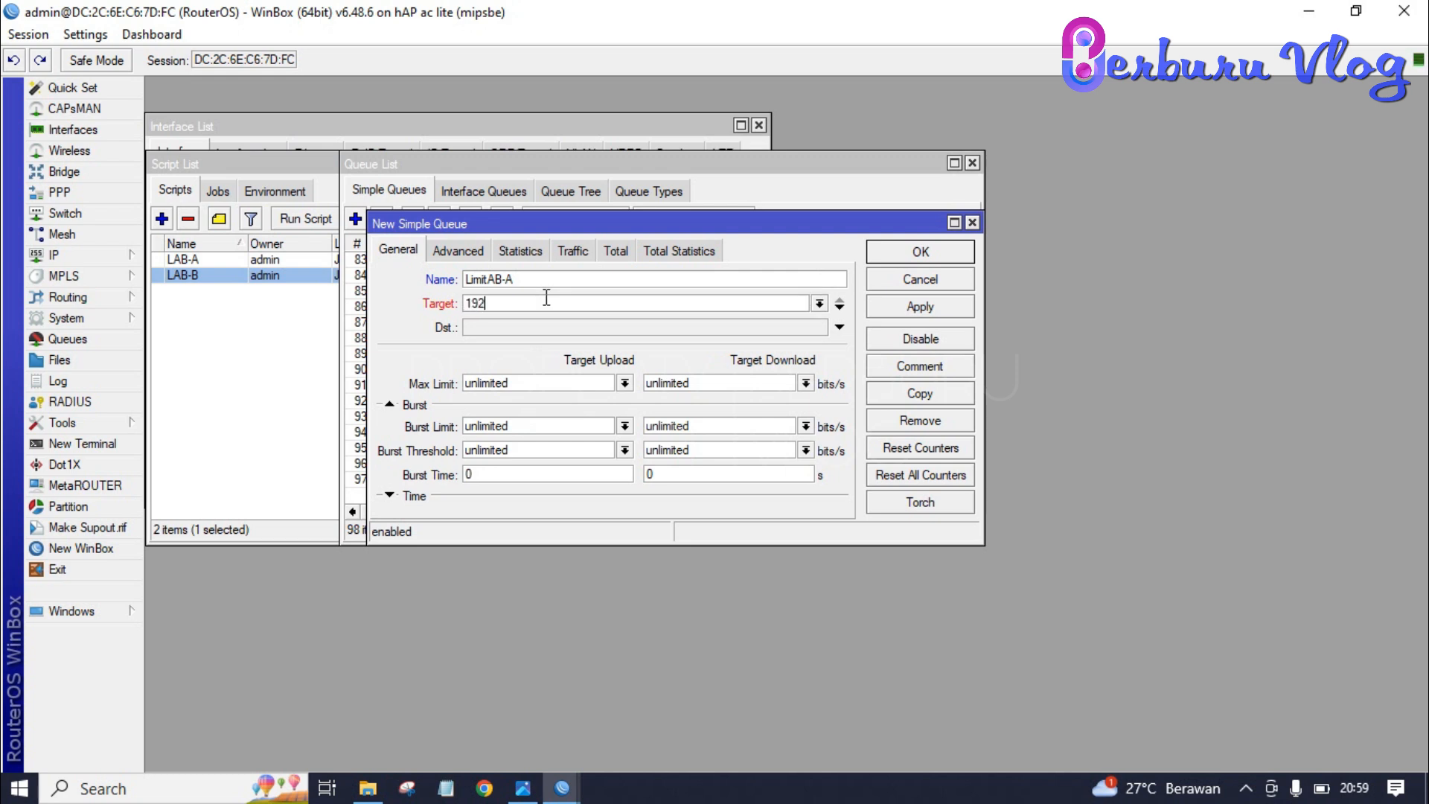
text(.168.20.0/24)
click(624, 383)
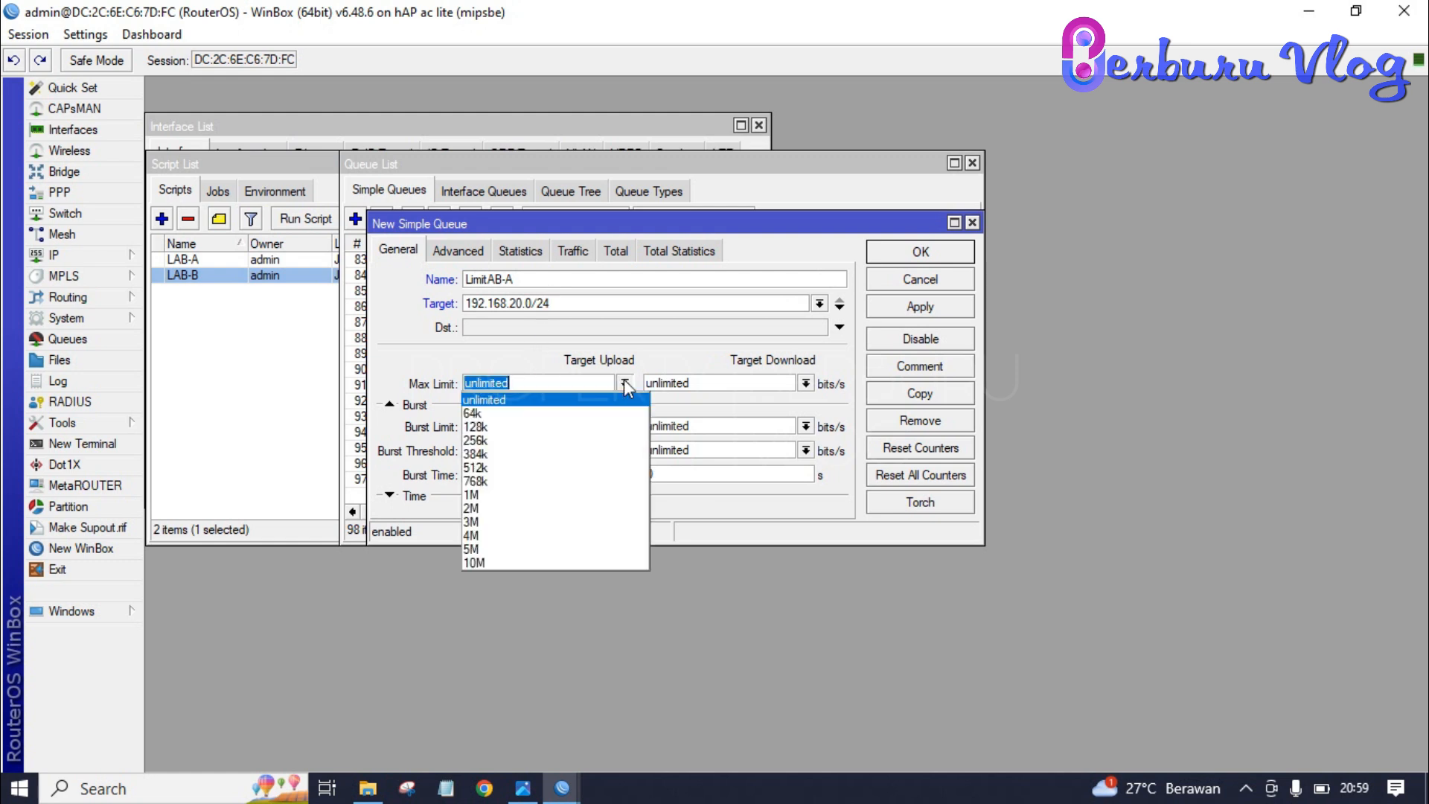
click(525, 442)
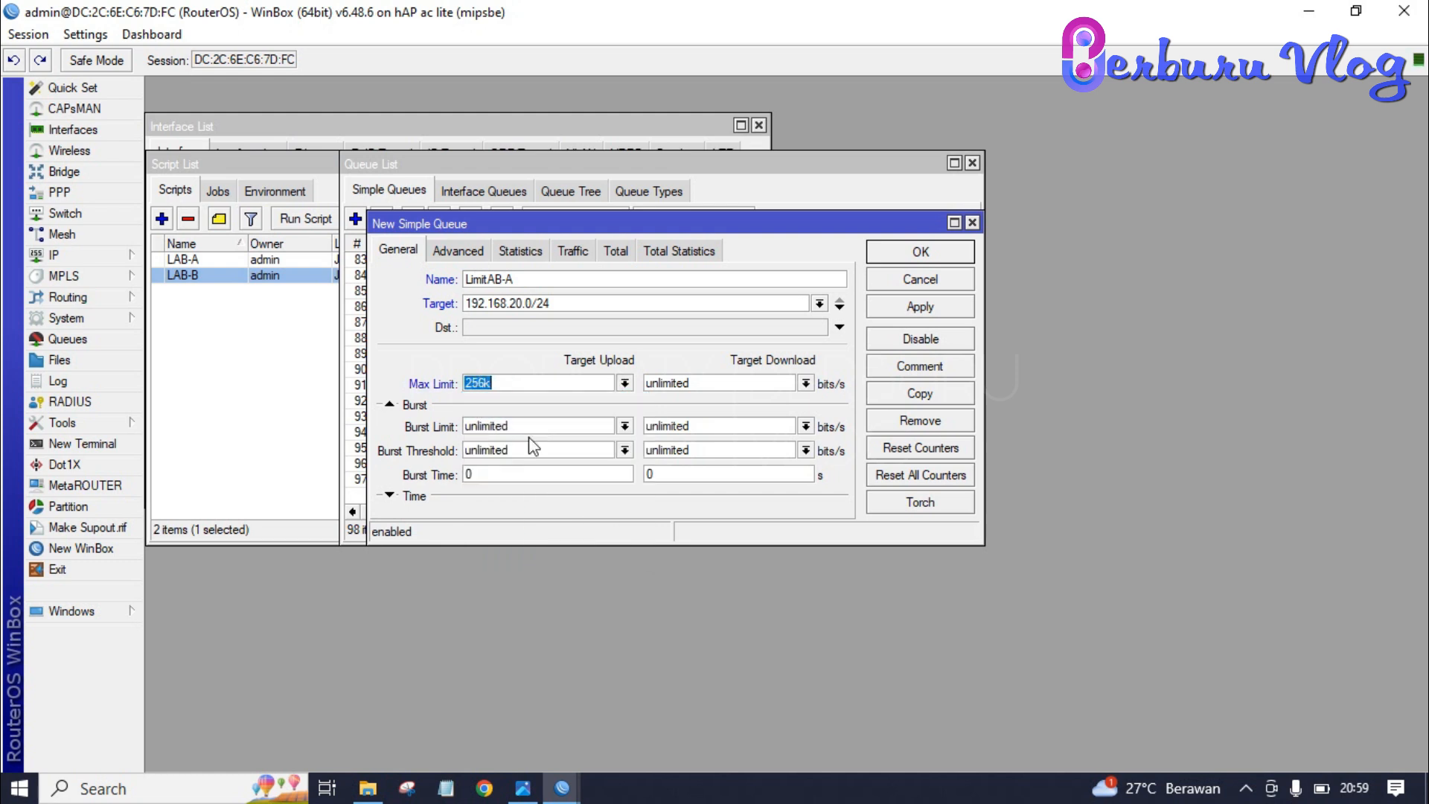
click(807, 385)
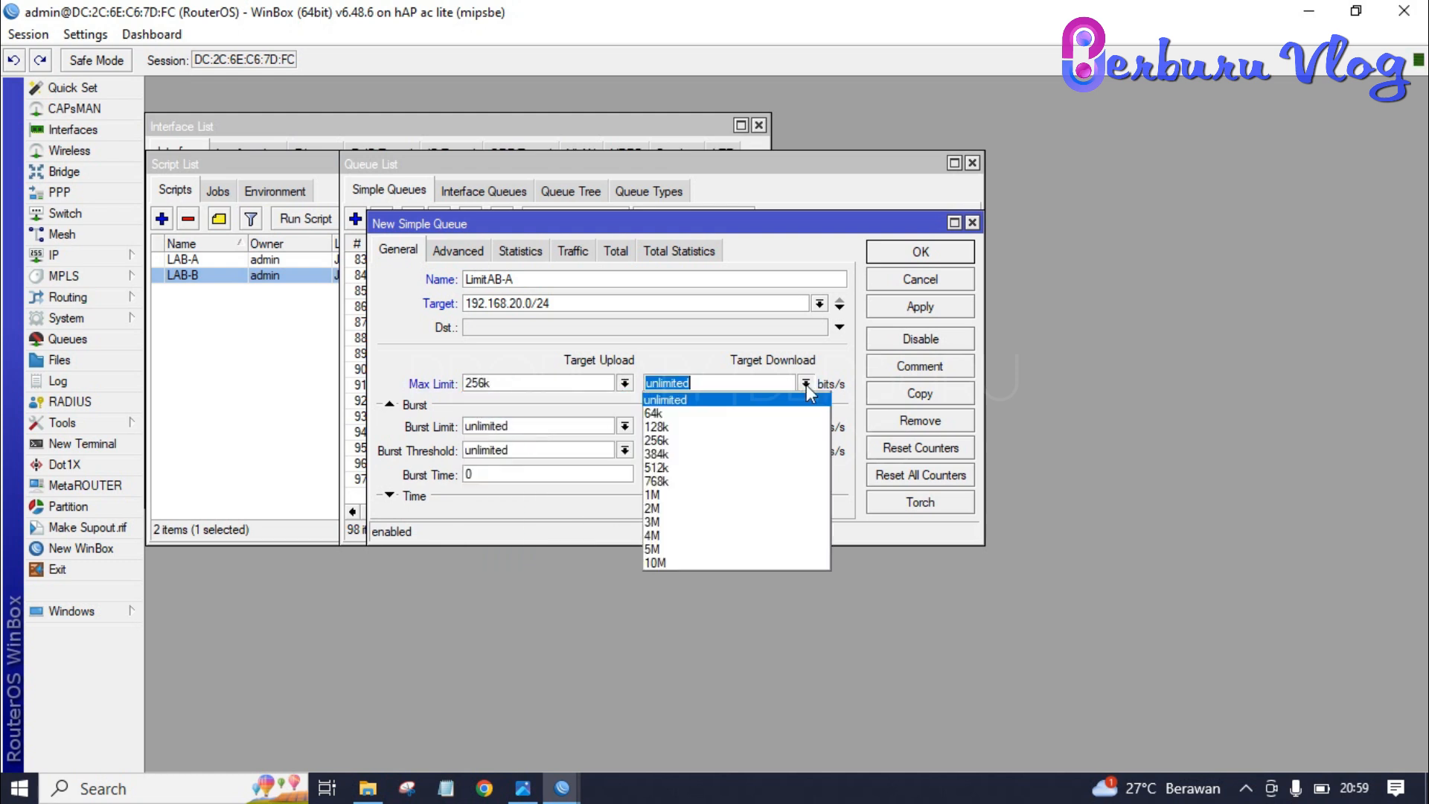
click(713, 469)
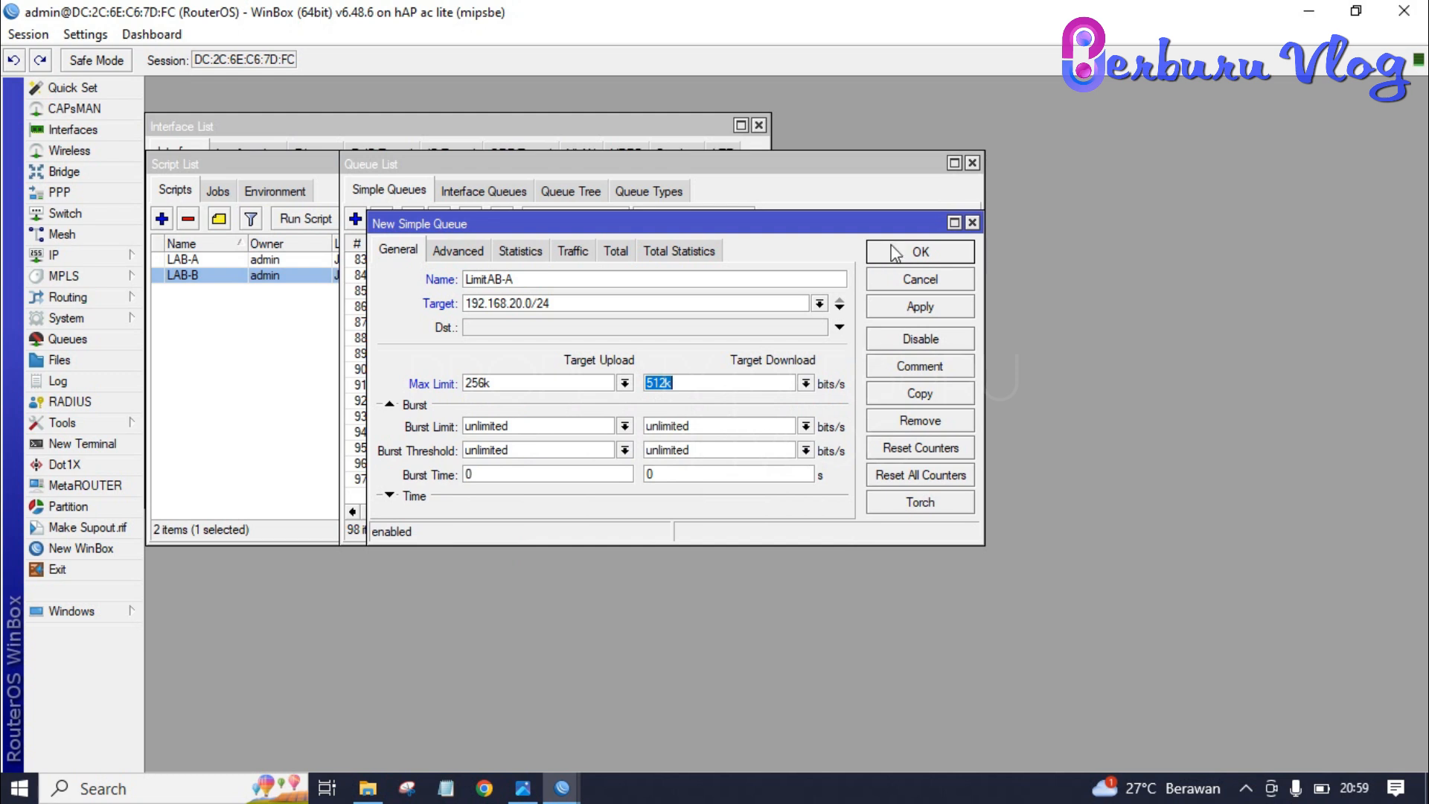
click(973, 222)
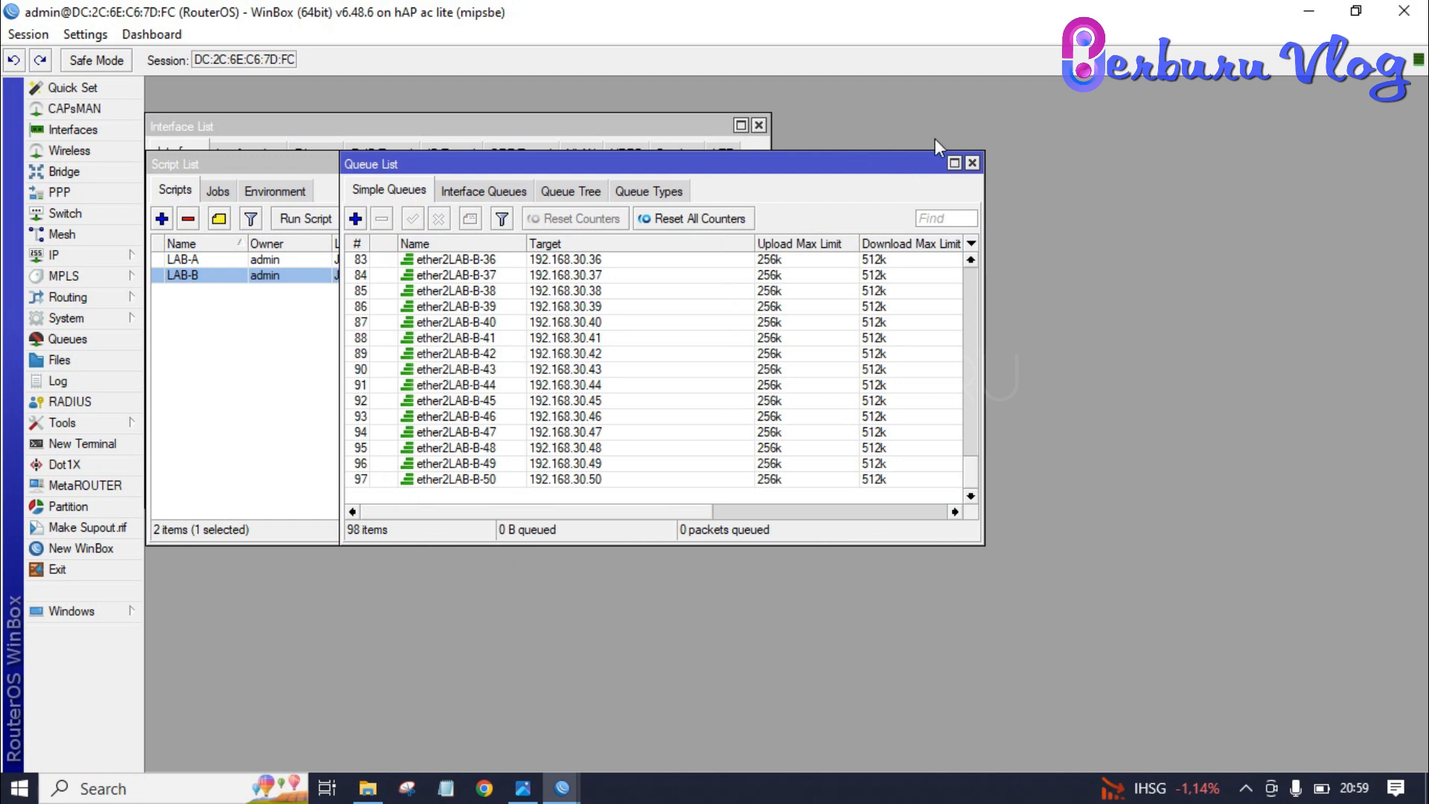
- Browse the simple queues through to ether2LAB-A-50, then close the queue list
click(465, 332)
key(Down)
key(End)
key(Up)
key(Up)
key(Up)
key(Up)
key(Up)
key(Up)
key(Up)
key(Up)
key(Up)
key(Up)
key(Up)
key(Up)
key(Up)
key(Up)
key(Up)
key(Up)
key(Up)
key(Up)
key(Up)
key(Up)
key(Up)
key(Up)
key(Up)
key(Up)
key(Up)
key(Up)
key(Up)
key(Up)
key(Up)
key(Up)
key(Up)
key(Up)
key(Up)
key(Up)
key(Up)
key(Up)
key(Up)
key(Up)
key(Up)
key(Up)
key(Up)
key(Up)
key(Down)
key(Down)
key(Down)
key(Down)
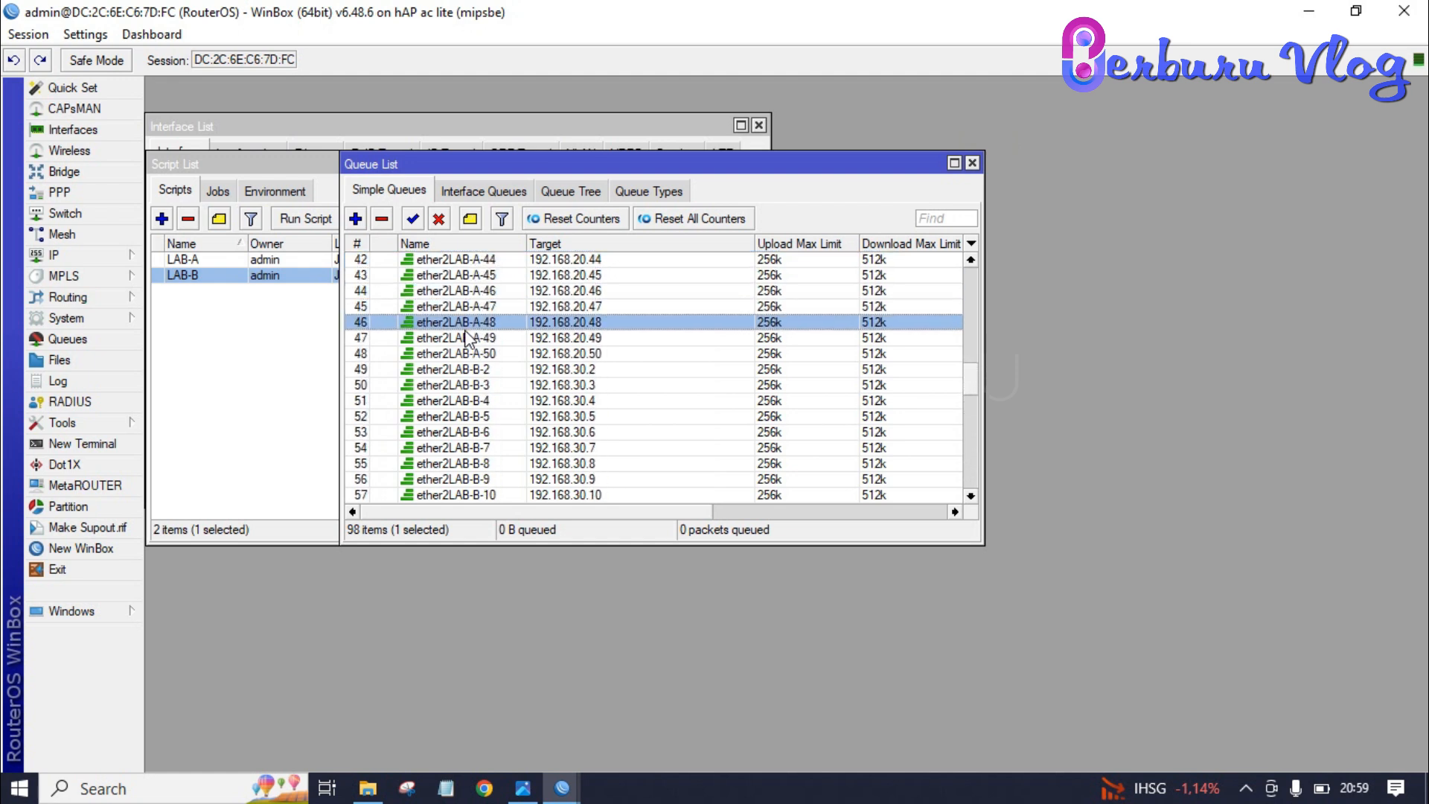
key(Down)
key(Down)
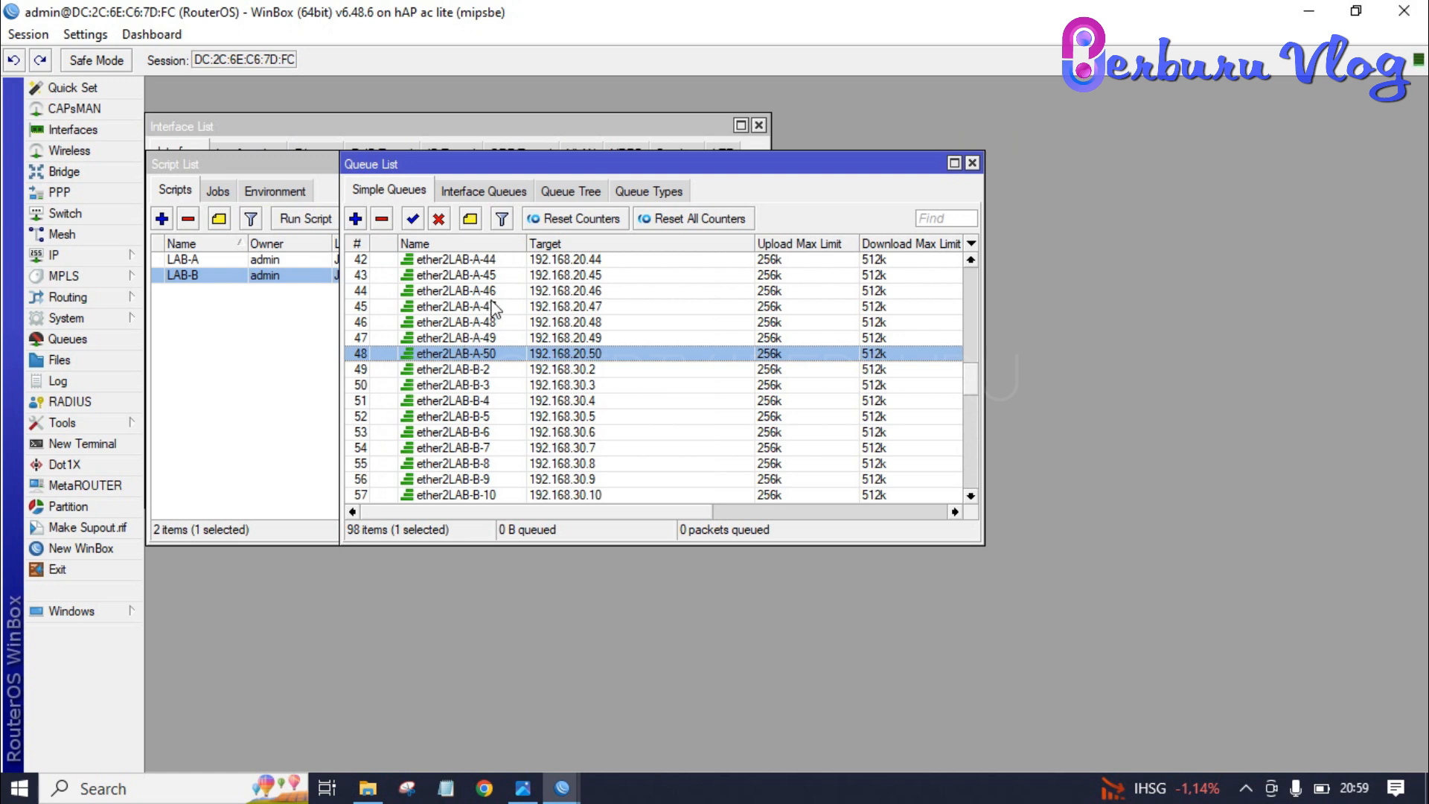
click(971, 163)
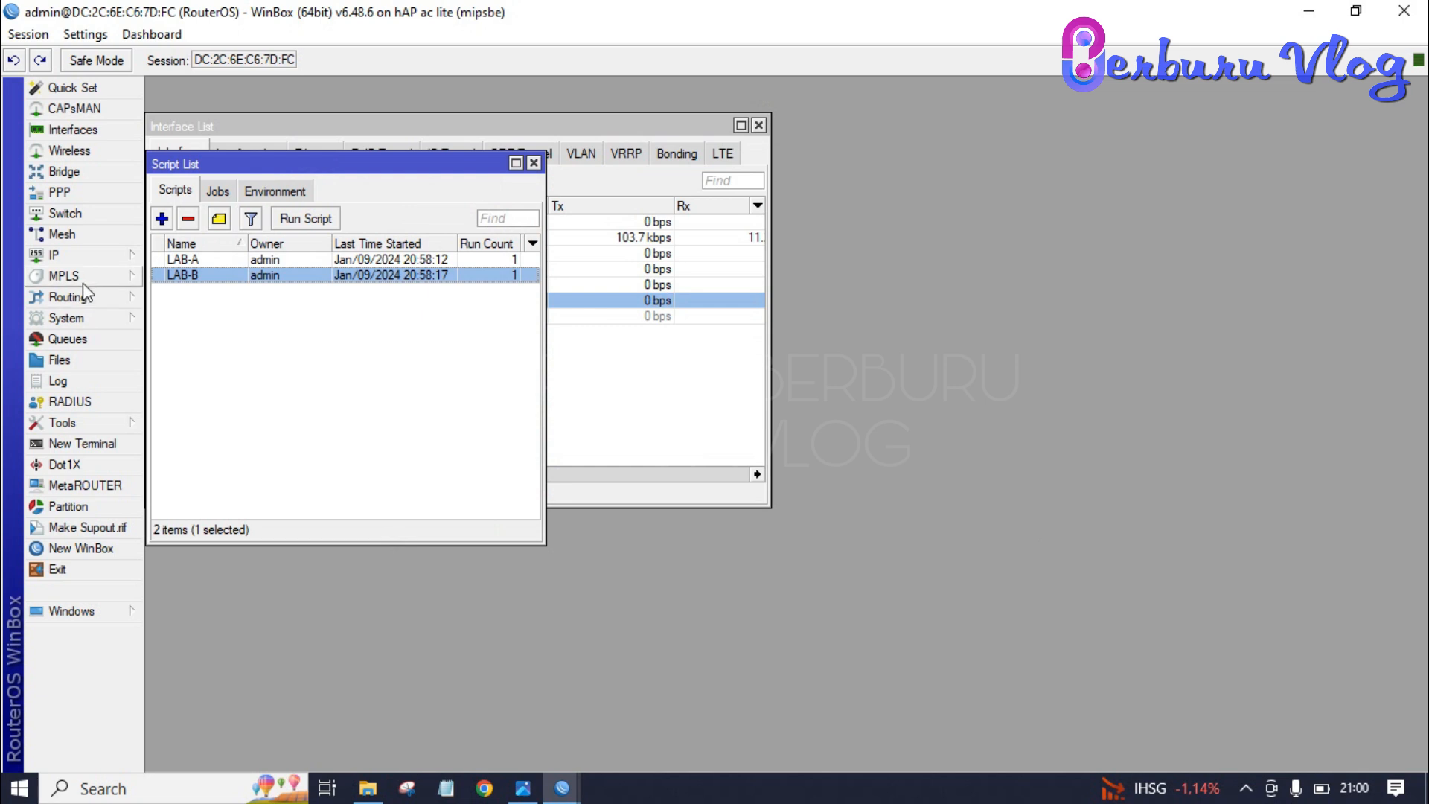
- Open IP > Hotspot and launch Hotspot Setup from the Servers tab
click(85, 256)
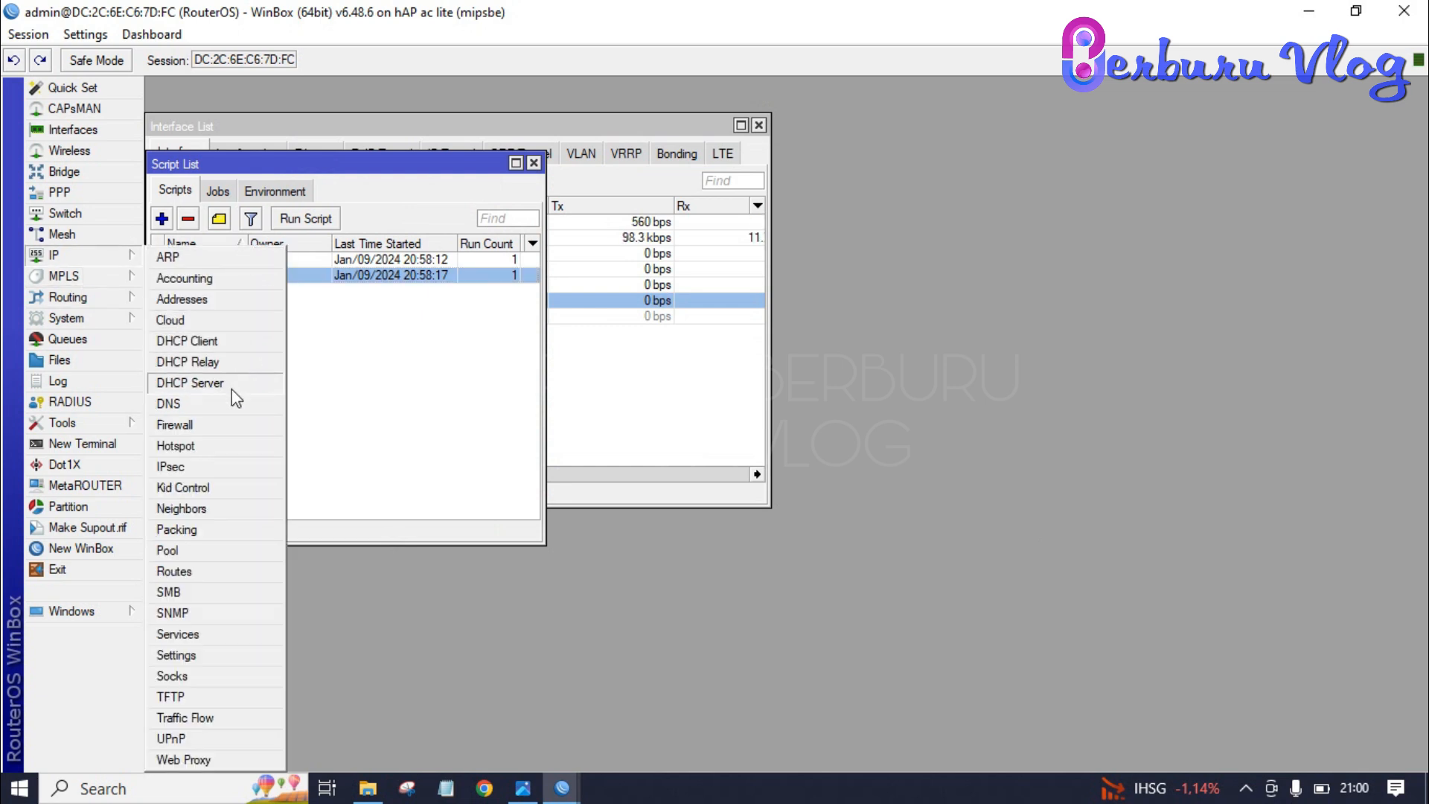
click(217, 448)
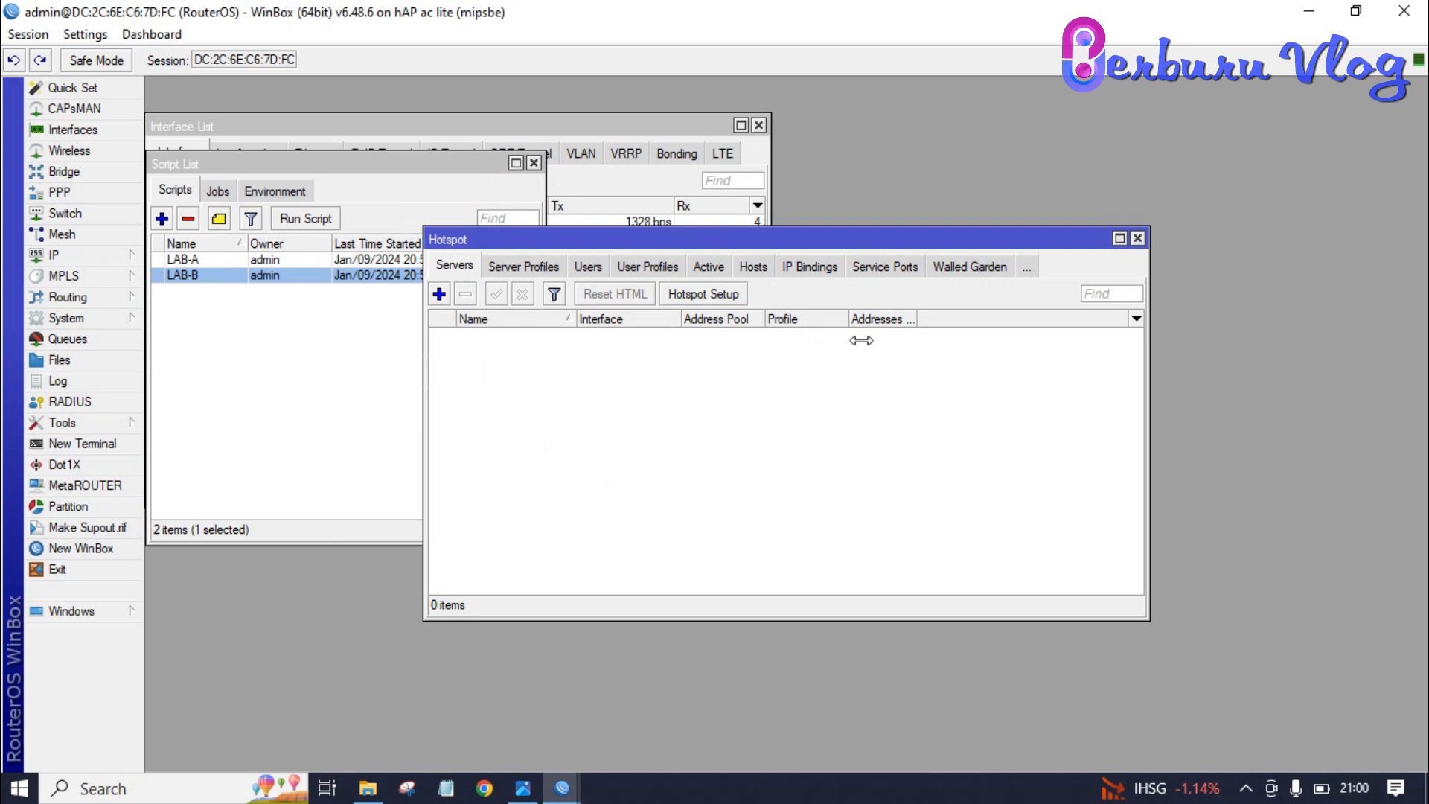
click(729, 295)
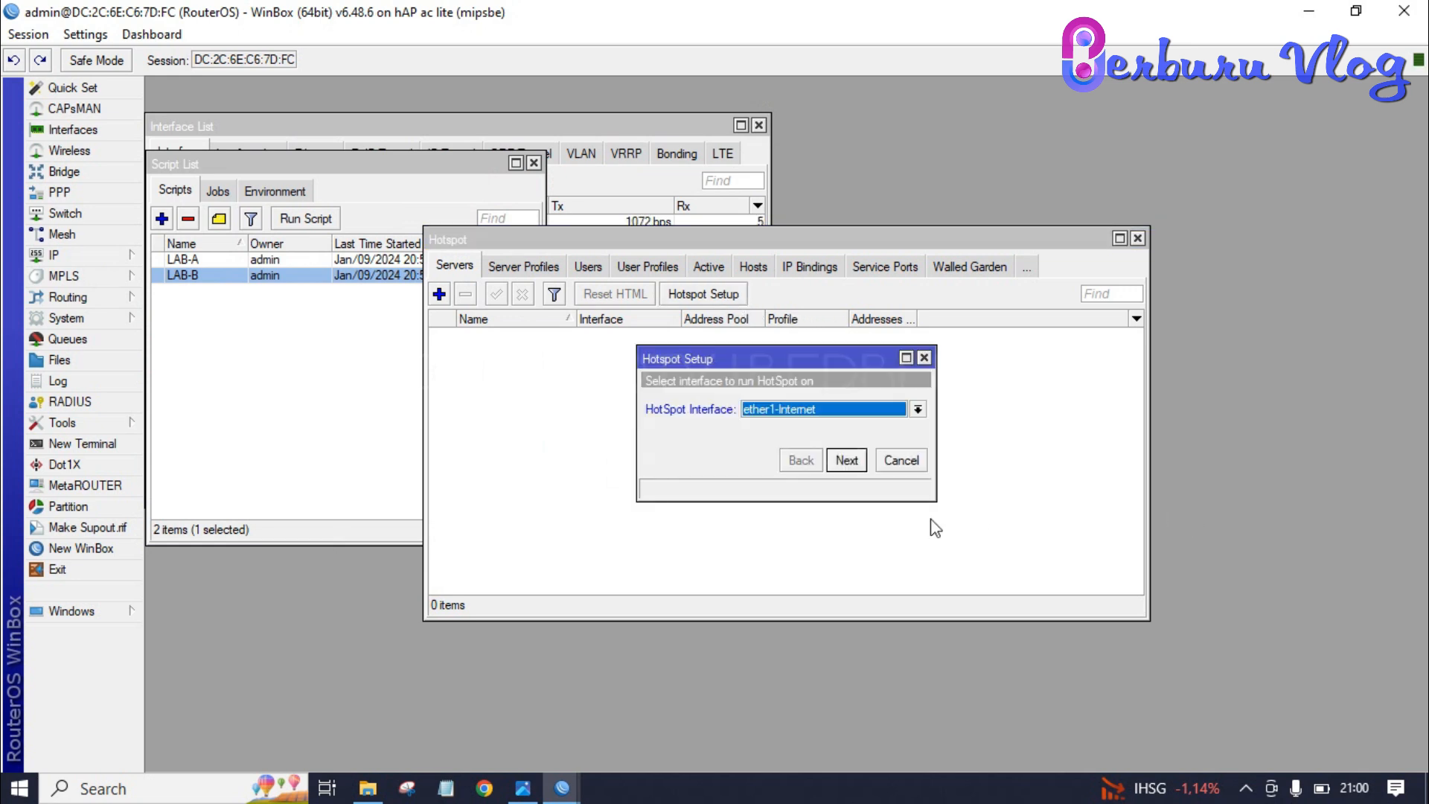
- Use wlan1 as the hotspot interface, keep the local address, and end the pool at 192.168.40.100
click(915, 409)
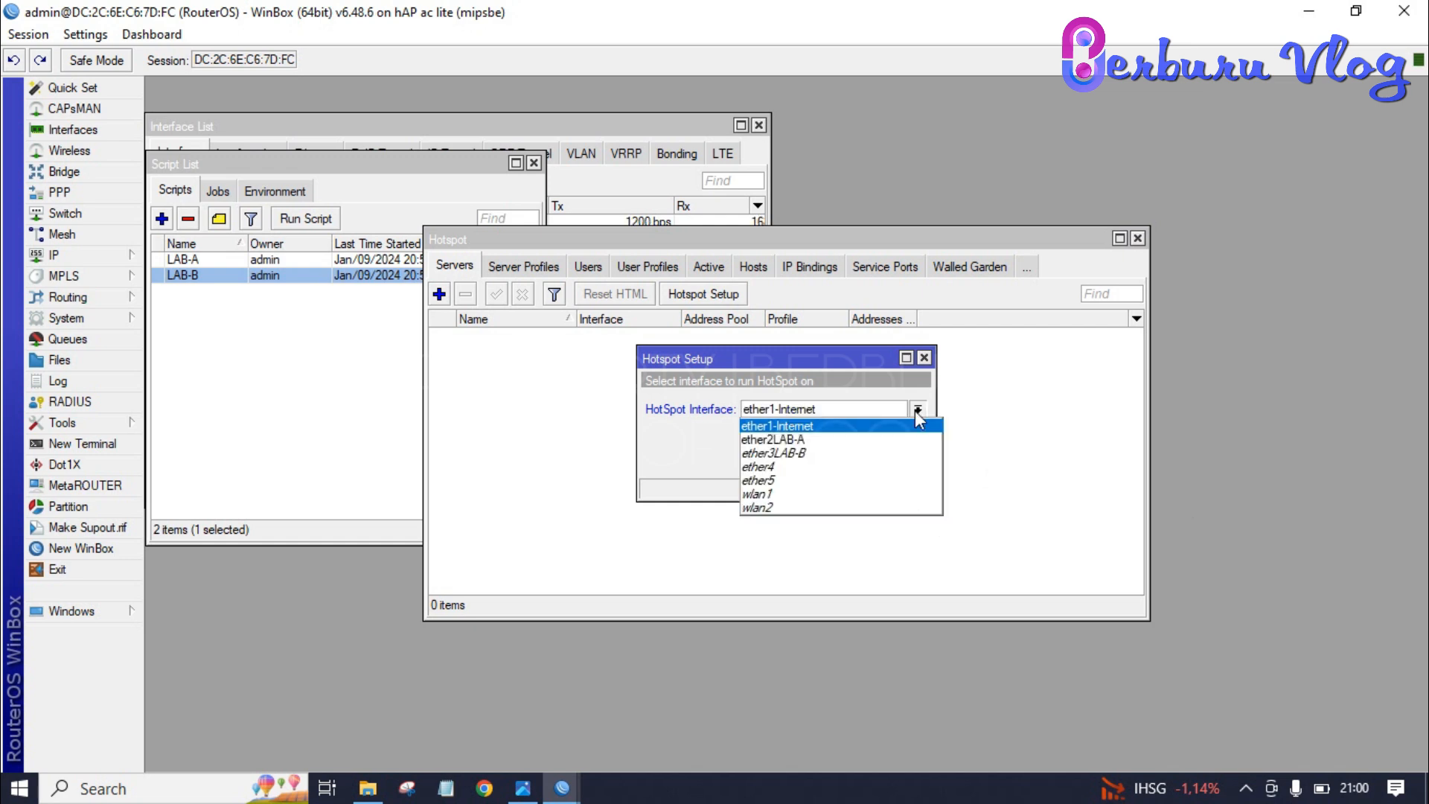
click(817, 497)
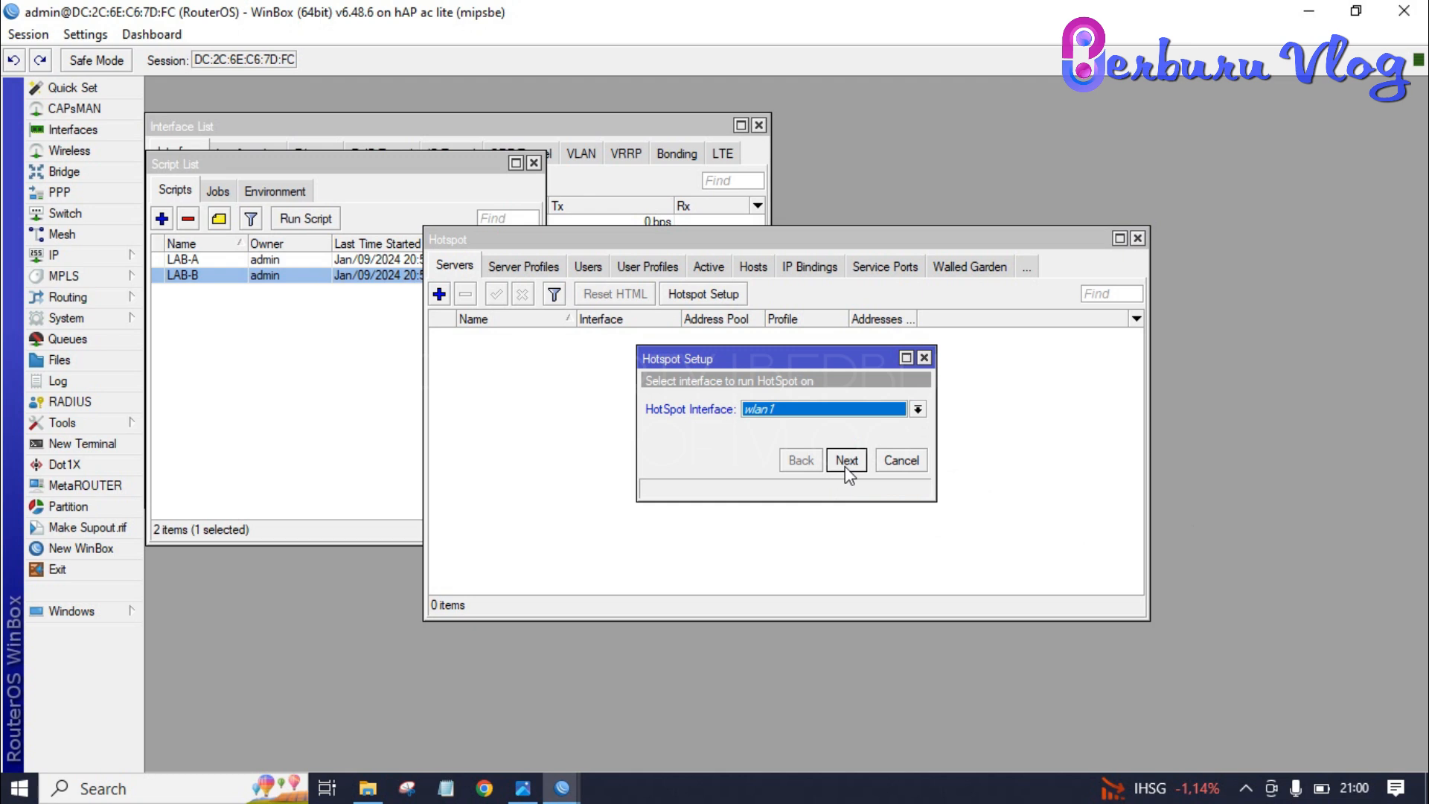
click(846, 461)
click(847, 460)
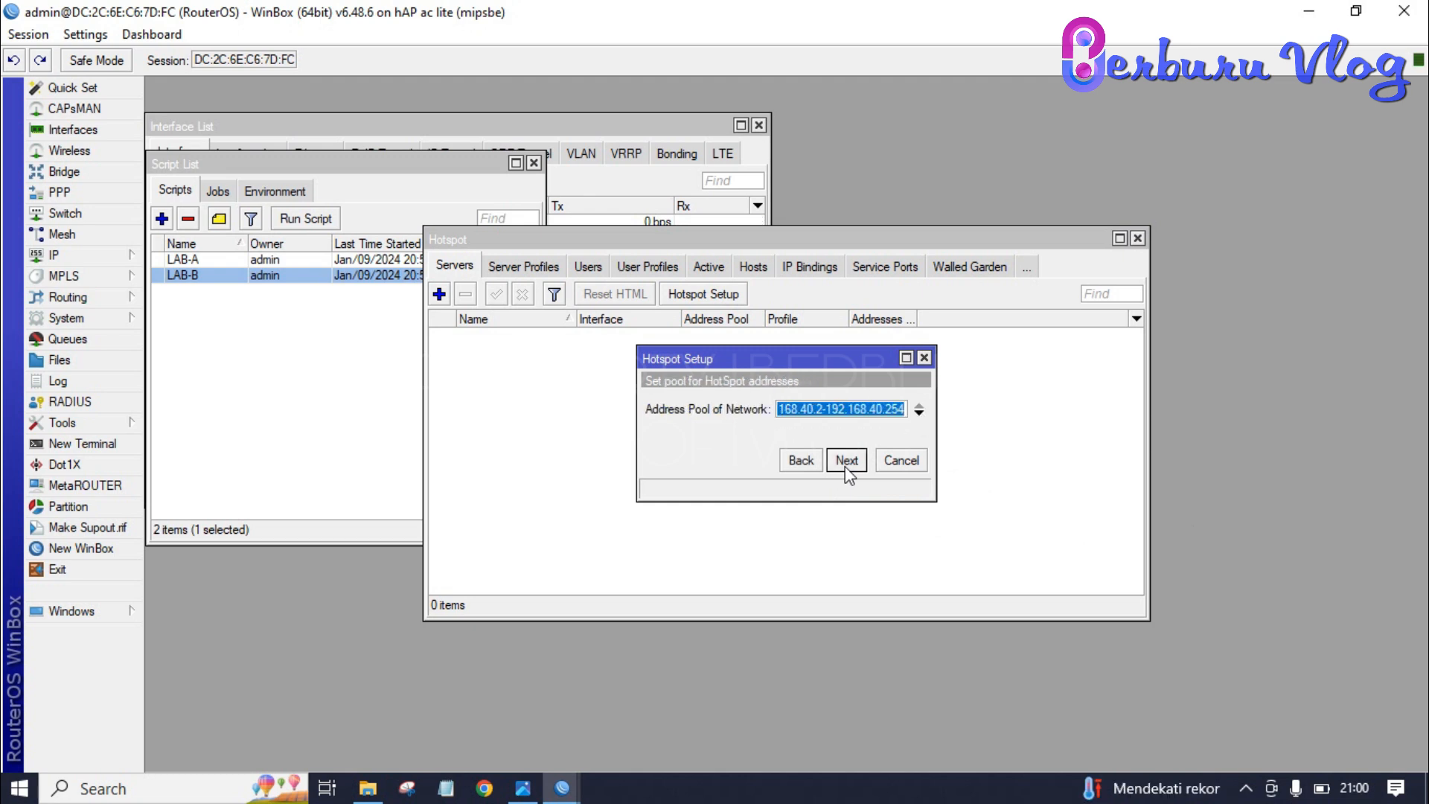
click(846, 469)
key(BackSpace)
key(BackSpace)
key(BackSpace)
text(100)
click(846, 461)
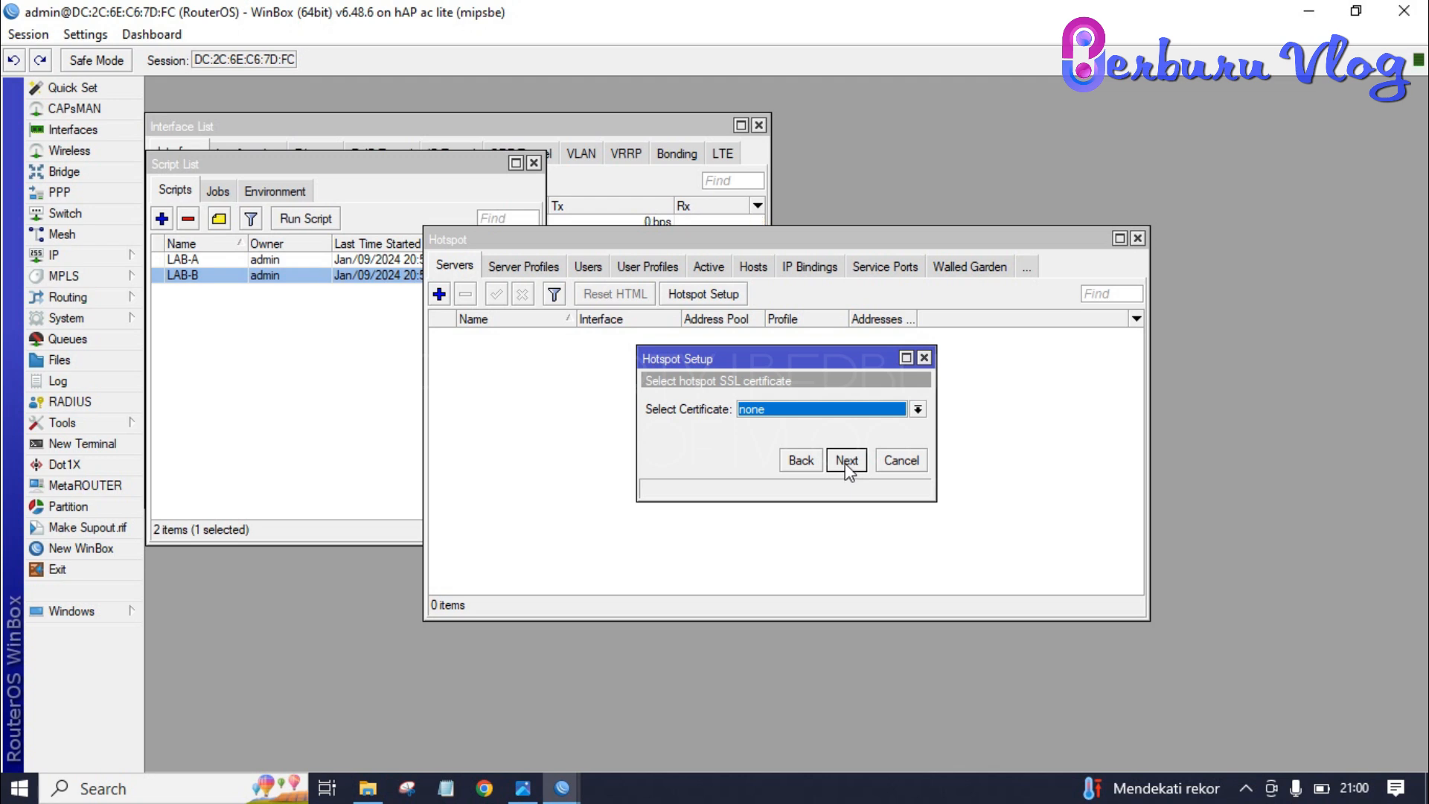
click(846, 460)
click(845, 460)
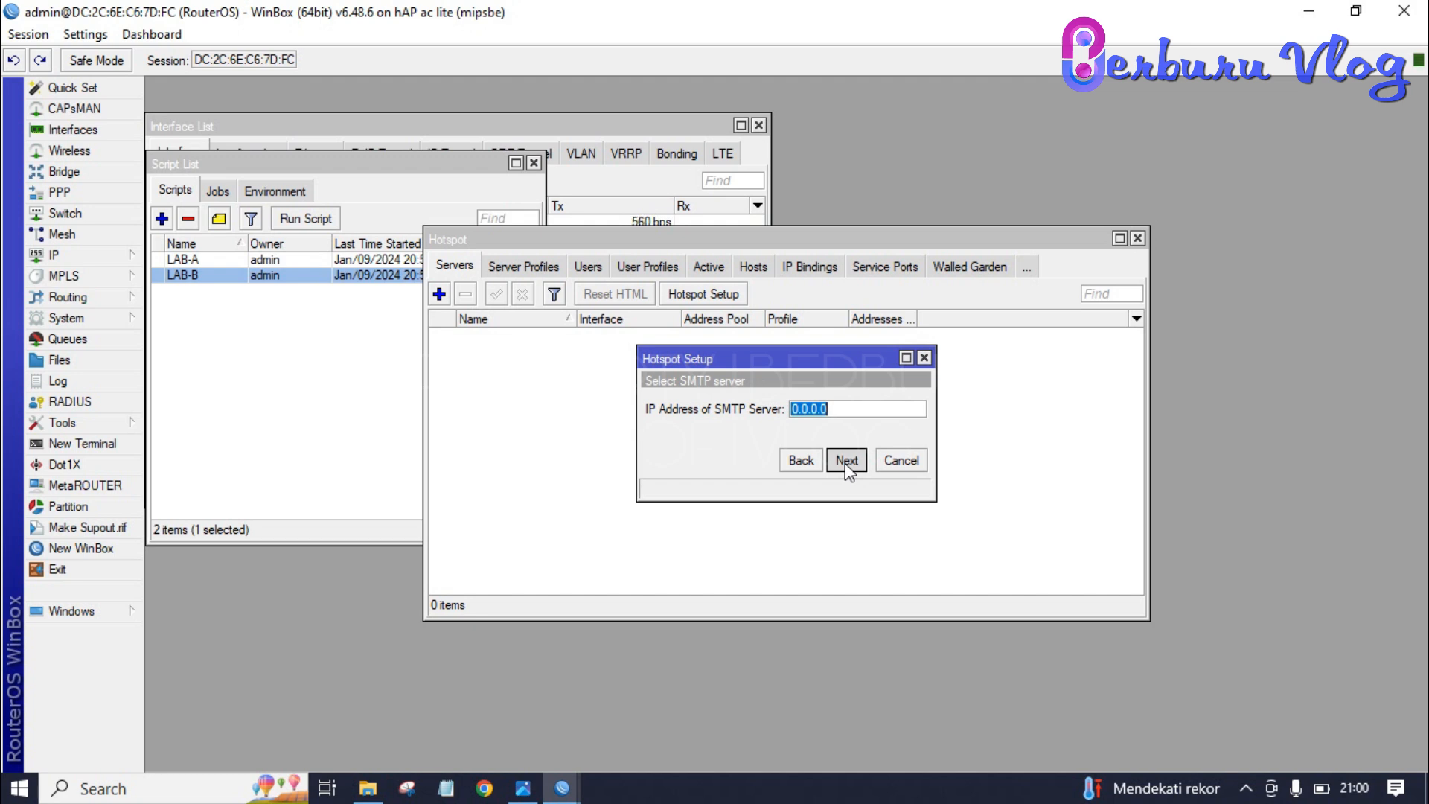
click(845, 460)
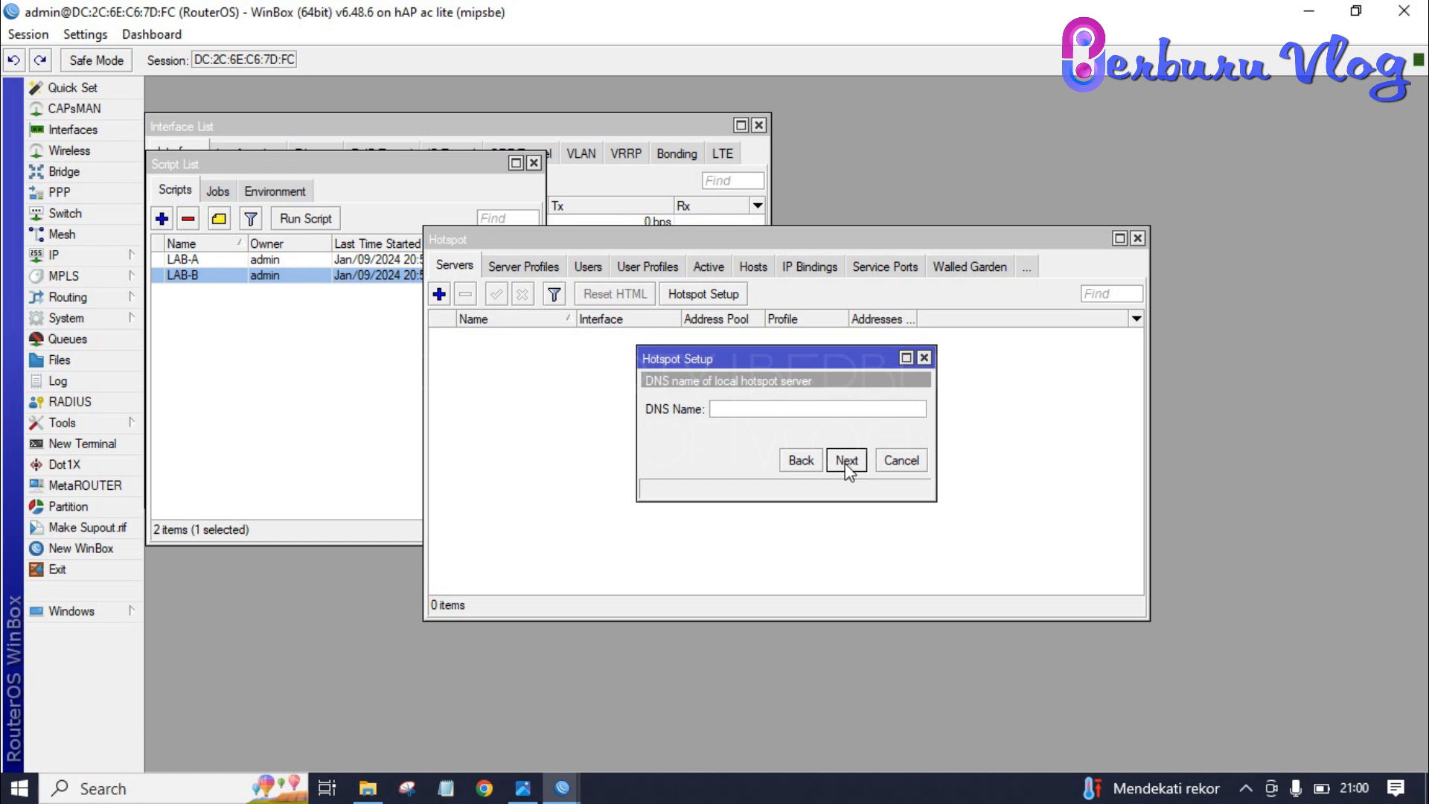
text(www.smkna.sch)
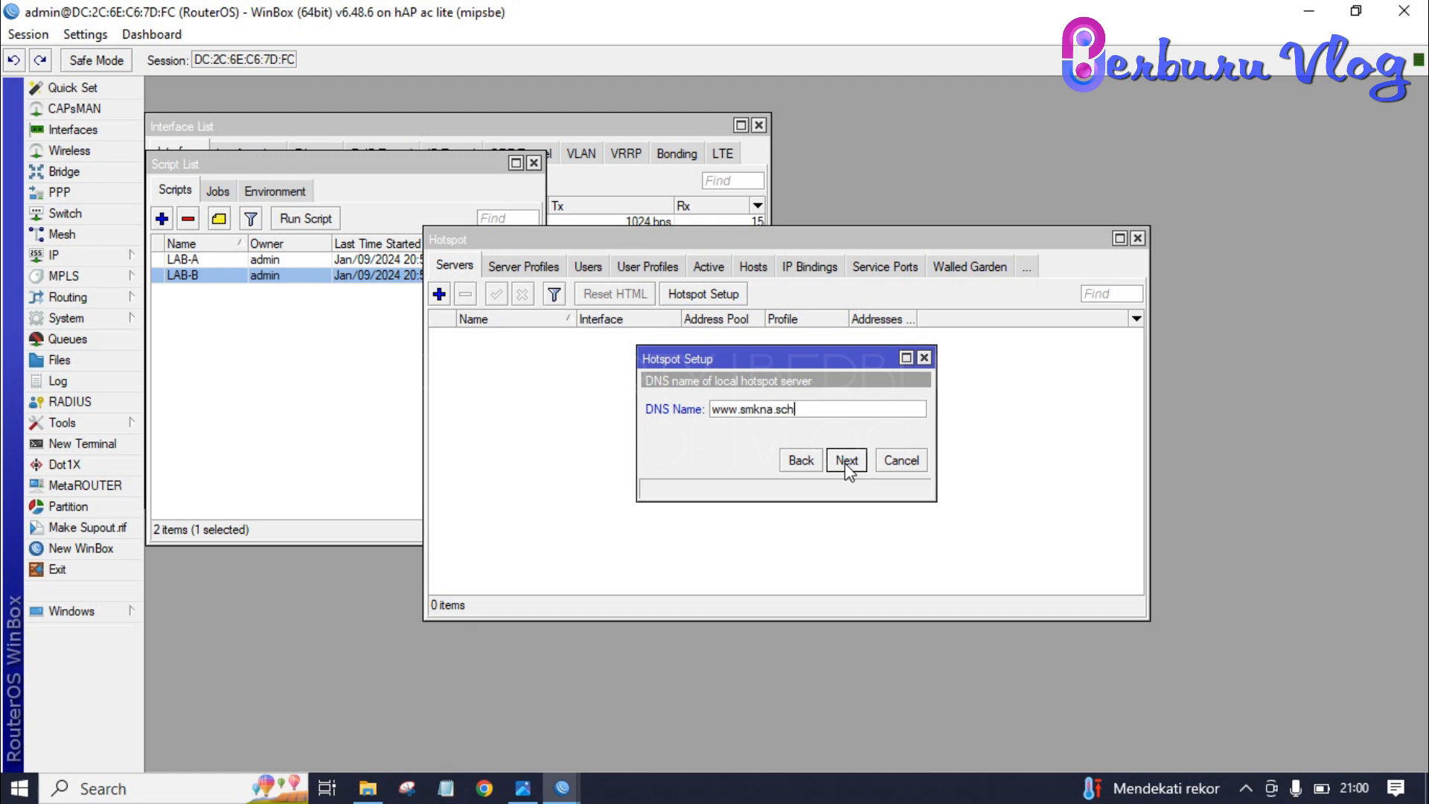
text(.id)
click(846, 462)
key(Tab)
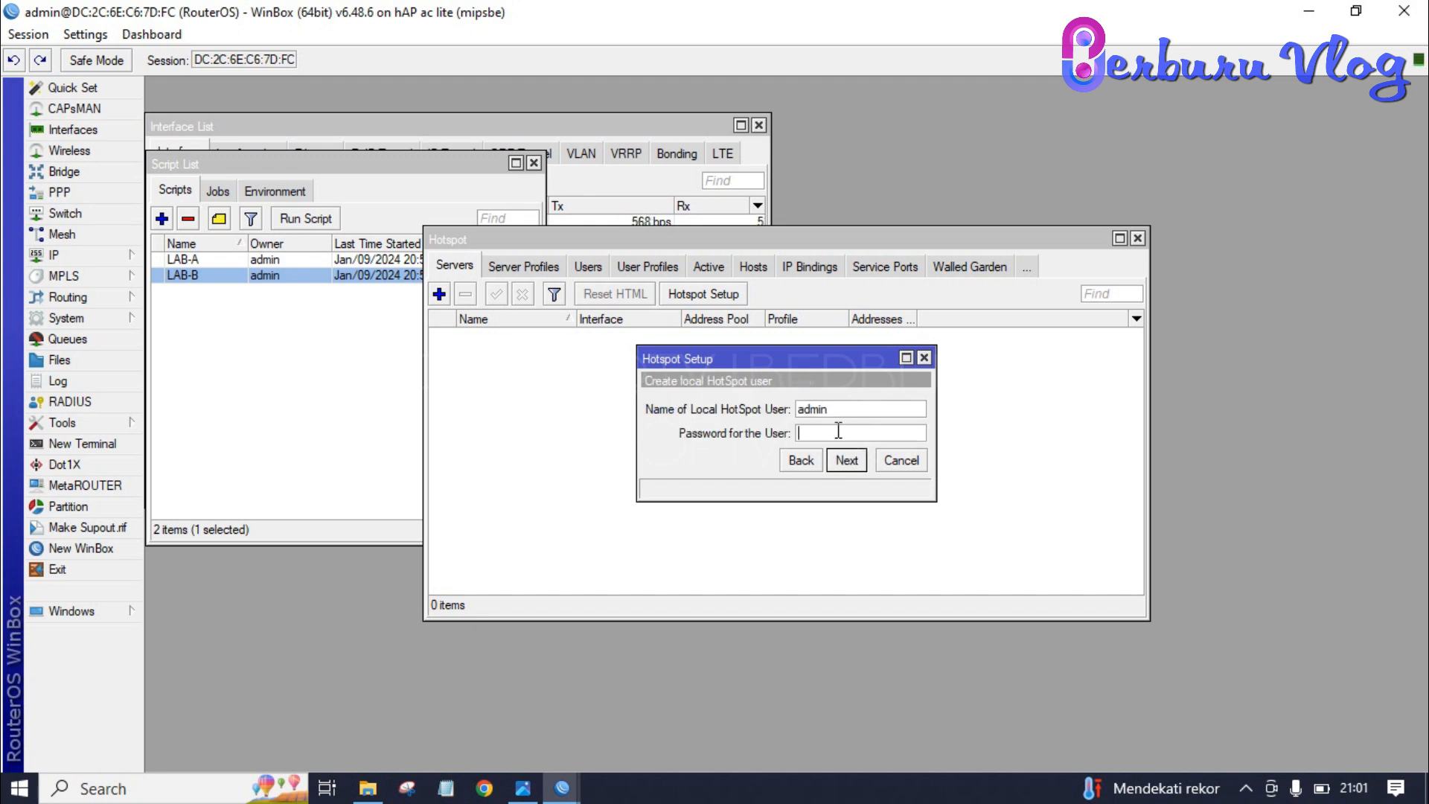
click(847, 461)
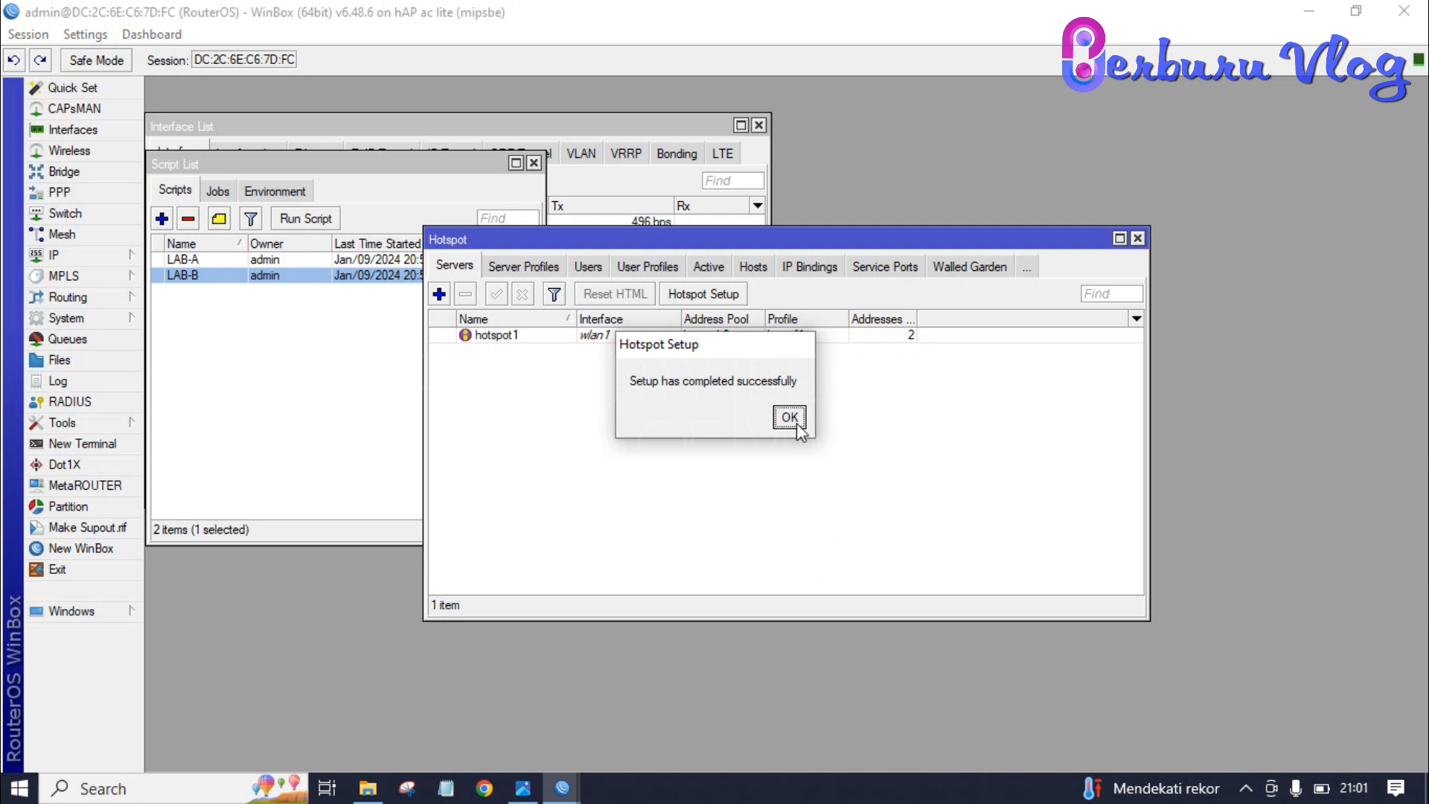
click(789, 417)
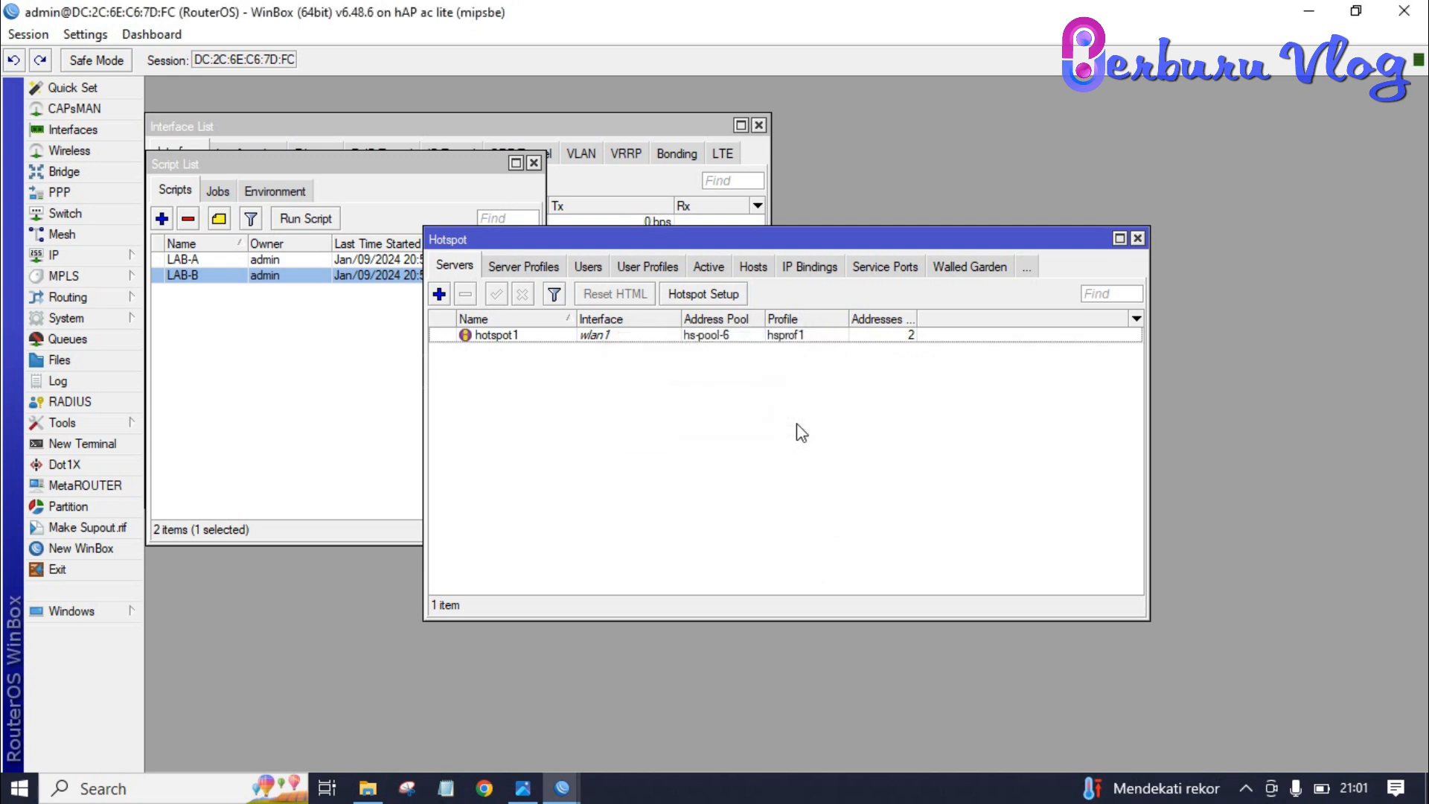
- Reopen the Hotspot settings on the User Profiles list
click(1143, 237)
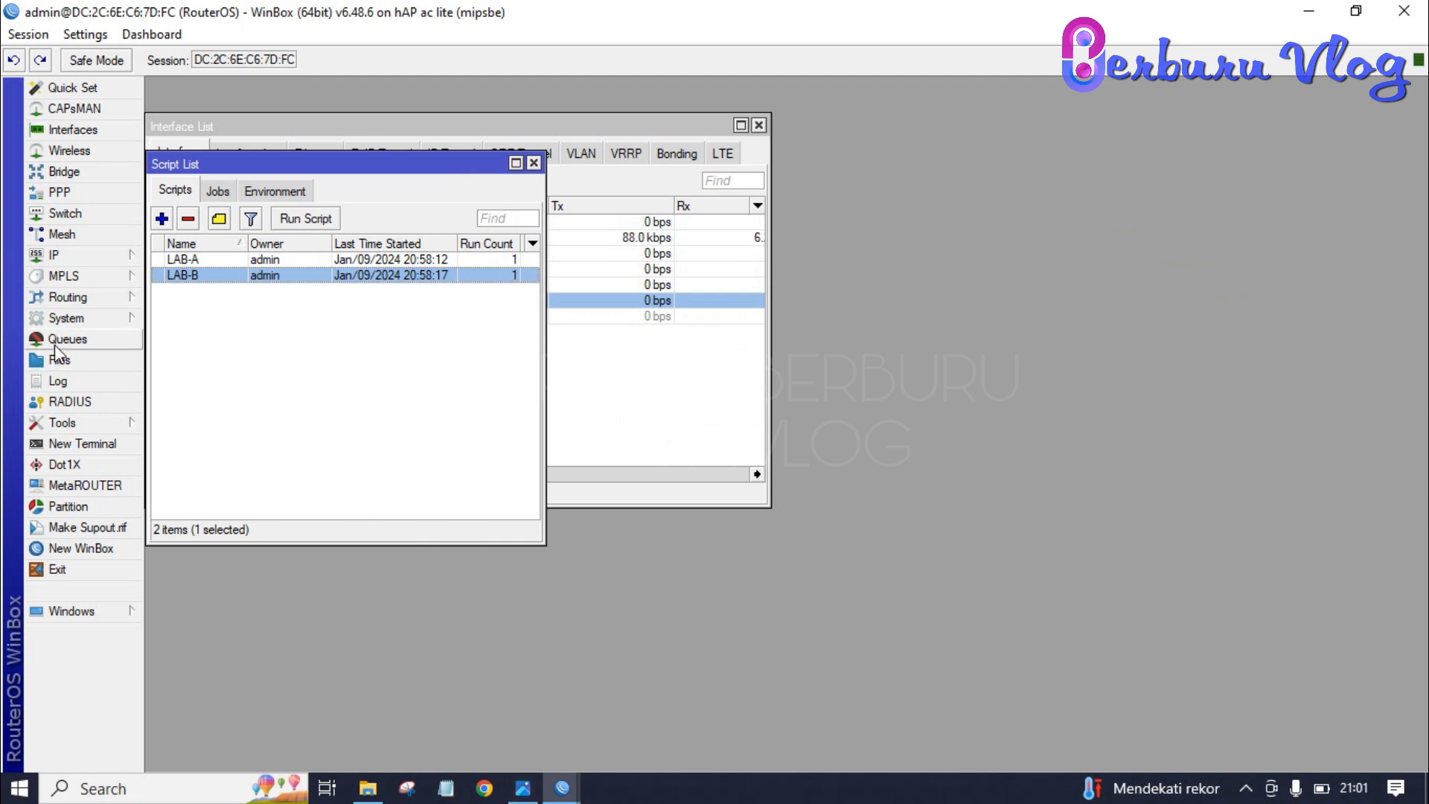
click(60, 254)
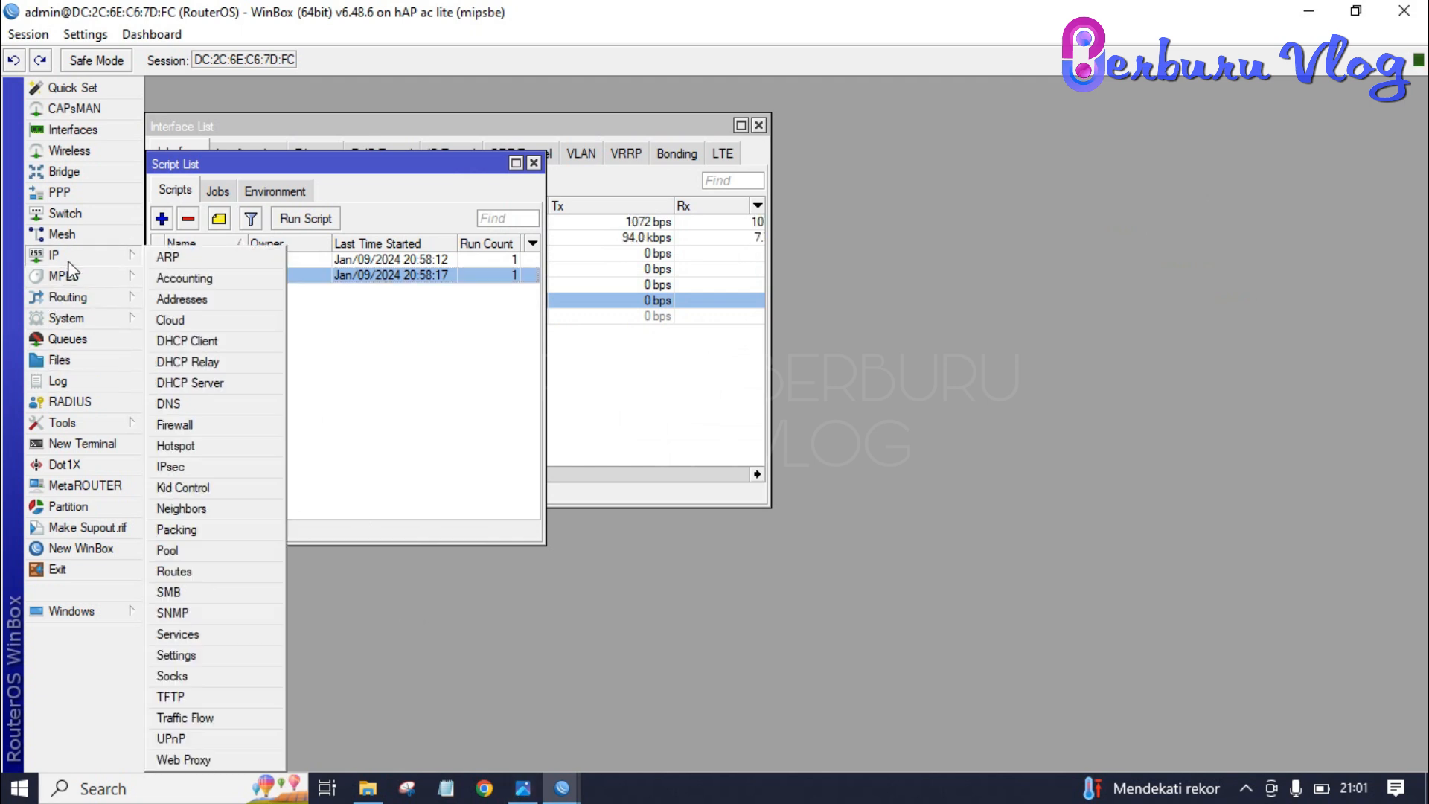
click(203, 440)
click(509, 265)
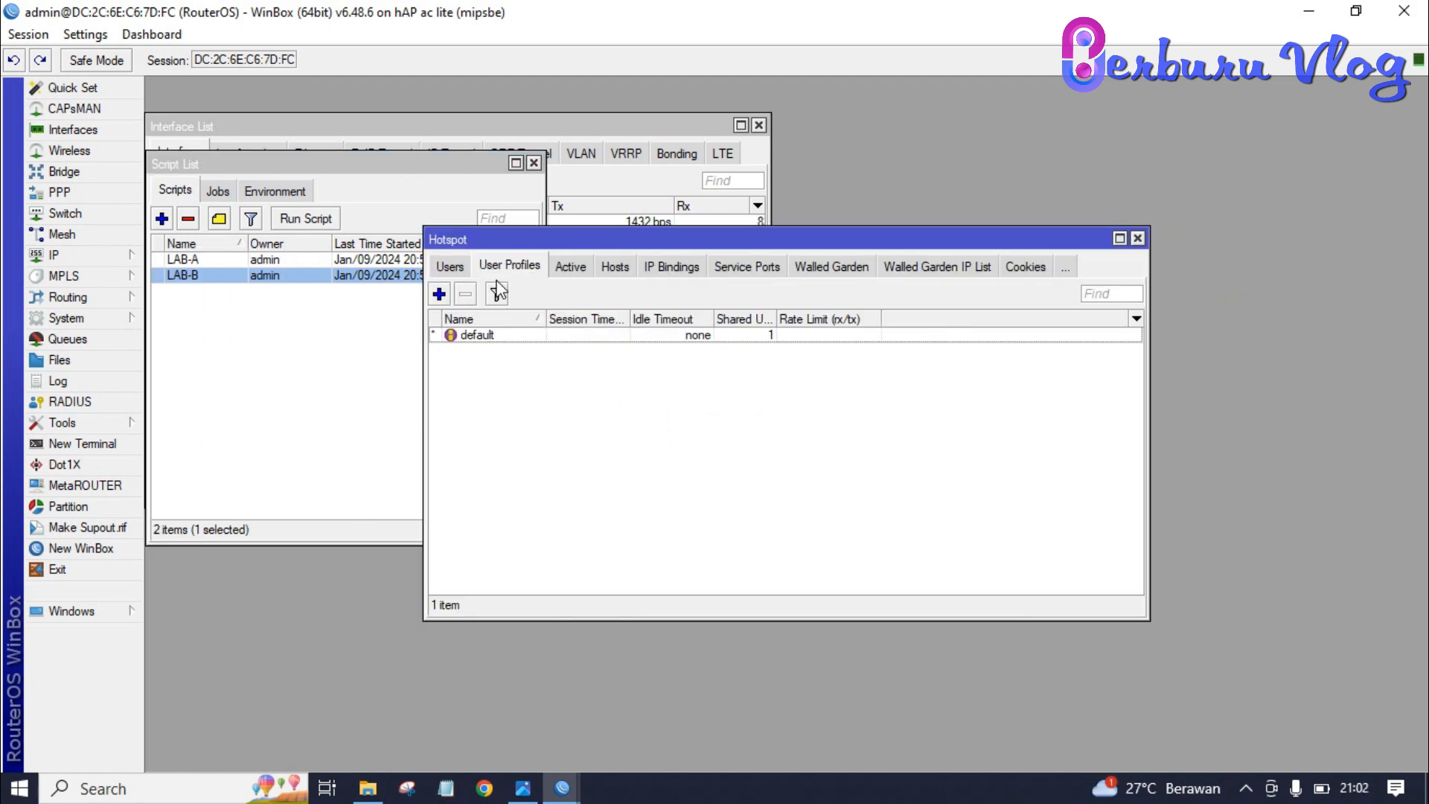
- Add hotspot user profile Limit-Guru with a 512k/1M rate limit
click(439, 294)
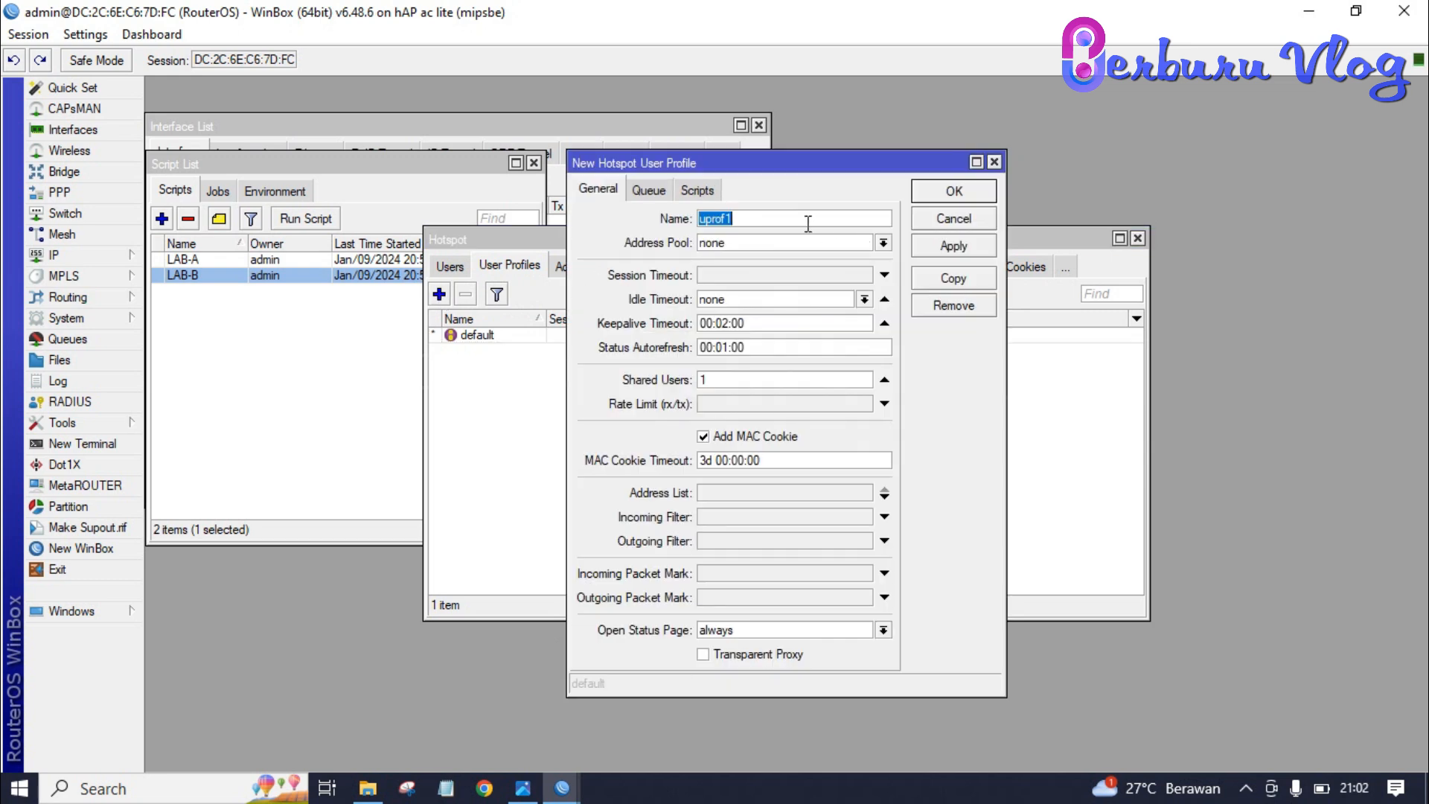
text(Limit-Guru)
click(804, 404)
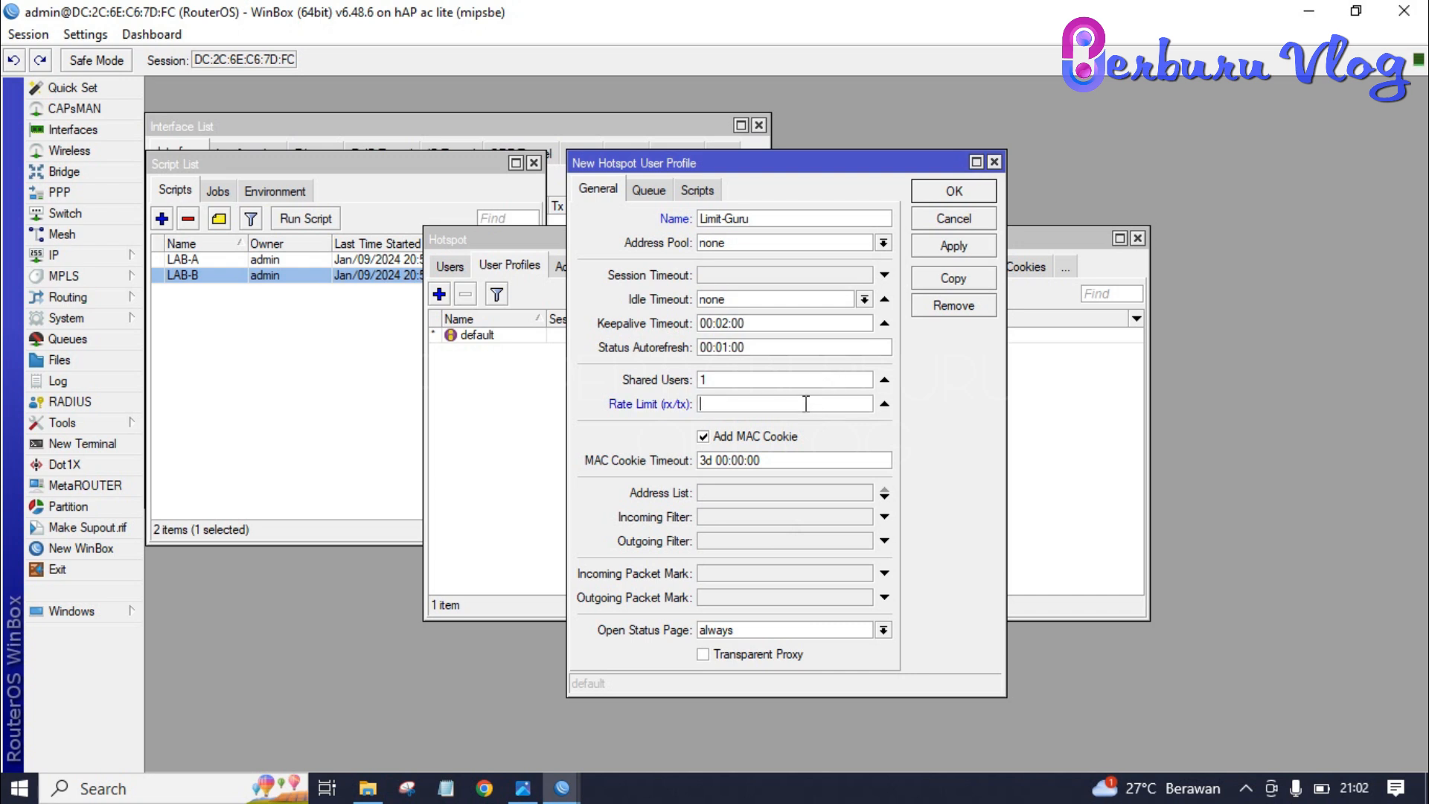
text(512k/1M)
click(941, 250)
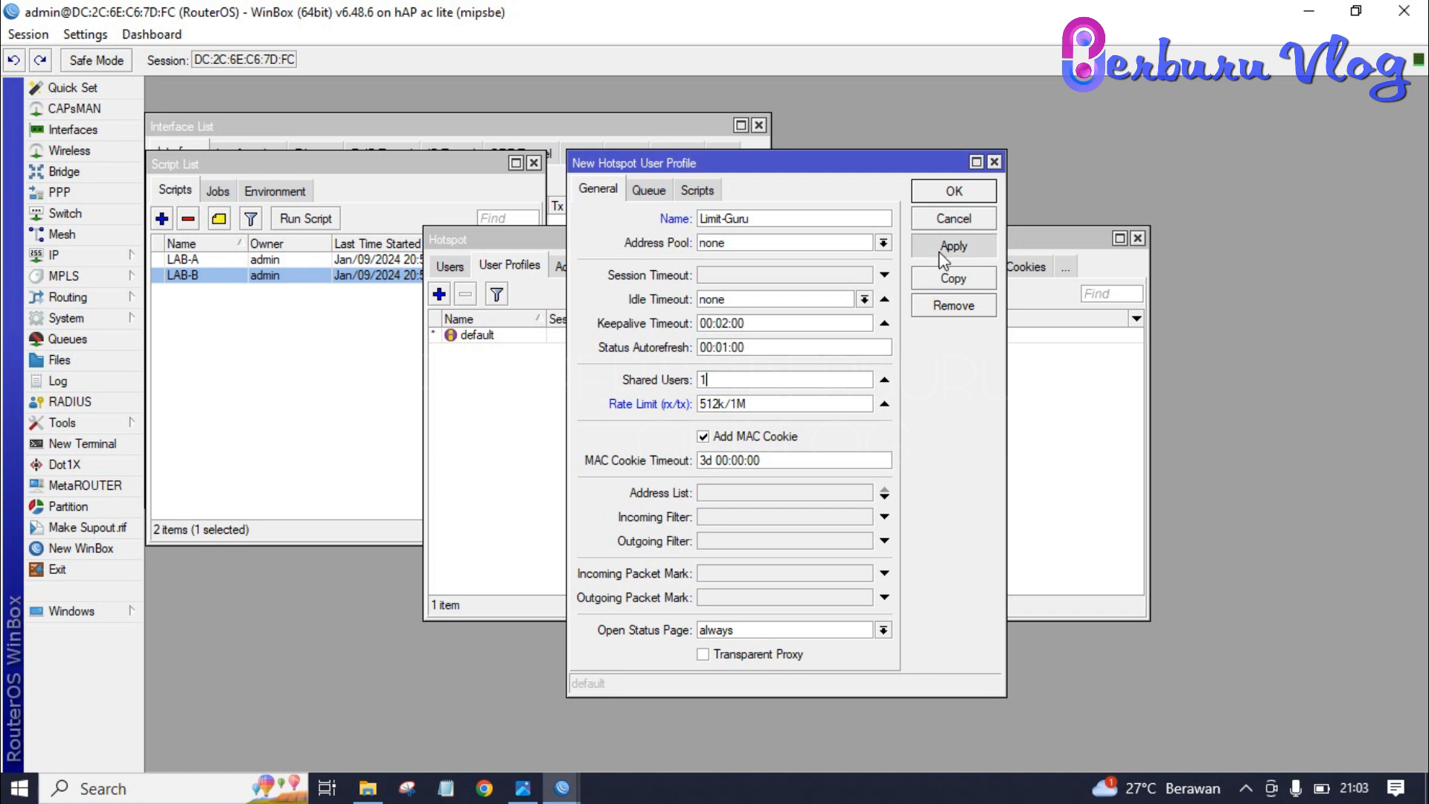
click(952, 191)
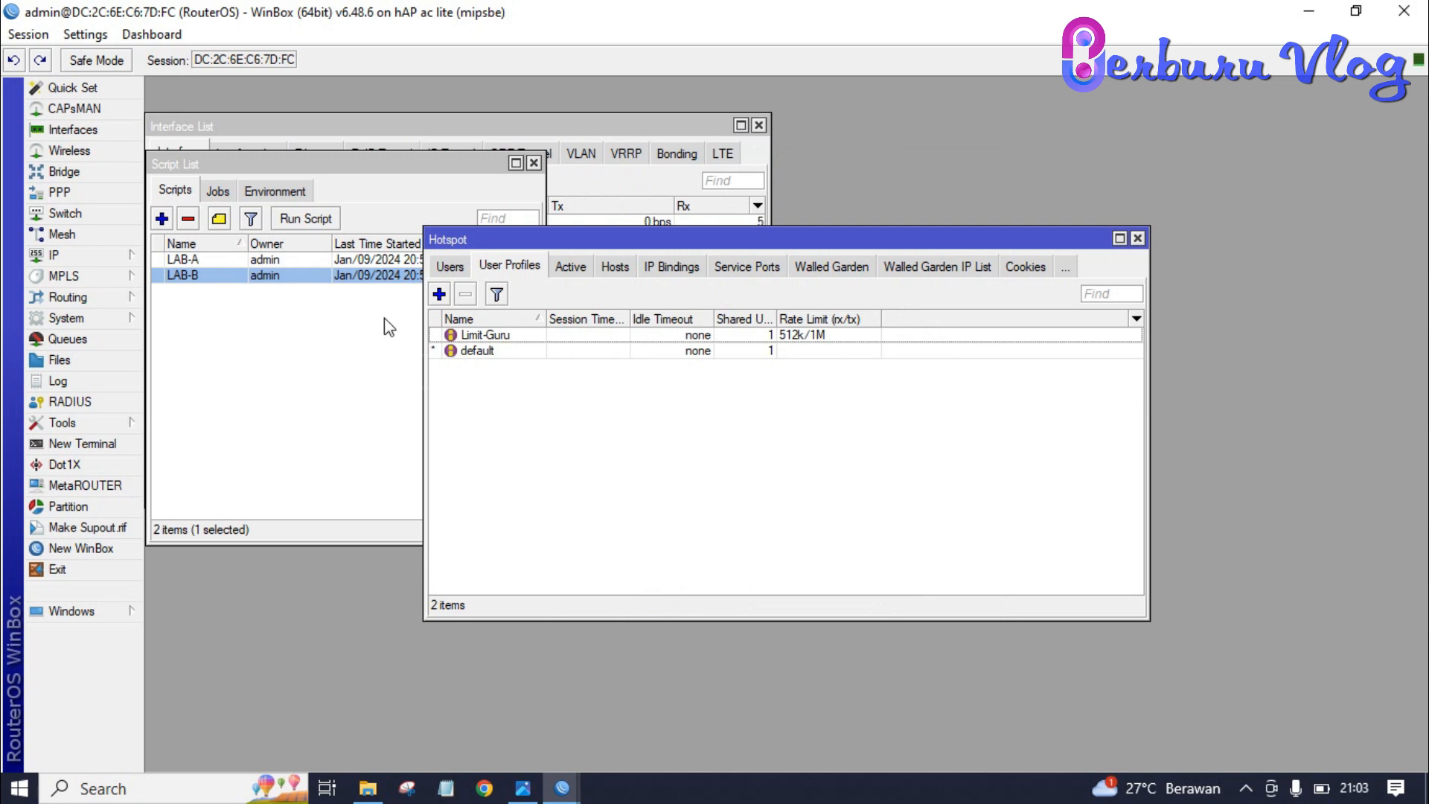
- Add profile Limit-Siswa with 25 shared users and a 512k/512k rate limit, then close Hotspot
click(439, 295)
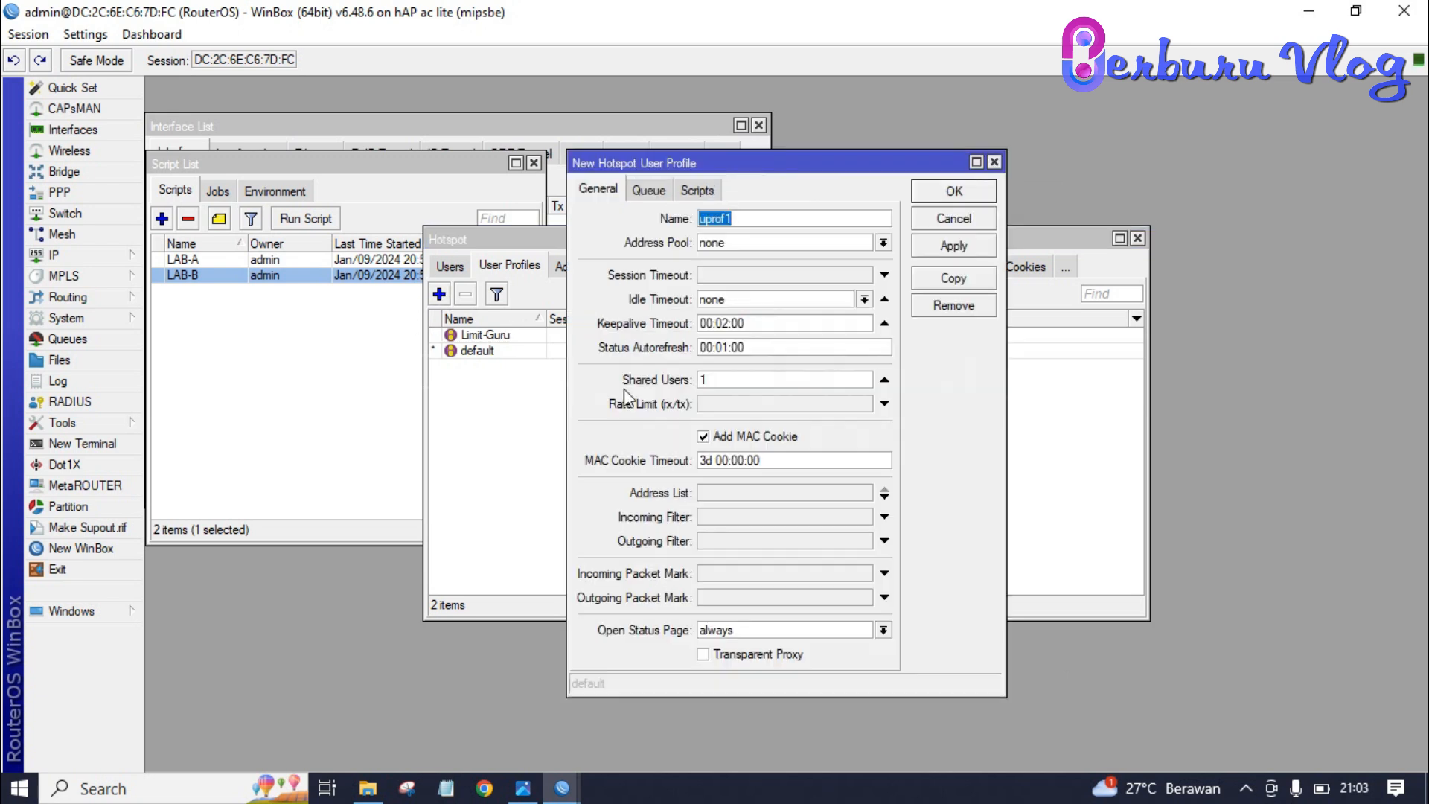
text(Limit-Siswa)
key(BackSpace)
key(BackSpace)
key(BackSpace)
key(BackSpace)
text(iswa)
click(733, 381)
key(BackSpace)
text(25)
click(731, 405)
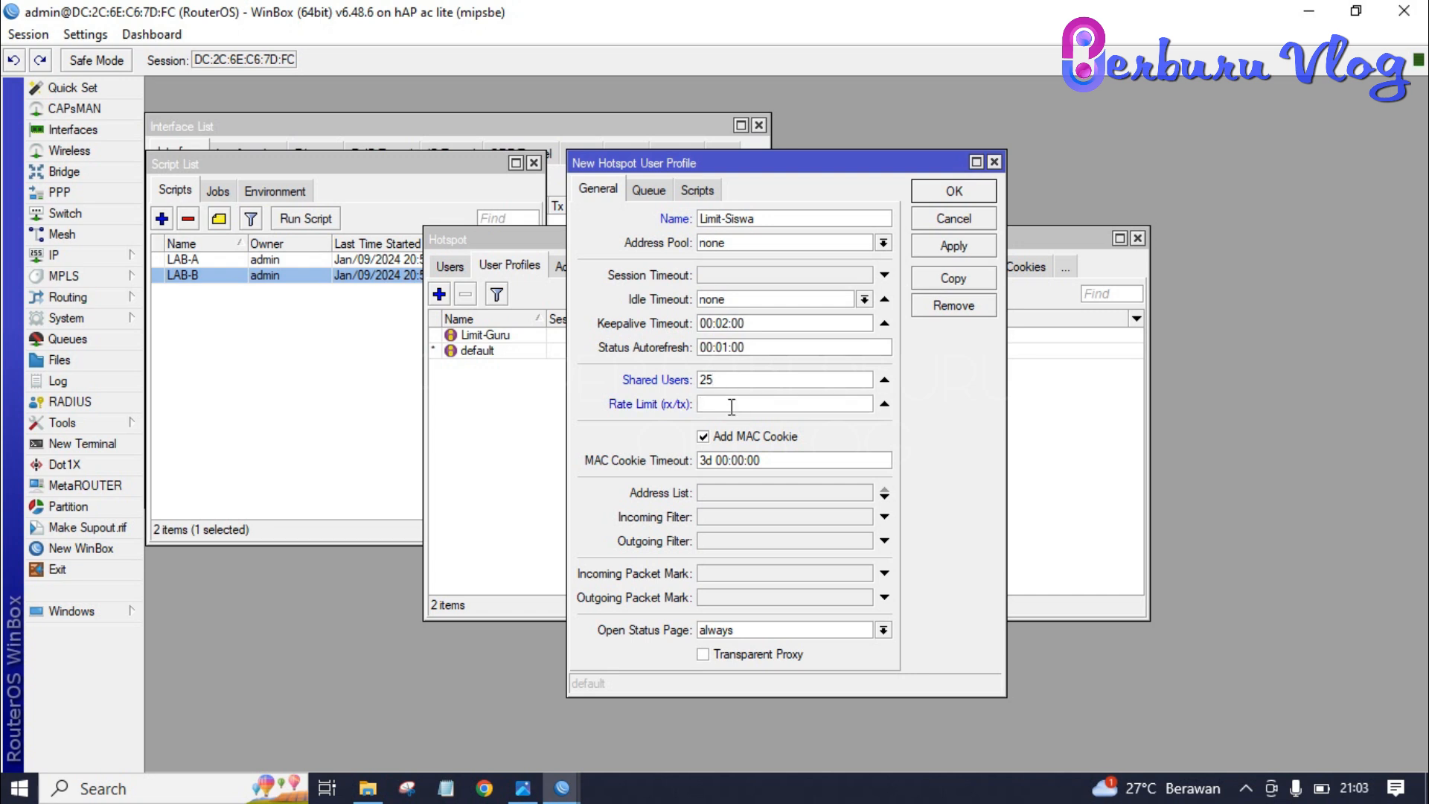
text(512k/512k)
click(966, 189)
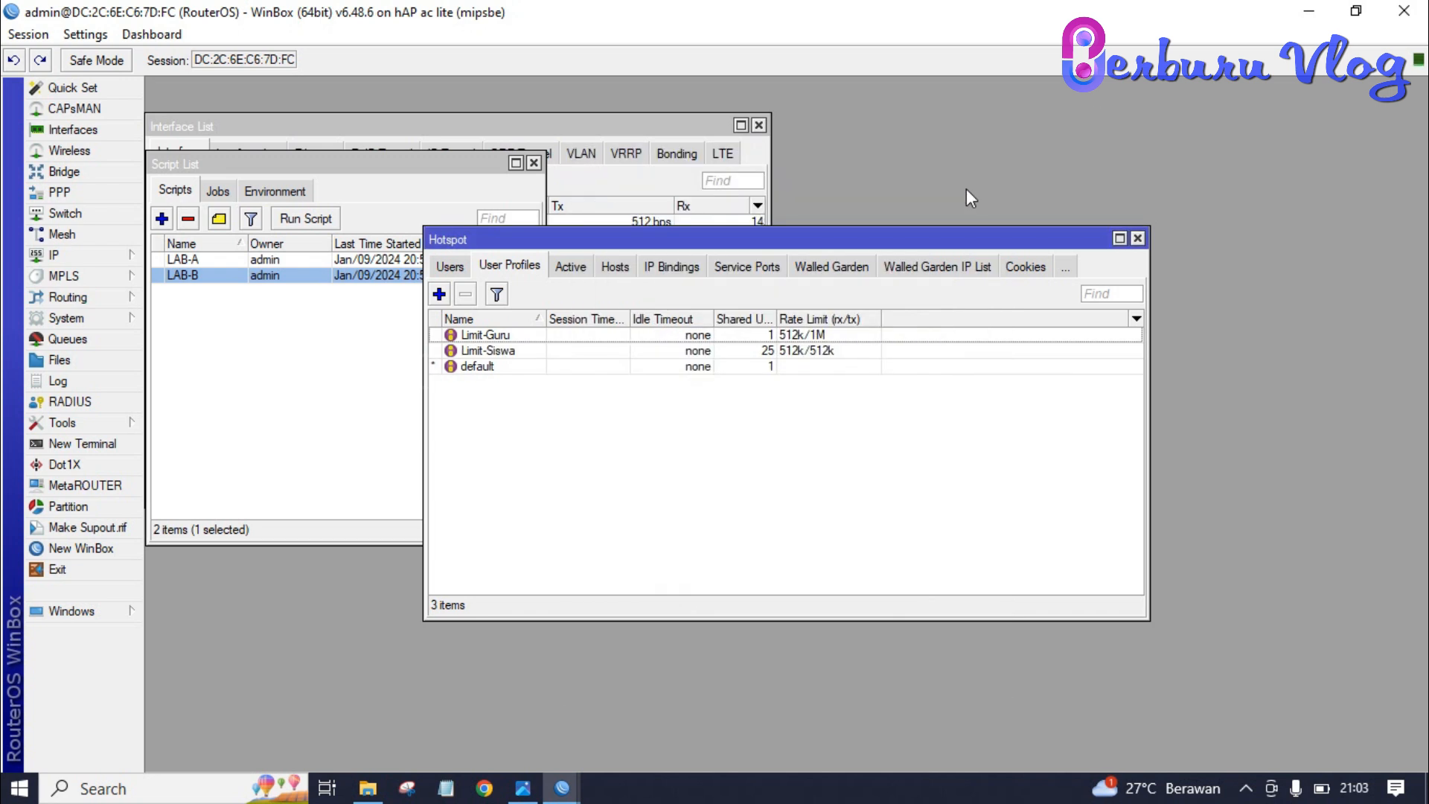
click(1137, 238)
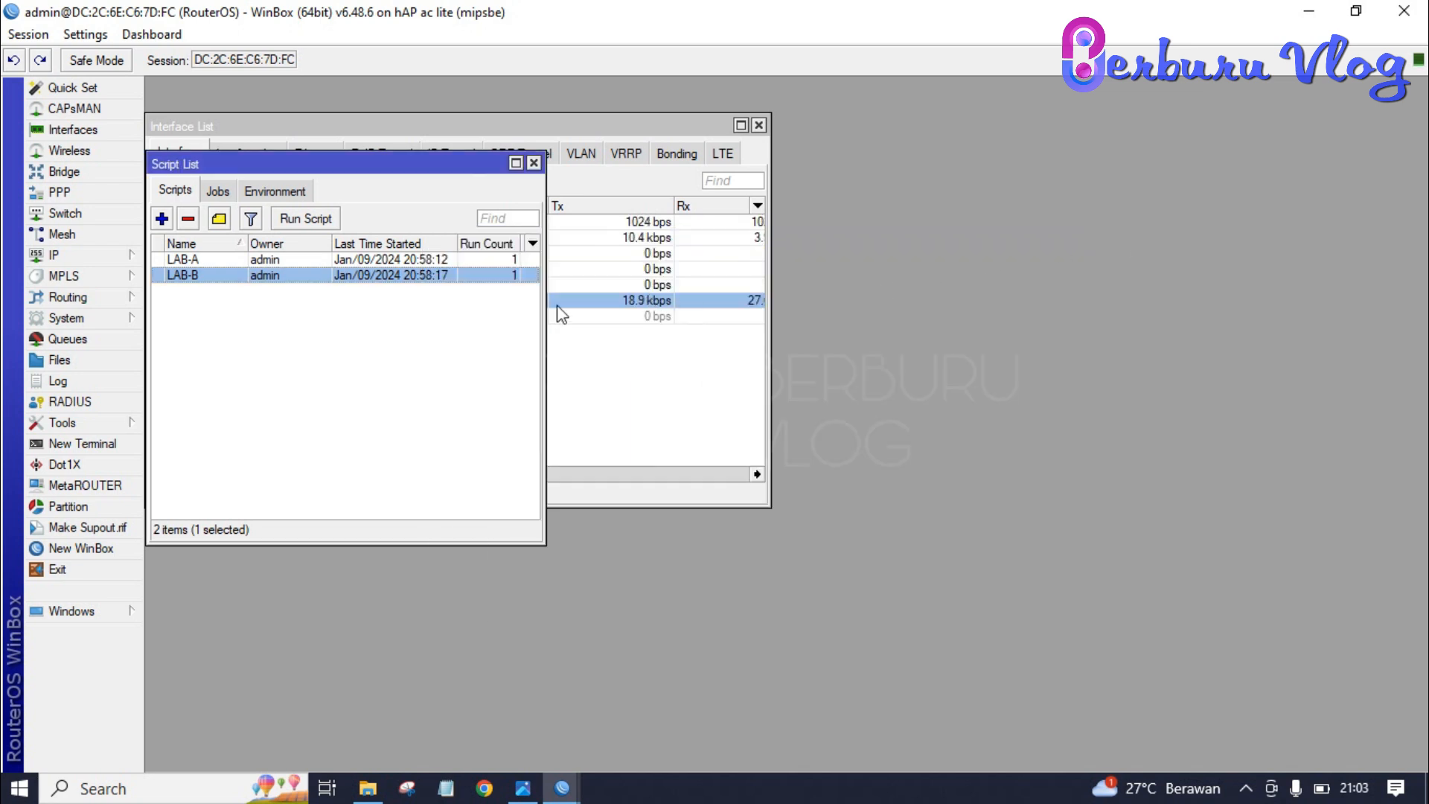
- Close the Script List and bring up the IP > Hotspot users list
click(533, 163)
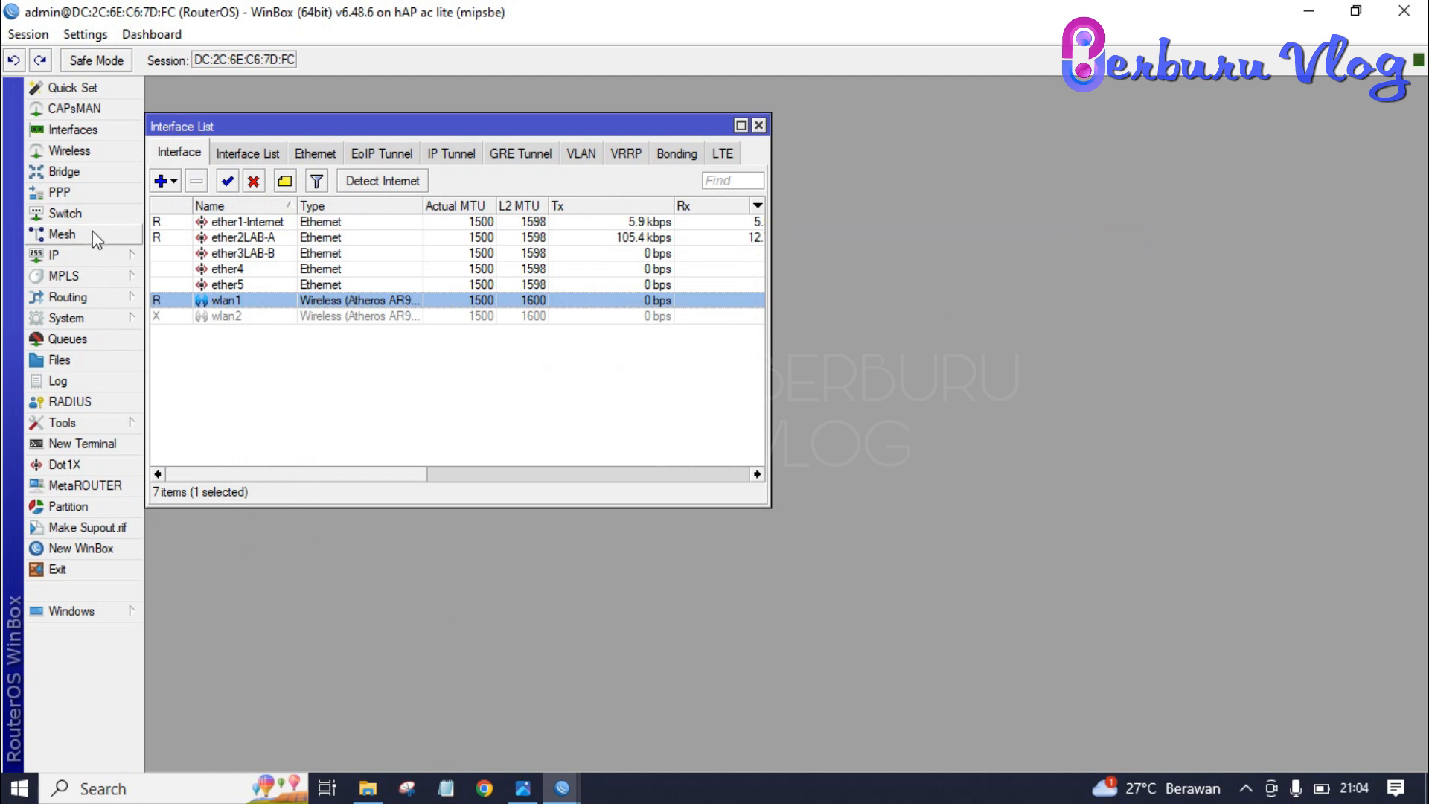
click(92, 252)
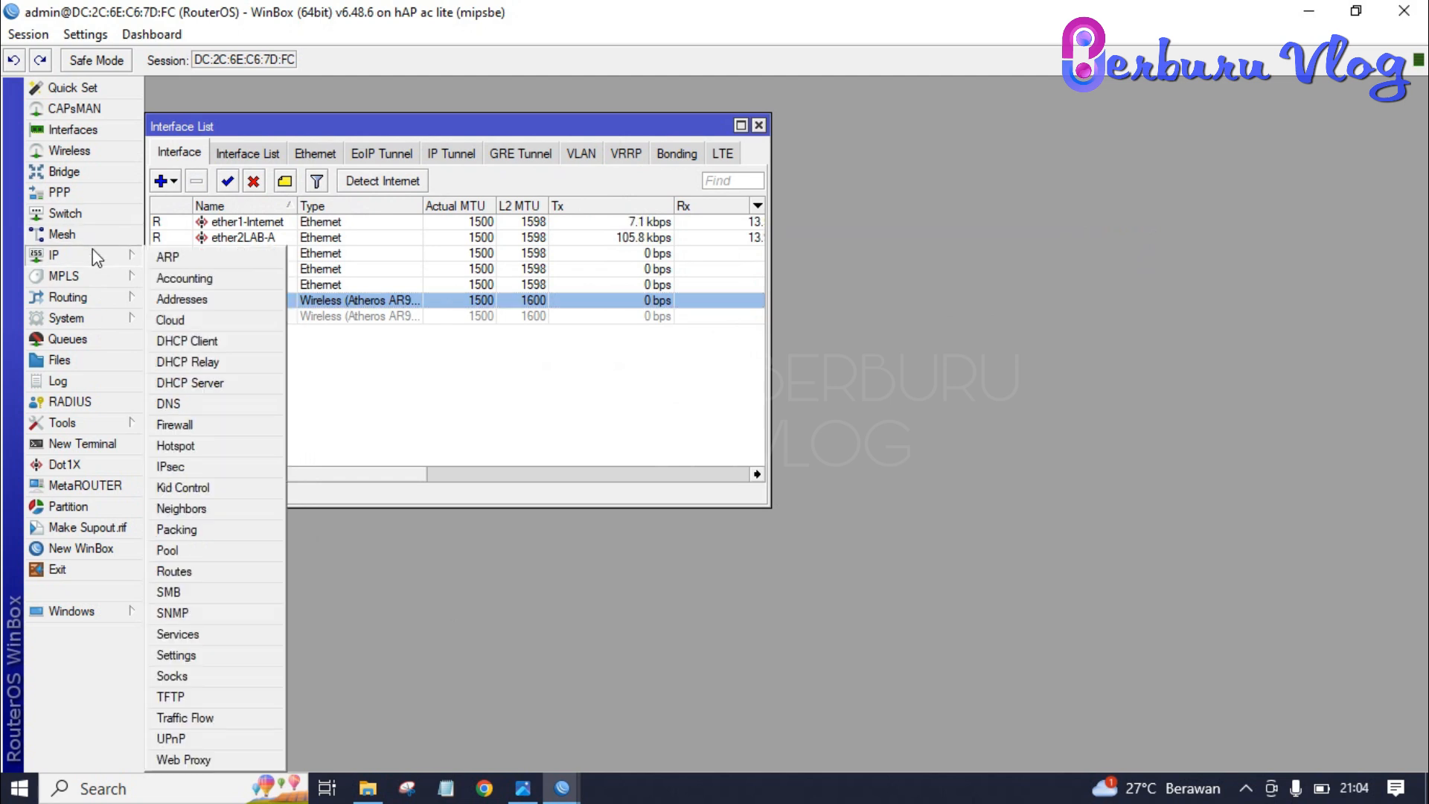
click(205, 447)
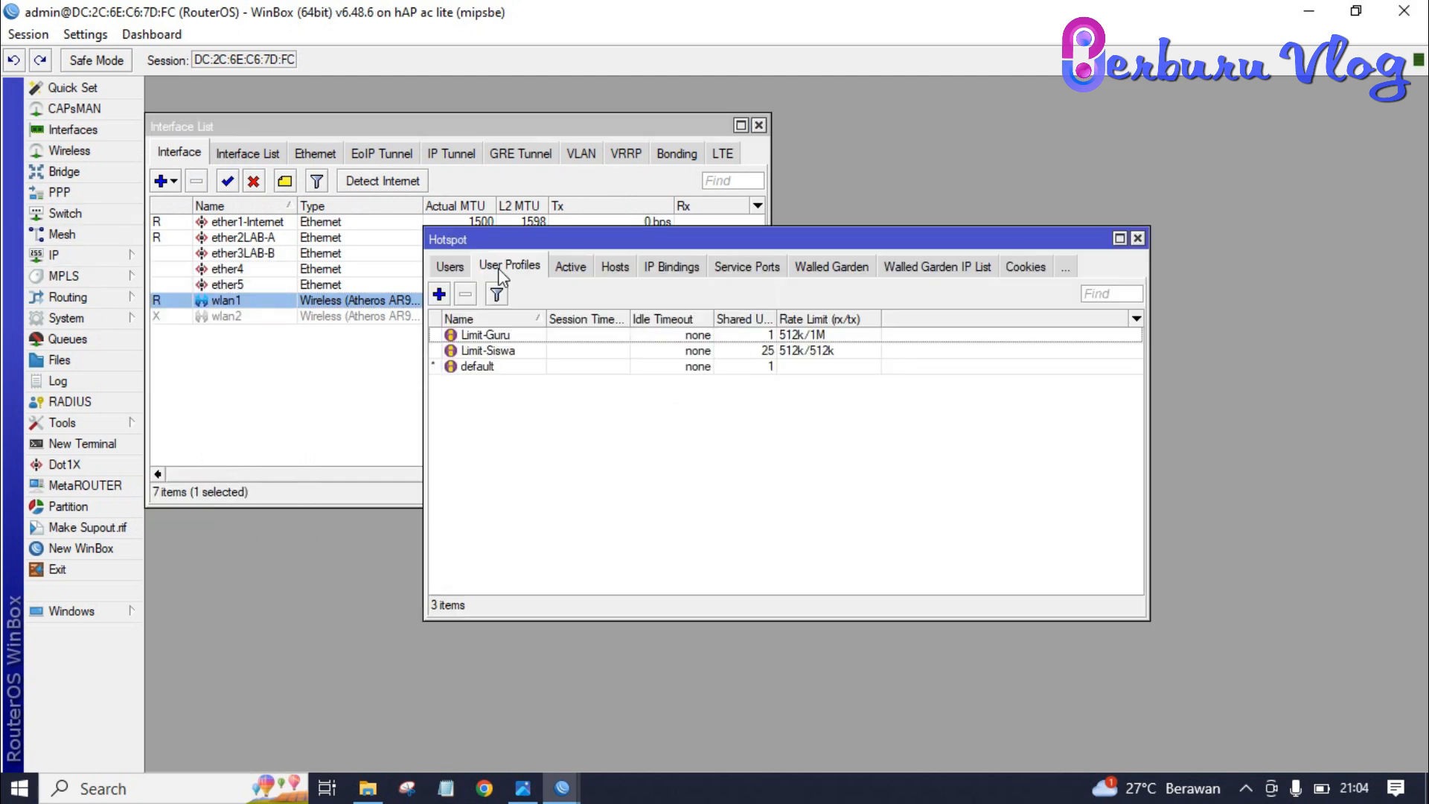
click(457, 264)
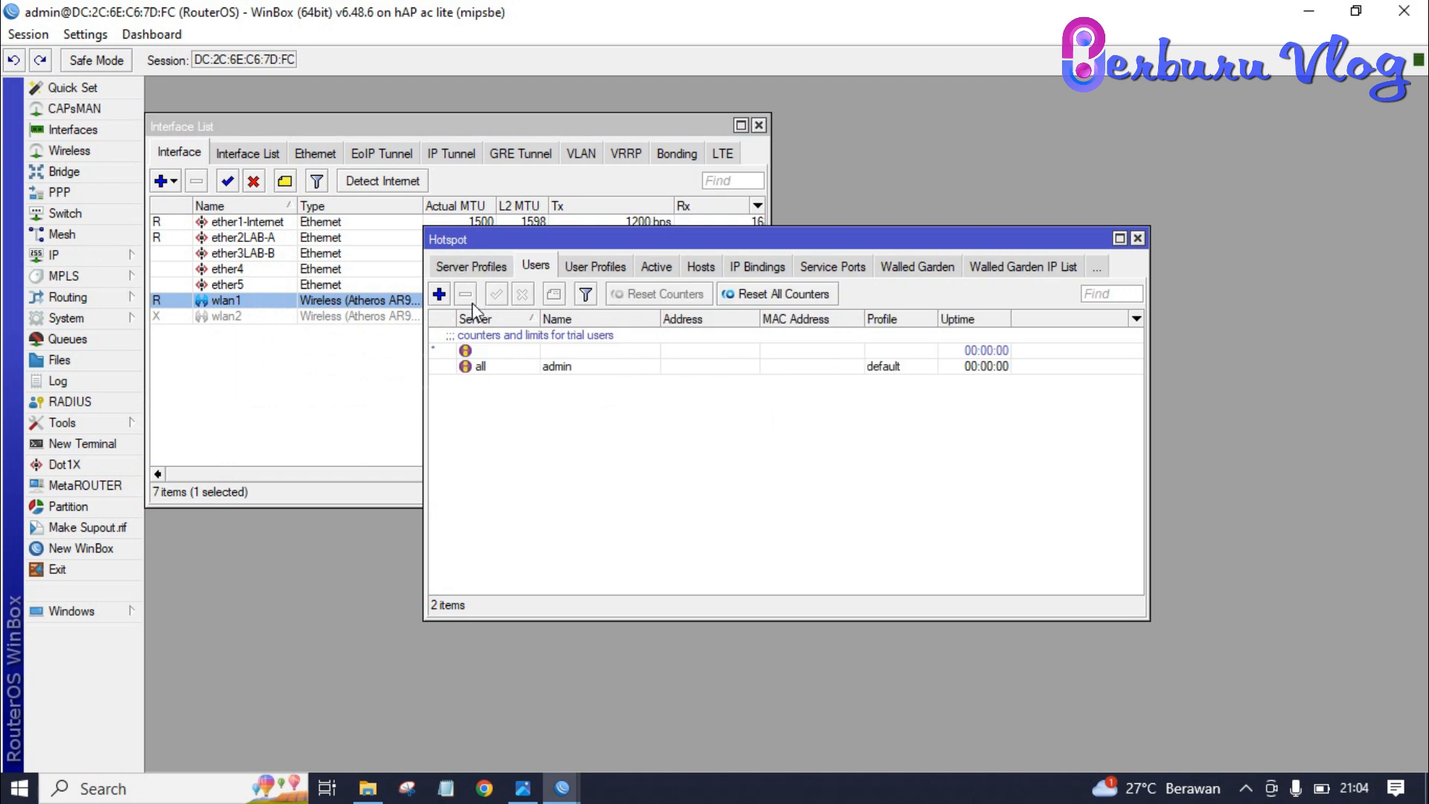
- Add a new hotspot user with the teacher's user name and the Limit-Guru profile
click(439, 294)
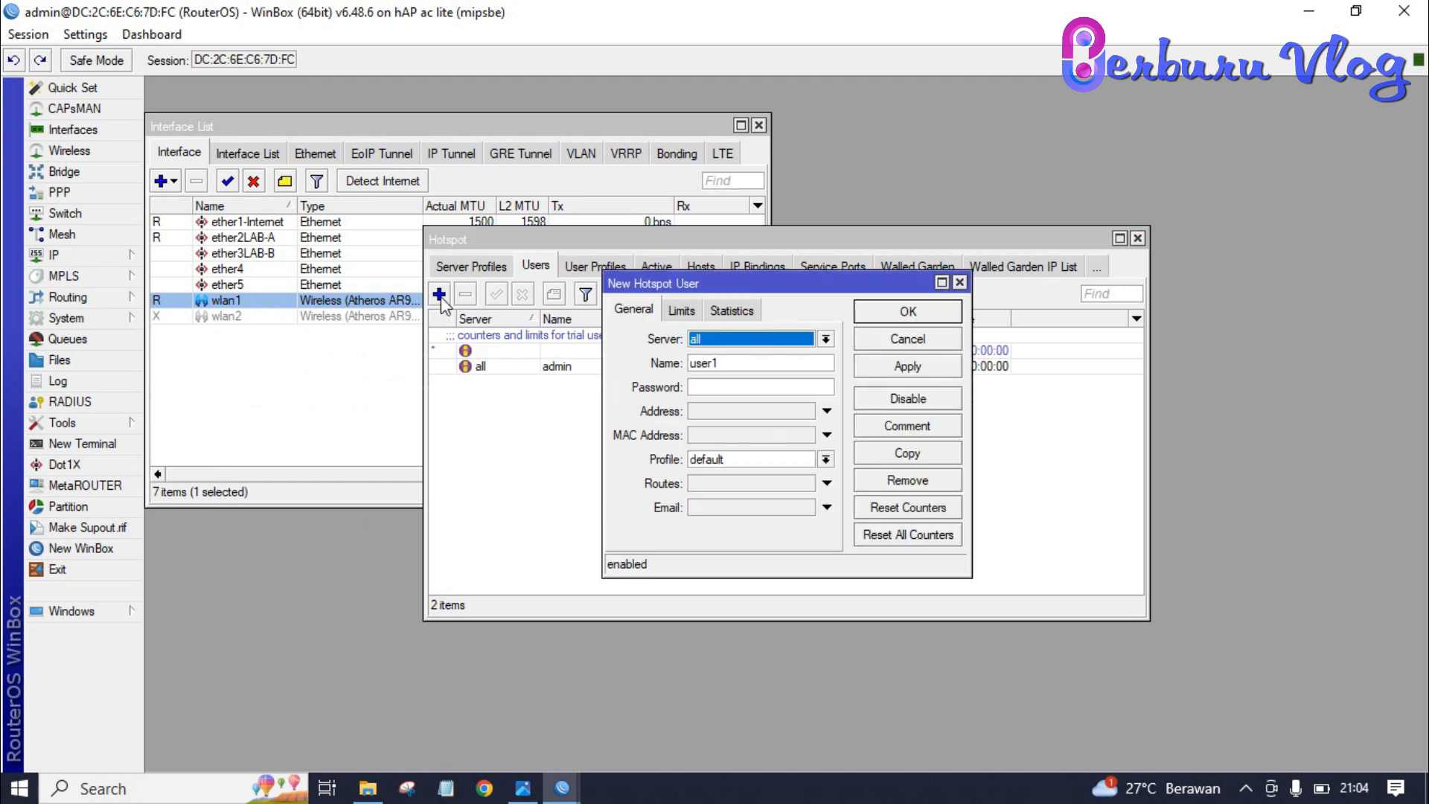
click(807, 361)
key(BackSpace)
key(BackSpace)
key(BackSpace)
key(BackSpace)
key(BackSpace)
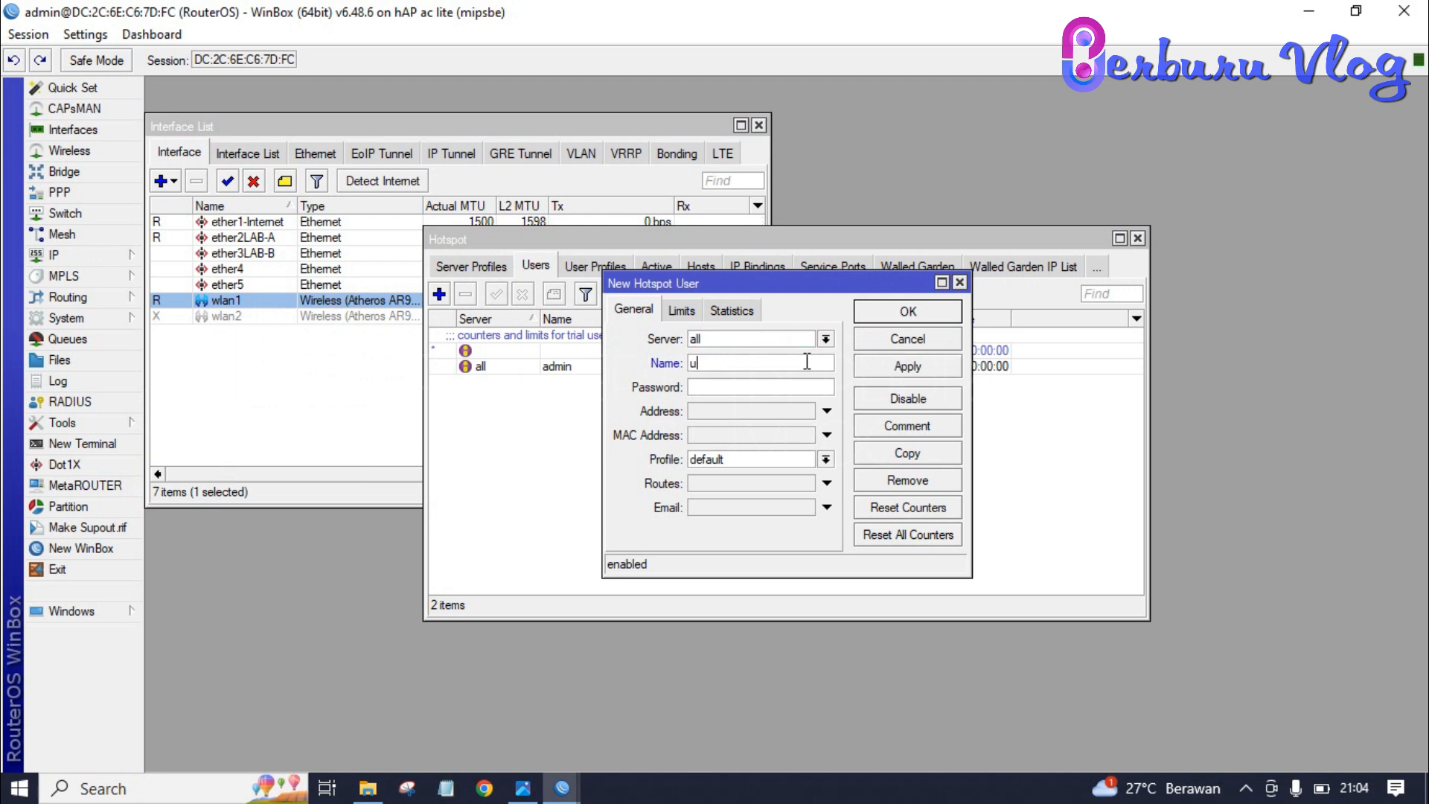
click(825, 459)
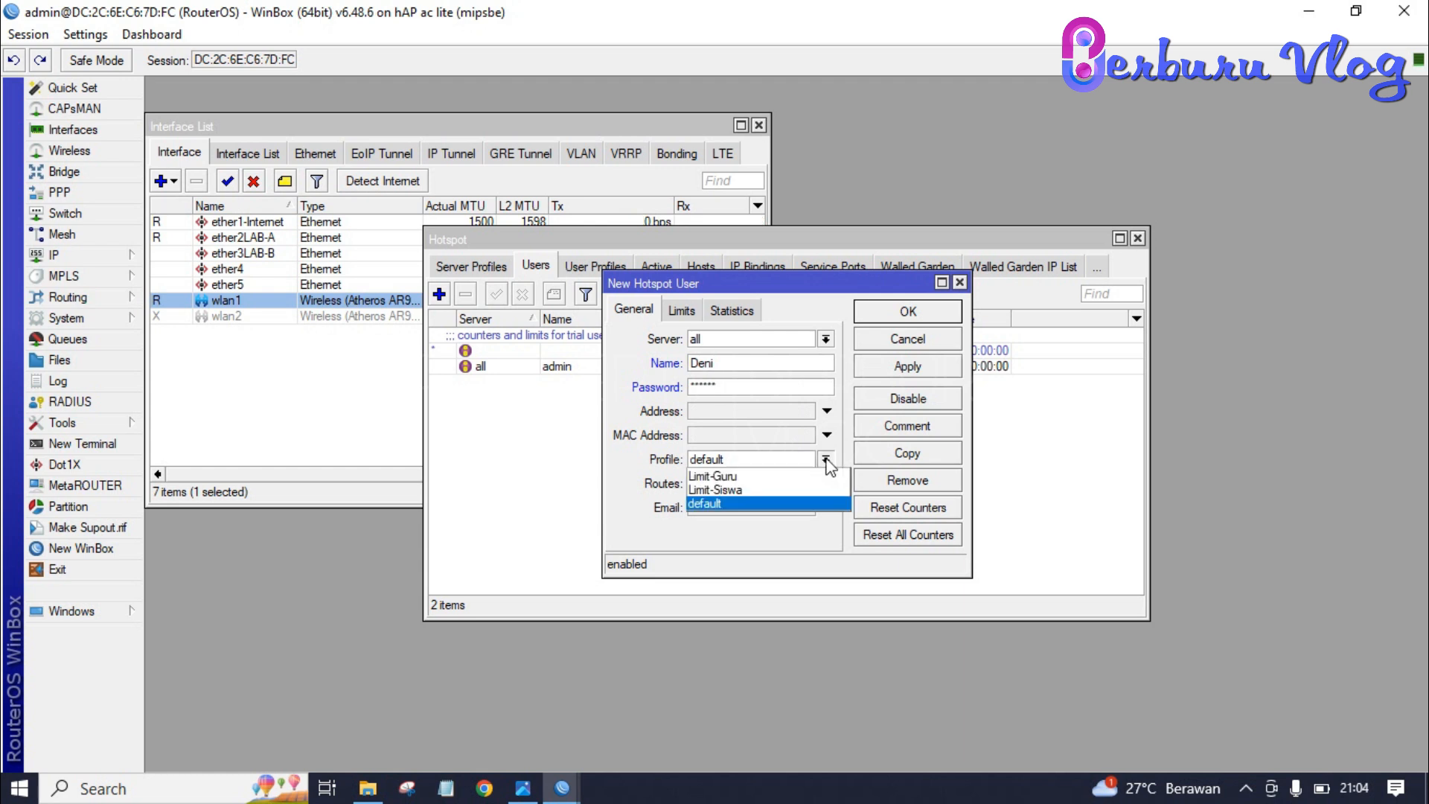
click(789, 477)
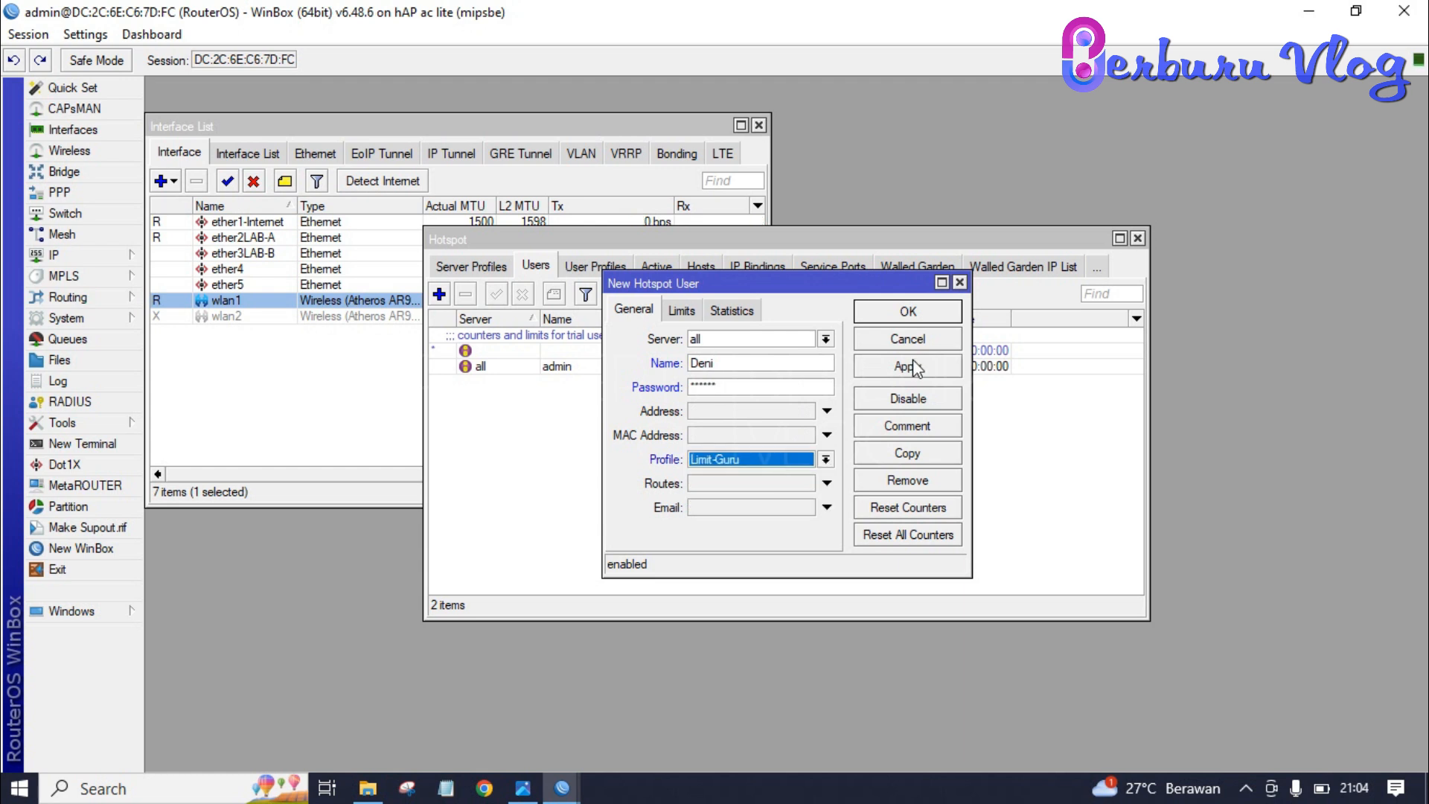
- Turn off Hide Passwords so passwords show in plain text, then save the teacher user
click(766, 388)
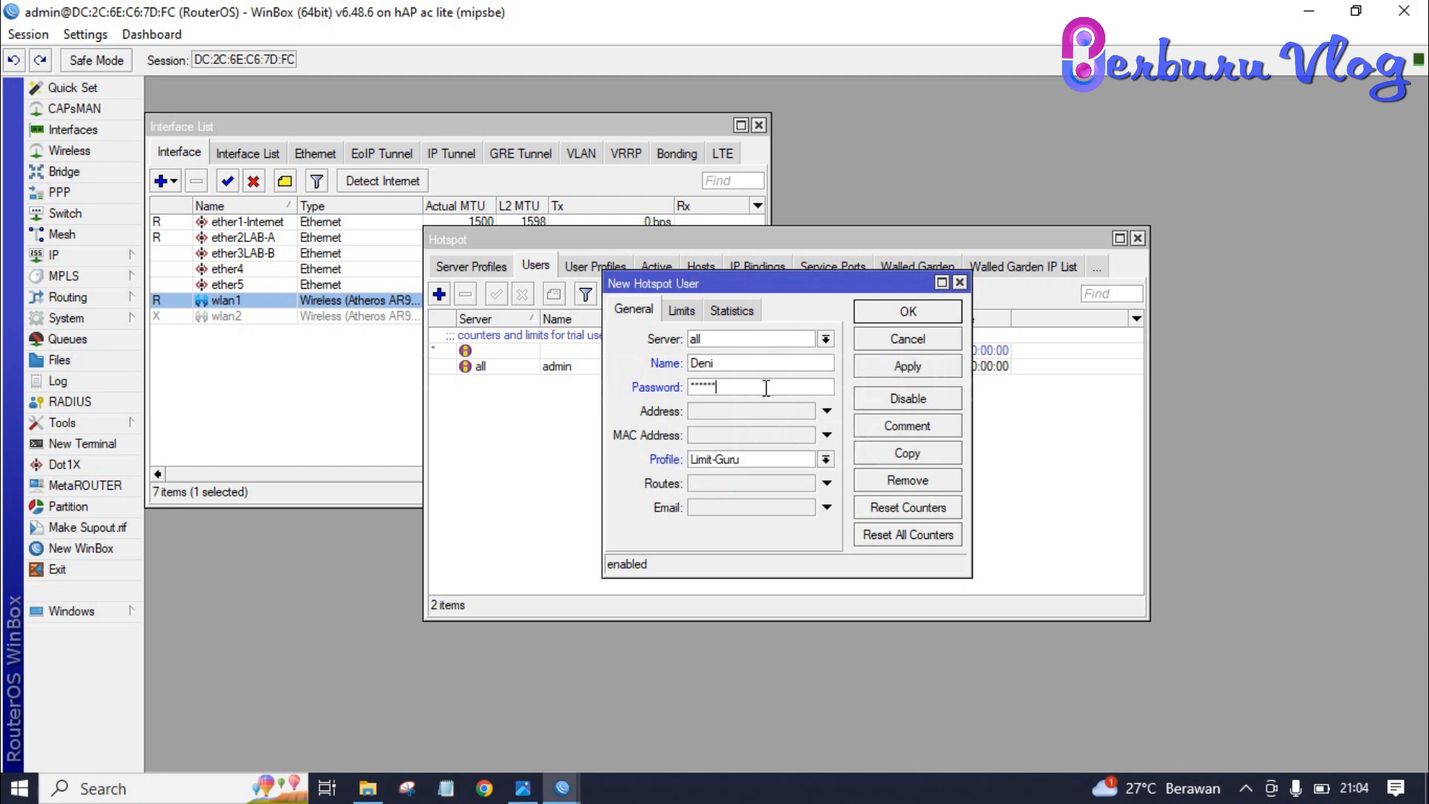
click(106, 43)
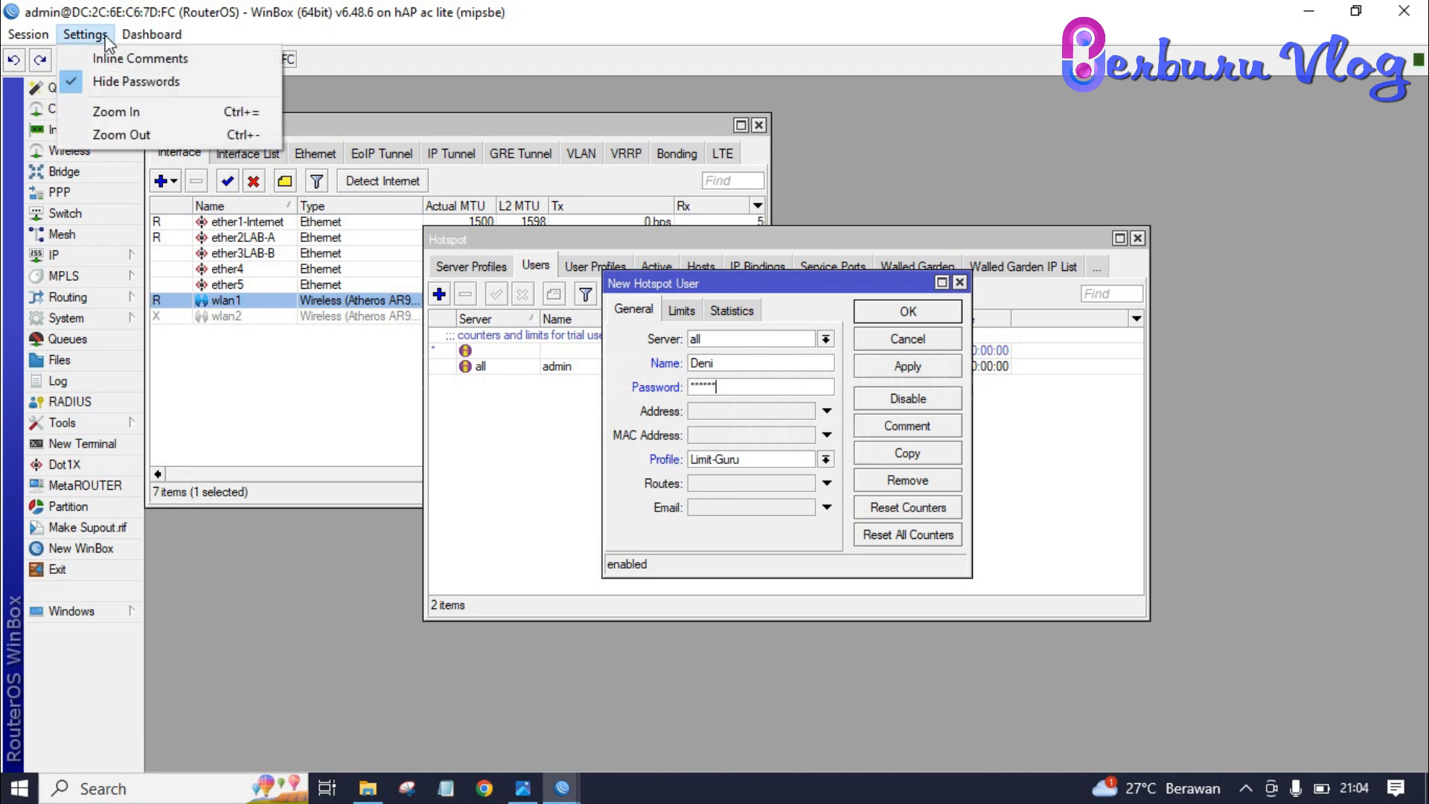
click(111, 81)
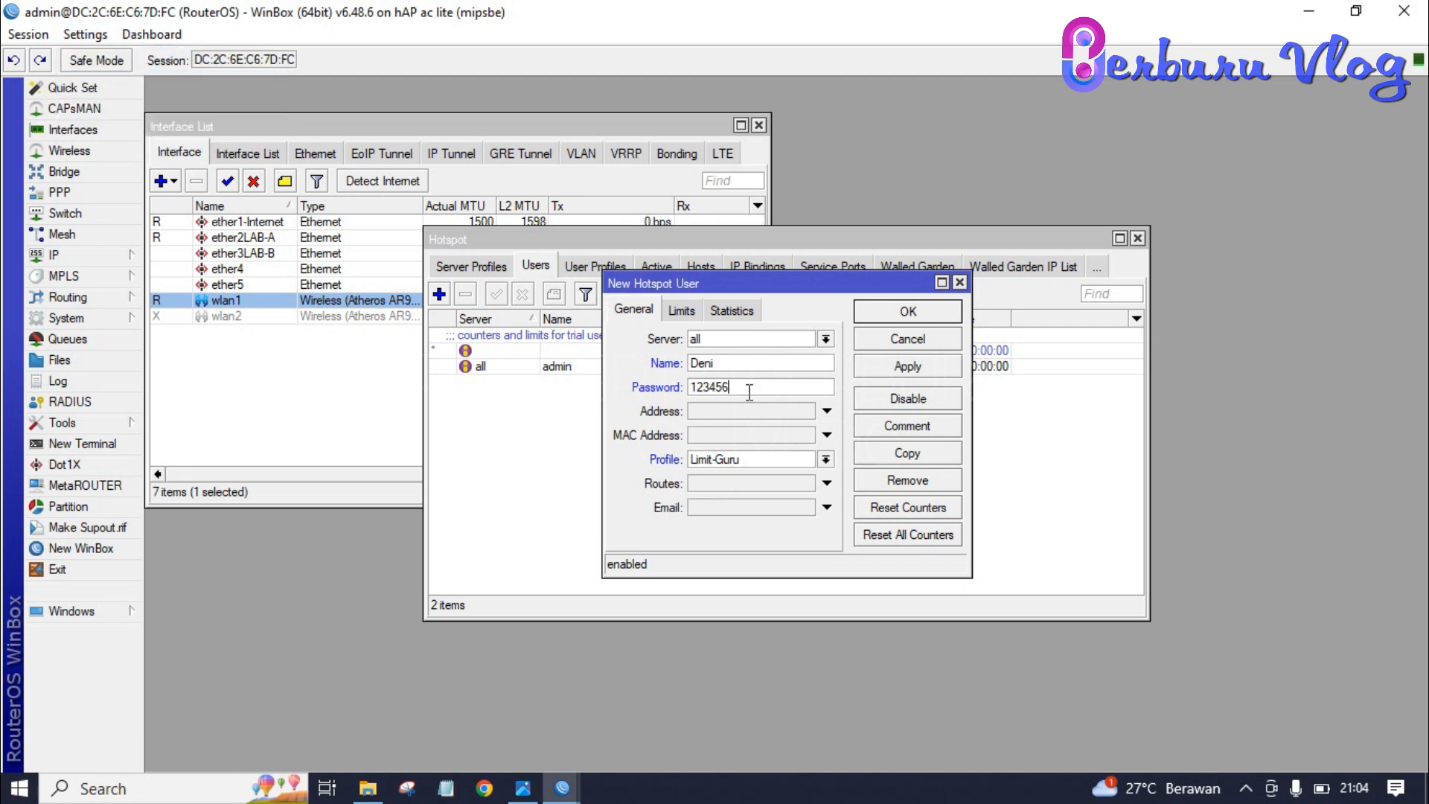
click(938, 363)
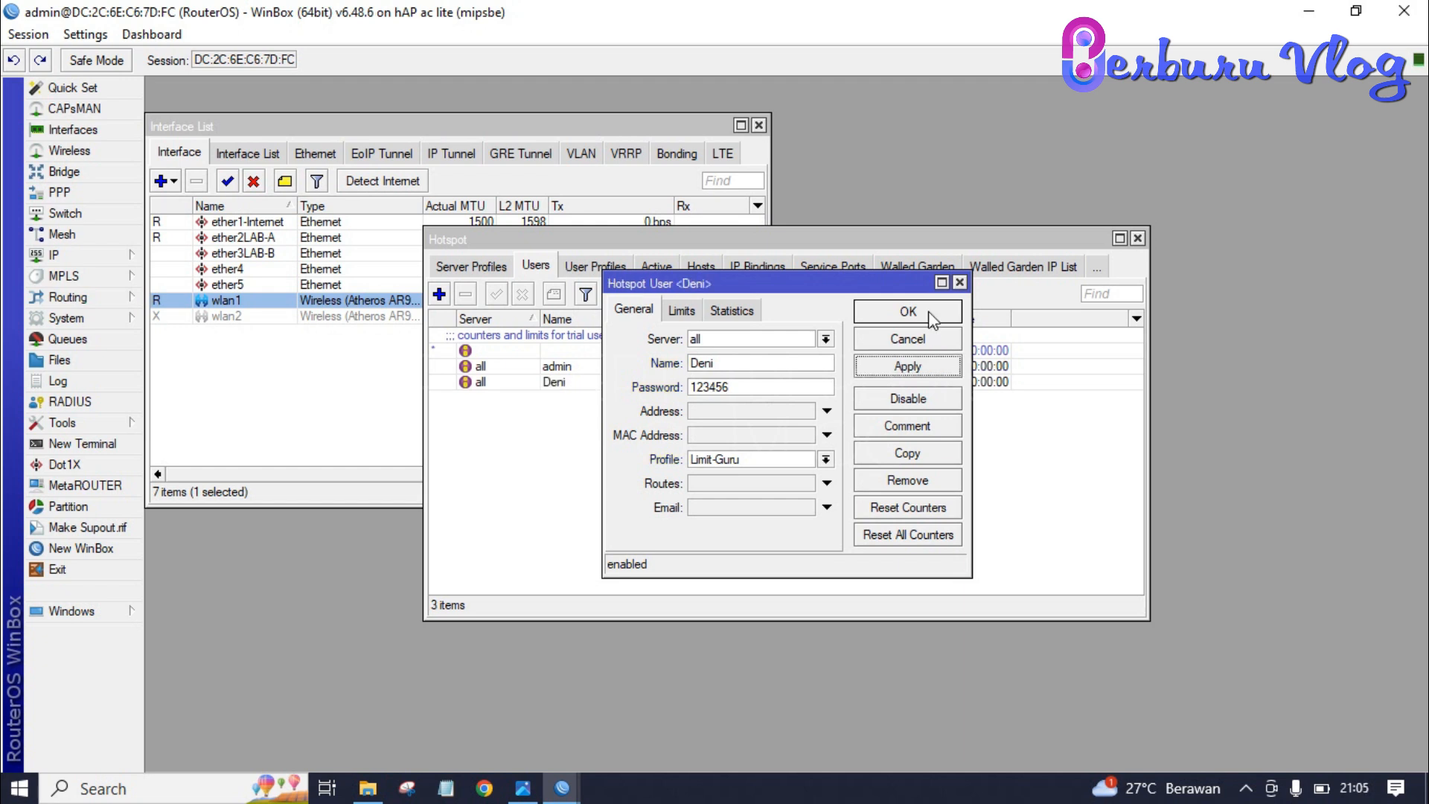
click(930, 313)
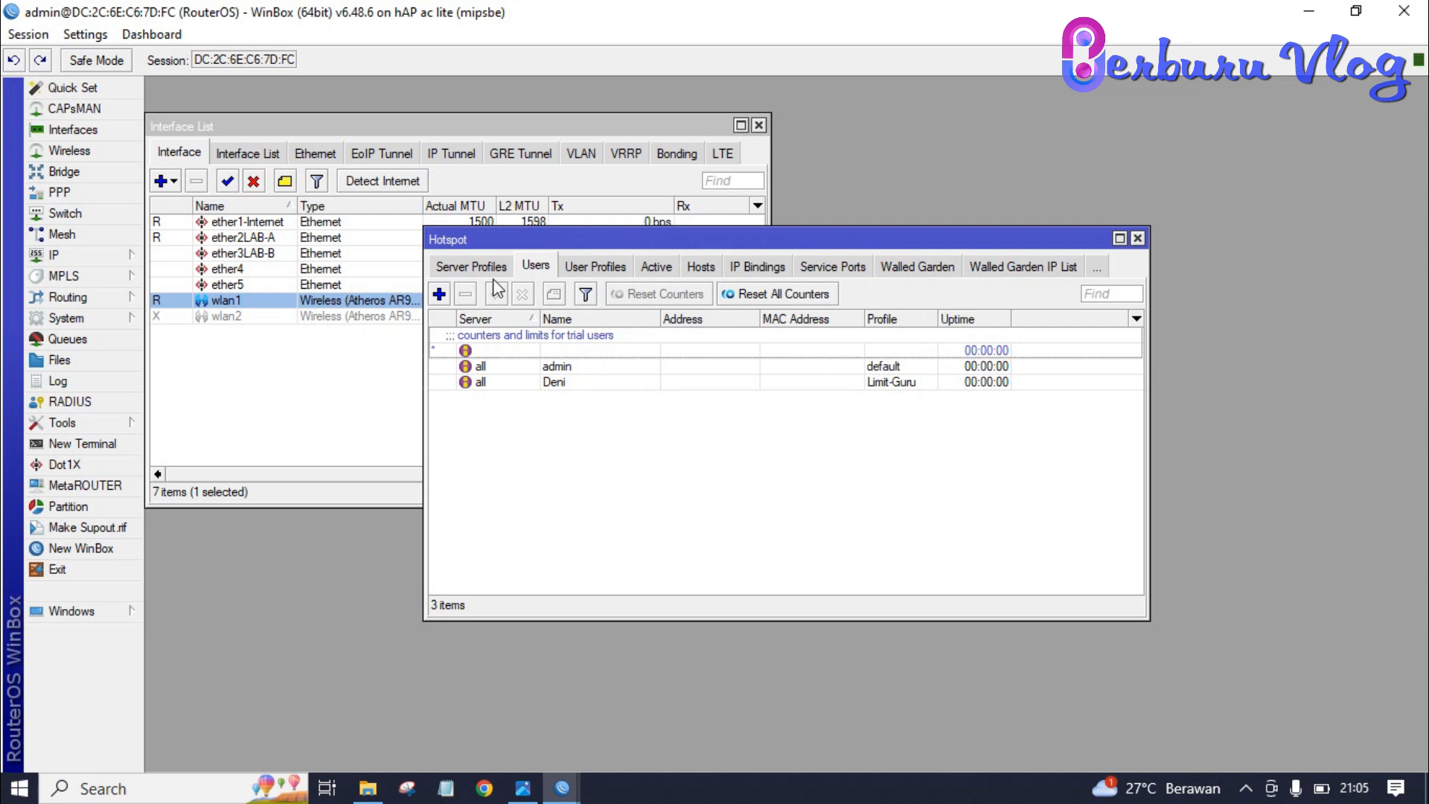
click(439, 294)
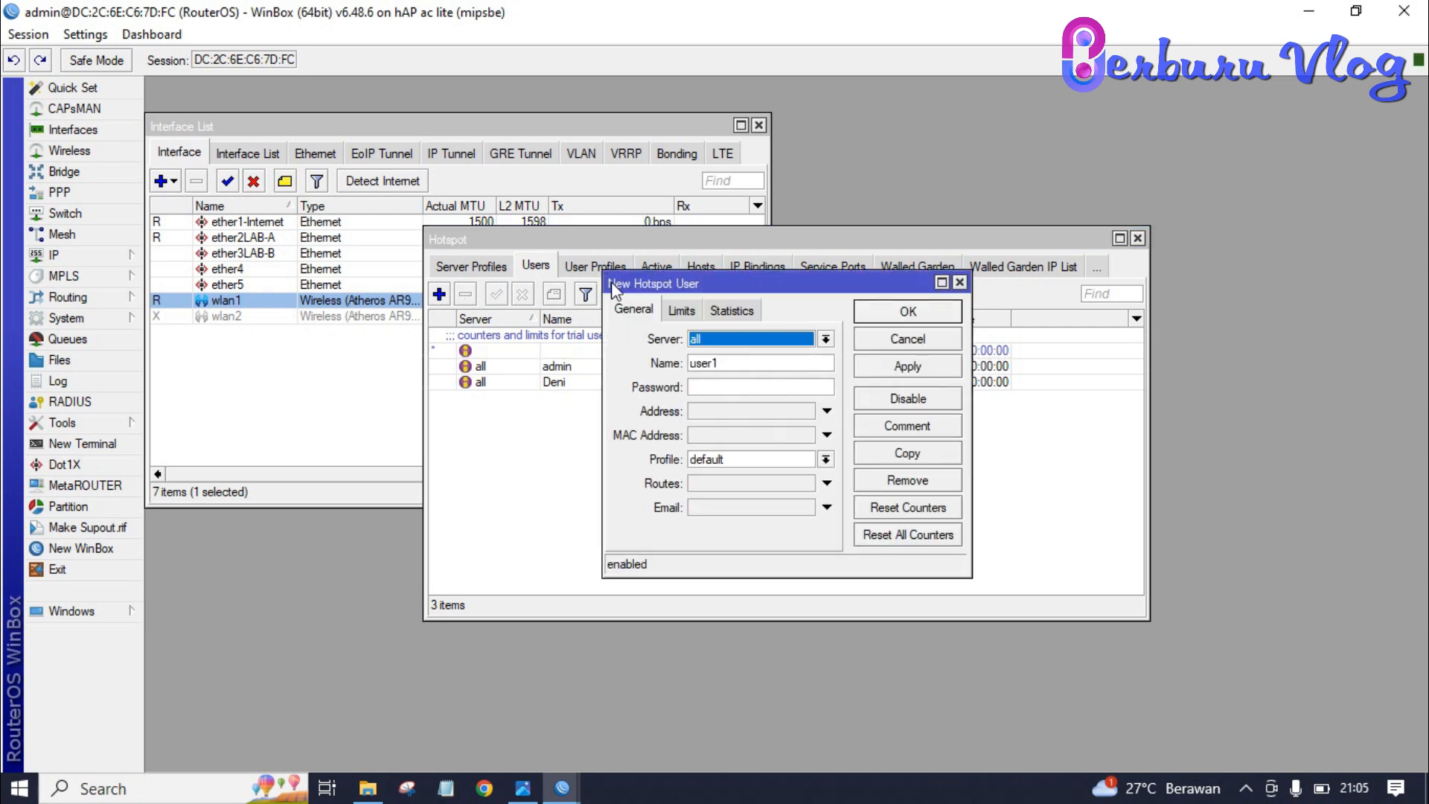
click(757, 359)
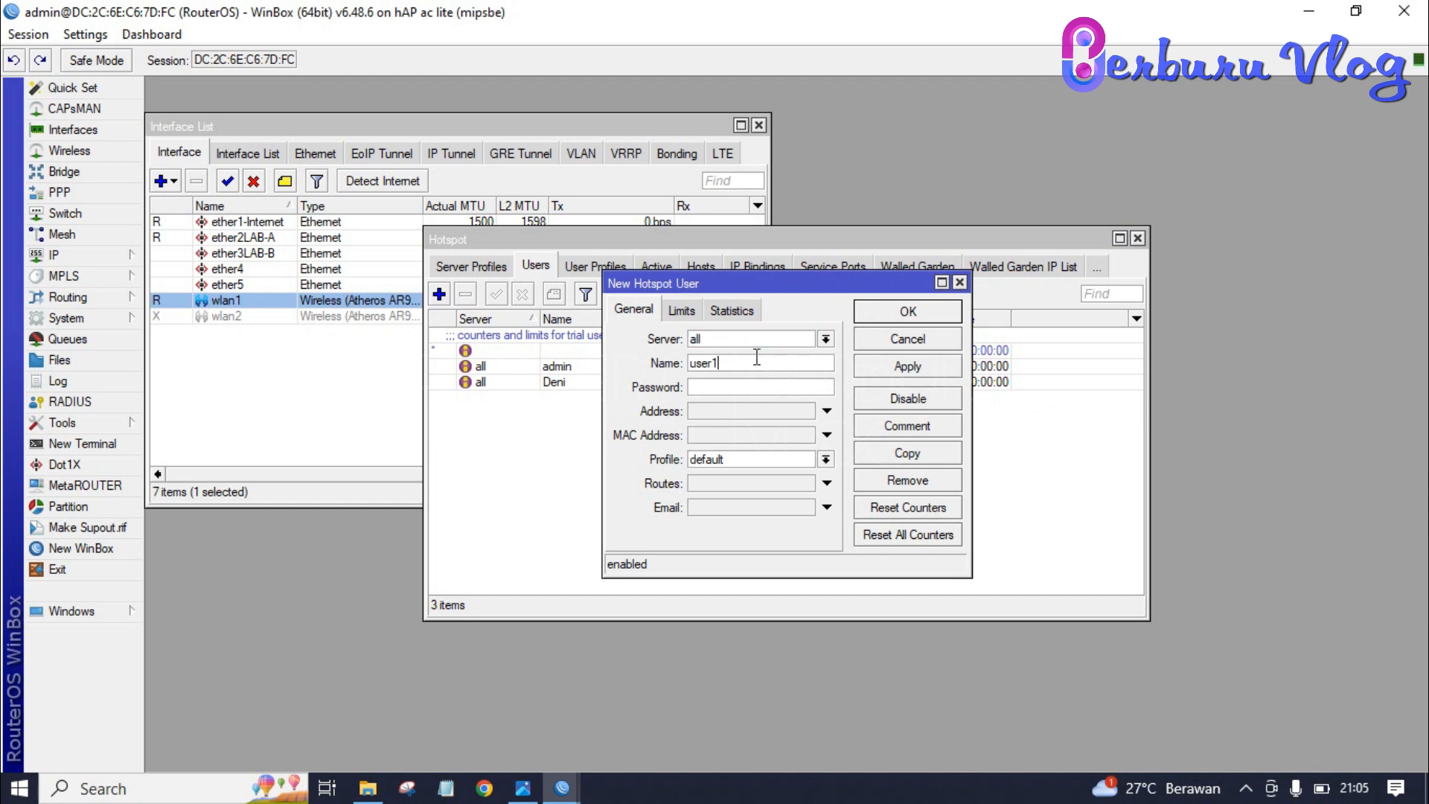
key(BackSpace)
key(BackSpace)
key(BackSpace)
key(BackSpace)
key(BackSpace)
text(siswa)
key(Tab)
click(788, 458)
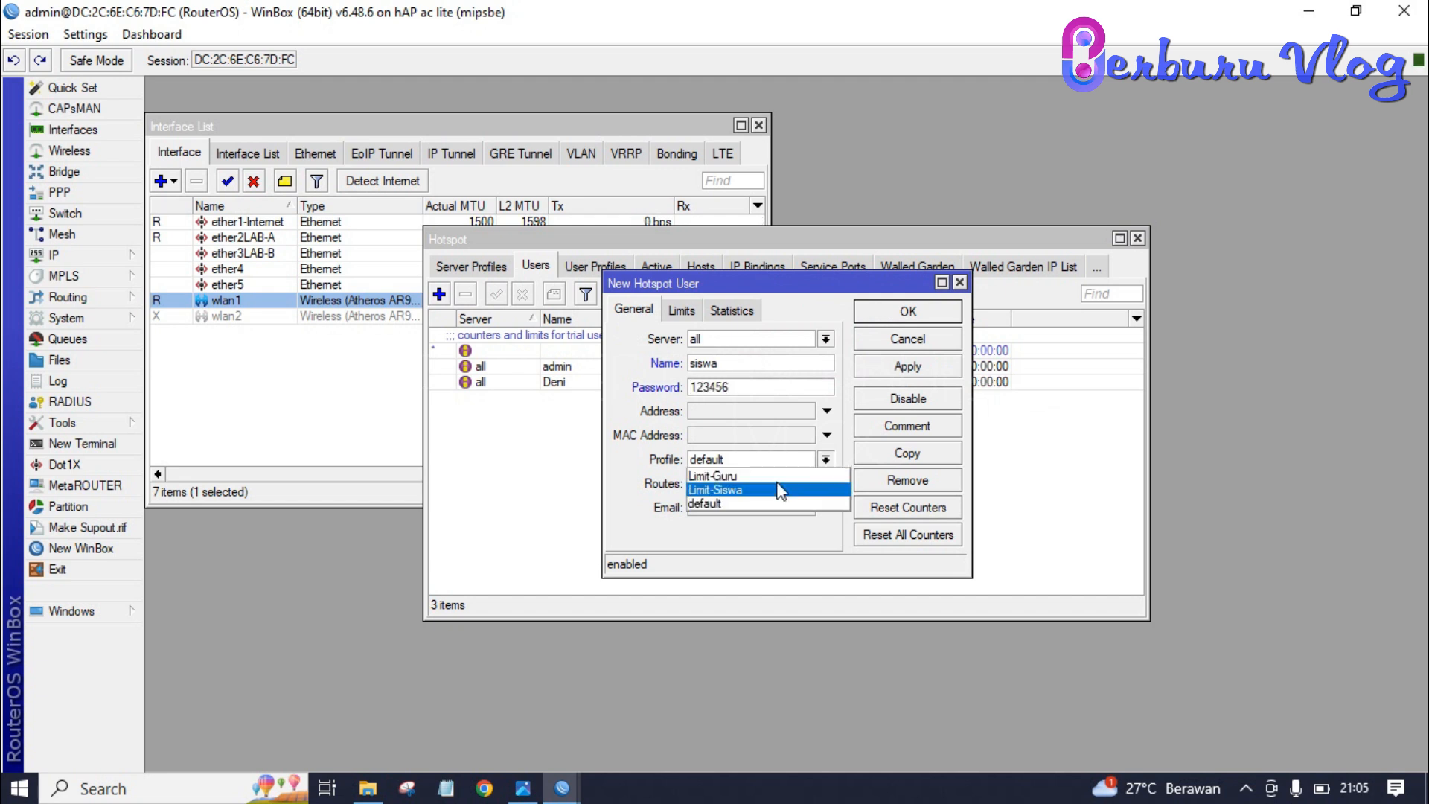
click(776, 490)
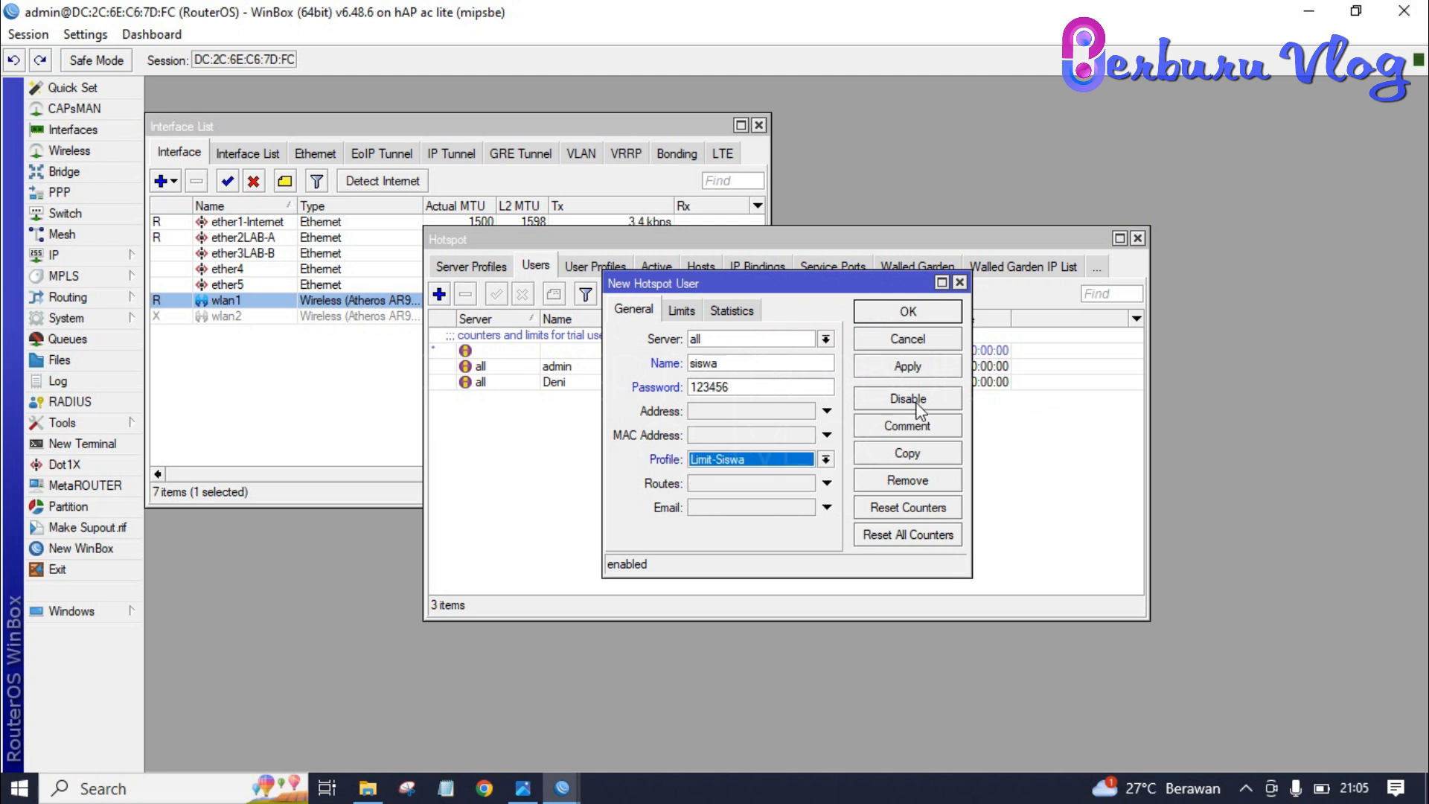
click(920, 370)
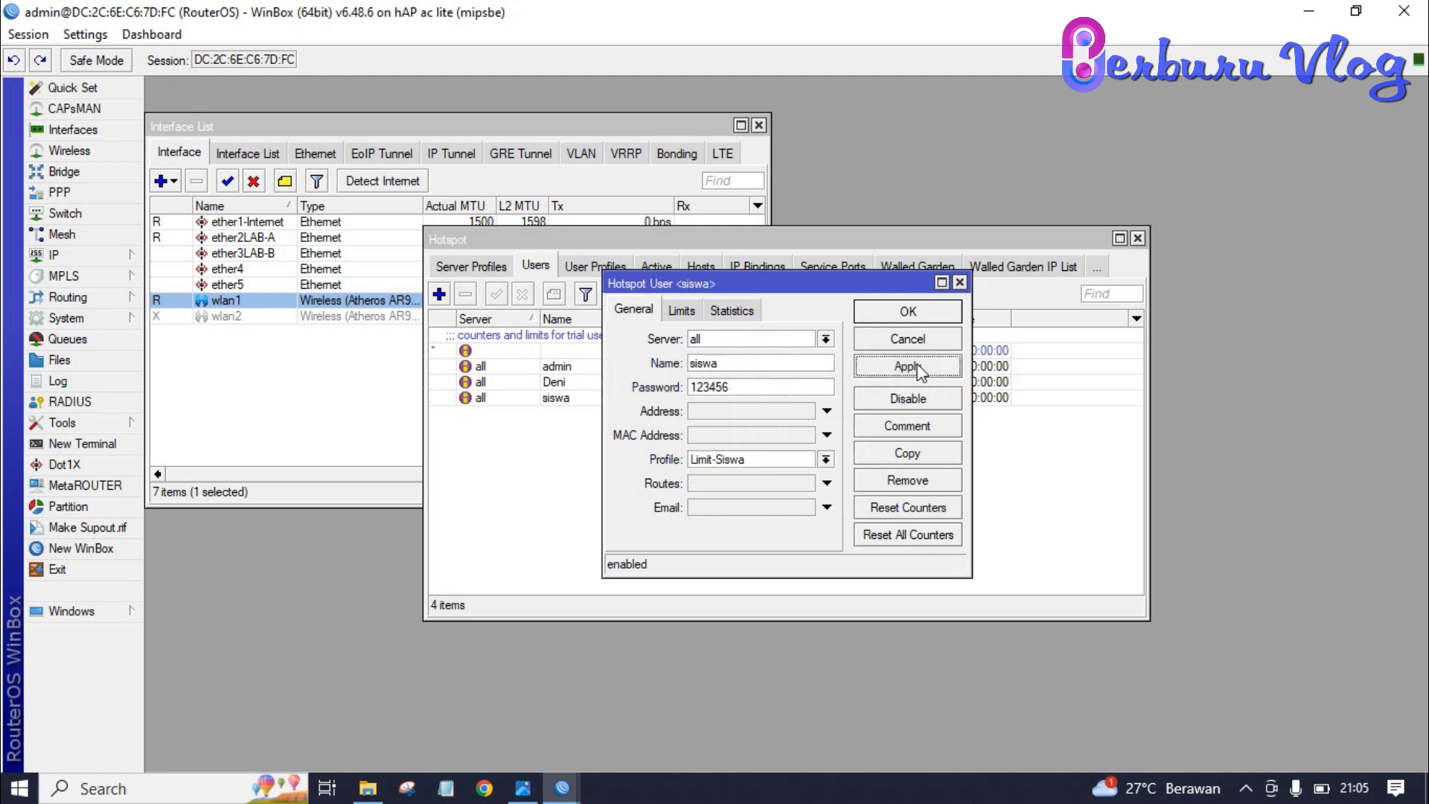
click(931, 318)
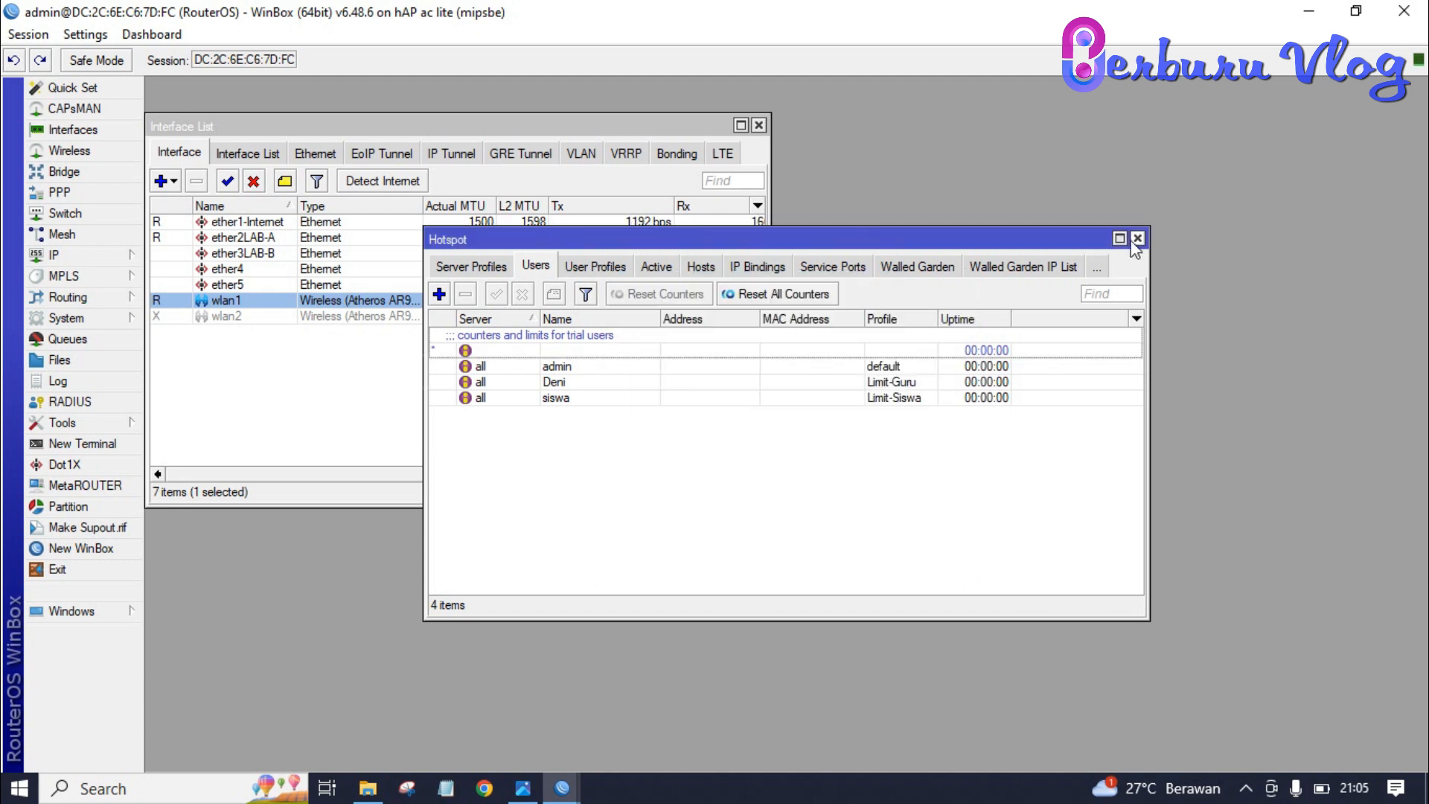
click(620, 385)
double_click(618, 386)
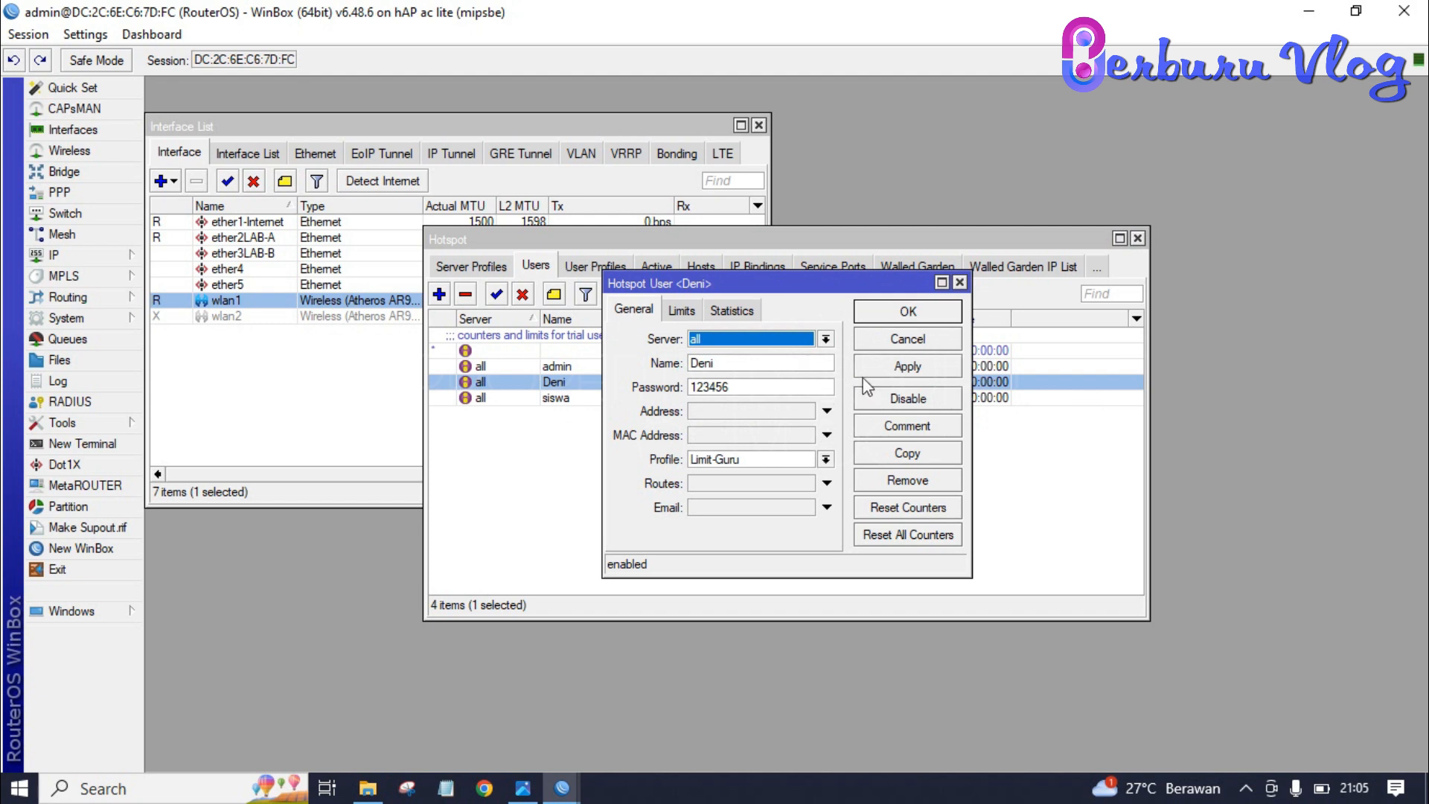
click(917, 315)
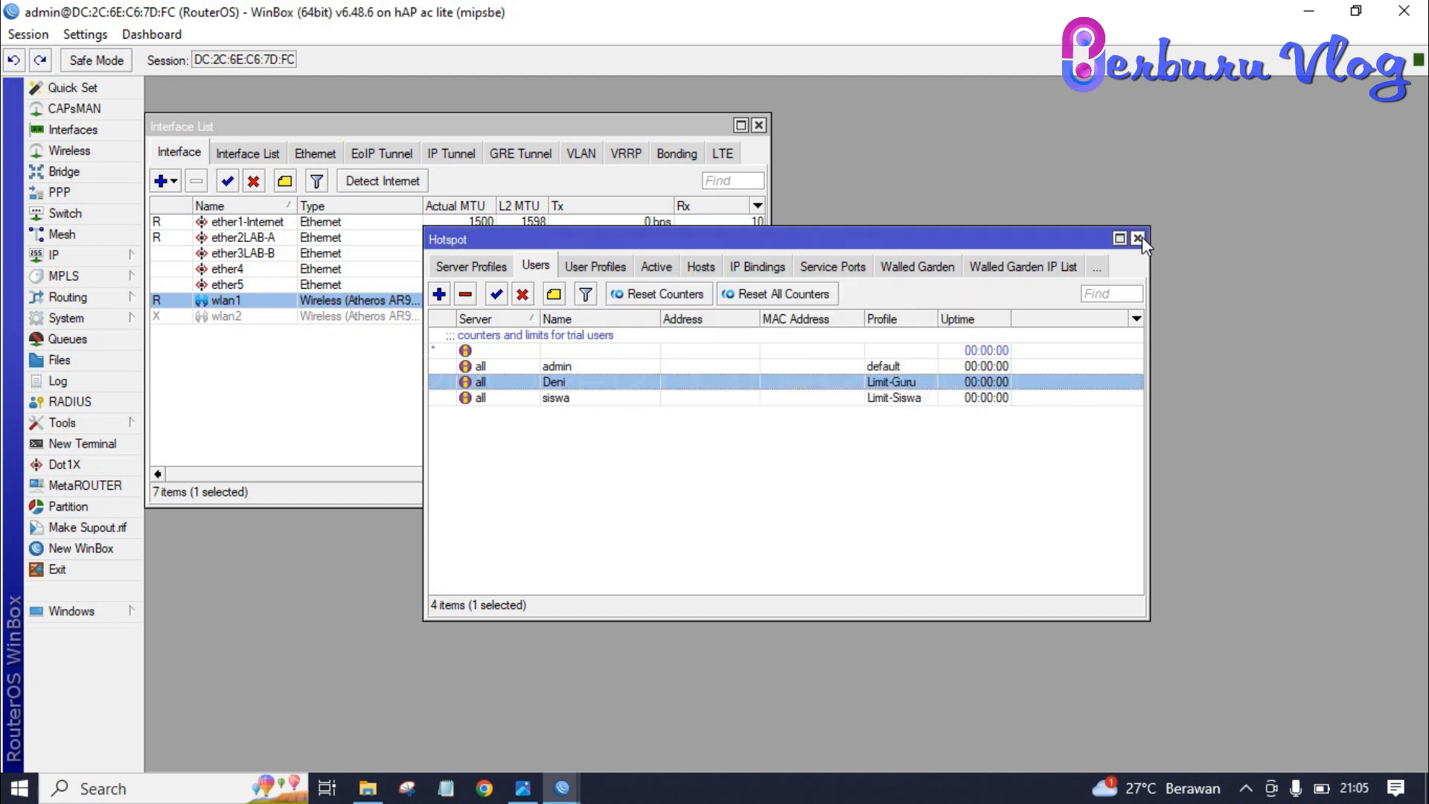
double_click(647, 398)
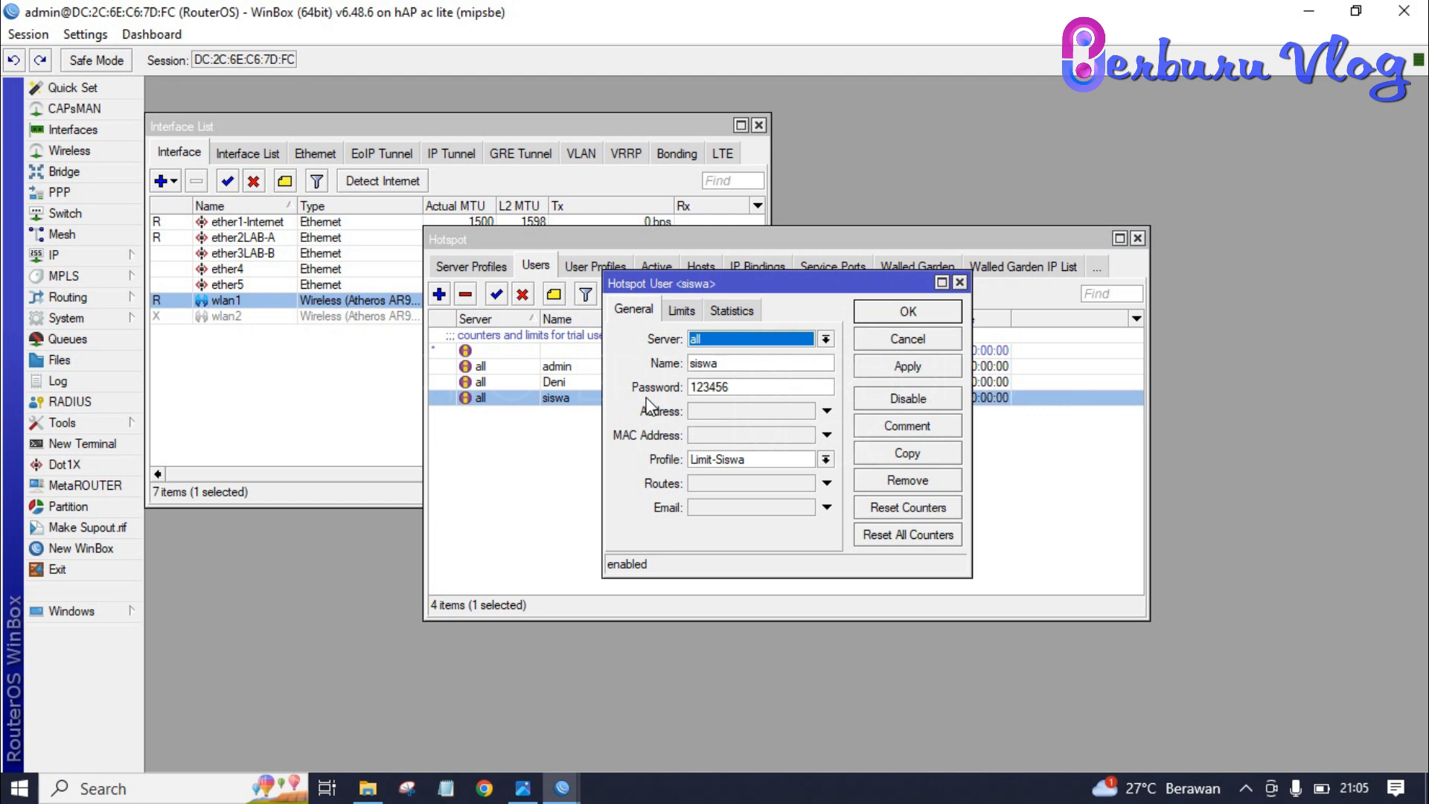
click(960, 285)
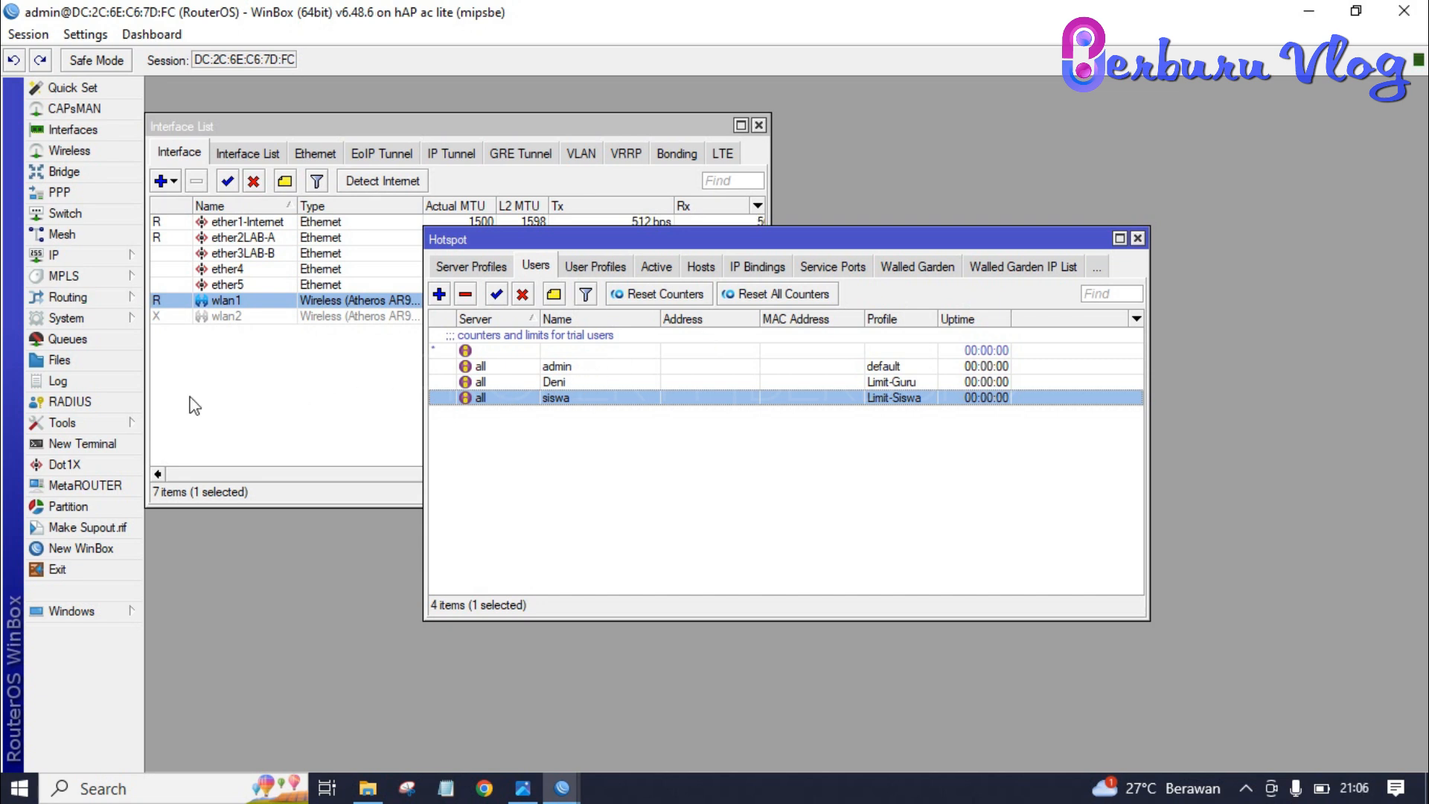
- Glance at the router's Clock settings, then bring up System > SNTP Client
click(93, 320)
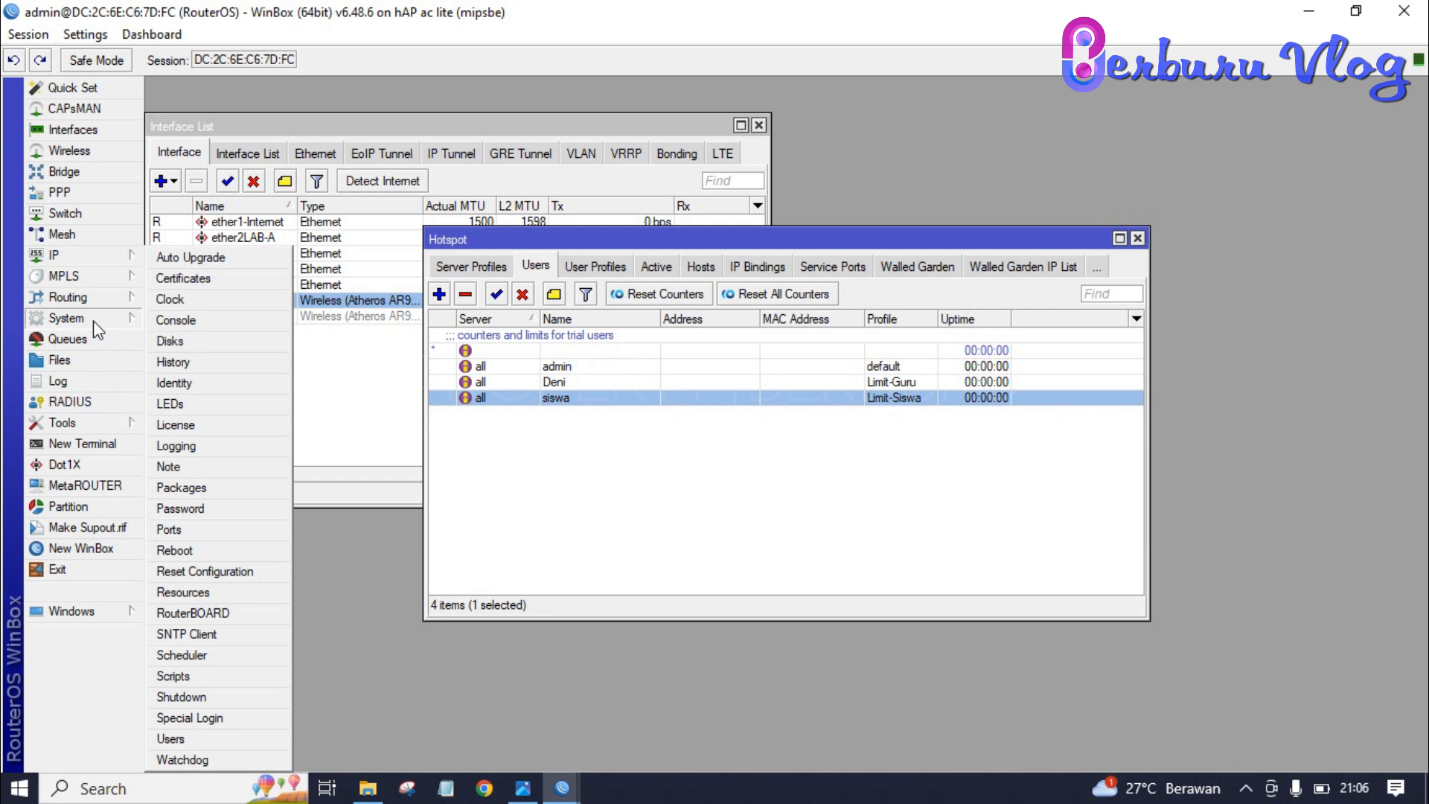
click(214, 300)
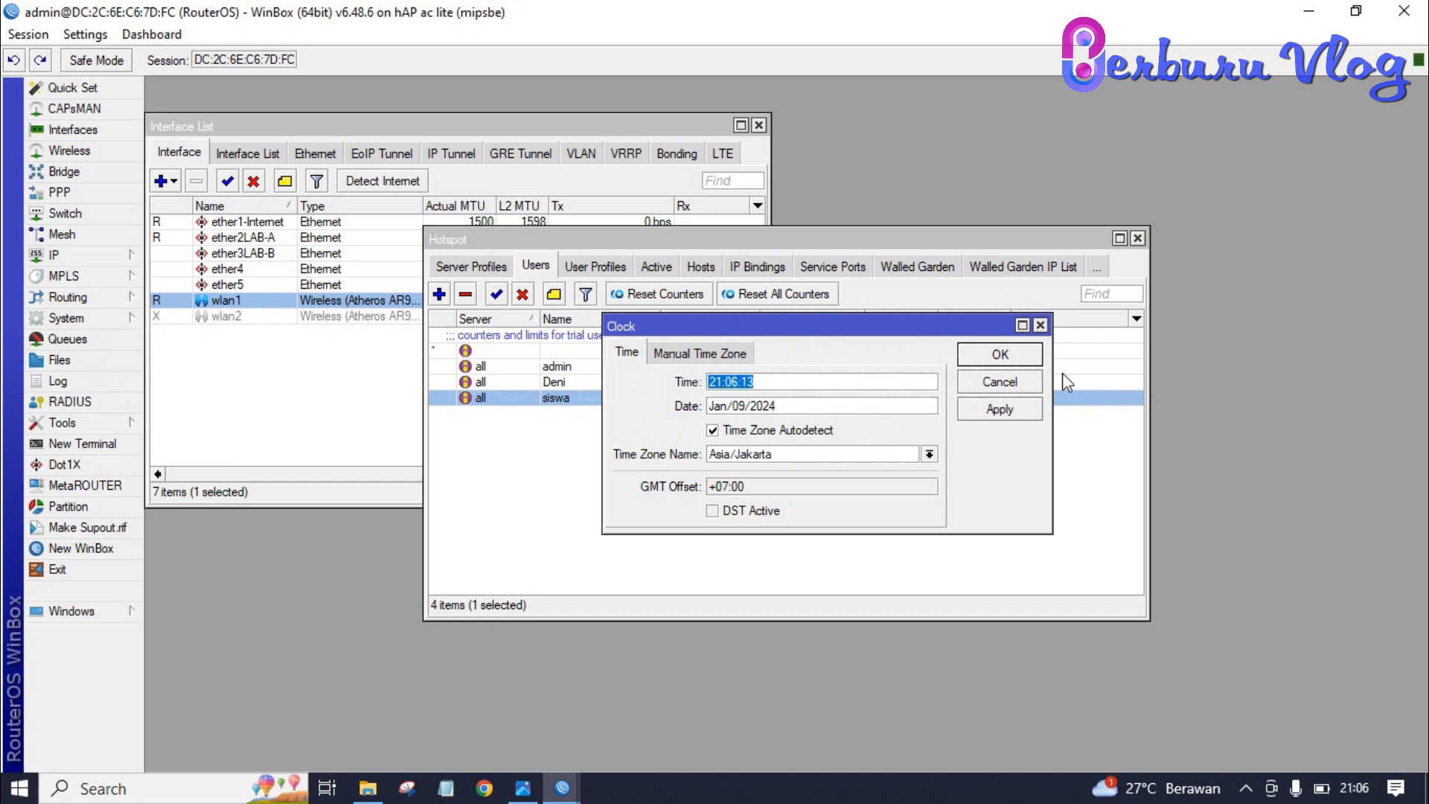
click(1017, 360)
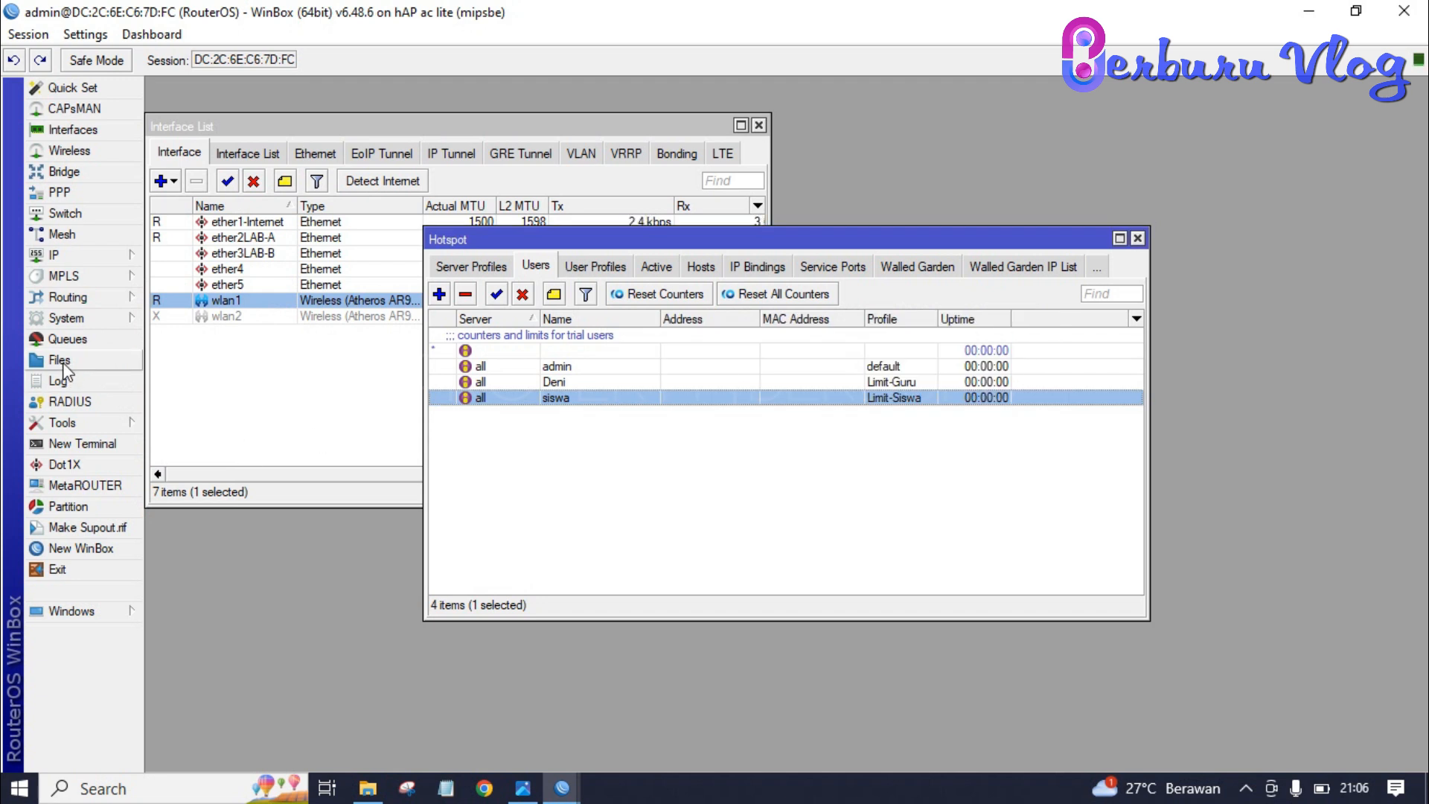
click(80, 318)
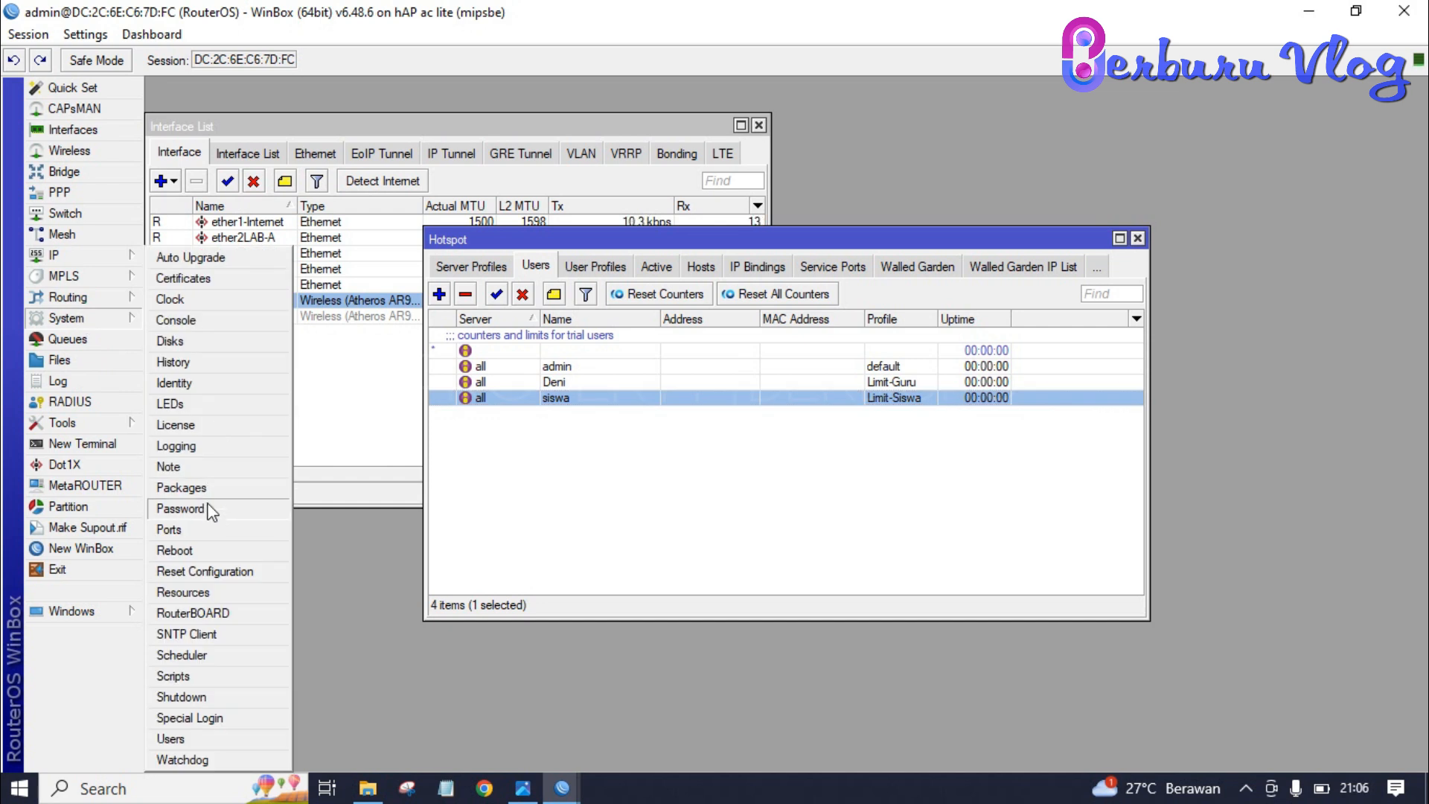
click(200, 634)
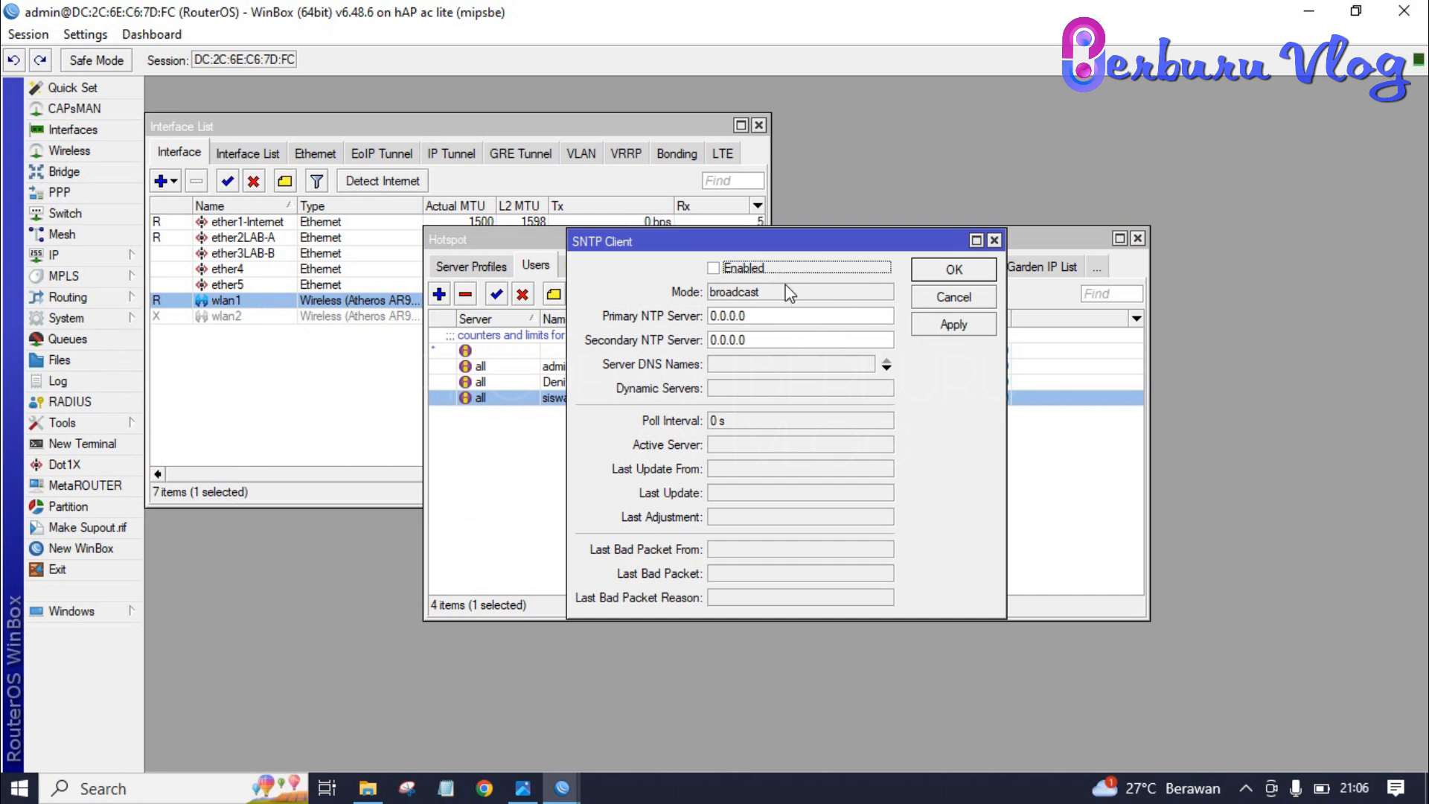
- Enable the SNTP client and set the primary NTP server to 0.id.pool.ntp.org
click(714, 269)
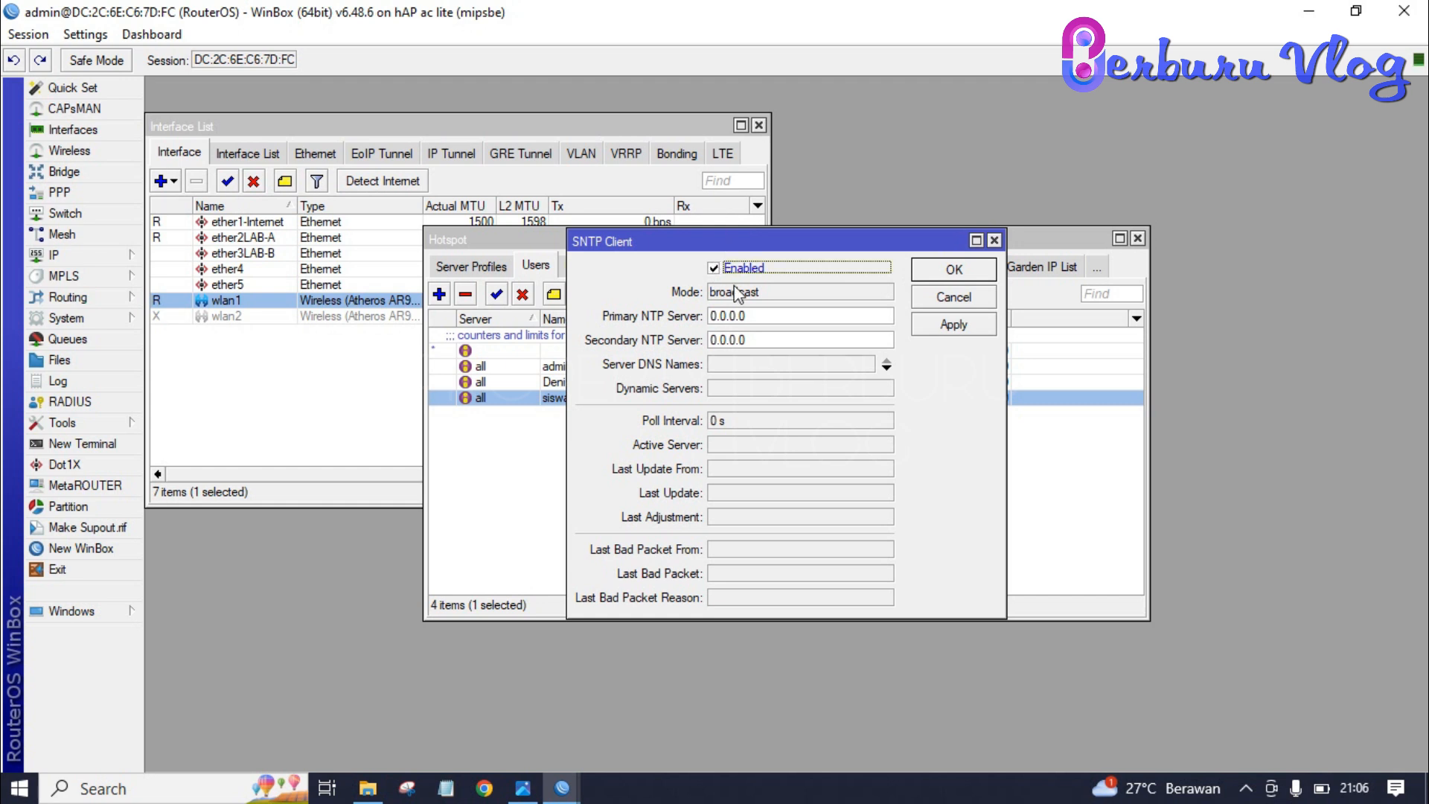
click(761, 316)
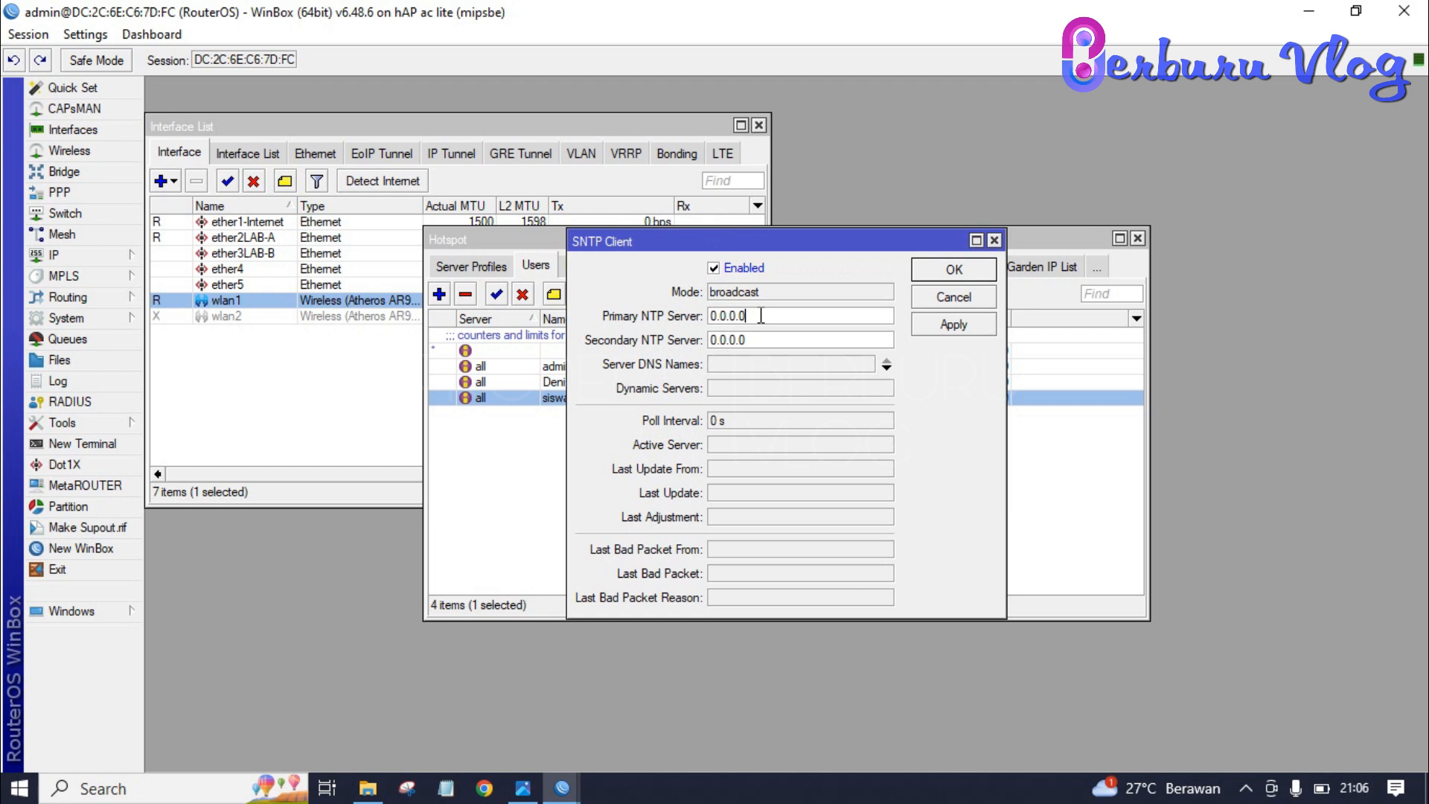
key(BackSpace)
key(BackSpace)
key(BackSpace)
key(BackSpace)
key(BackSpace)
key(BackSpace)
text(0.id.pool.ntp.or)
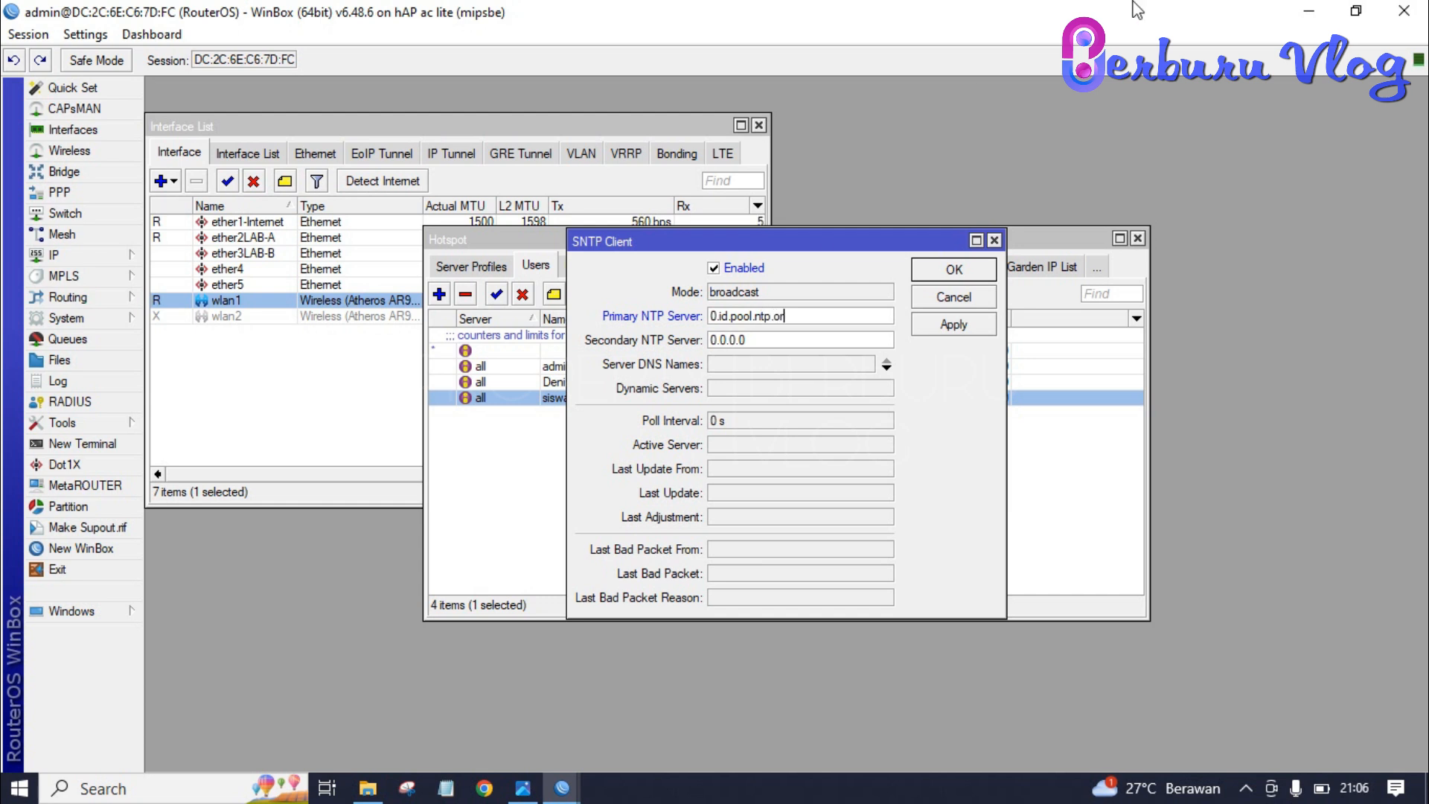
- Set the secondary NTP server to 1.id.pool.ntp.org and apply the SNTP settings
key(ctrl+a)
key(ctrl+c)
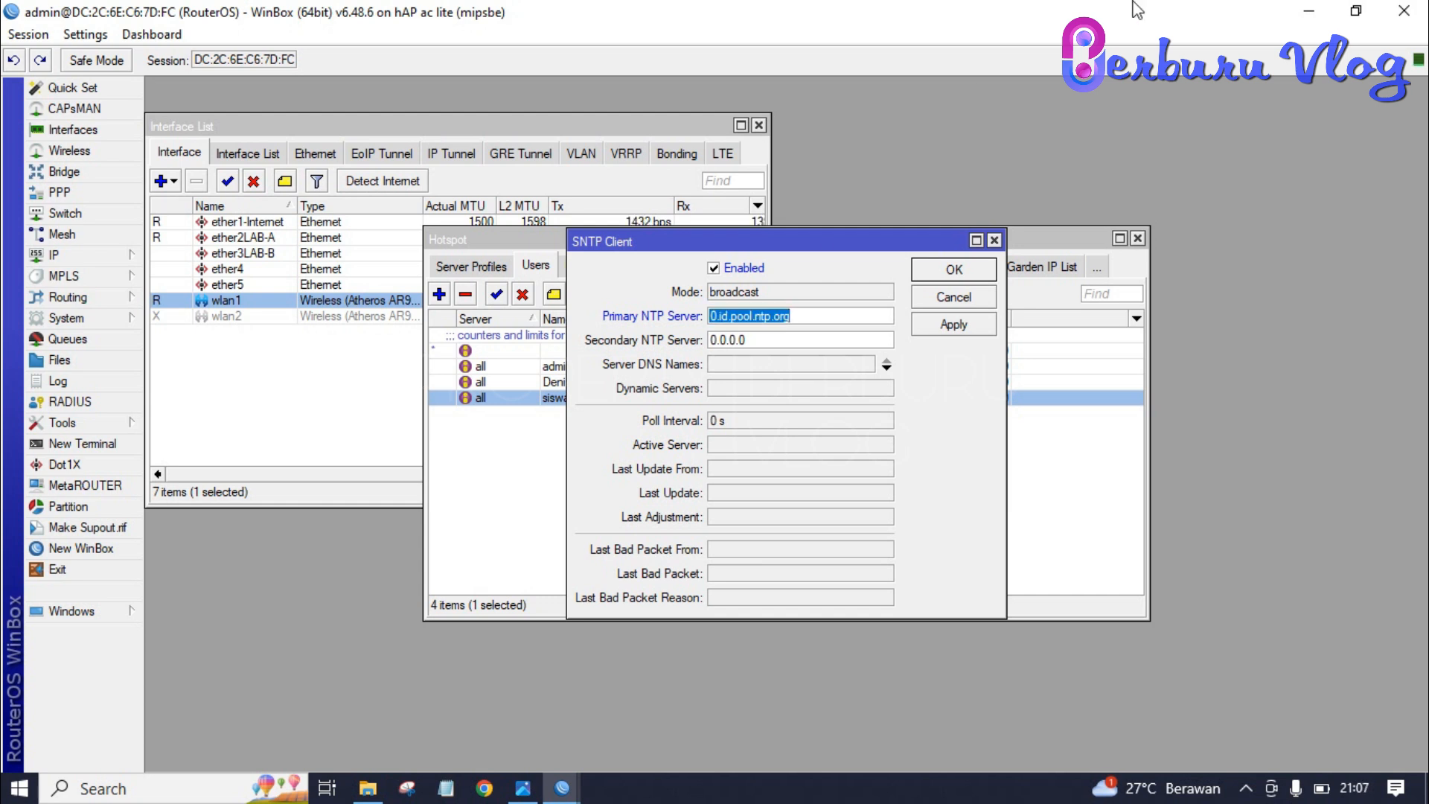
key(Tab)
key(ctrl+v)
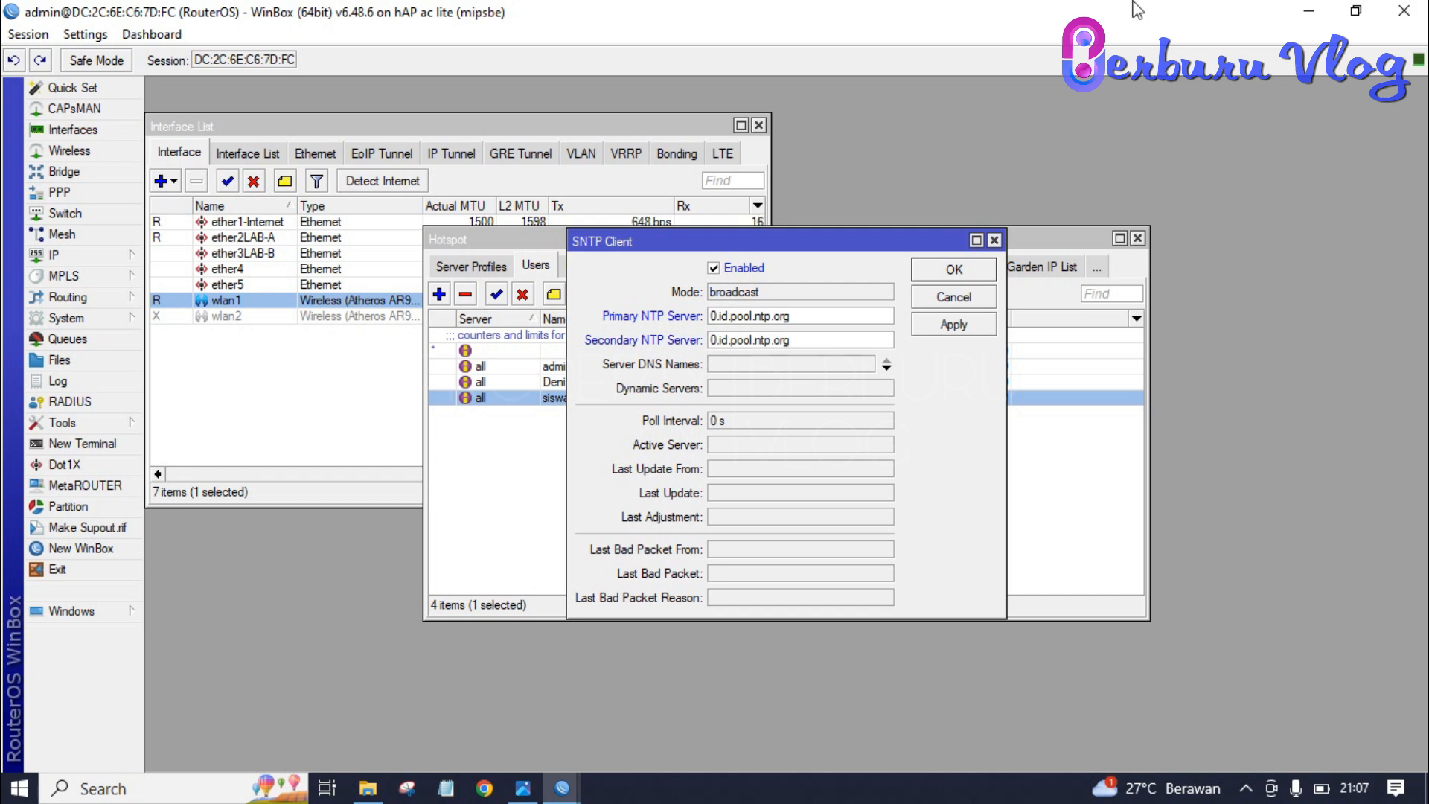
key(Left)
key(Left)
key(Left)
key(Left)
key(Left)
key(Left)
key(Left)
key(BackSpace)
text(1)
click(946, 328)
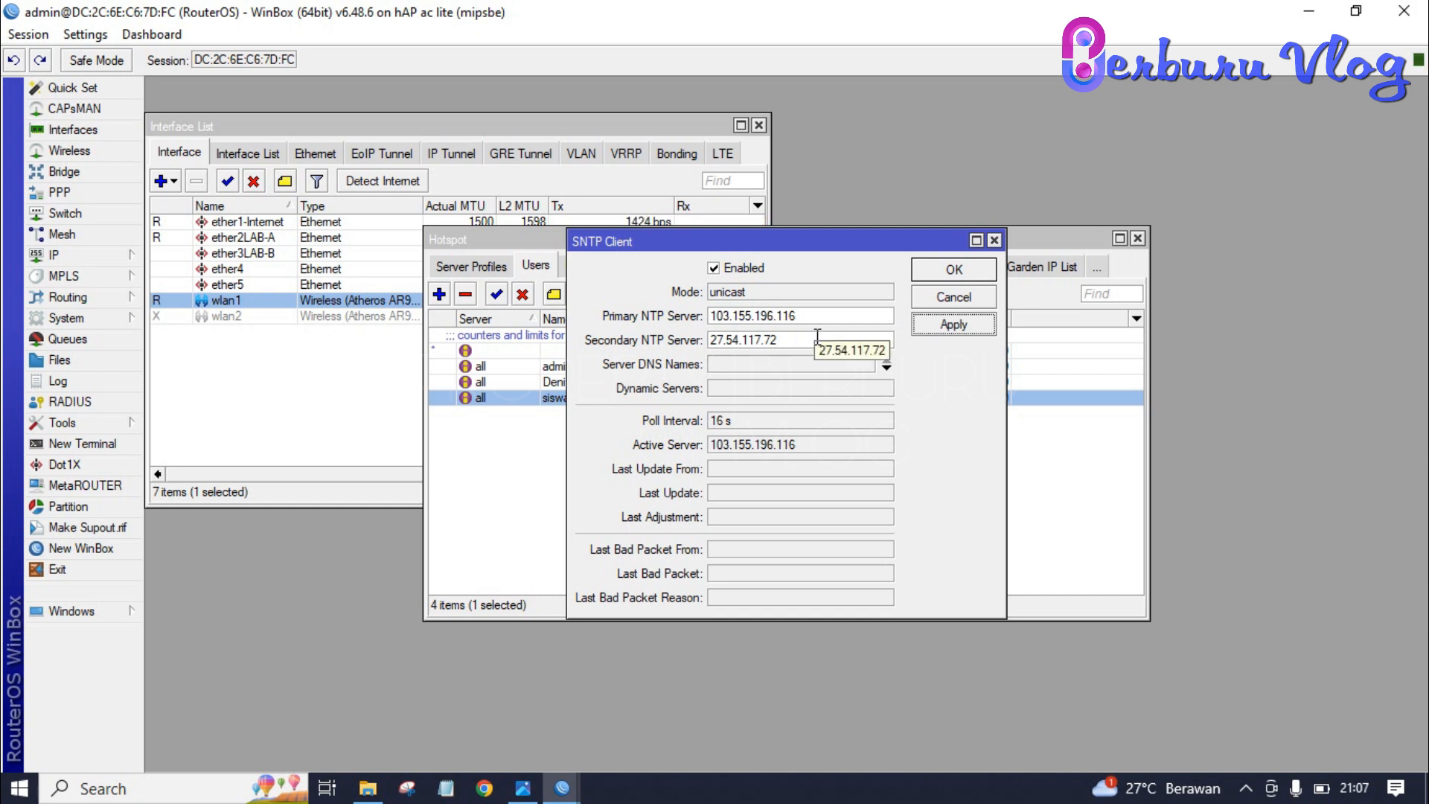
click(984, 270)
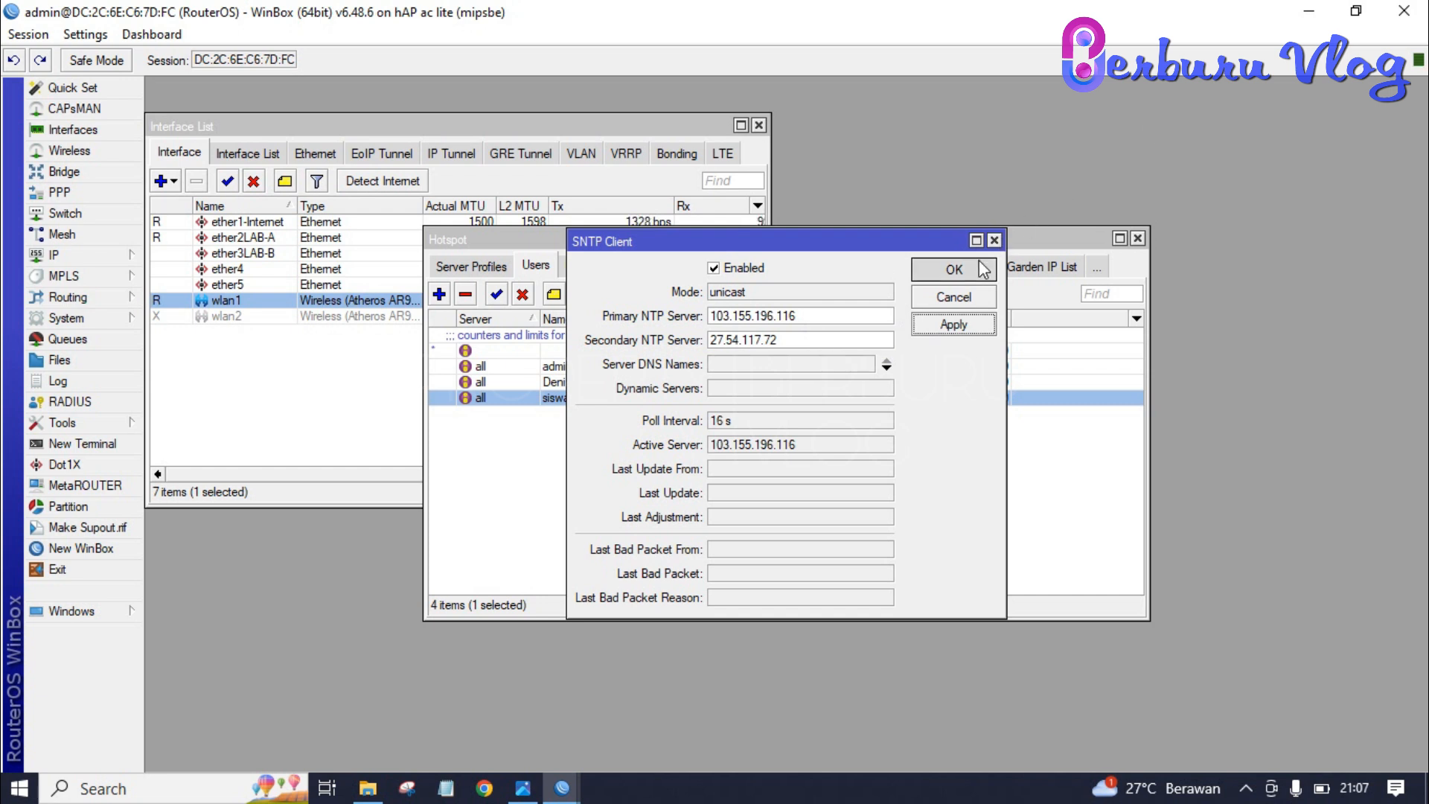
- Close the Hotspot window, select ether2LAB-A in the interface list, and launch Chrome
click(1137, 239)
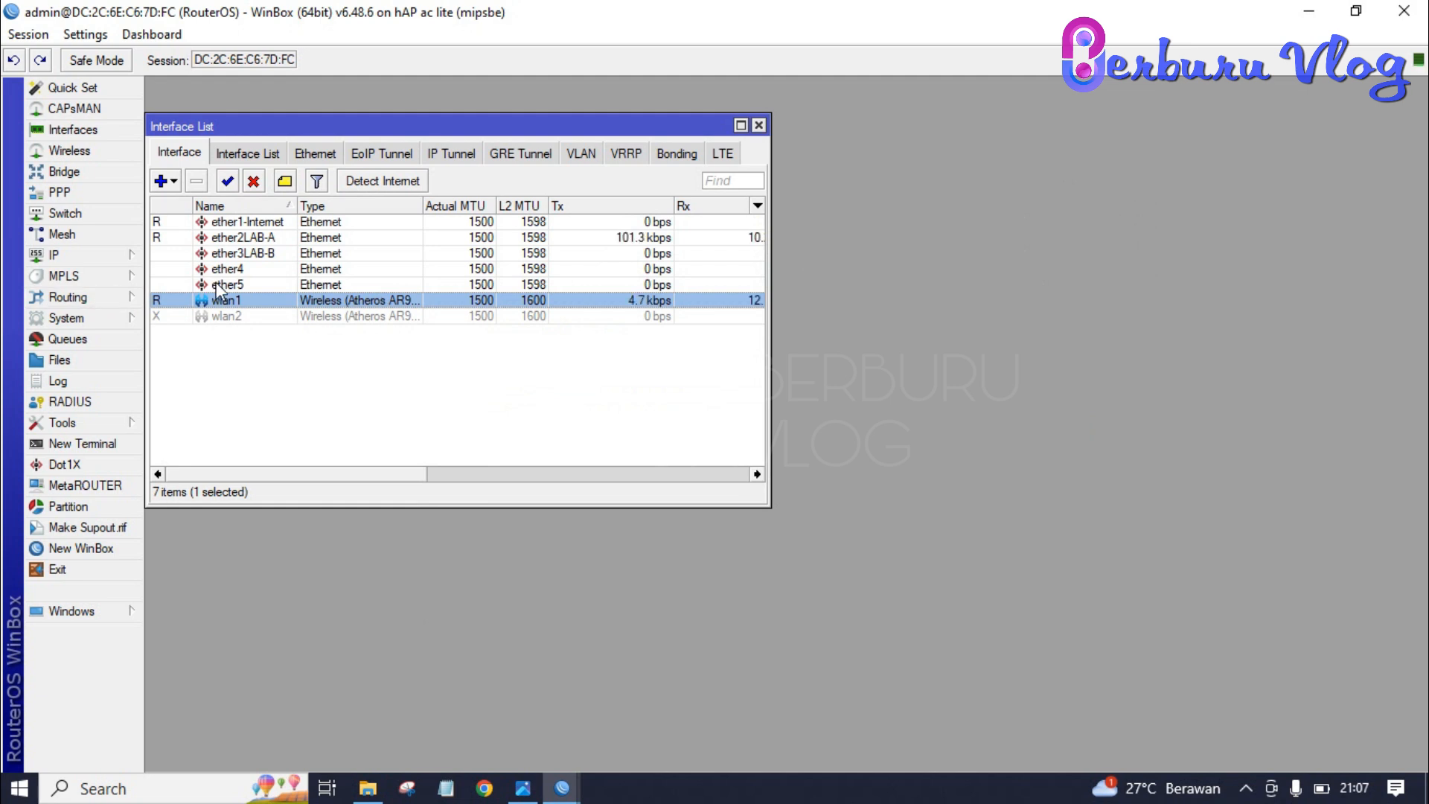
click(232, 240)
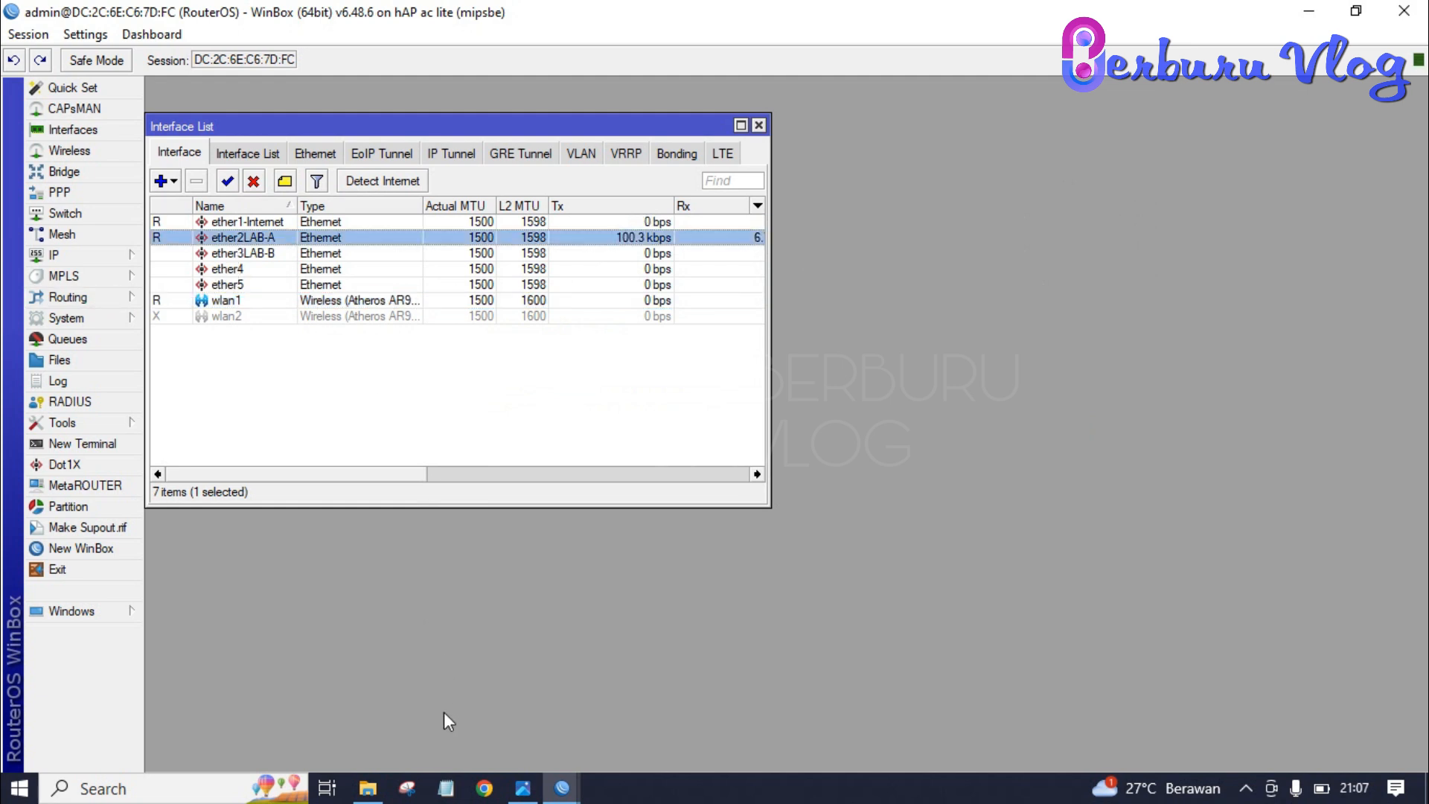
click(485, 789)
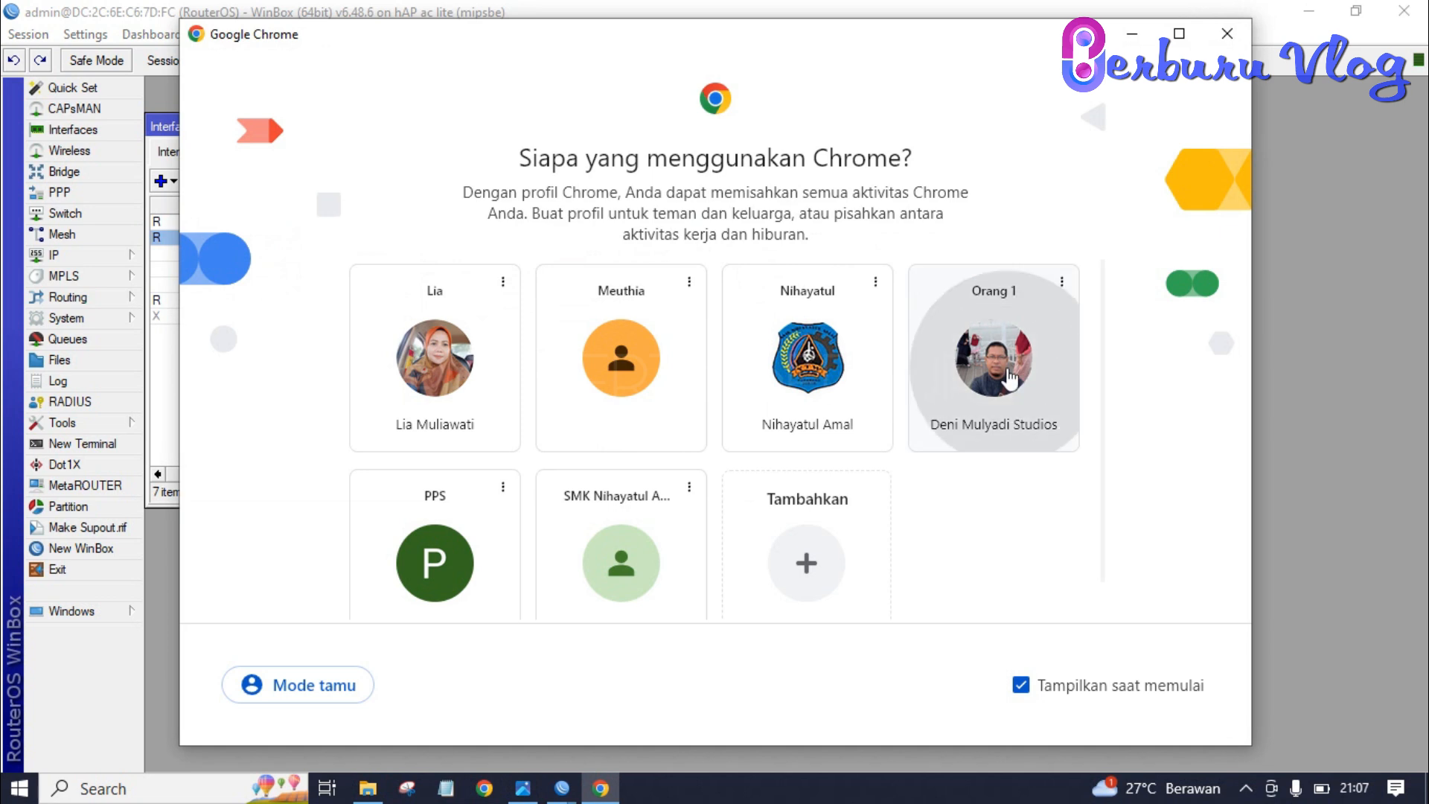
- Run the Tachyon T-TEST from sini.tachyon.net.id (0.51 Mbps down, 0.24 up), then switch to the topology image
click(1011, 376)
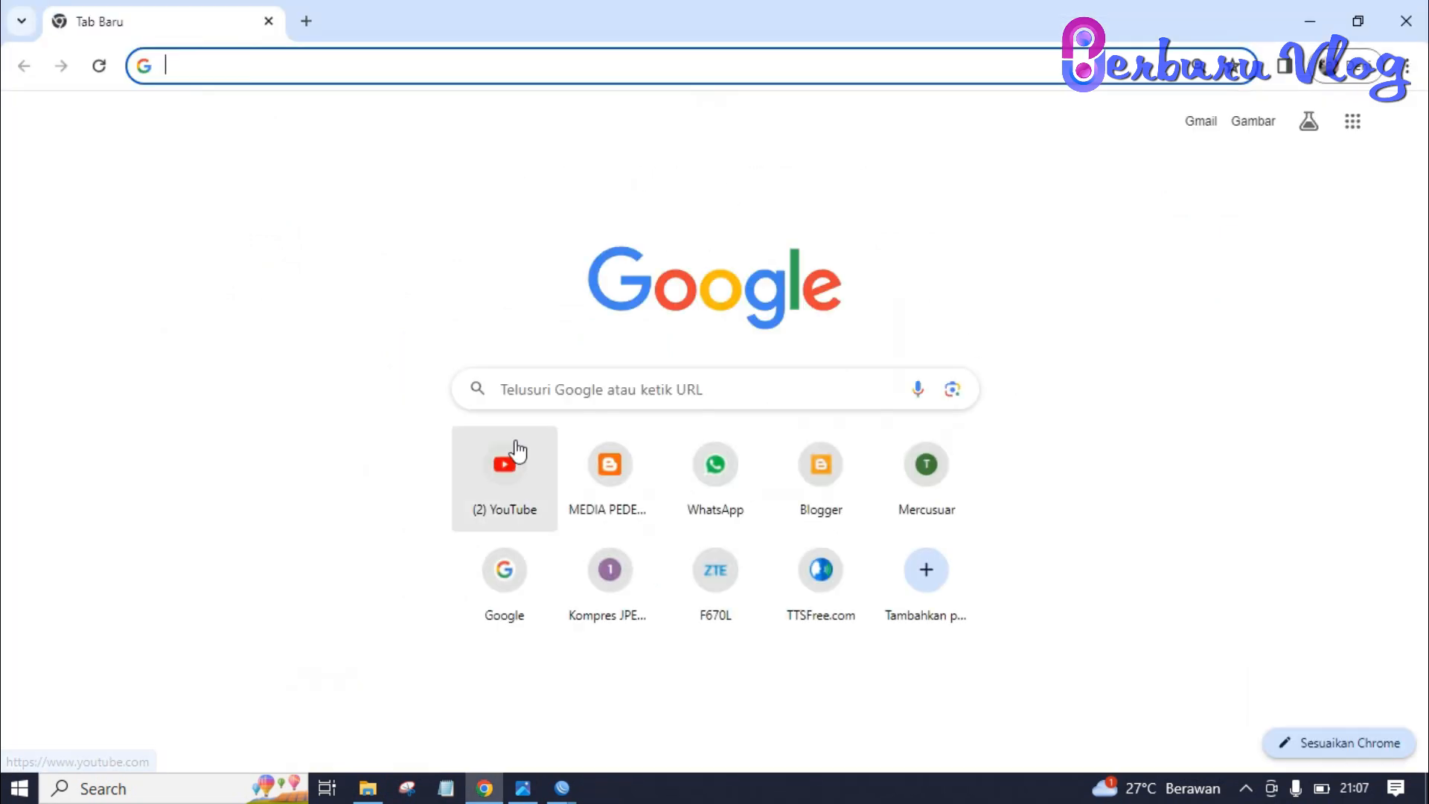
text(si)
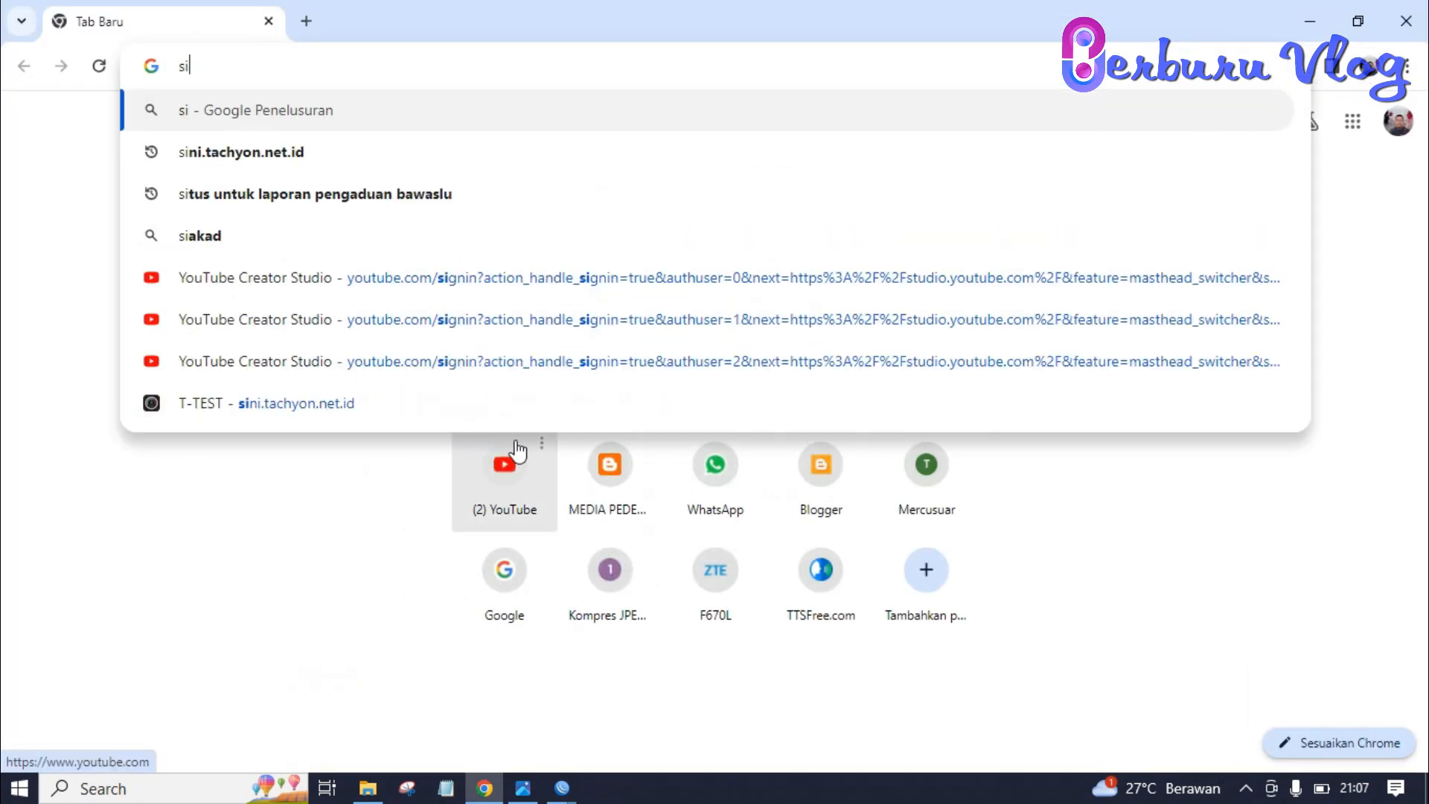
click(389, 155)
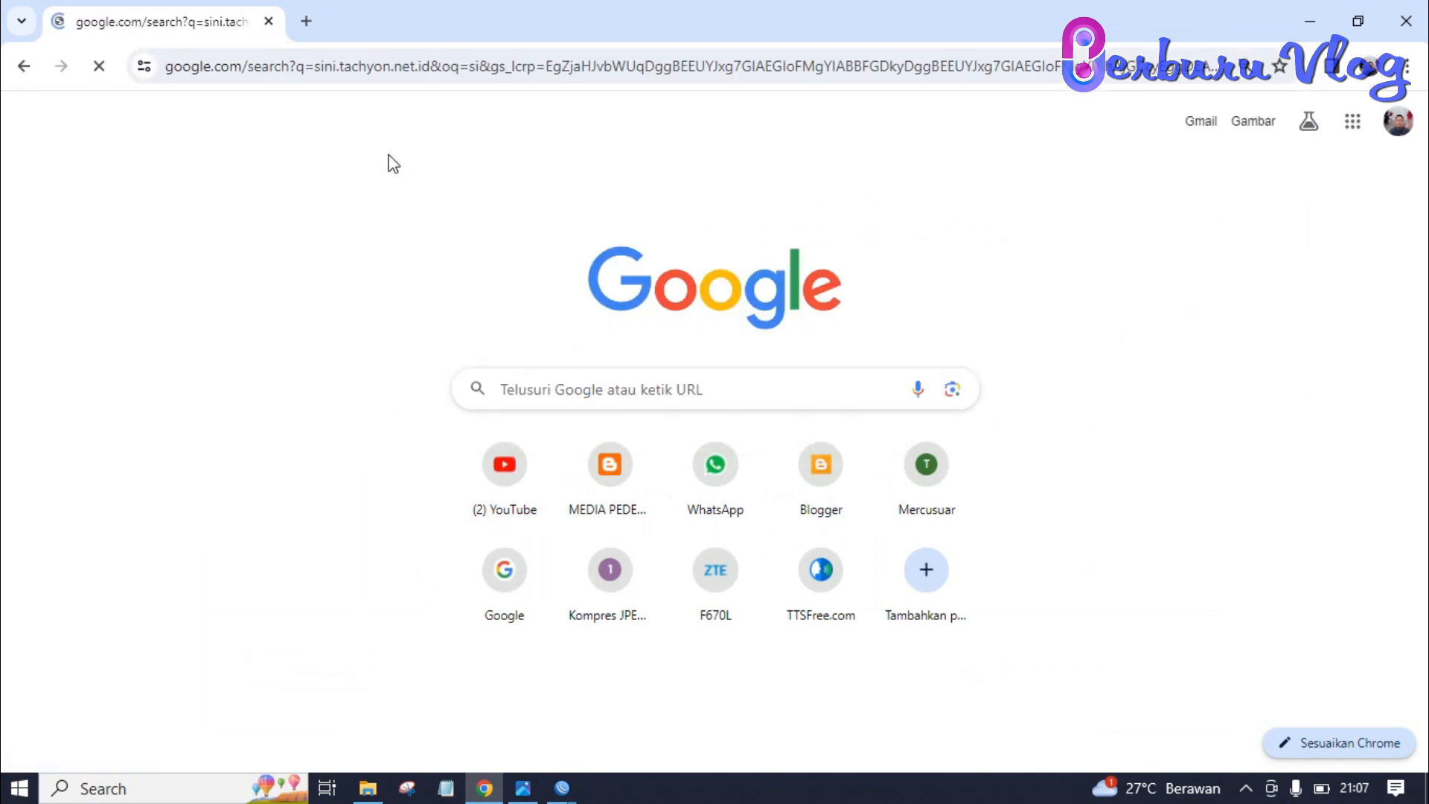
click(237, 313)
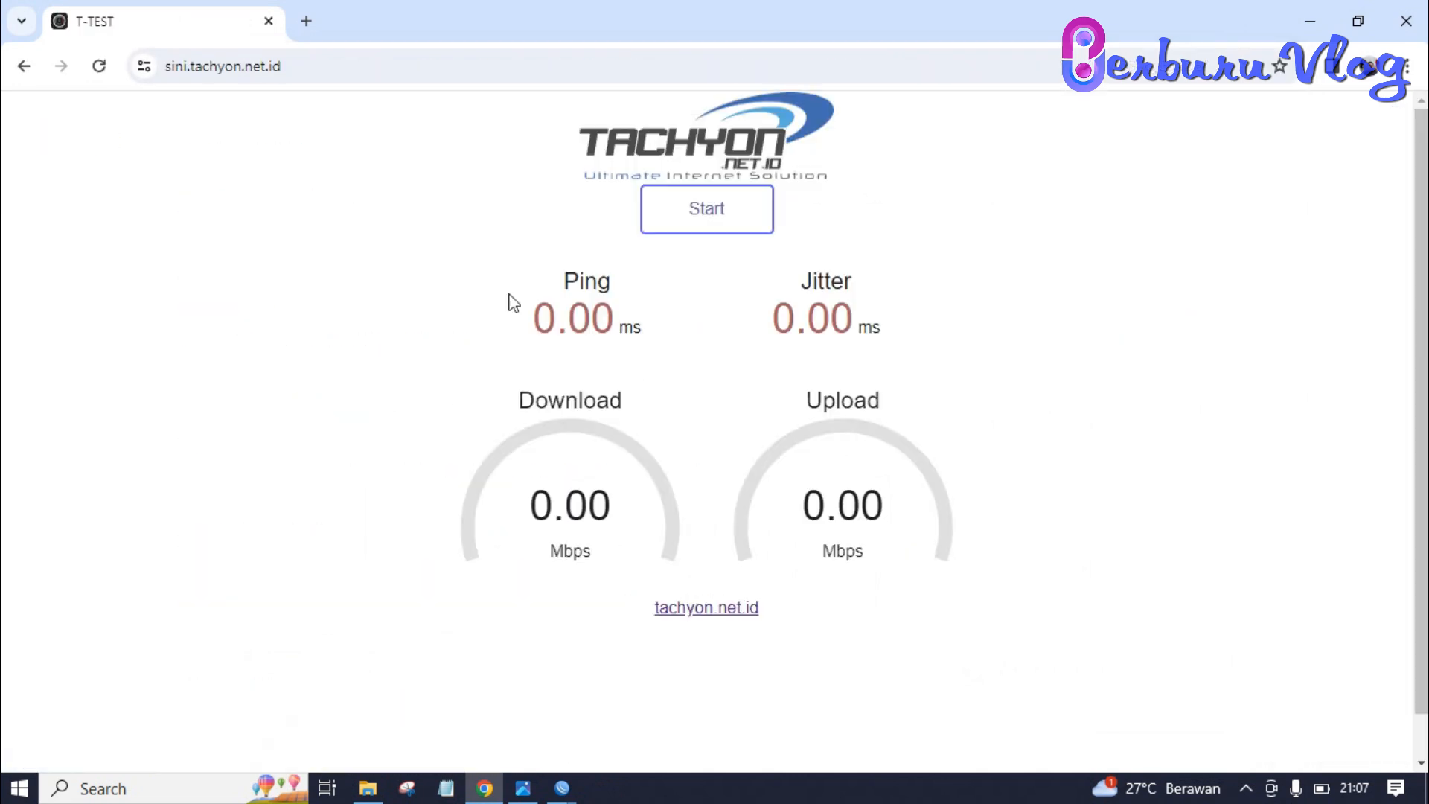
click(735, 220)
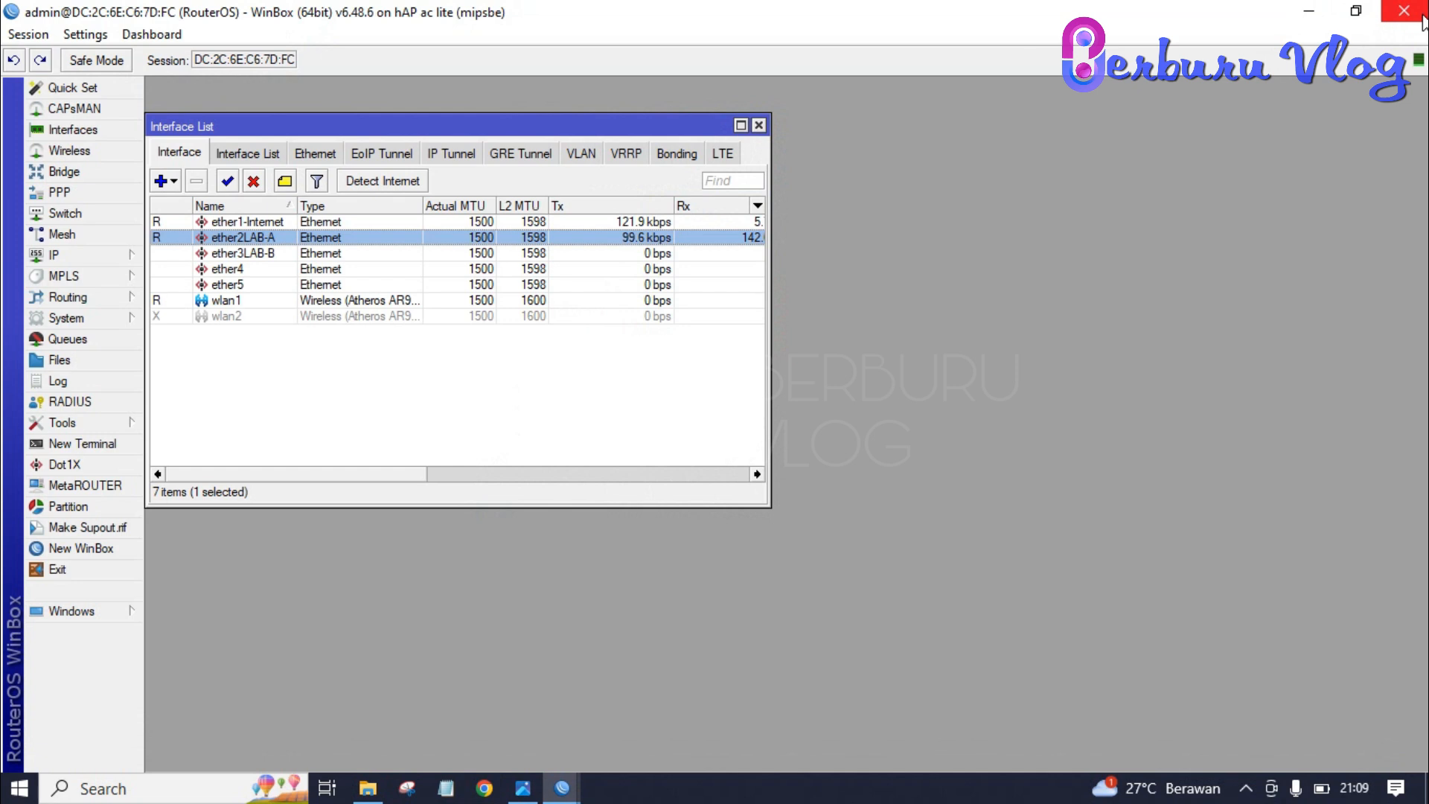
key(alt+Tab)
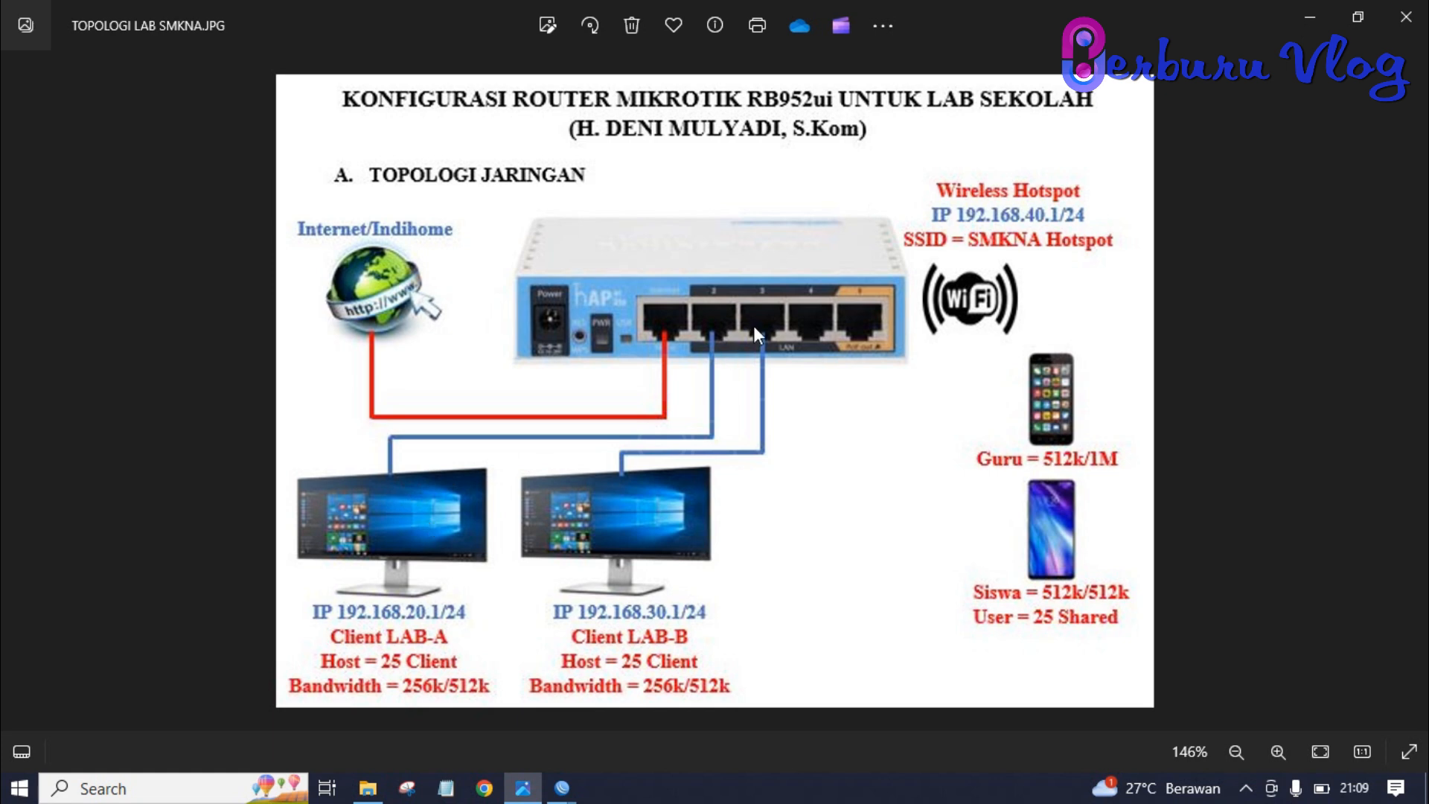
- Switch from the topology image back to WinBox
key(alt+Tab)
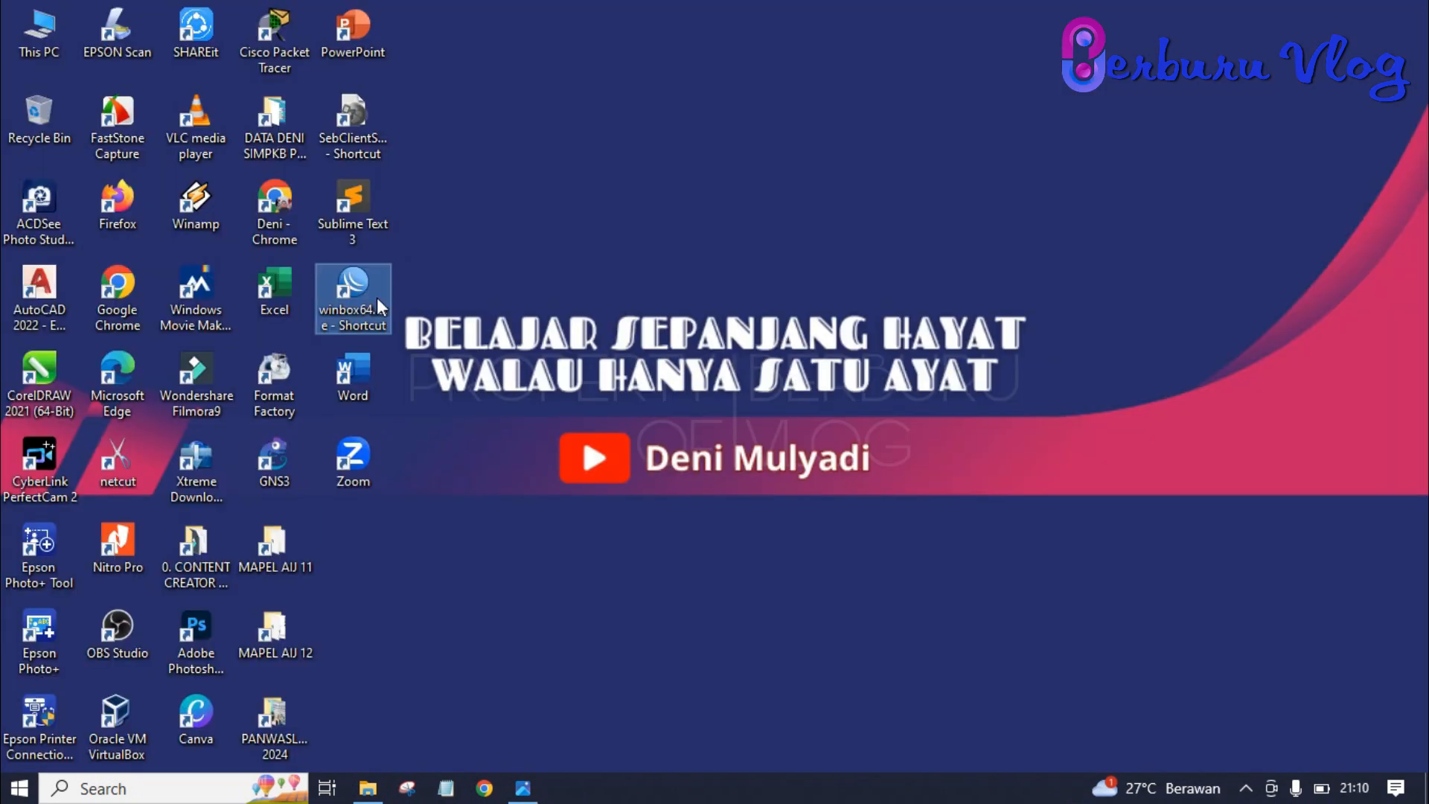
- Reconnect WinBox to the neighbor router at 192.168.30.1, show Interfaces, and launch Chrome
double_click(377, 308)
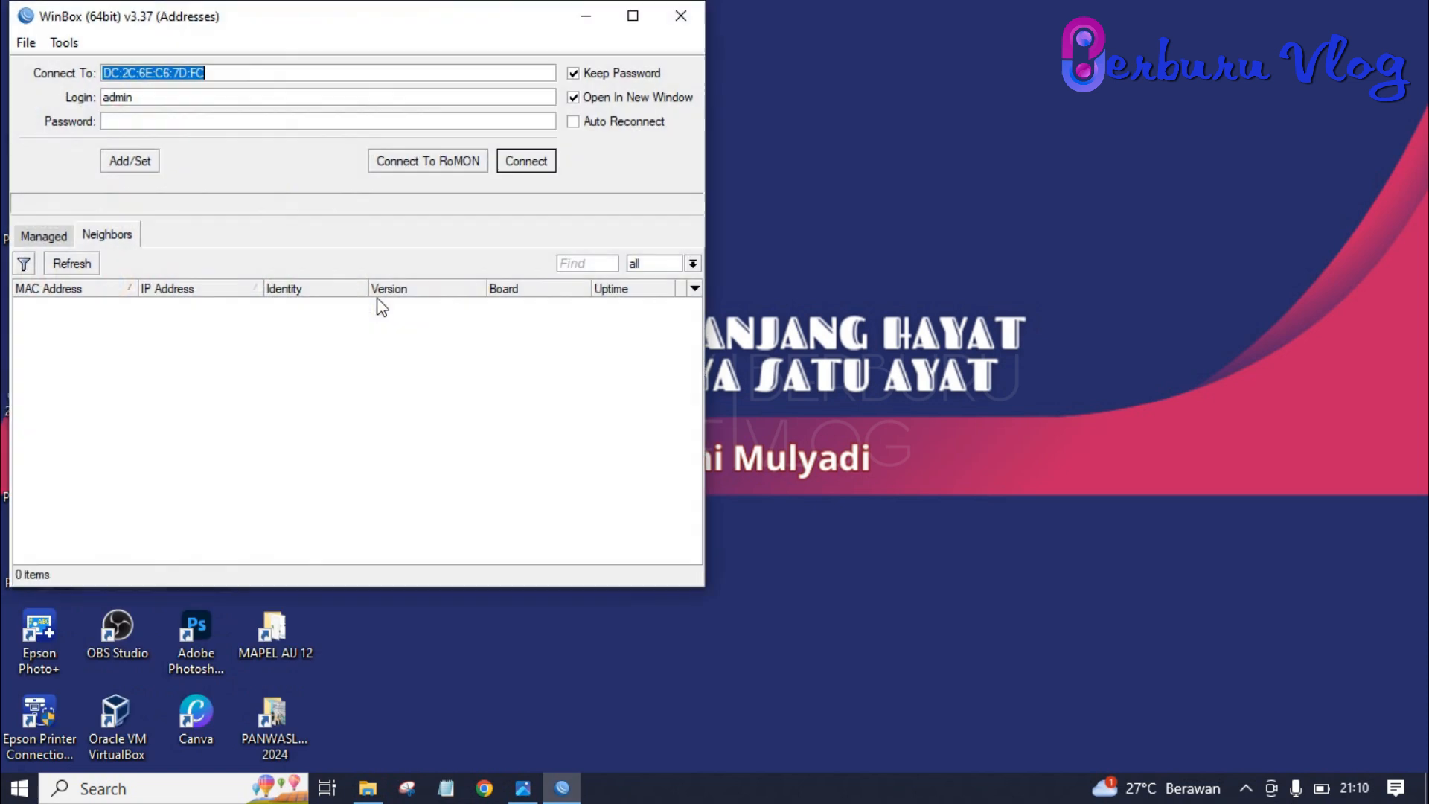
click(116, 307)
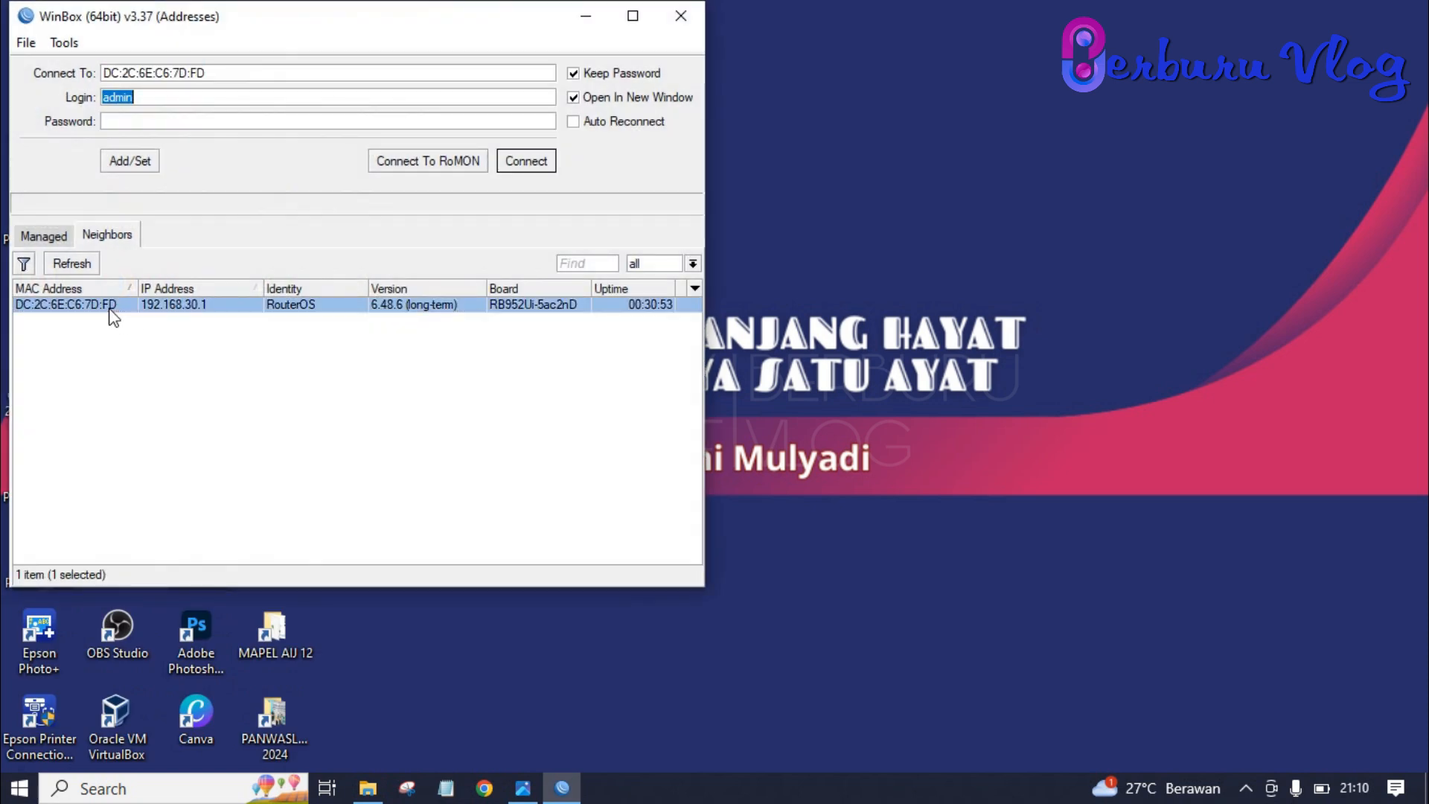
click(536, 162)
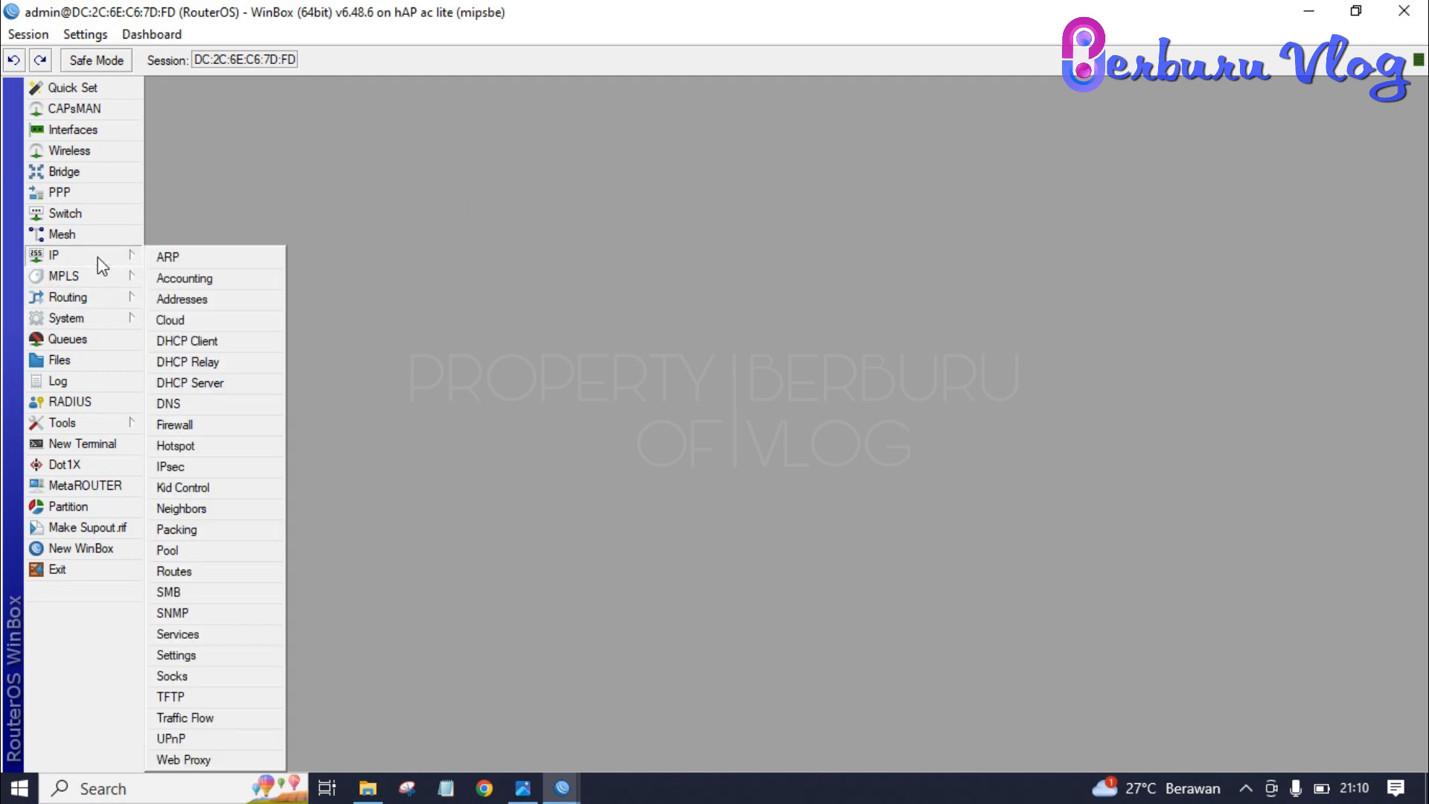
click(89, 132)
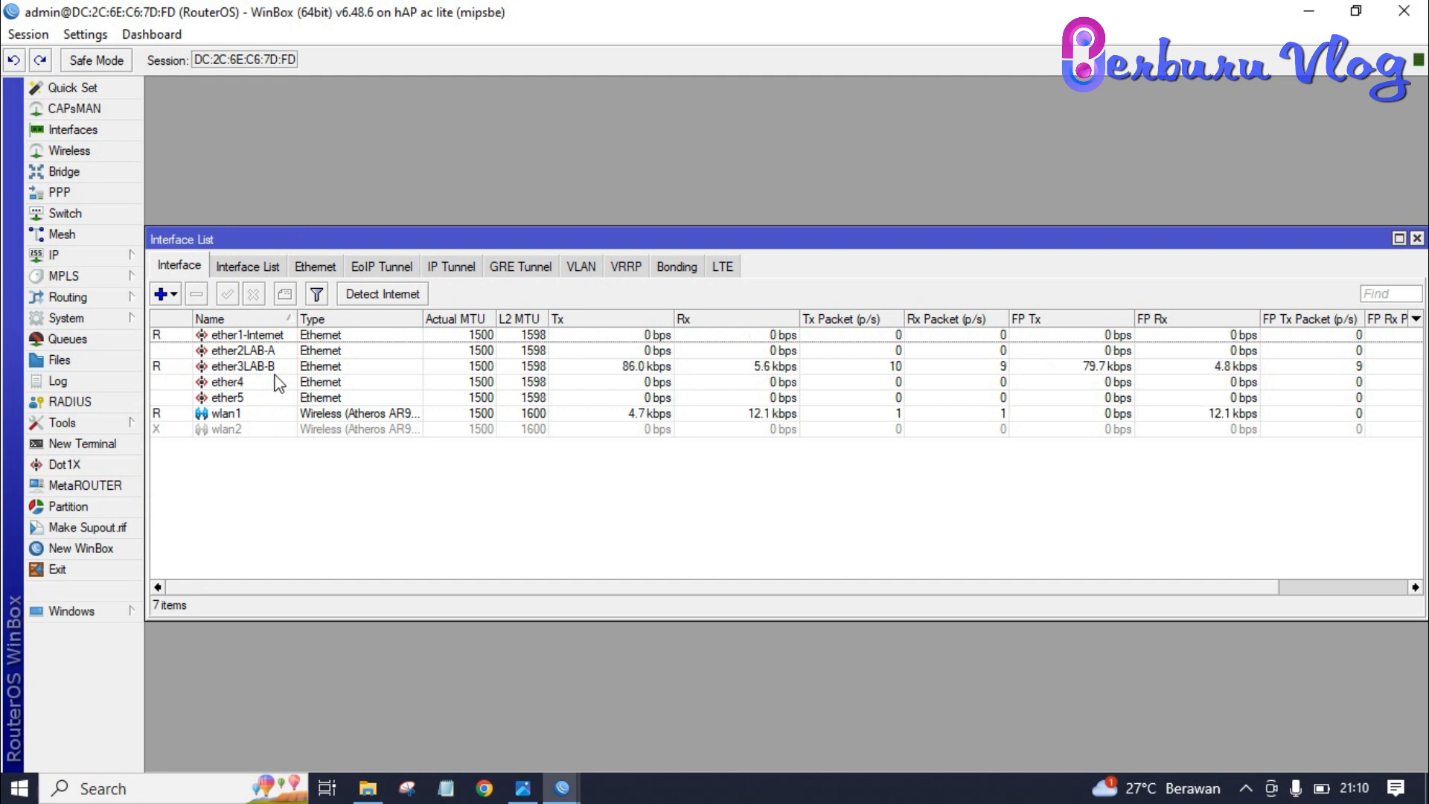
click(484, 788)
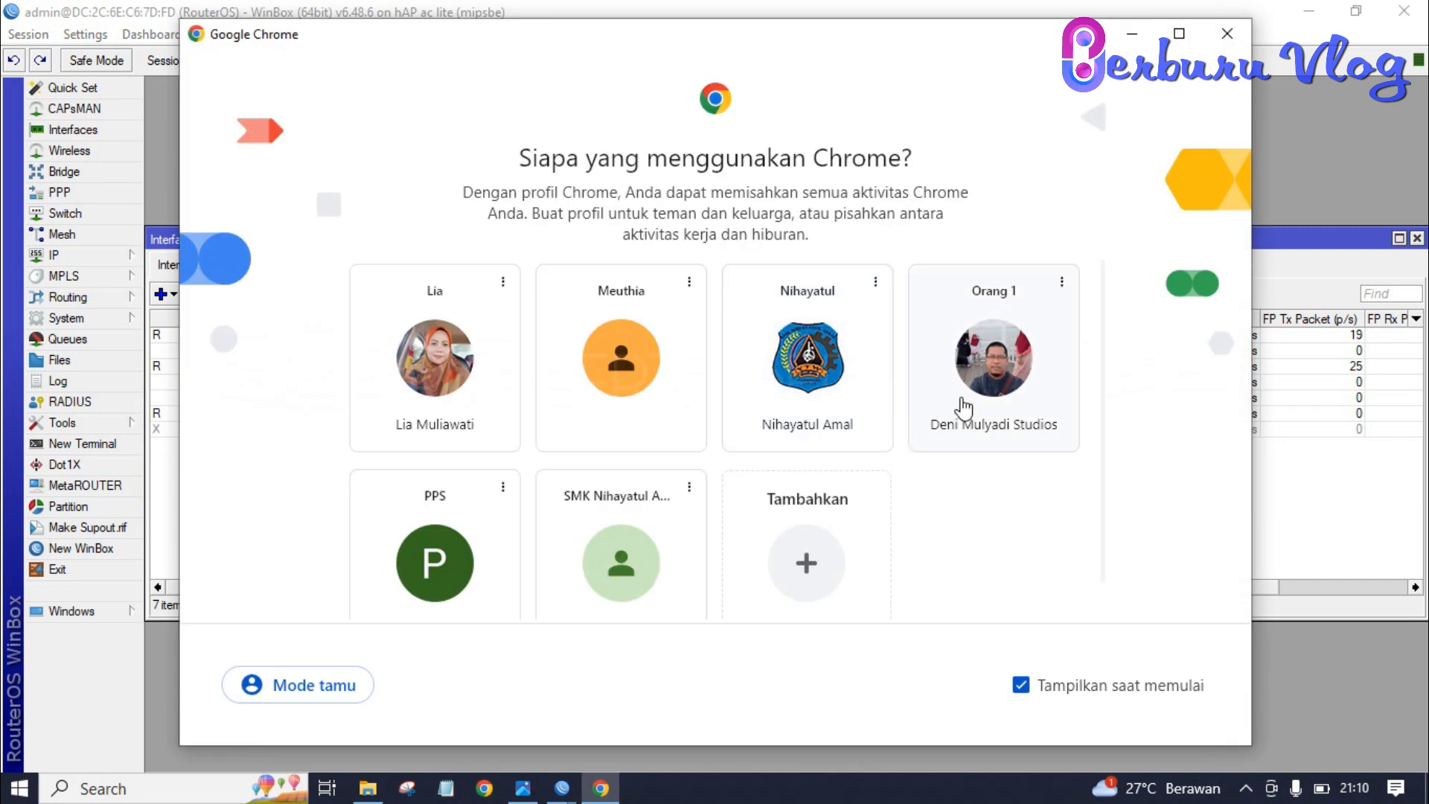
- Rerun T-TEST on speed.tachyon.net.id (0.52 Mbps down, 0.22 up, 15.8 ms), then return to WinBox
click(962, 399)
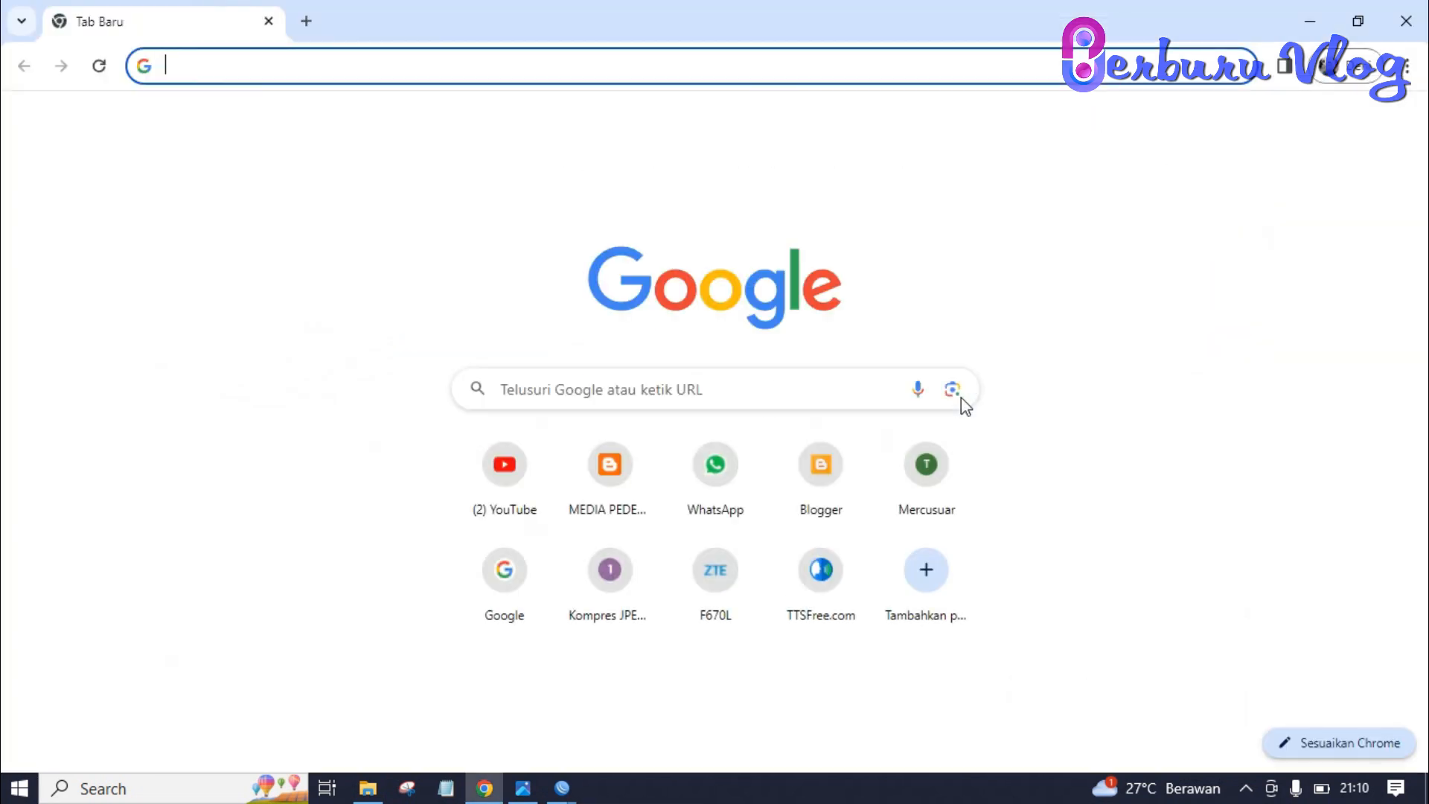
text(s)
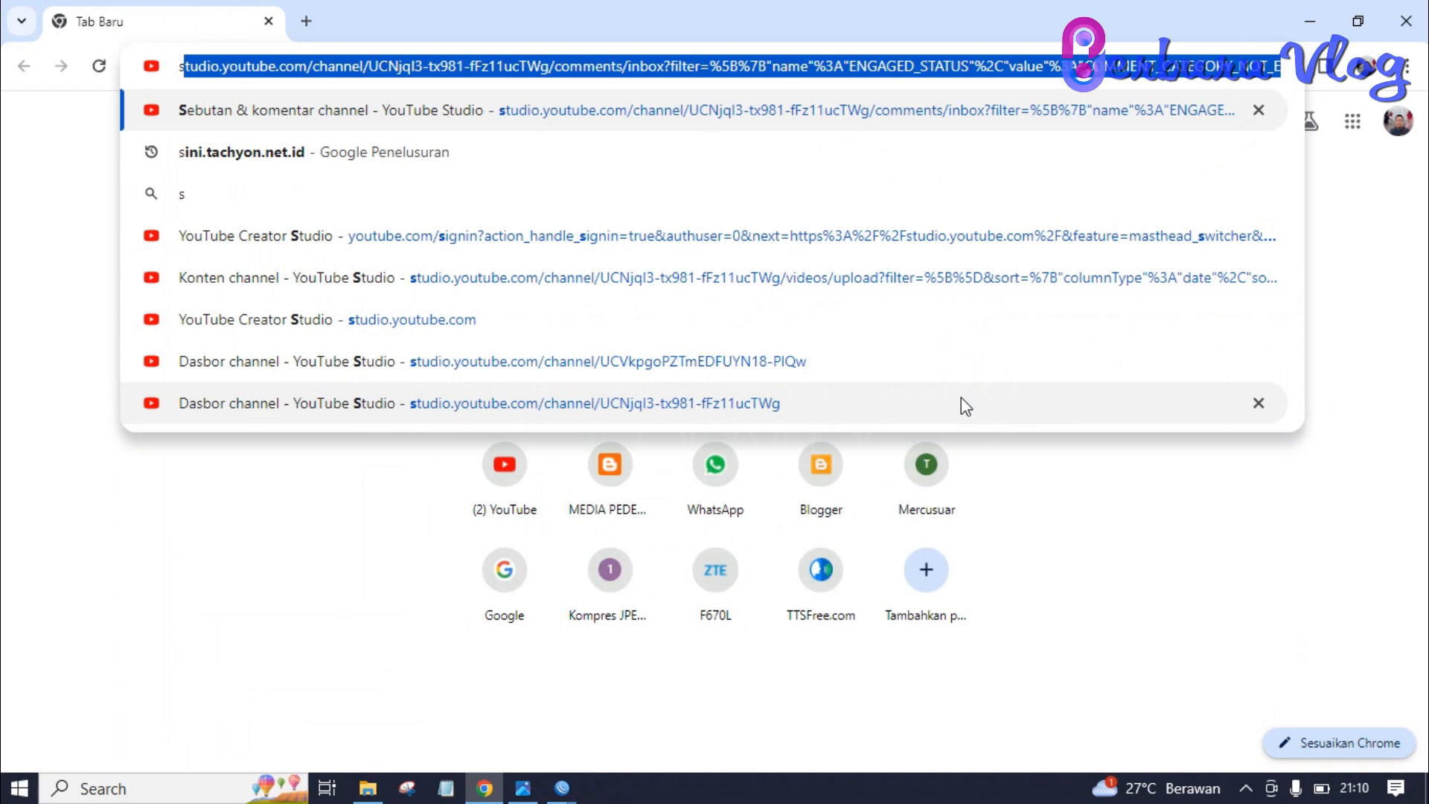
key(Down)
key(Return)
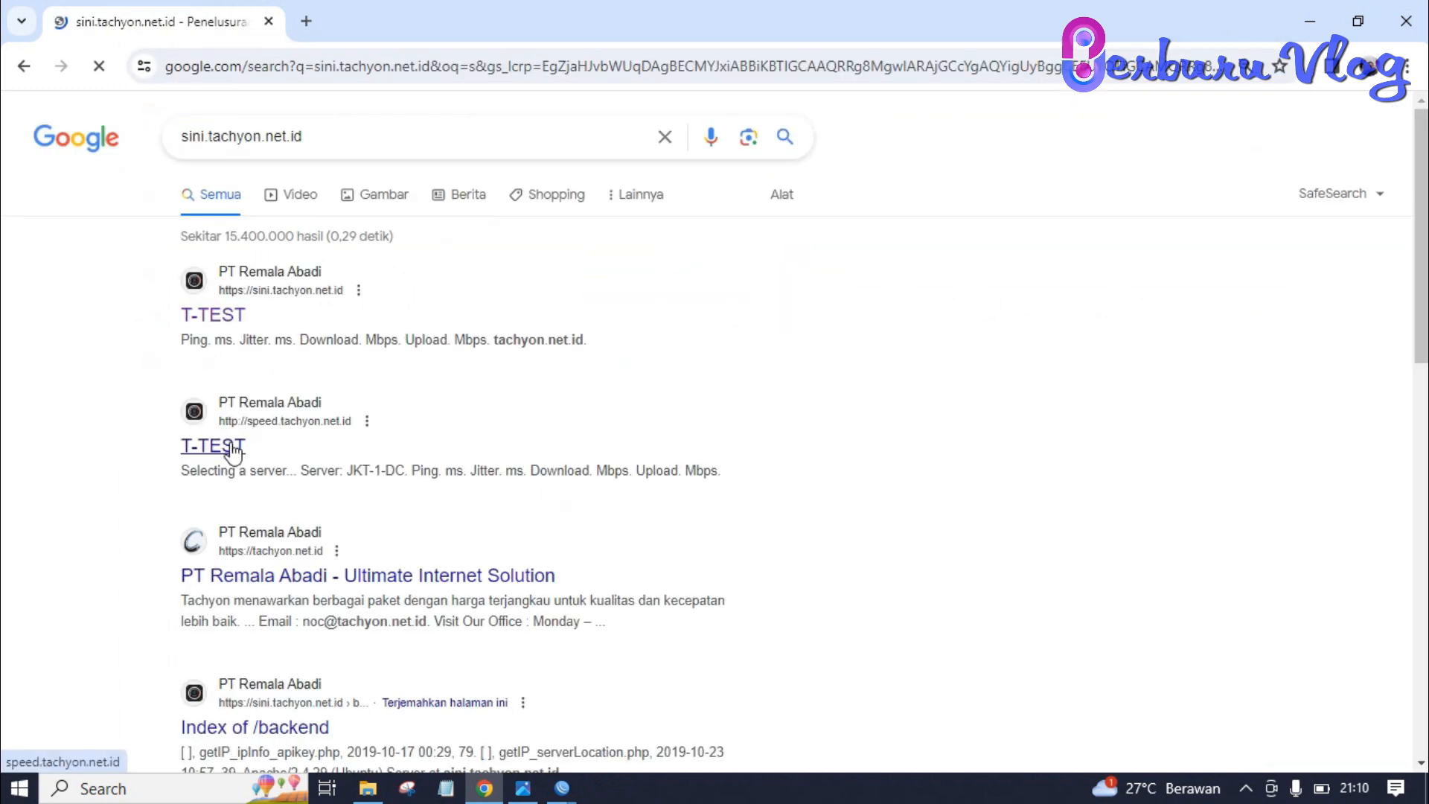
click(233, 449)
click(705, 211)
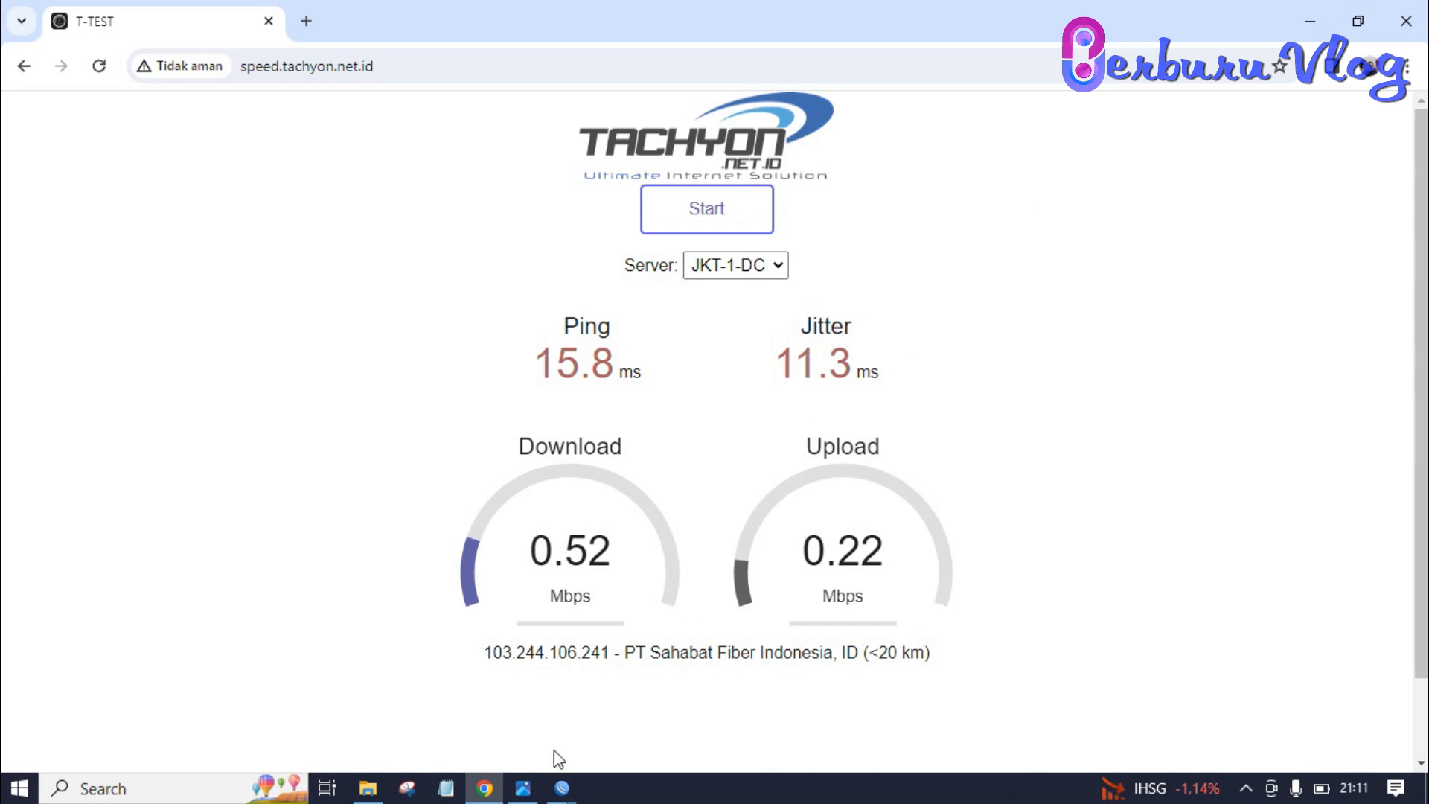
mouse_move(561, 788)
click(575, 737)
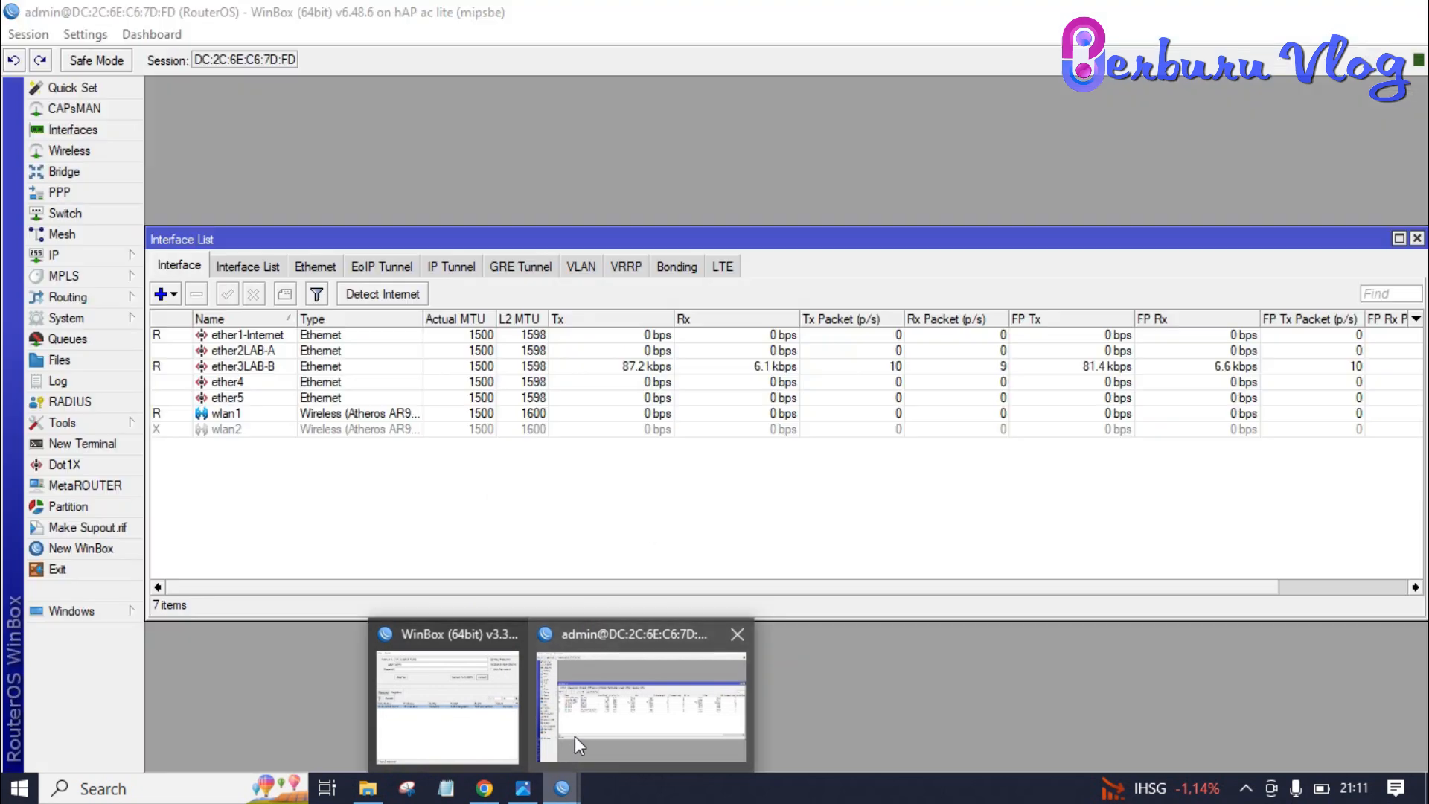